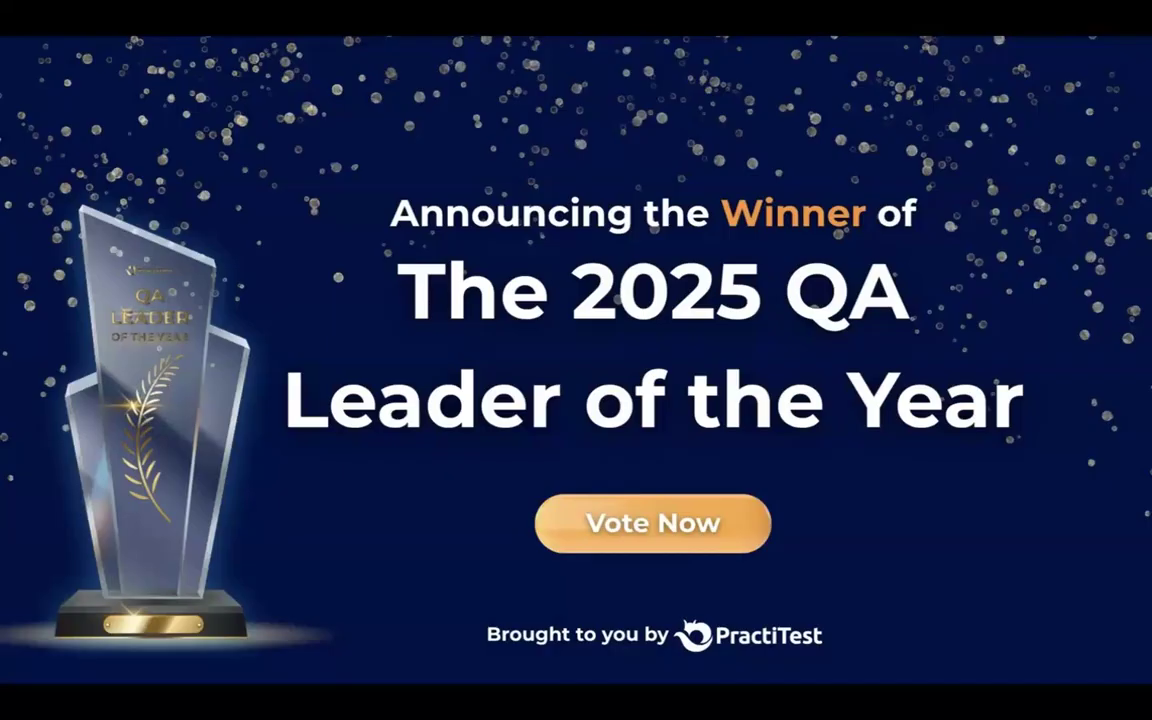
# End the slide show on the closing slide and switch to the PractiTest project.
pyautogui.press('Right')
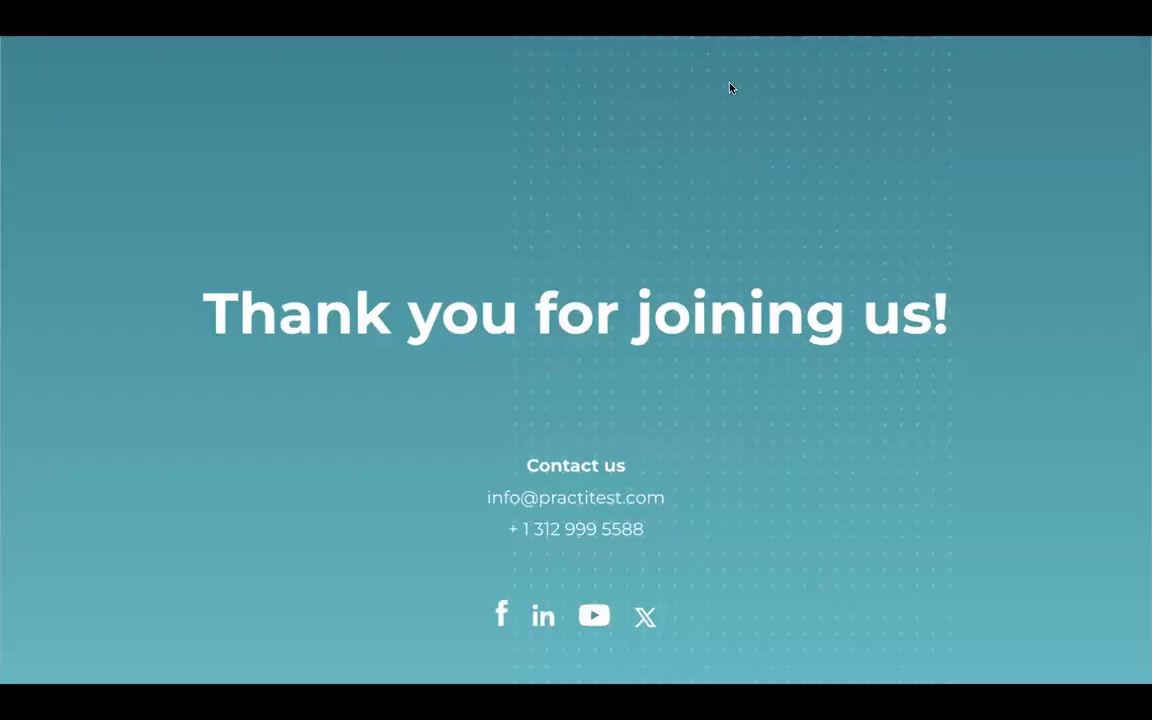
pyautogui.press('Escape')
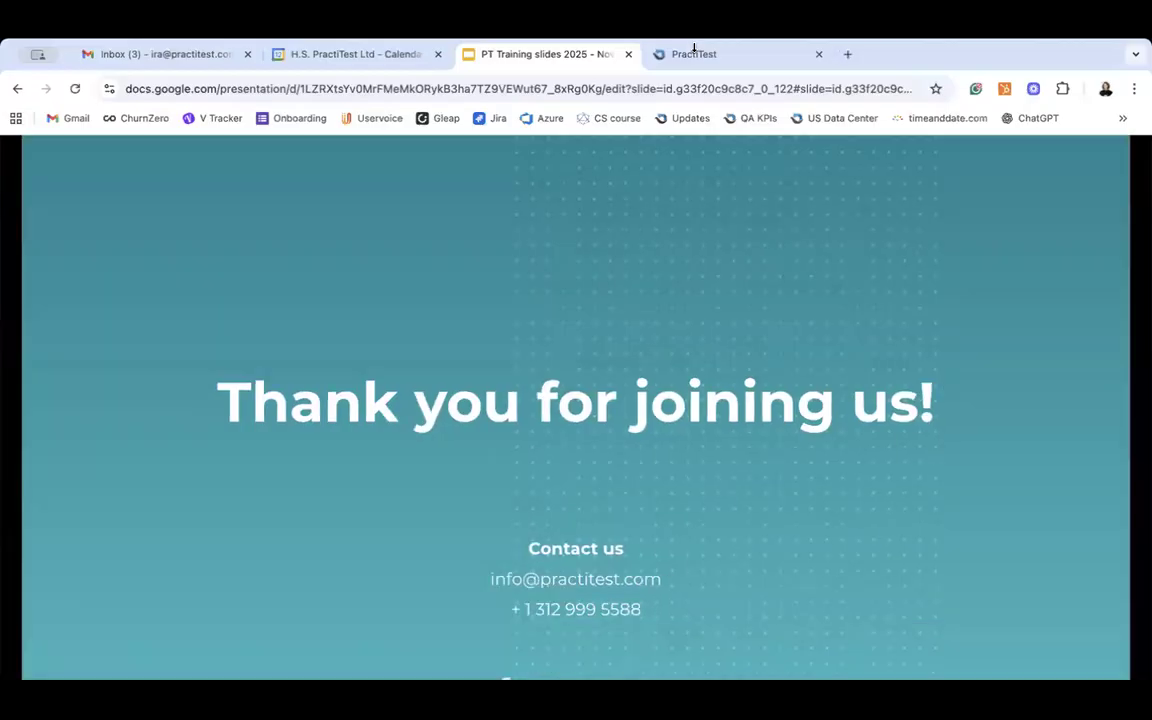
pyautogui.click(693, 56)
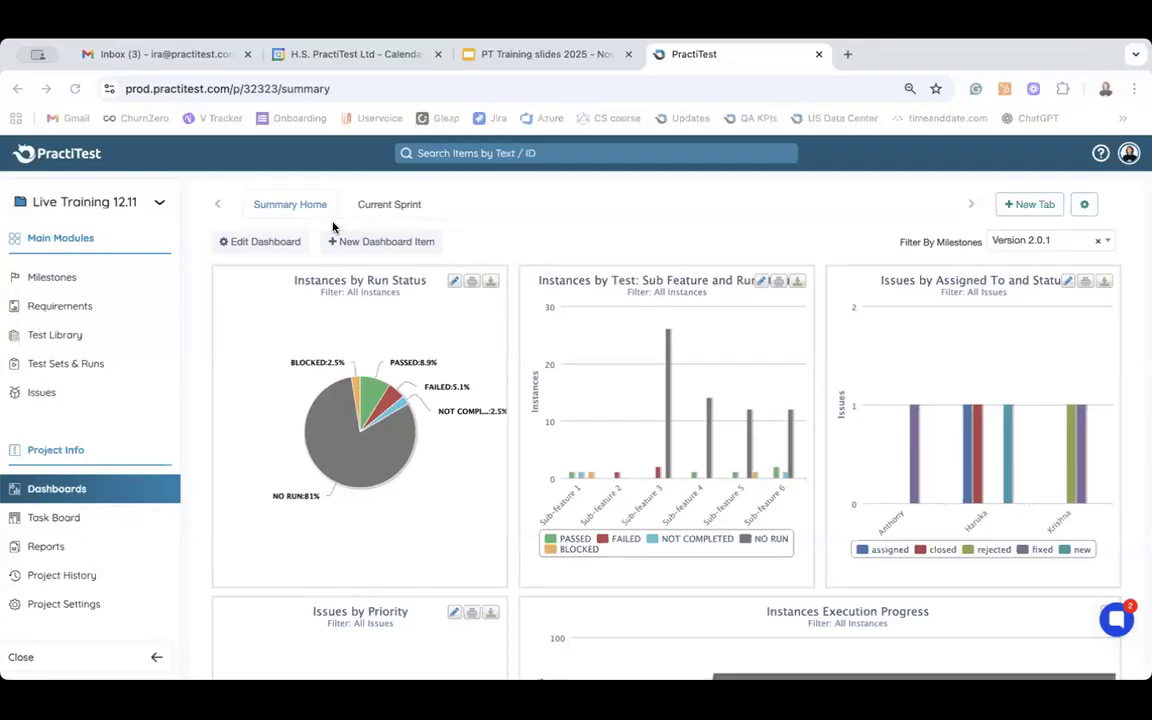
# Enable external URL support without login for the Summary Home dashboard tab and save the dashboard.
pyautogui.scroll(-1, 997, 229)
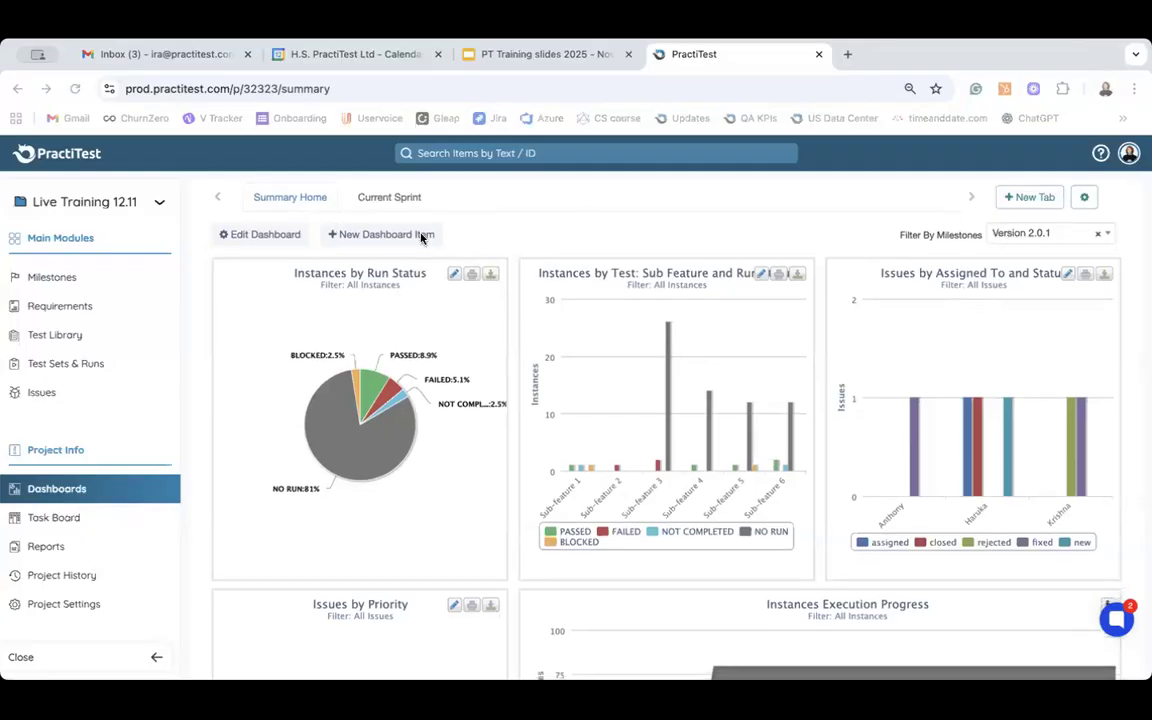
pyautogui.click(276, 236)
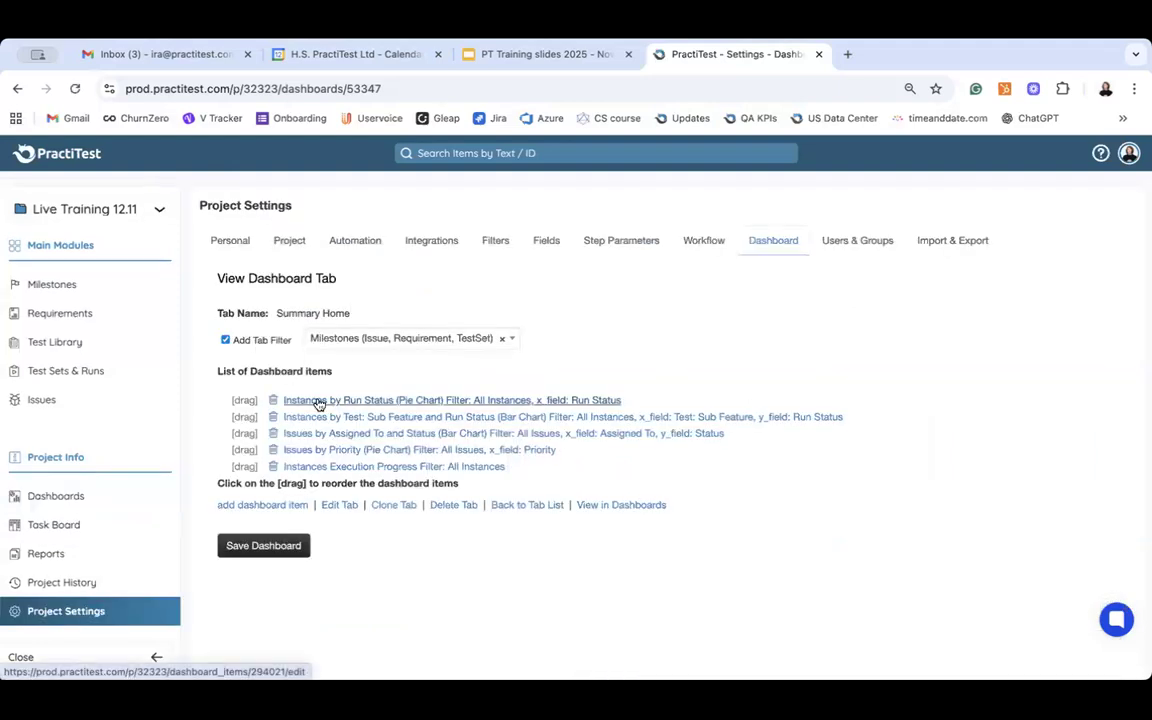
pyautogui.click(339, 505)
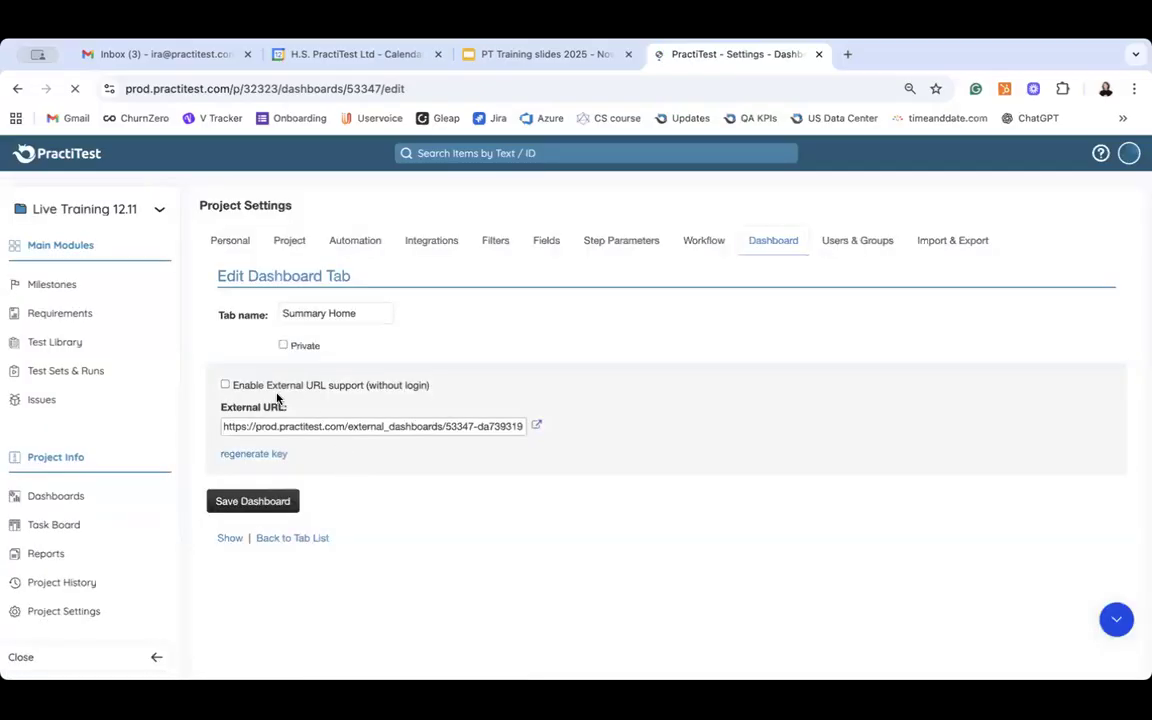
pyautogui.click(224, 385)
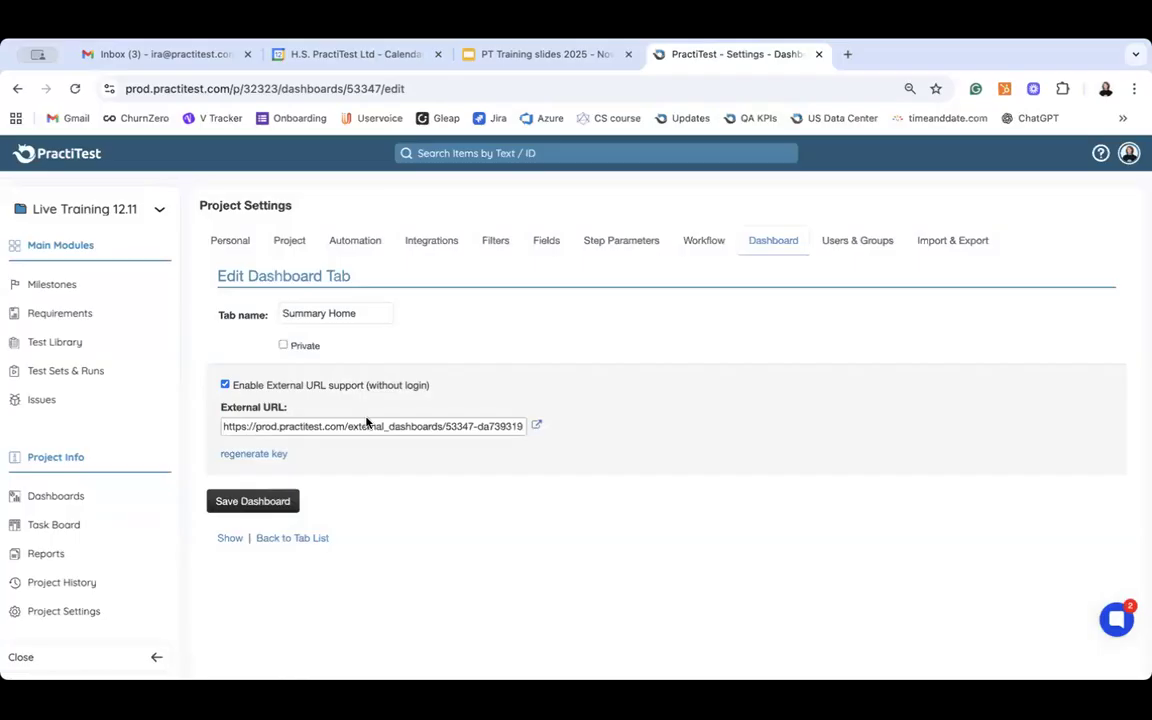
pyautogui.click(536, 428)
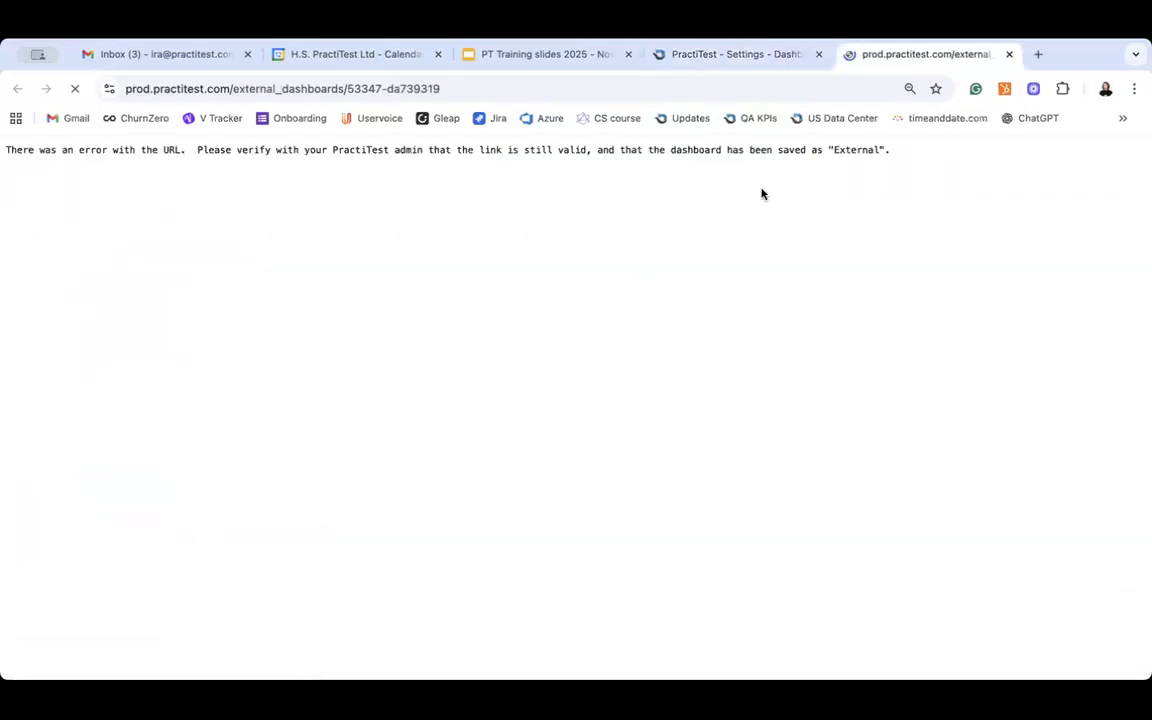
pyautogui.click(1009, 54)
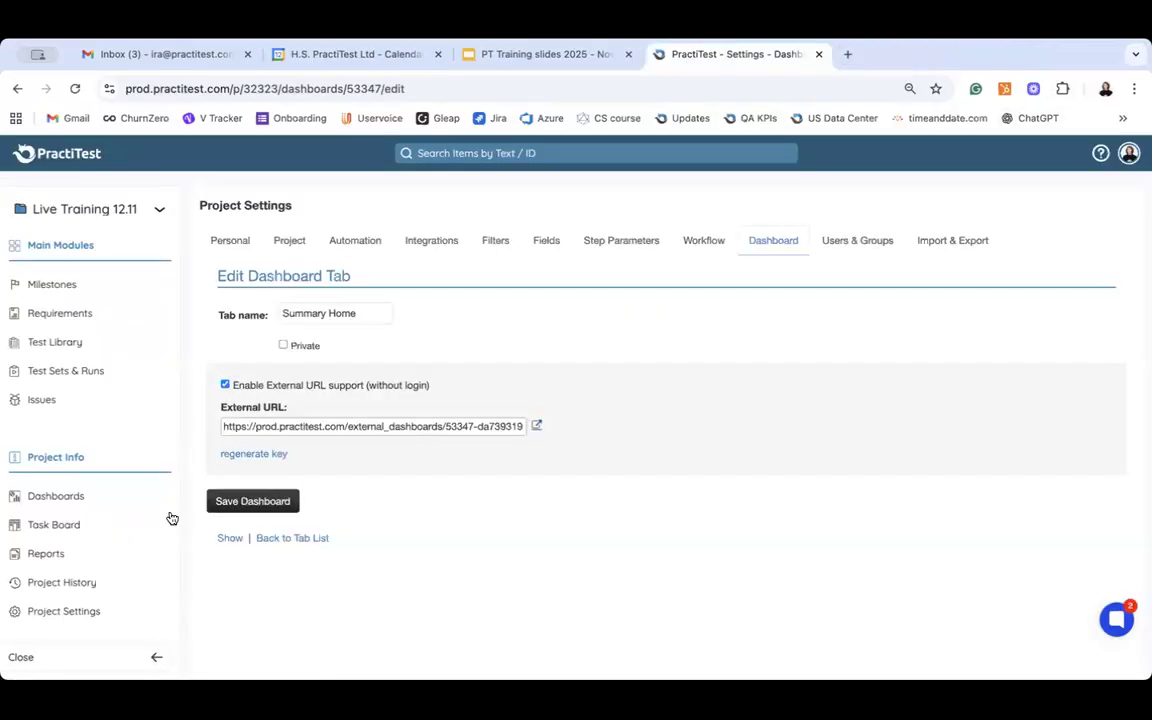
pyautogui.click(253, 501)
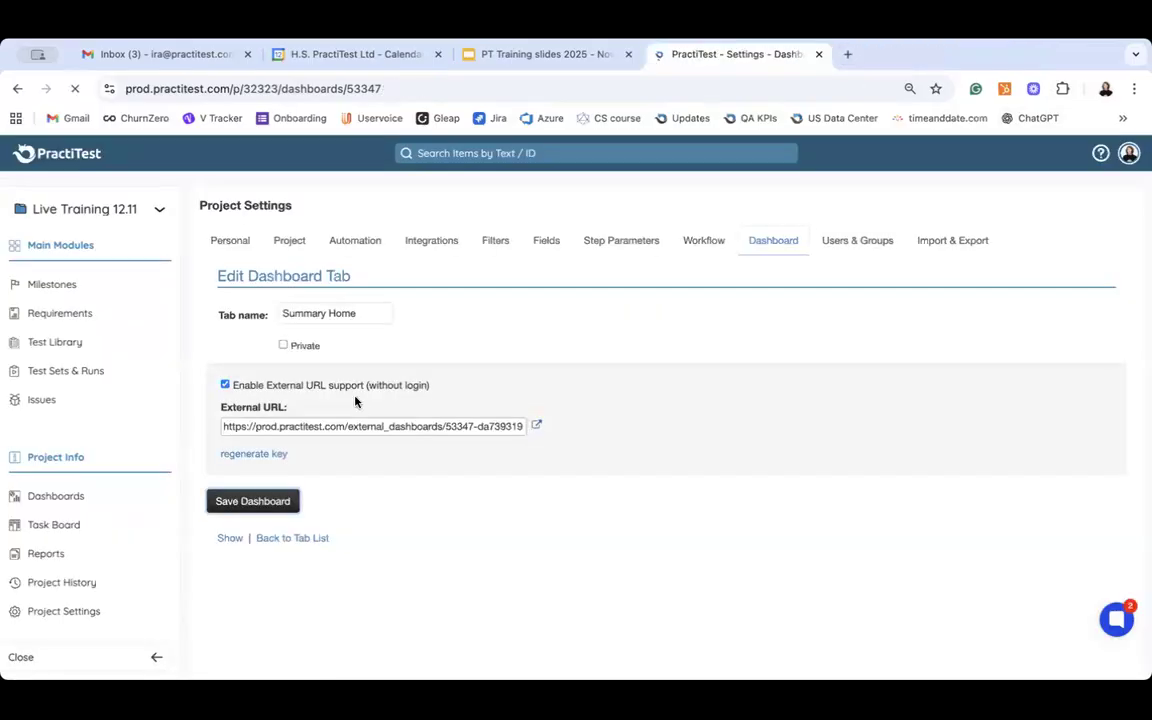
# View the Summary Home dashboard through its external public link and return to the project settings.
pyautogui.click(533, 395)
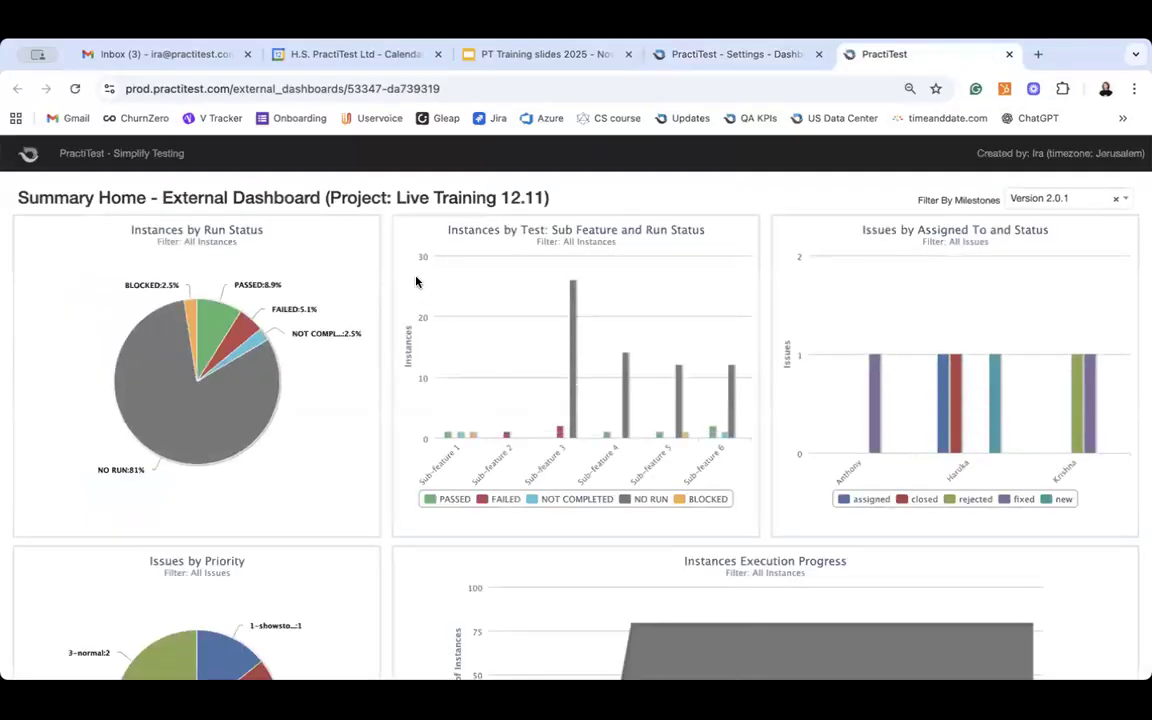
pyautogui.moveTo(265, 437)
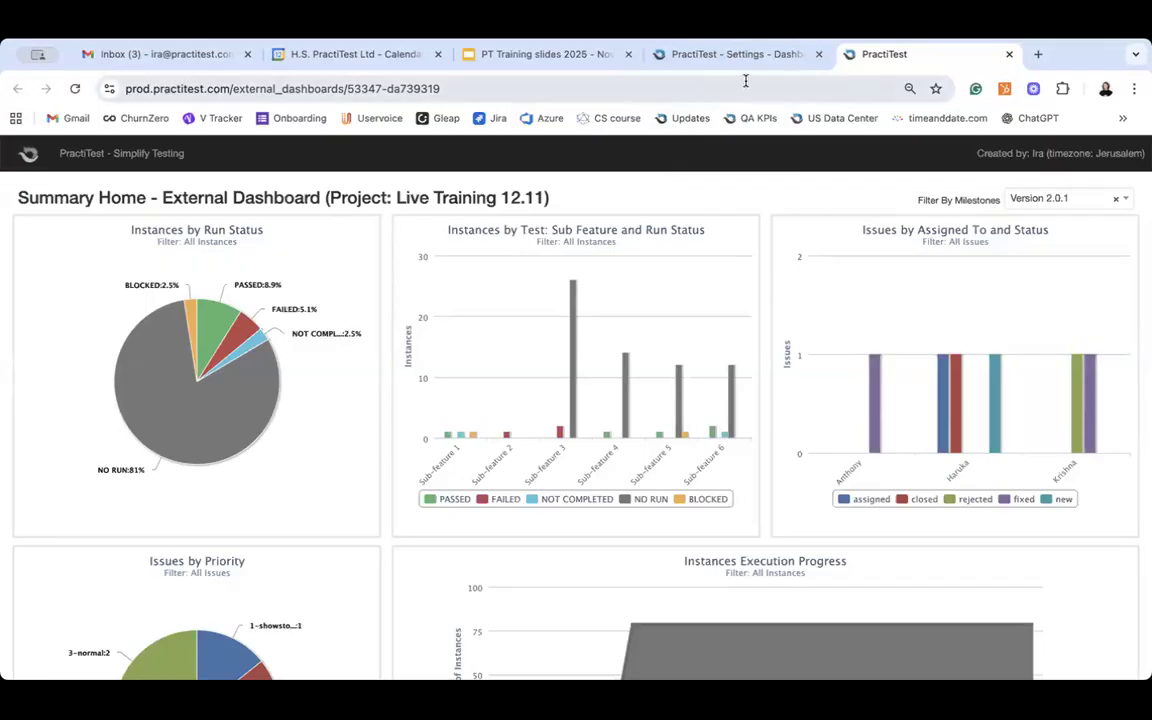
pyautogui.click(660, 56)
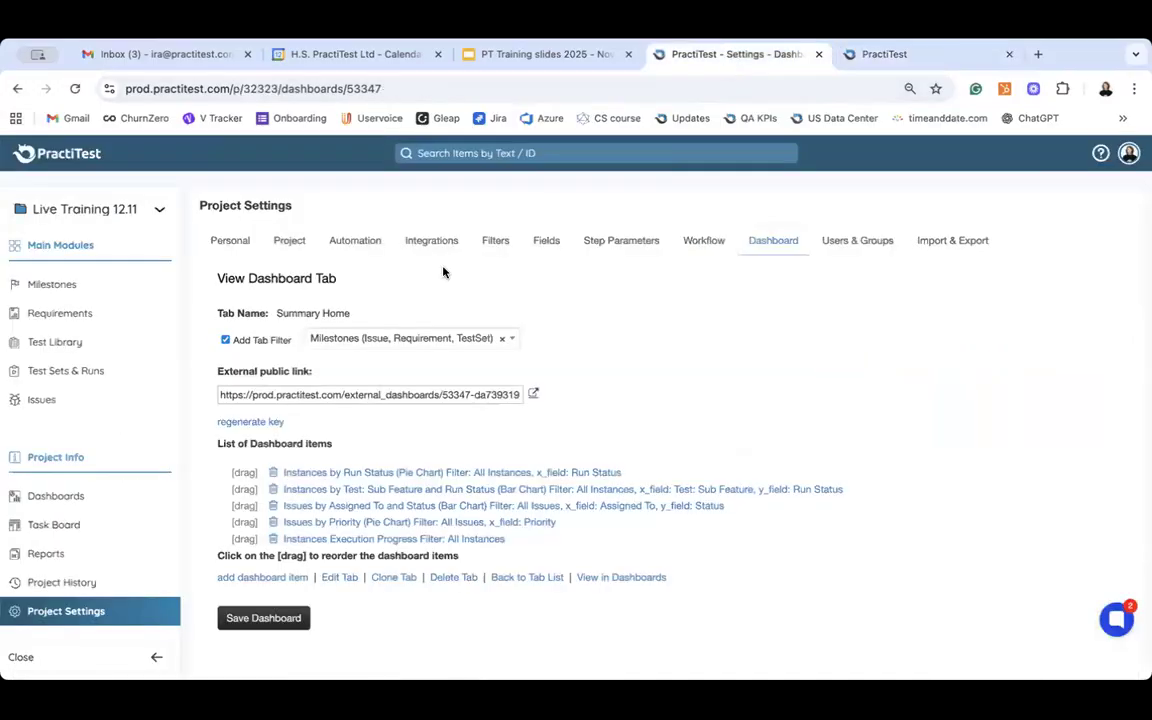
# Compare the Summary Home dashboard graphs for milestones All and Version 2.0.1, leaving the filter on Version 2.0.1.
pyautogui.click(70, 498)
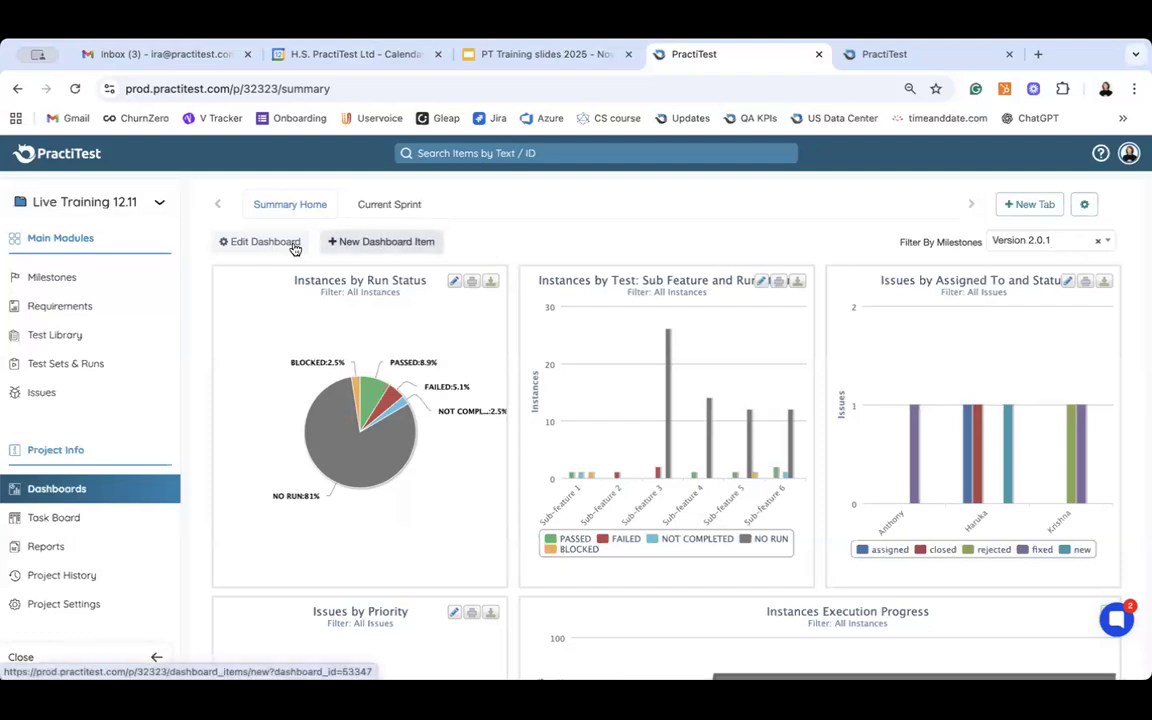
pyautogui.click(1021, 241)
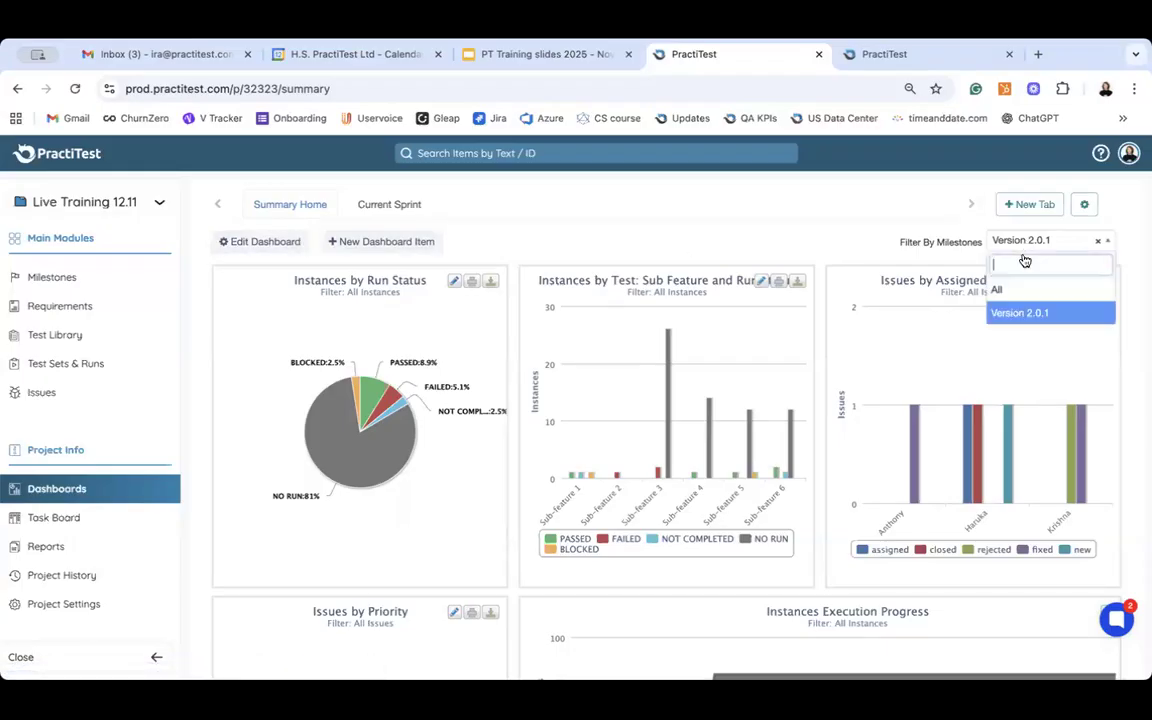
pyautogui.click(1011, 290)
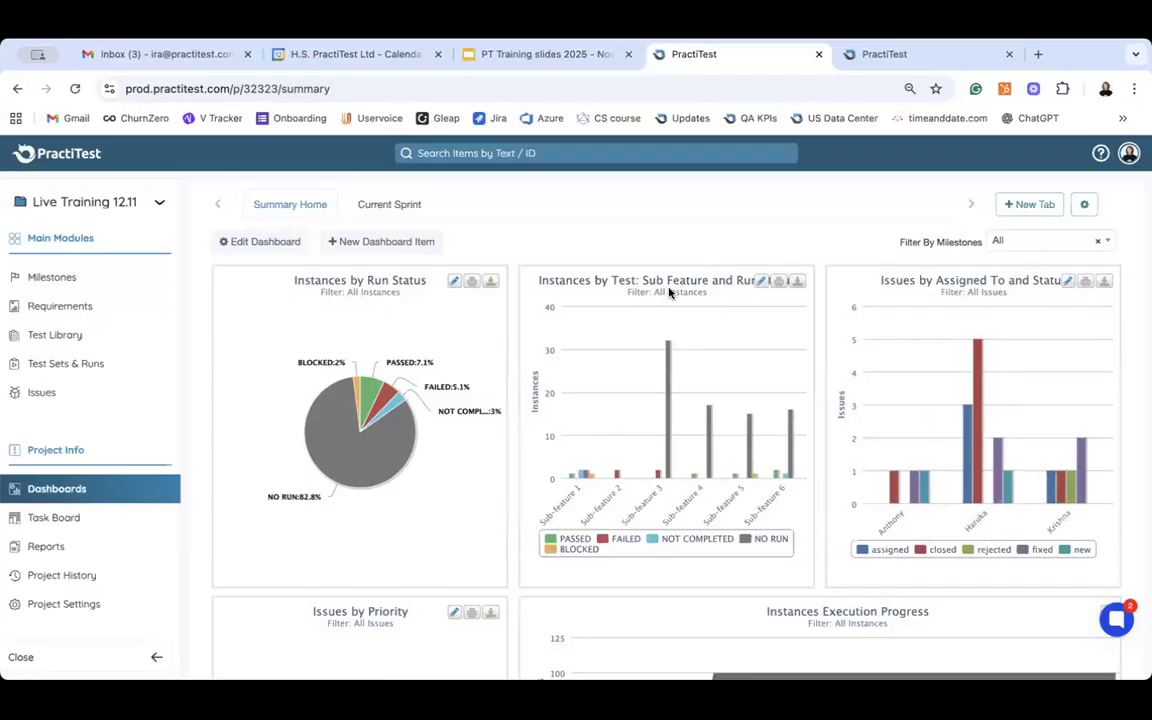
pyautogui.click(1019, 251)
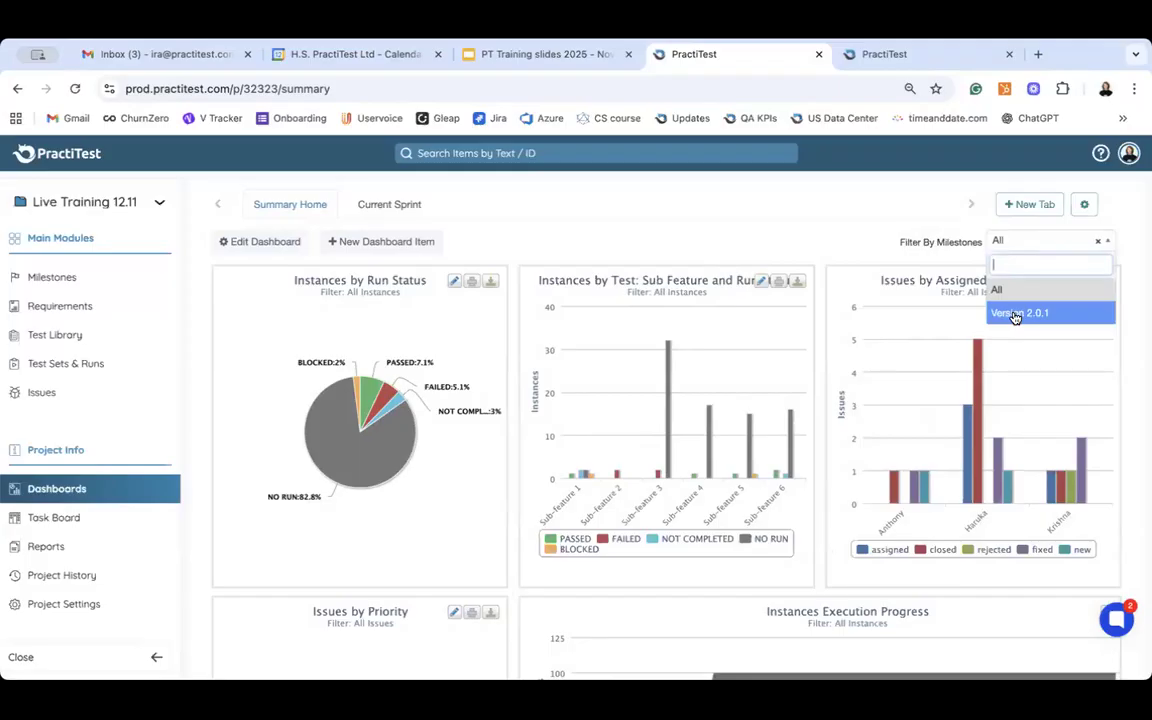
pyautogui.click(1066, 322)
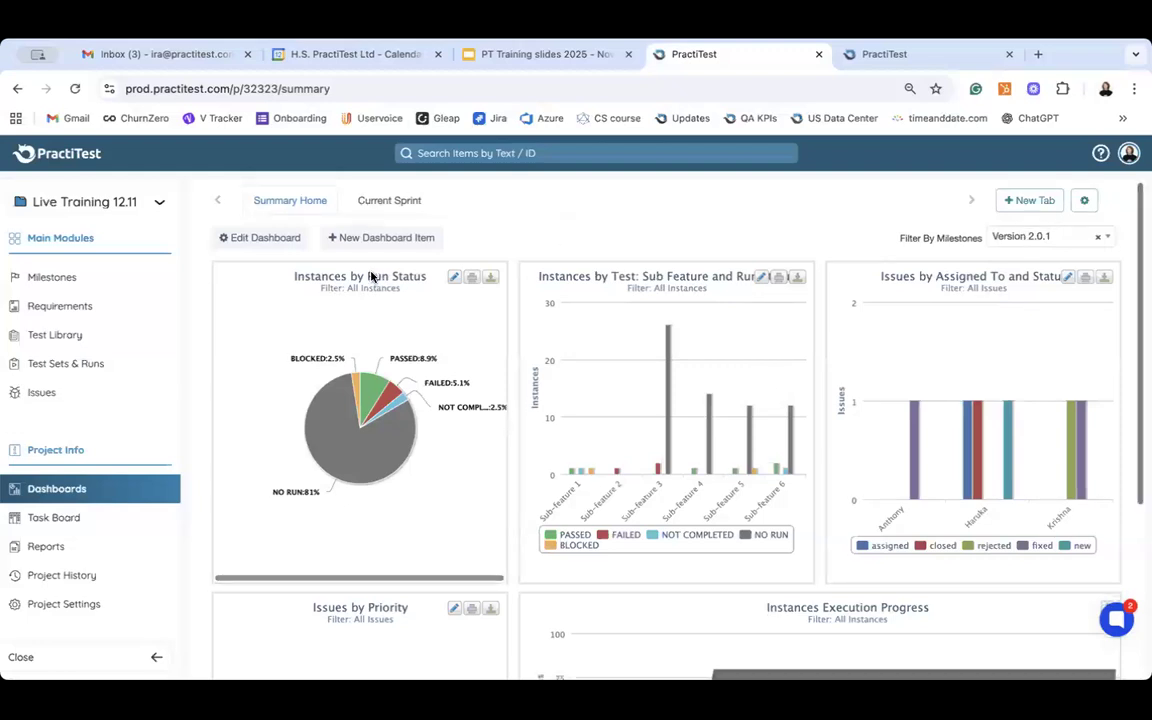
pyautogui.scroll(-1, 373, 277)
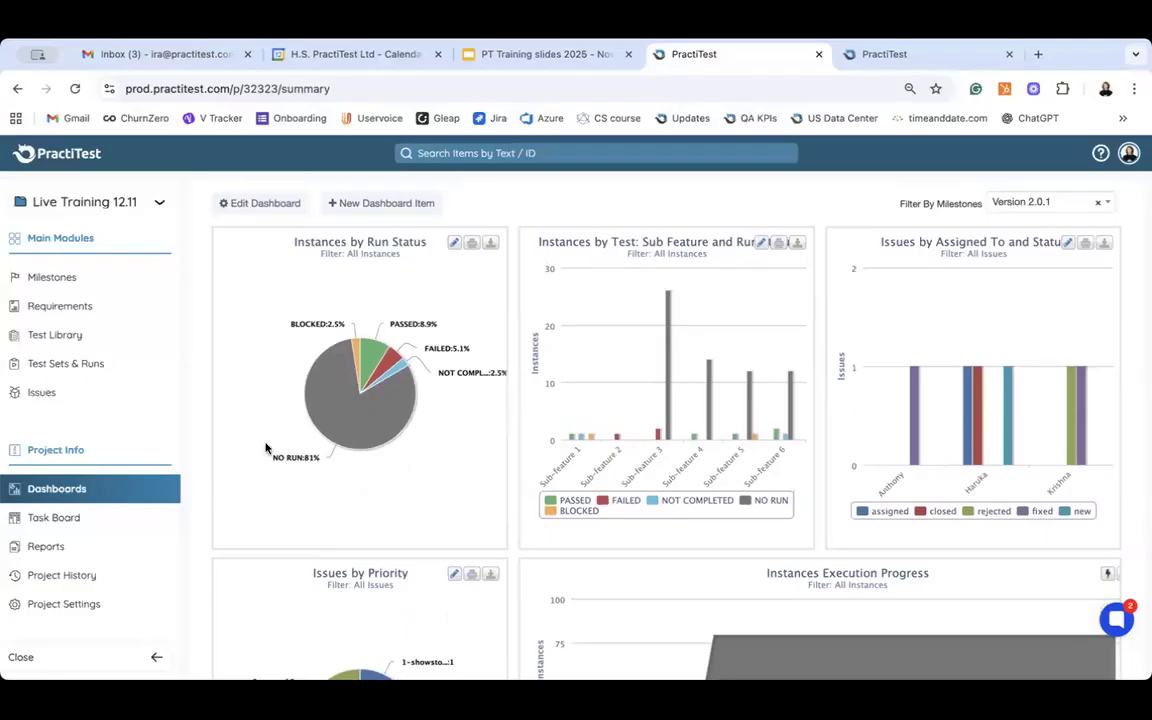
pyautogui.scroll(1, 266, 448)
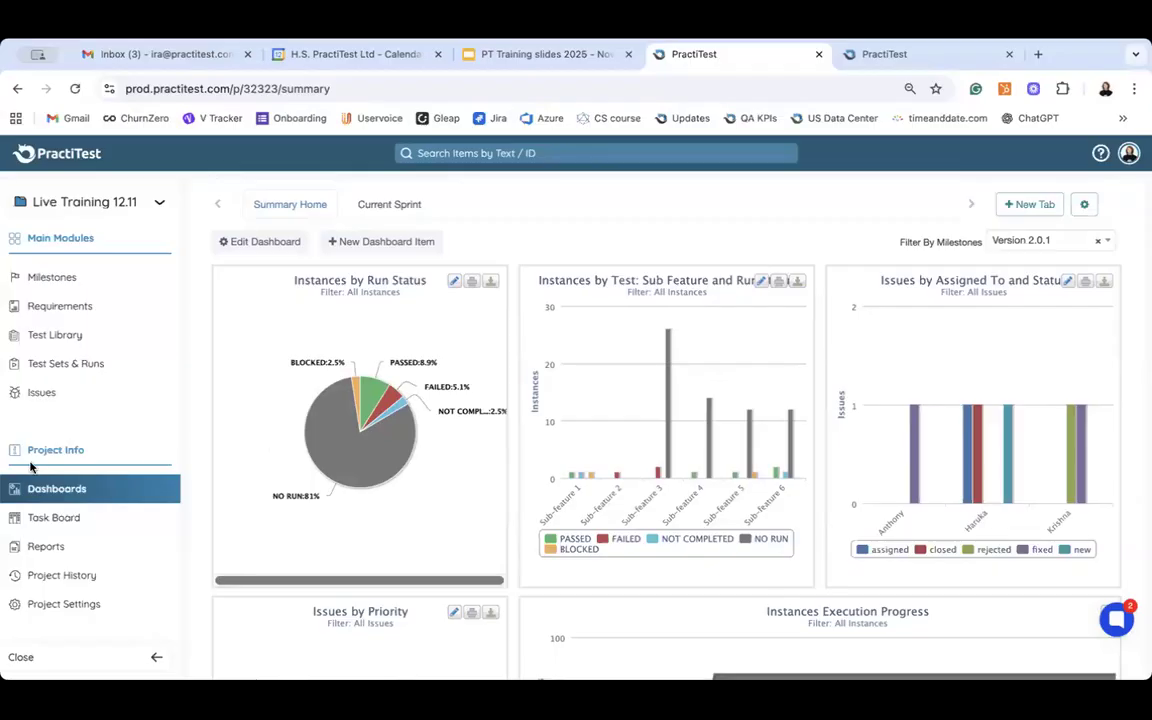
# View the Report Center, and check the available ways of adding a new requirement in the Requirements module.
pyautogui.click(60, 549)
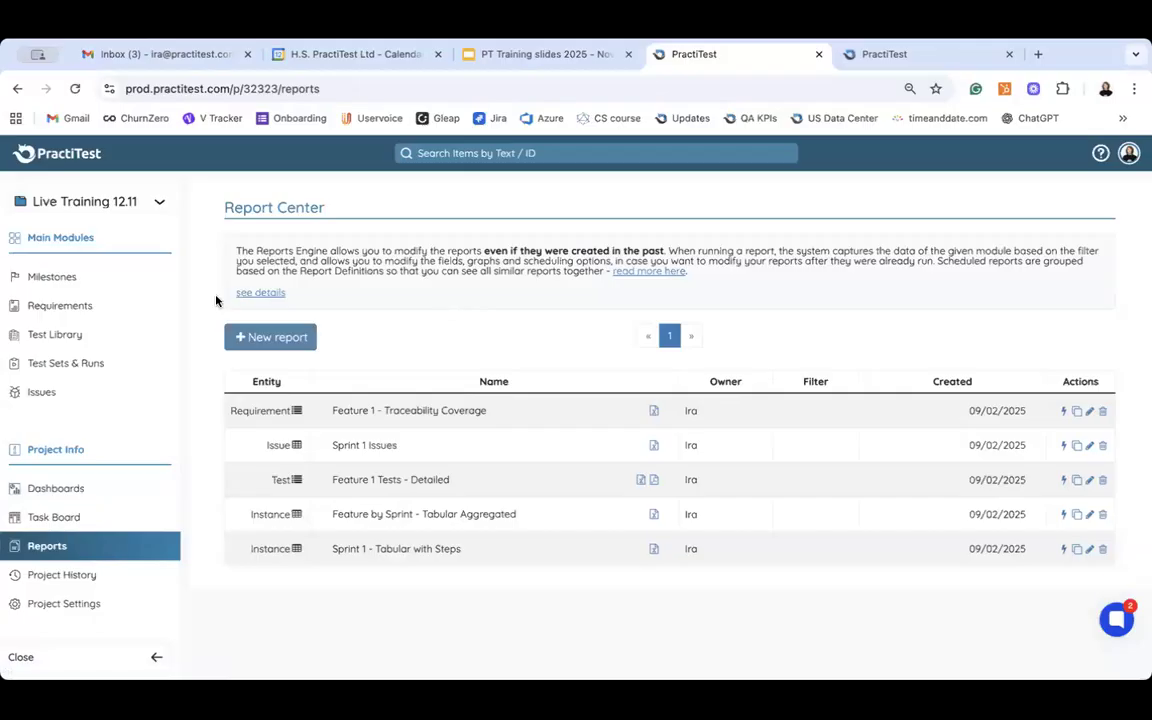
pyautogui.click(82, 316)
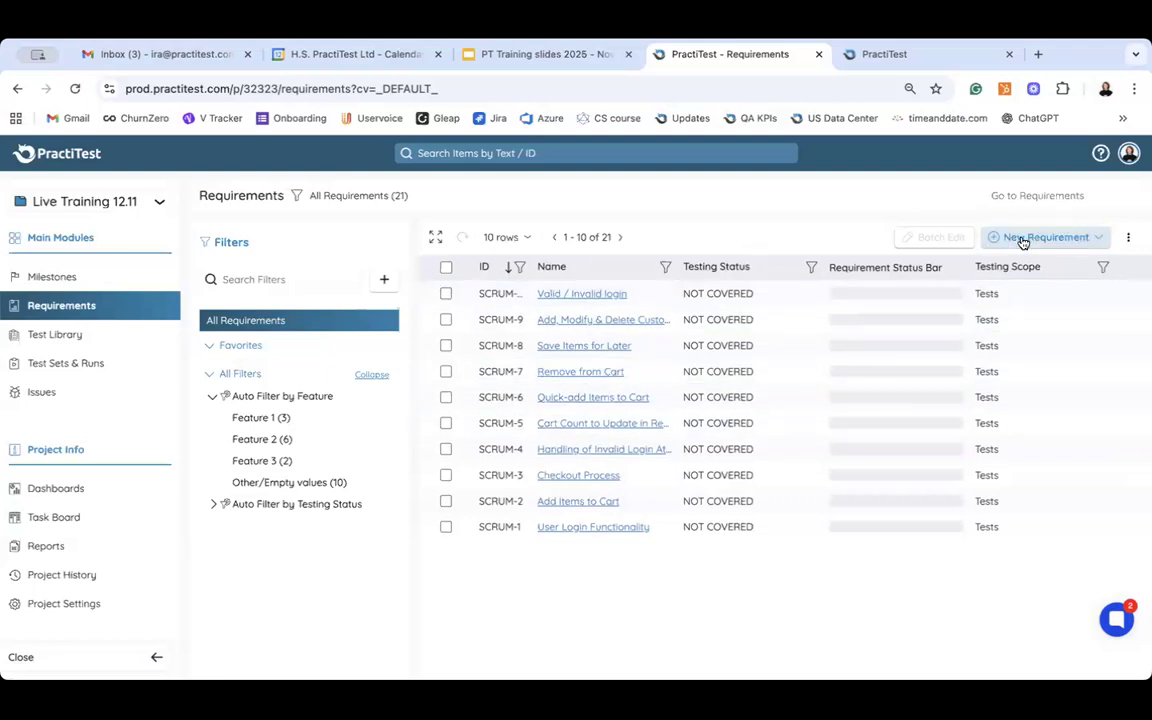
pyautogui.click(1088, 240)
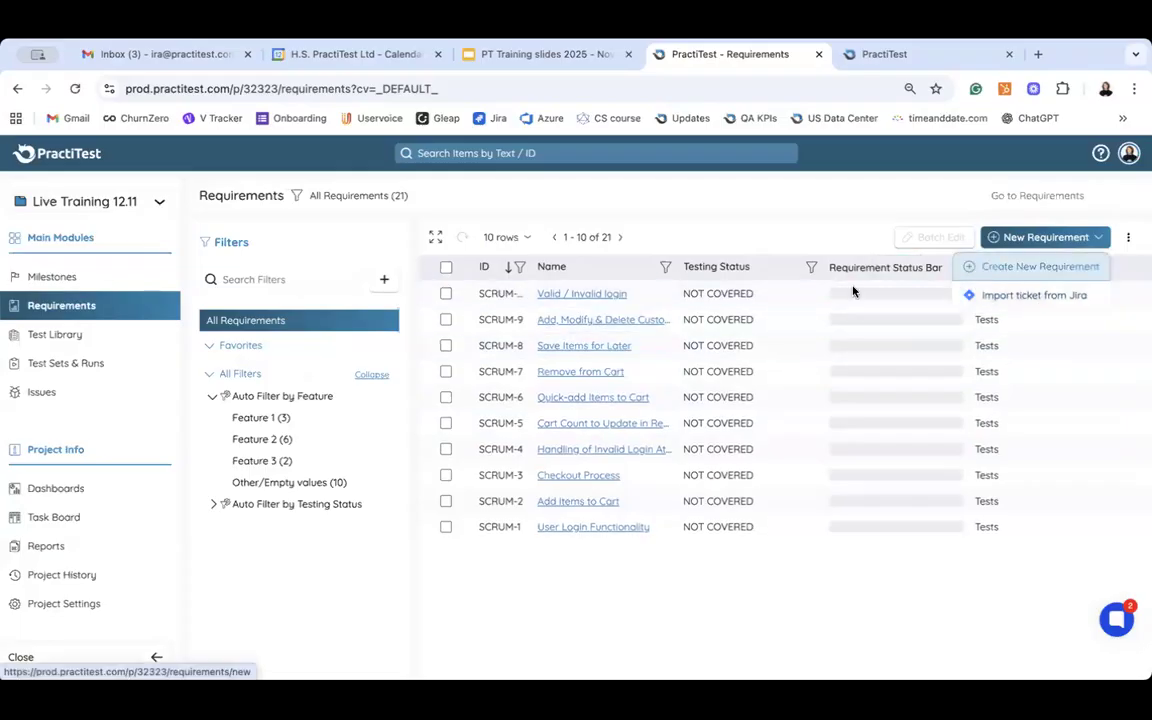
pyautogui.click(663, 200)
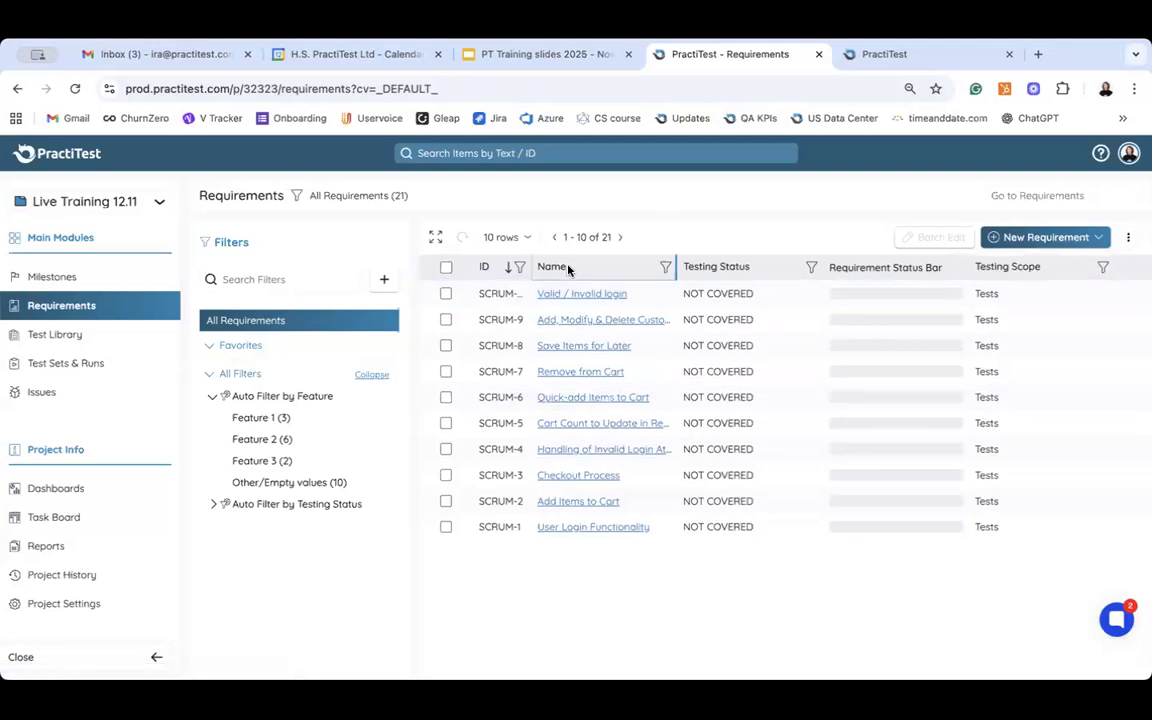
# Sort the requirements by ID in ascending order and open the User Functions requirement.
pyautogui.click(488, 267)
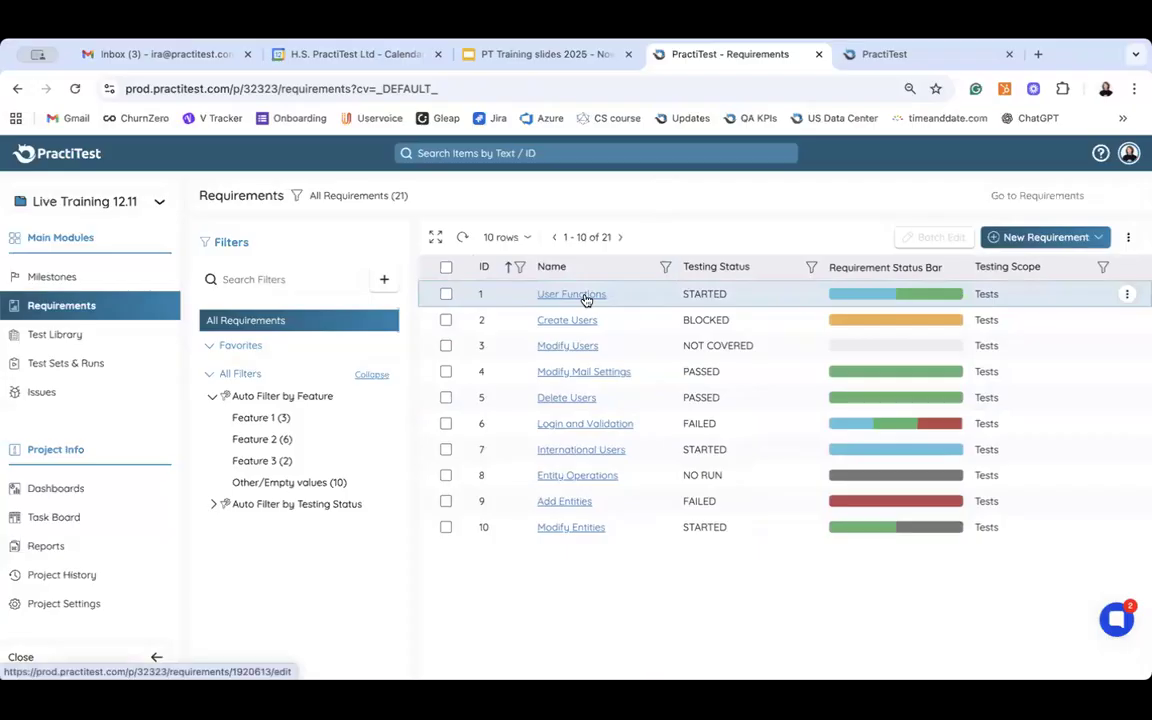
pyautogui.moveTo(408, 479); pyautogui.dragTo(310, 477)
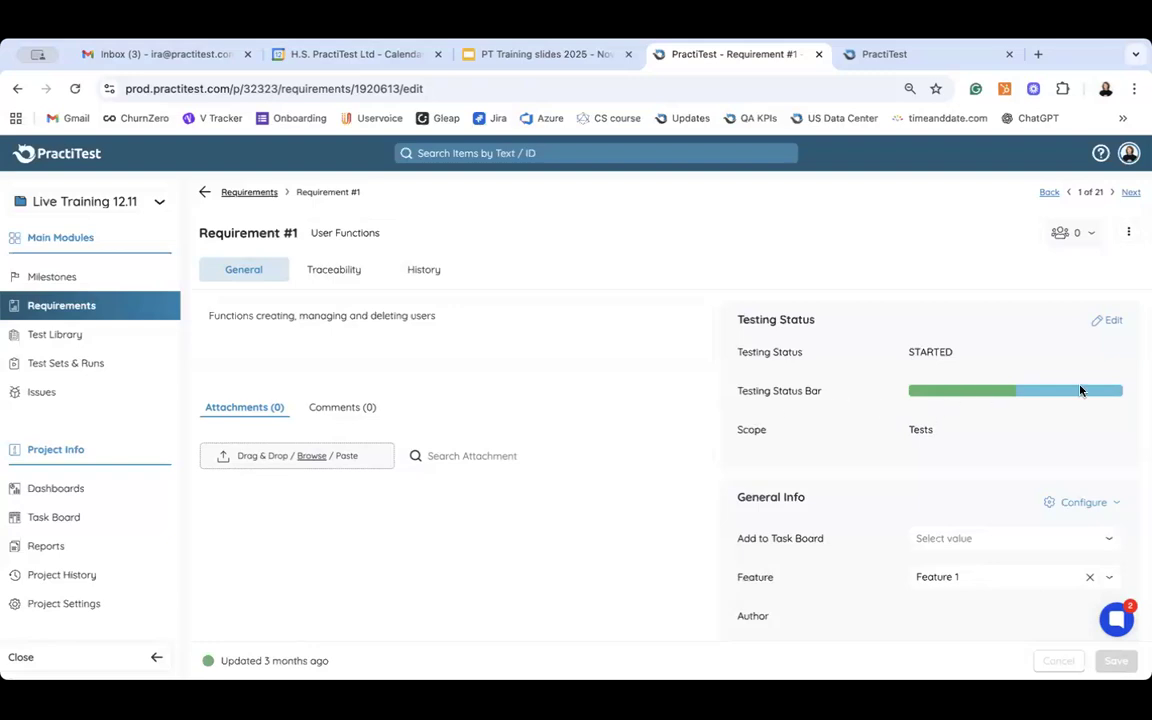
pyautogui.moveTo(955, 396)
# Change the User Functions requirement's traceability linkage type to Test Set and approve unlinking its current tests.
pyautogui.click(352, 266)
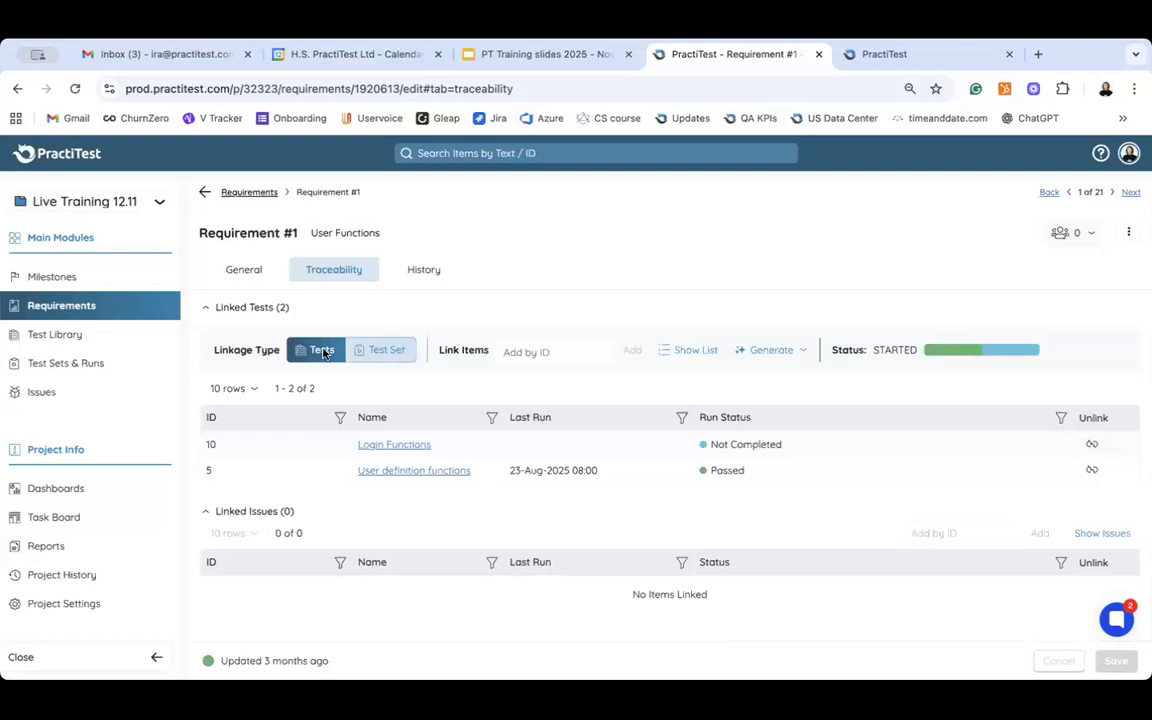
pyautogui.click(404, 366)
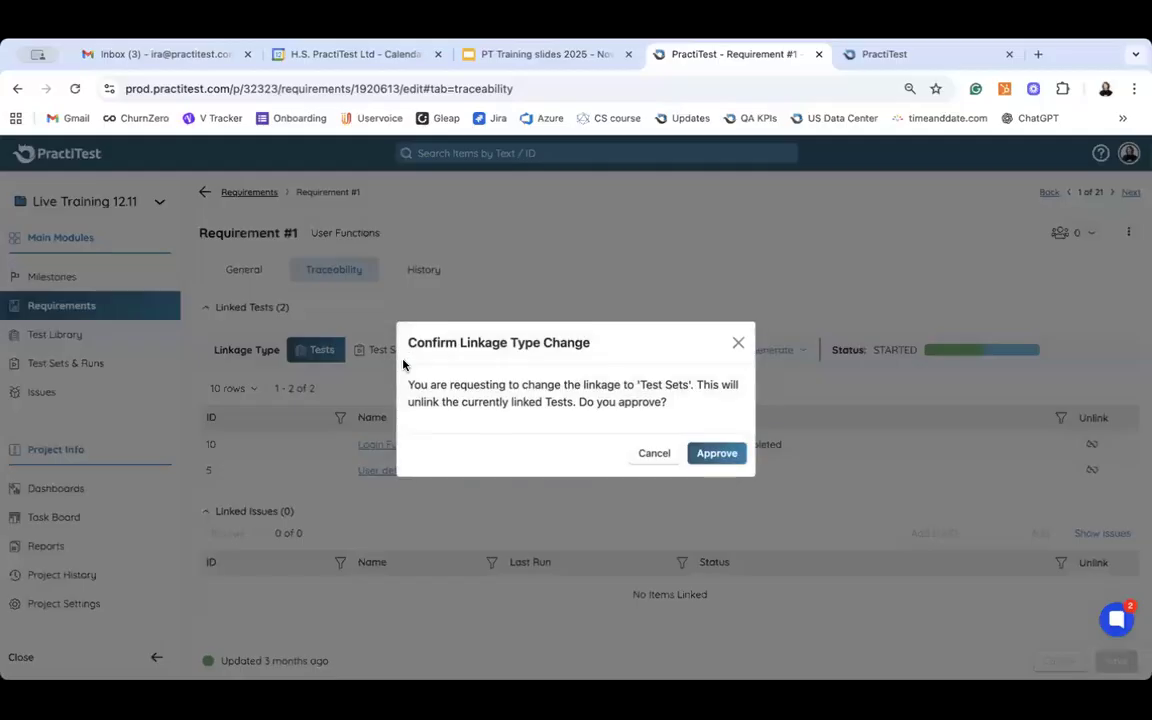
pyautogui.click(717, 463)
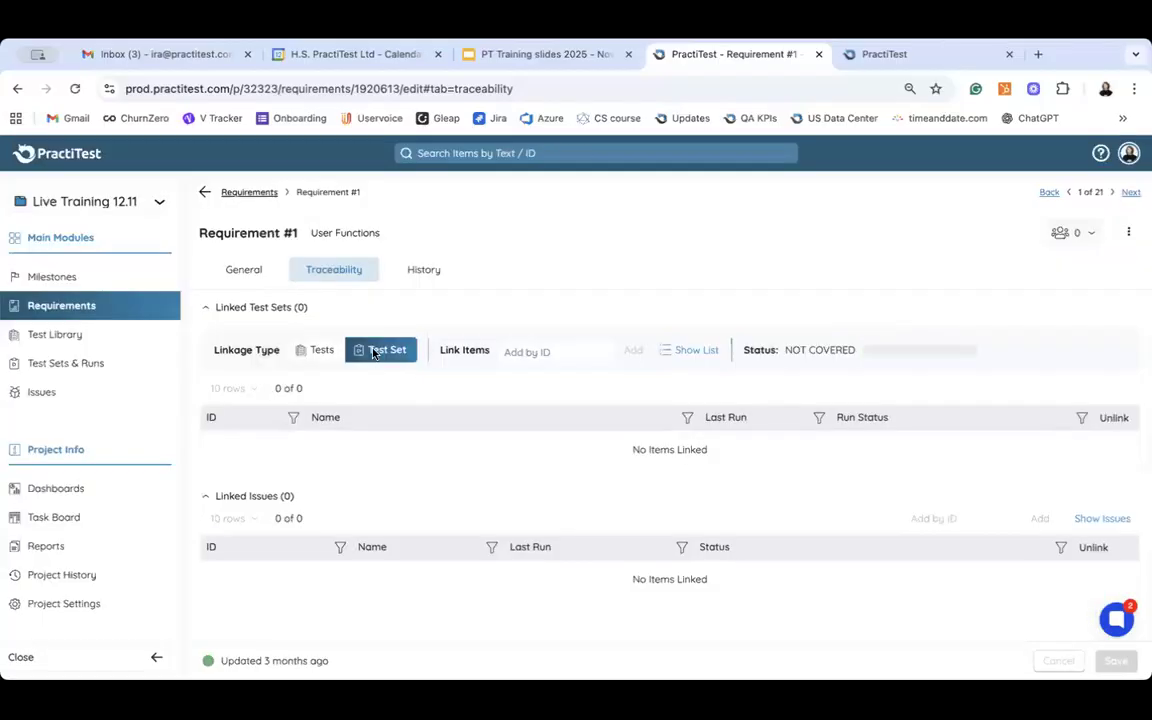
# Sort the available test sets by name and link the Entity Definitions test set with ID 4 to the requirement.
pyautogui.click(690, 350)
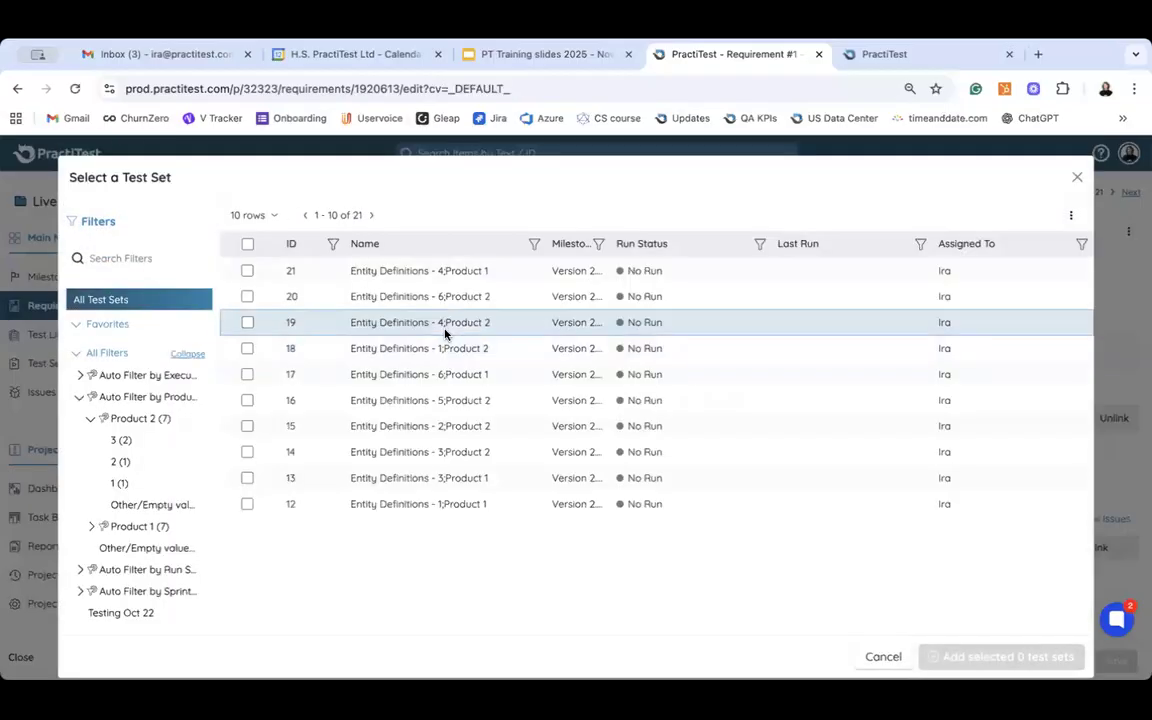
pyautogui.scroll(-1, 446, 334)
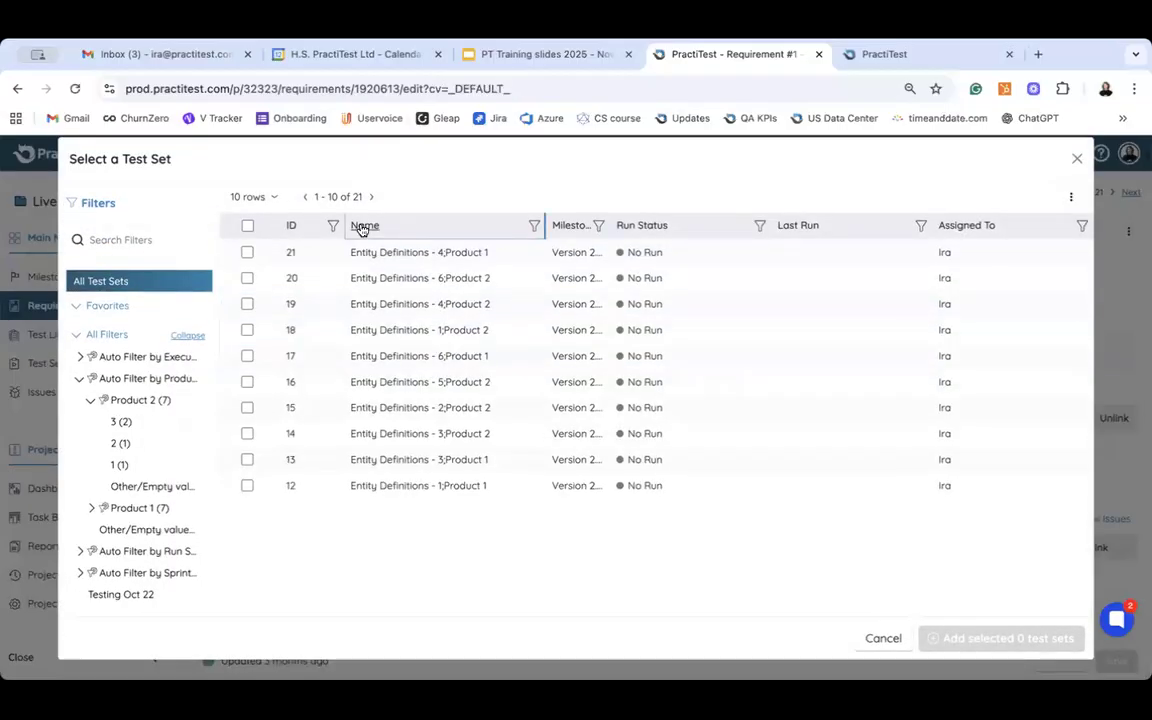
pyautogui.click(362, 228)
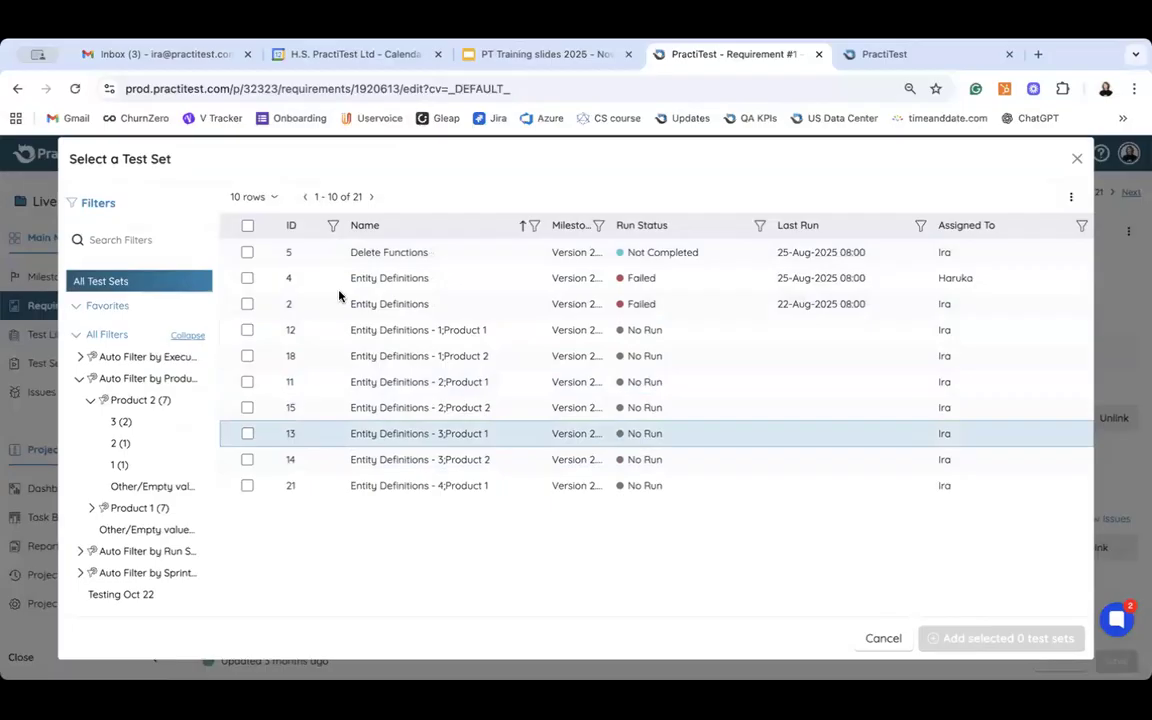
pyautogui.click(247, 277)
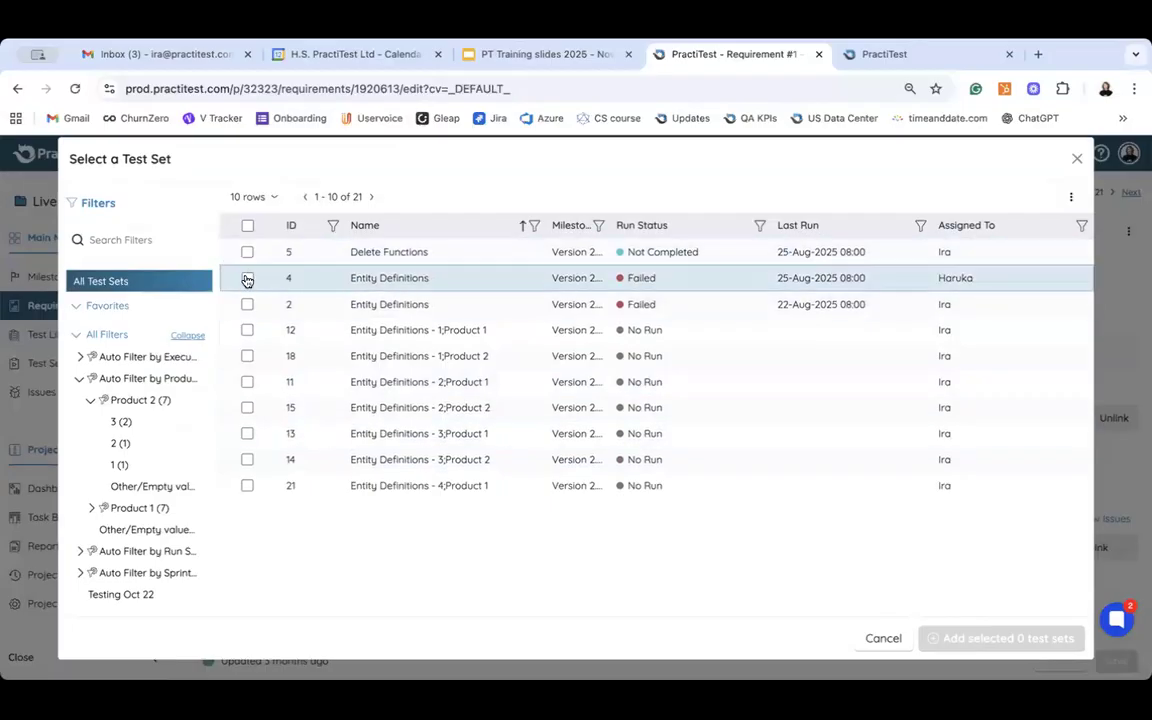
pyautogui.click(990, 645)
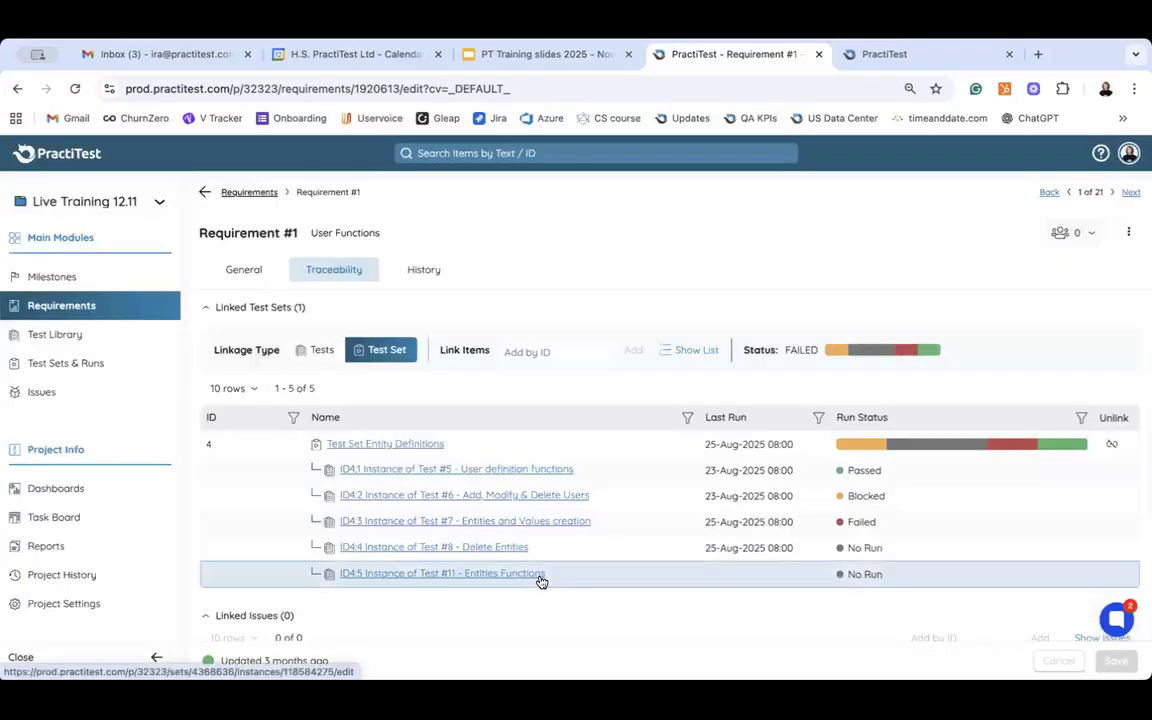
pyautogui.scroll(-1, 541, 582)
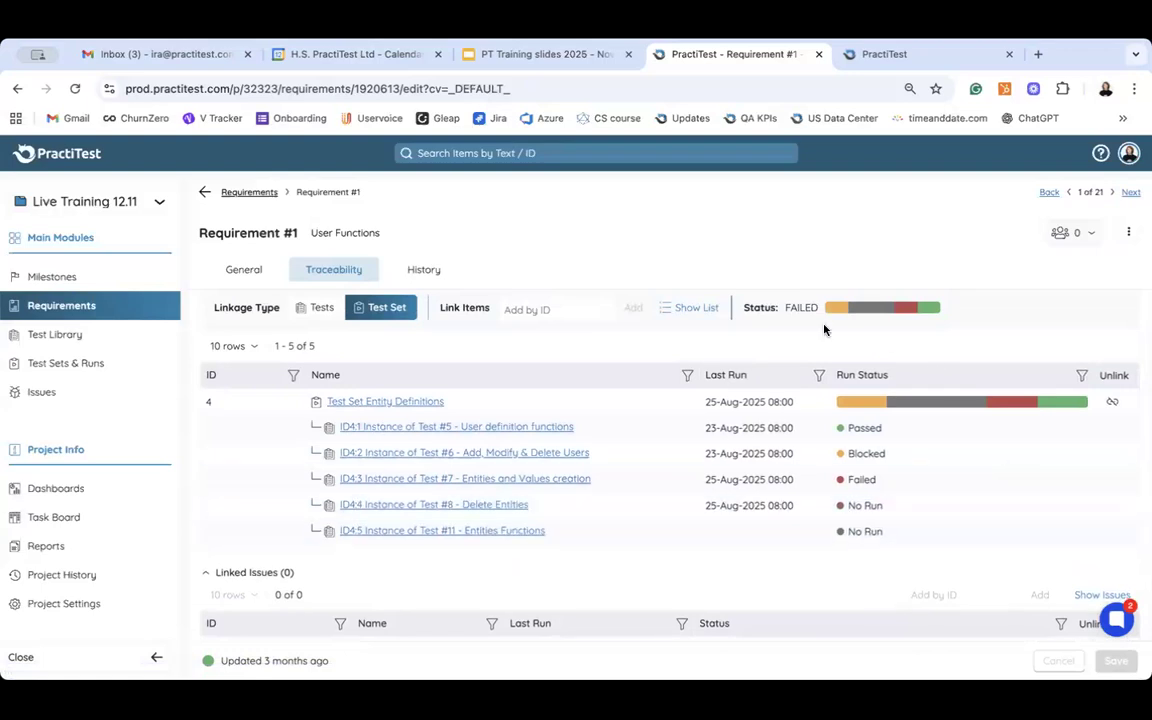
# Sort the tests in the Test Library by ID in ascending order and widen the filters pane.
pyautogui.moveTo(863, 311)
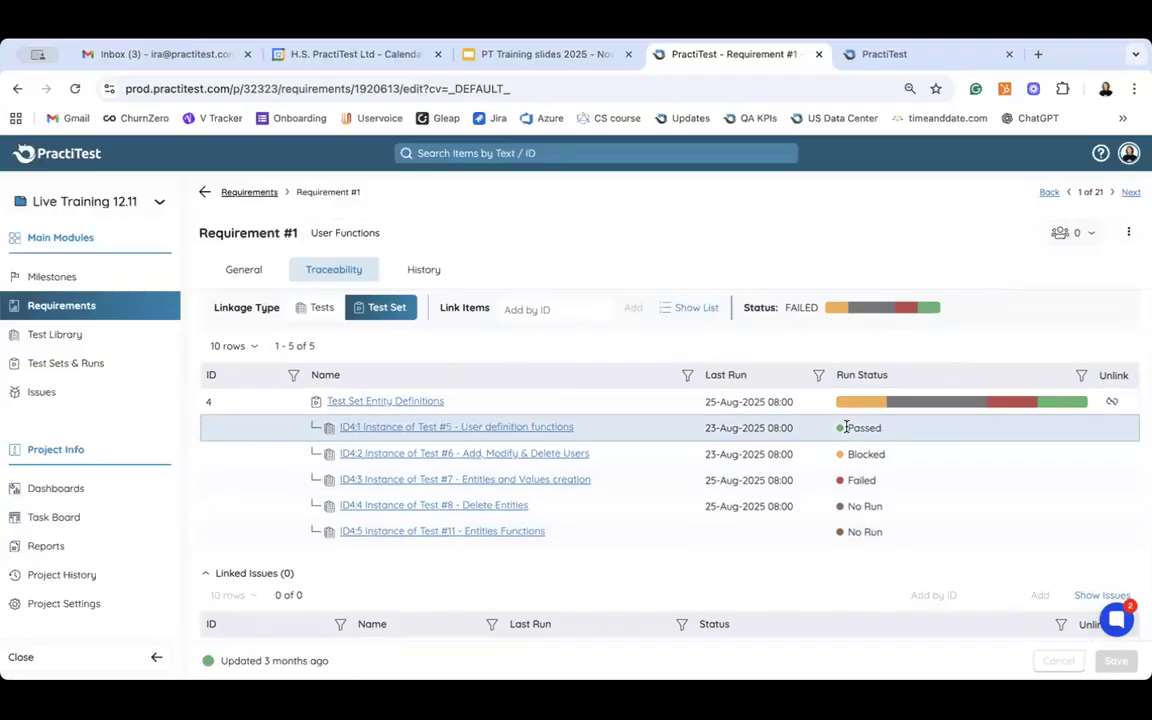
pyautogui.moveTo(920, 305)
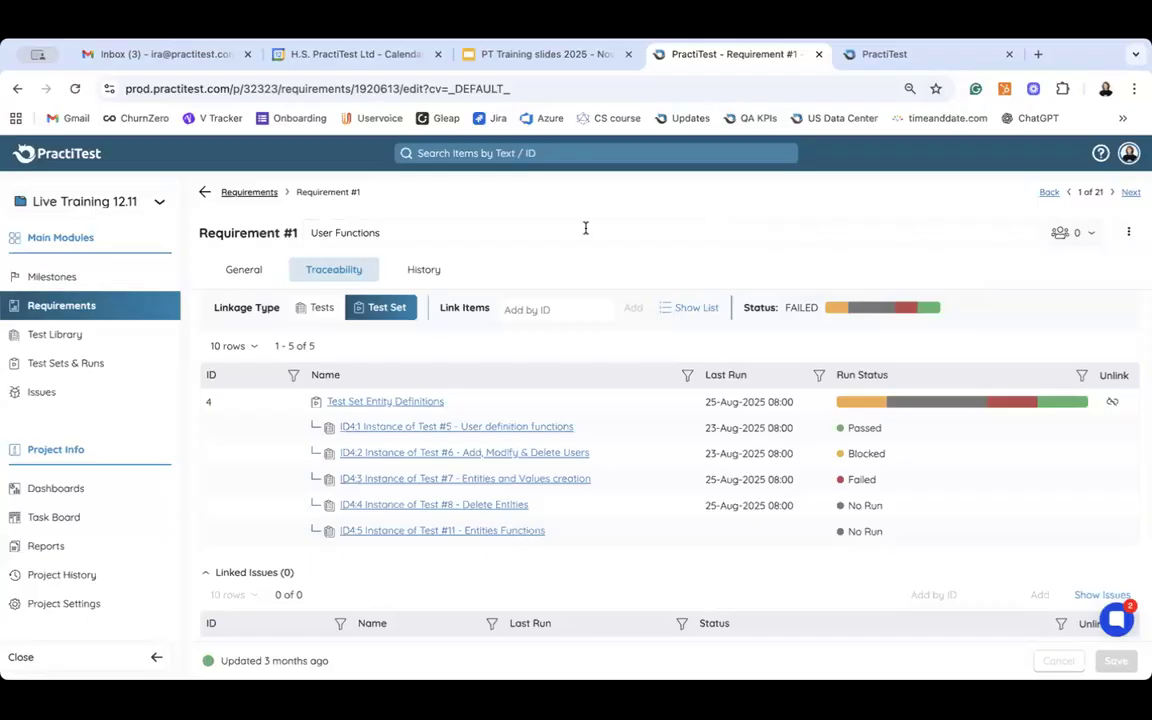
pyautogui.click(84, 341)
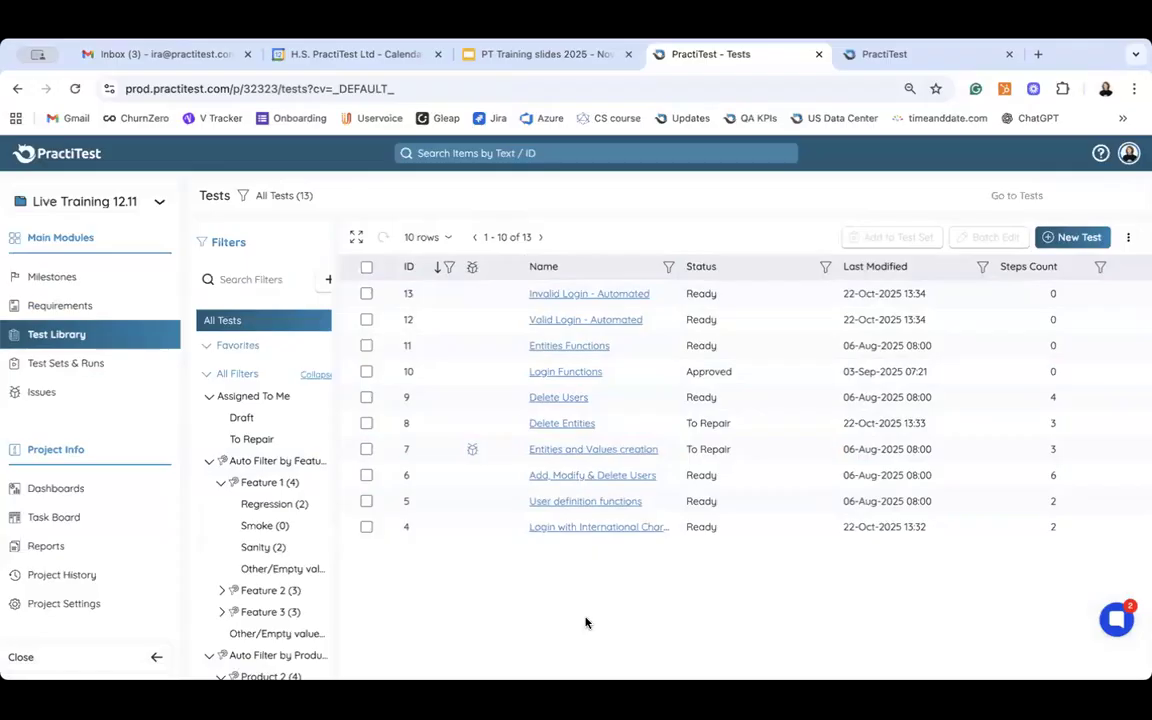
pyautogui.click(408, 270)
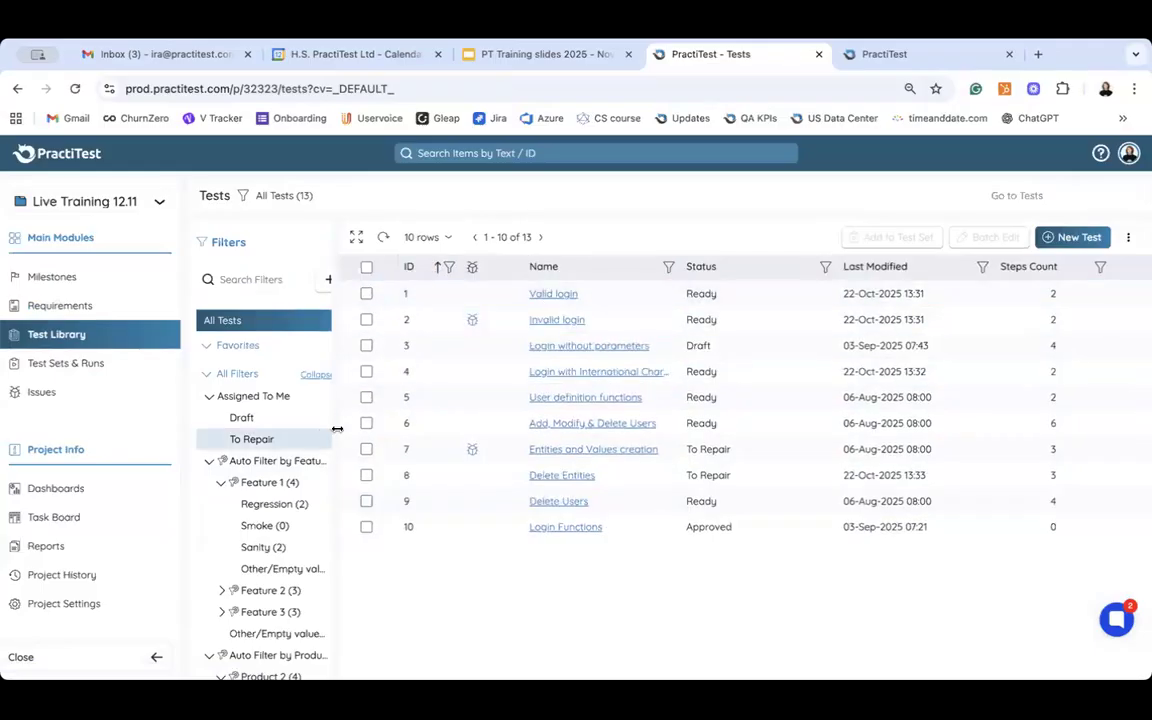
pyautogui.moveTo(337, 429); pyautogui.dragTo(498, 430)
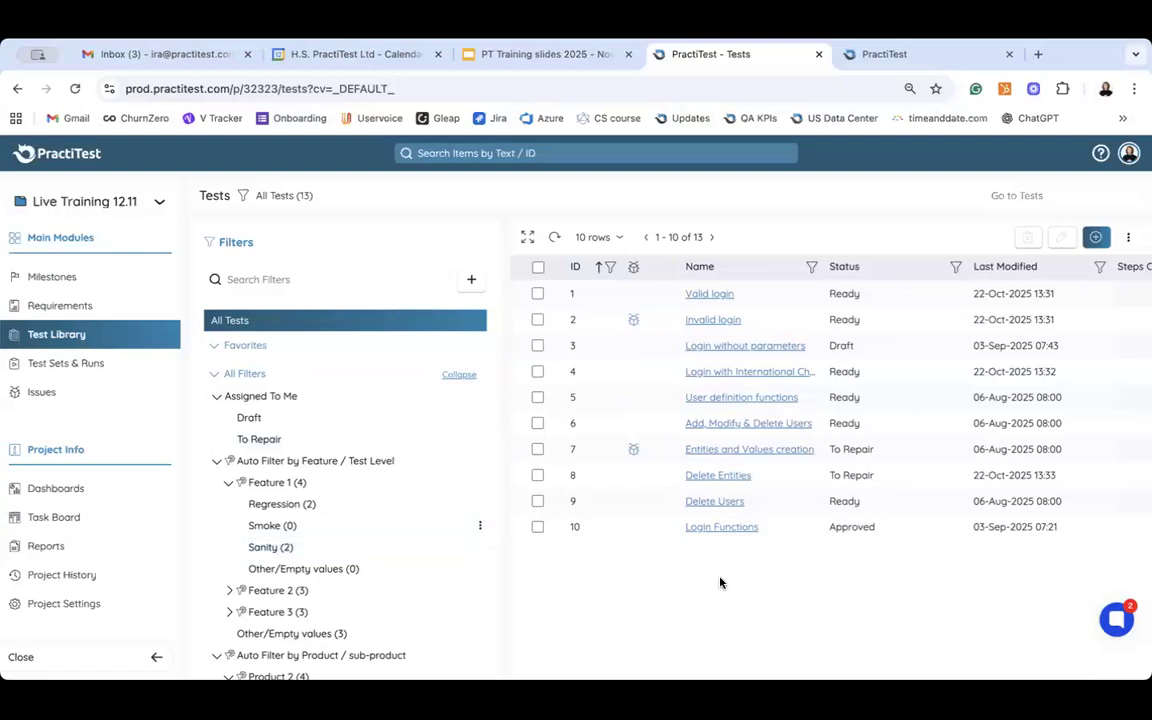
# Open the Valid login test, review its general fields and check the available values for Add to Task Board.
pyautogui.click(707, 296)
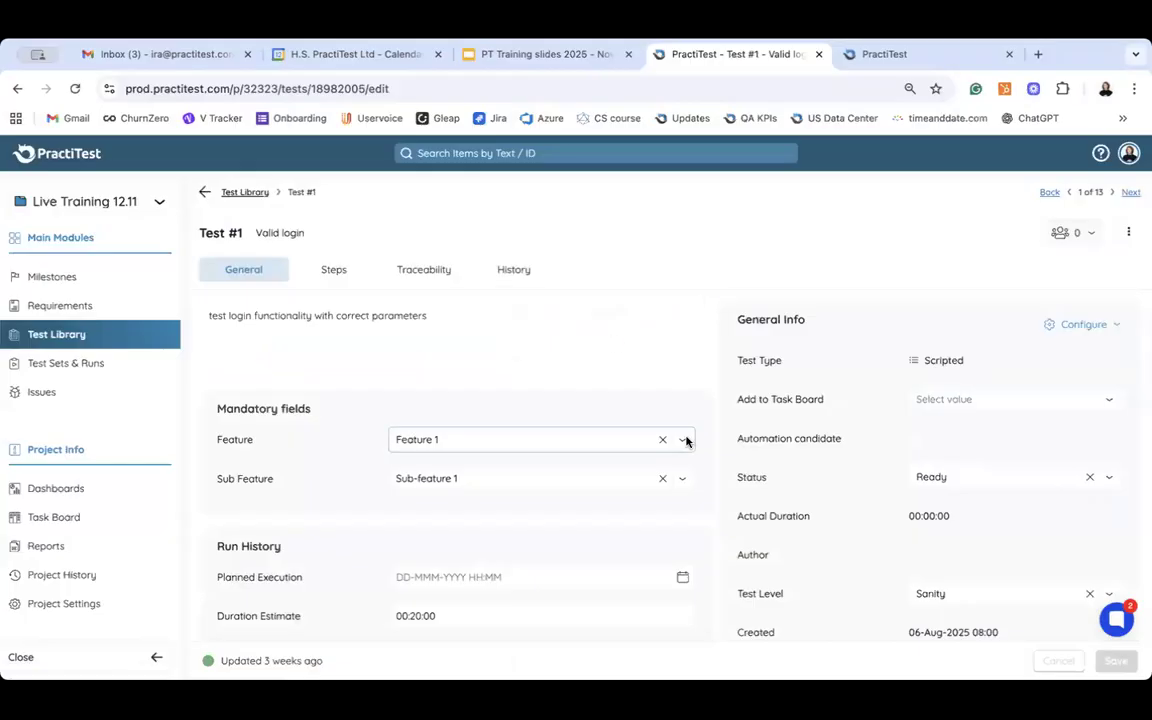
pyautogui.scroll(-1, 686, 441)
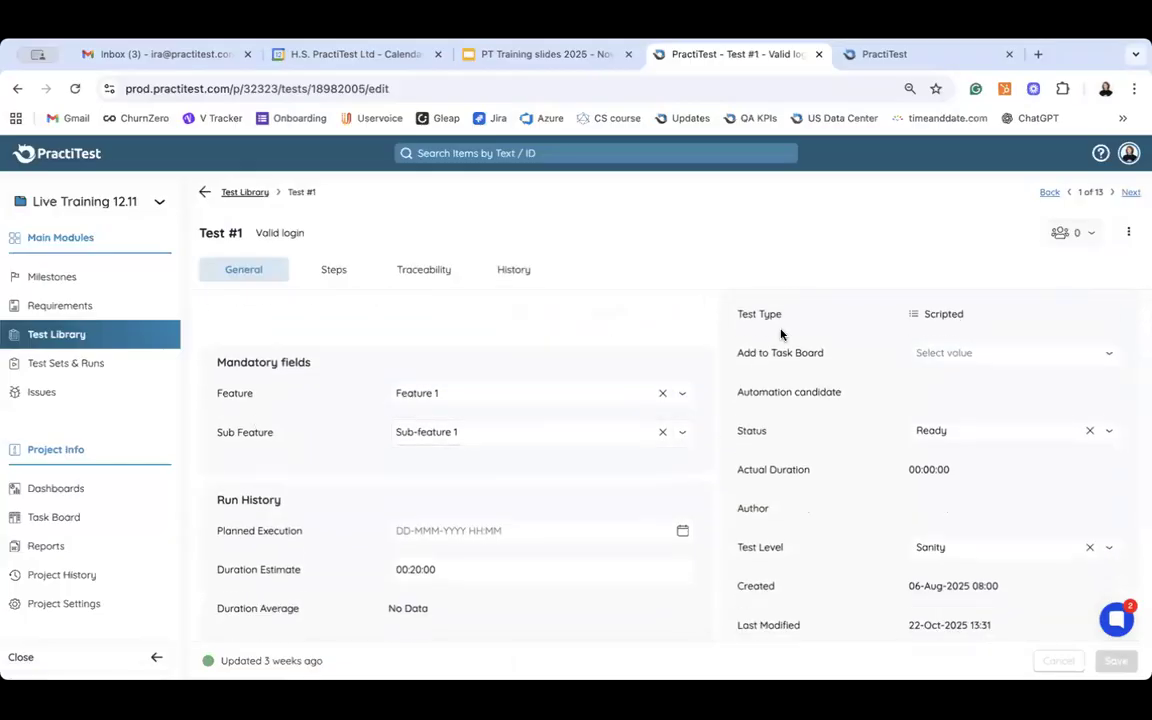
pyautogui.scroll(1, 781, 334)
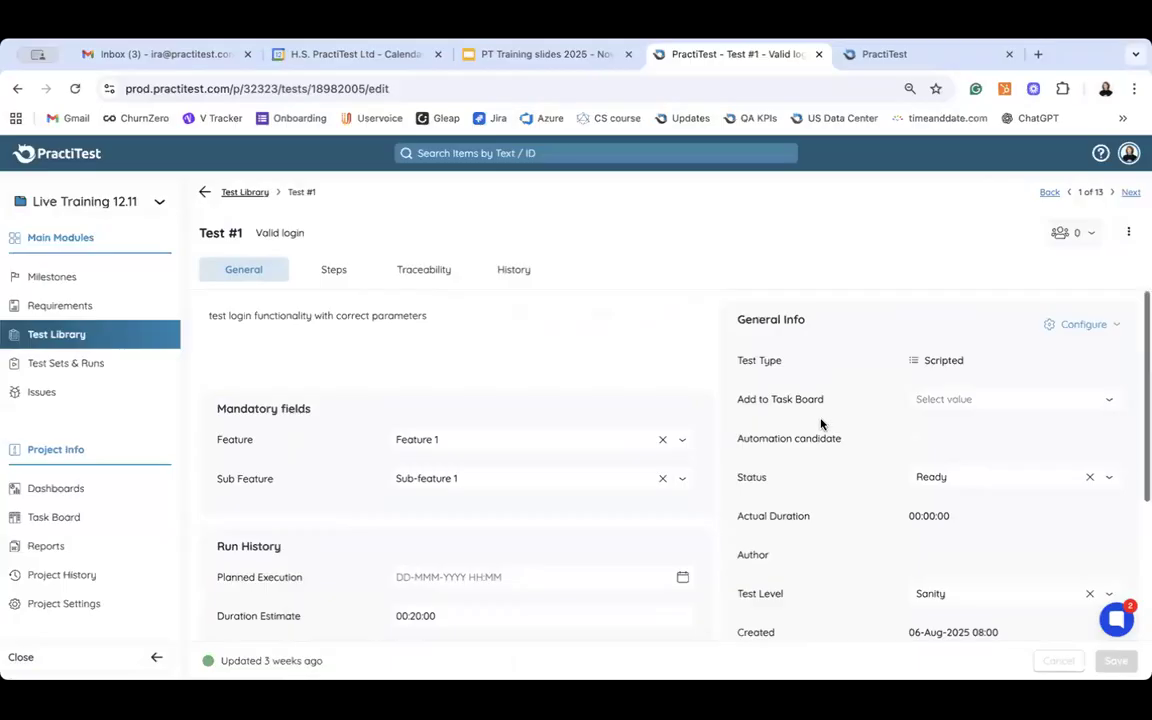
pyautogui.scroll(-1, 823, 424)
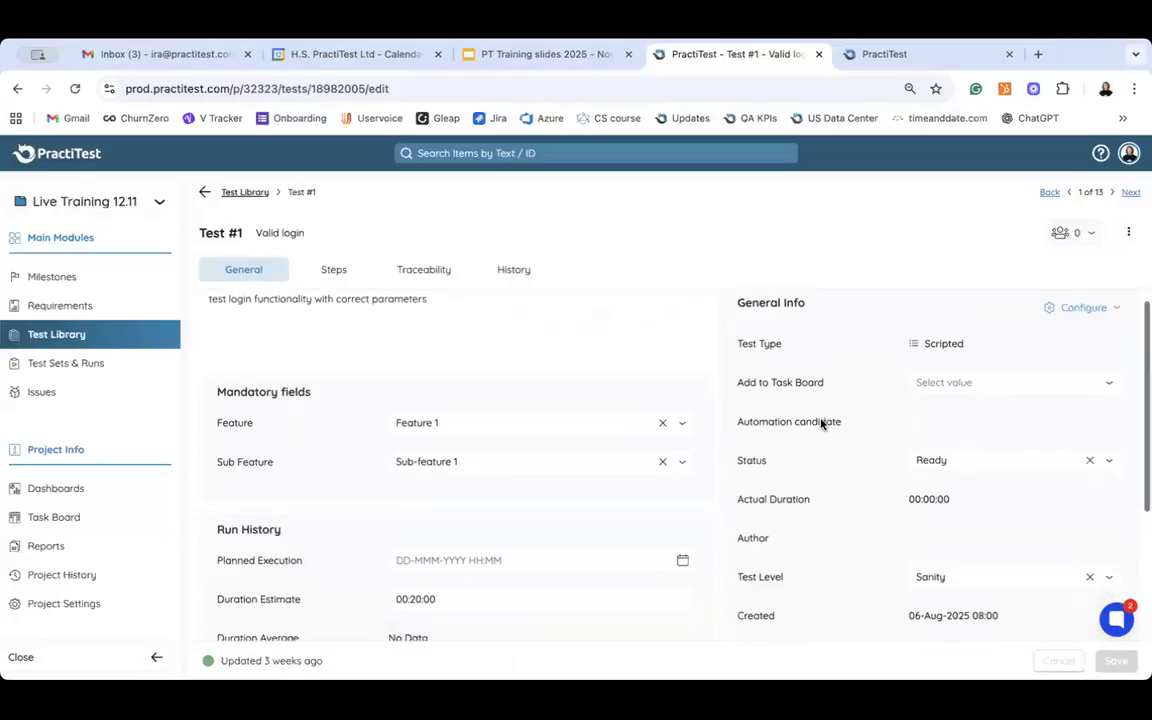
pyautogui.click(925, 381)
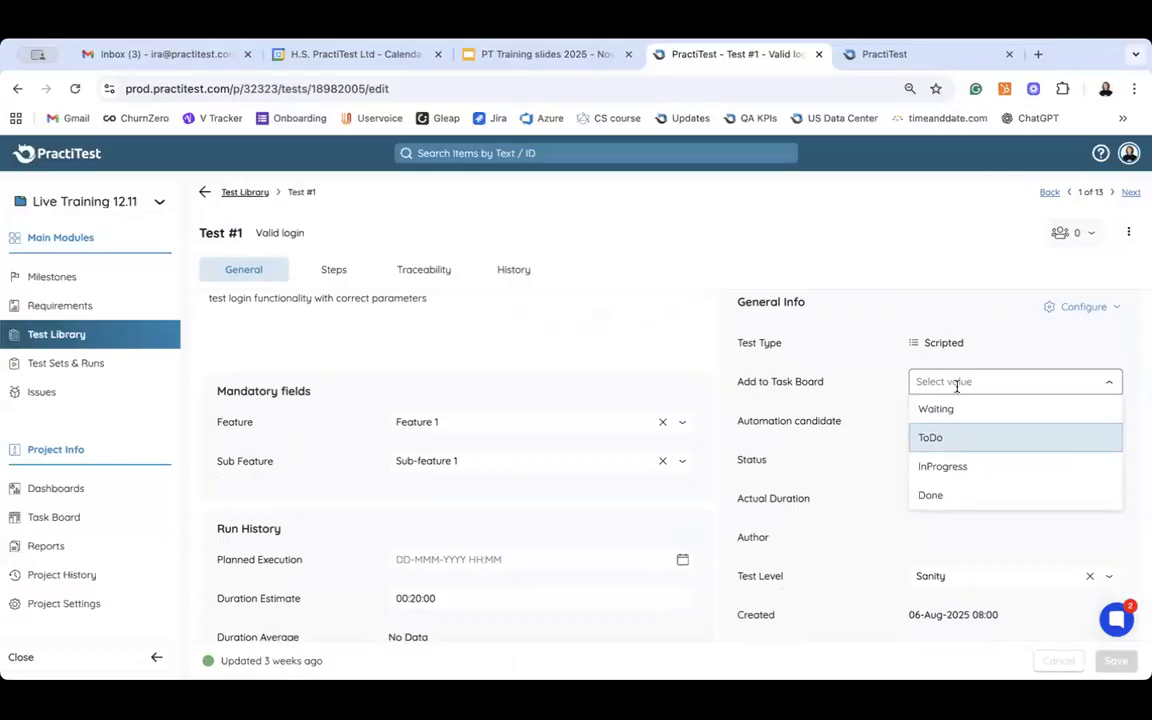
pyautogui.click(857, 397)
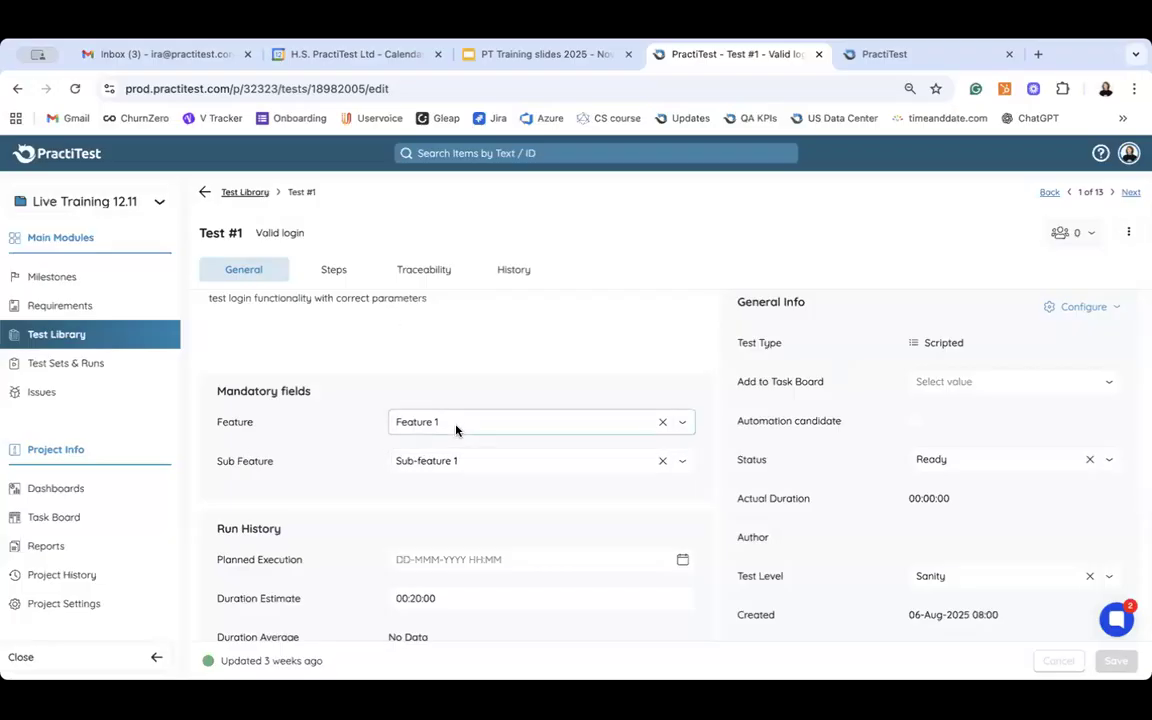
# Change the Valid login test's Sub Feature to Sub-feature 2 without saving, and review the other fields.
pyautogui.click(467, 468)
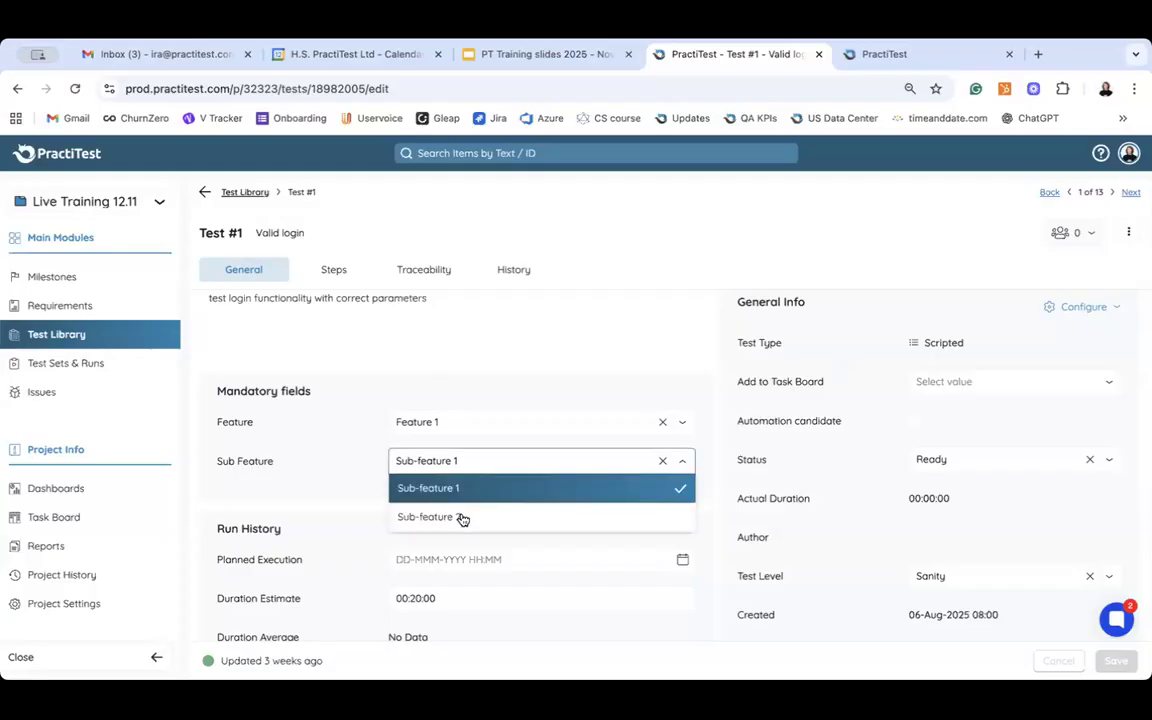
pyautogui.click(462, 518)
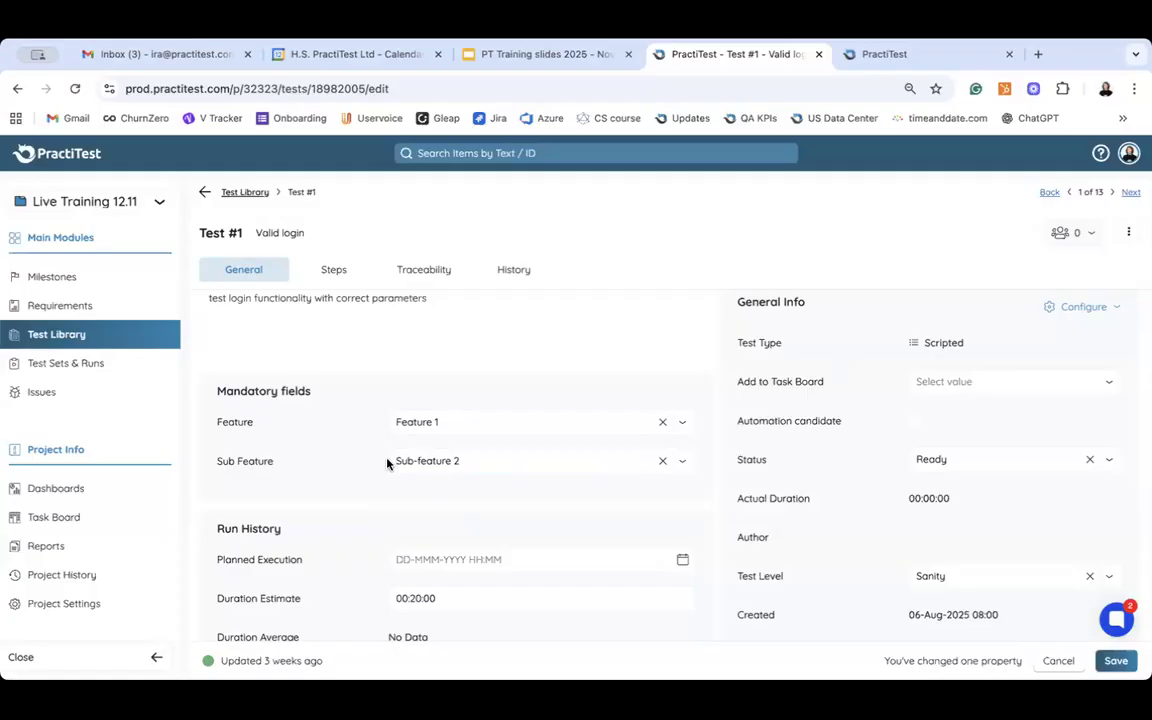
pyautogui.scroll(-1, 388, 467)
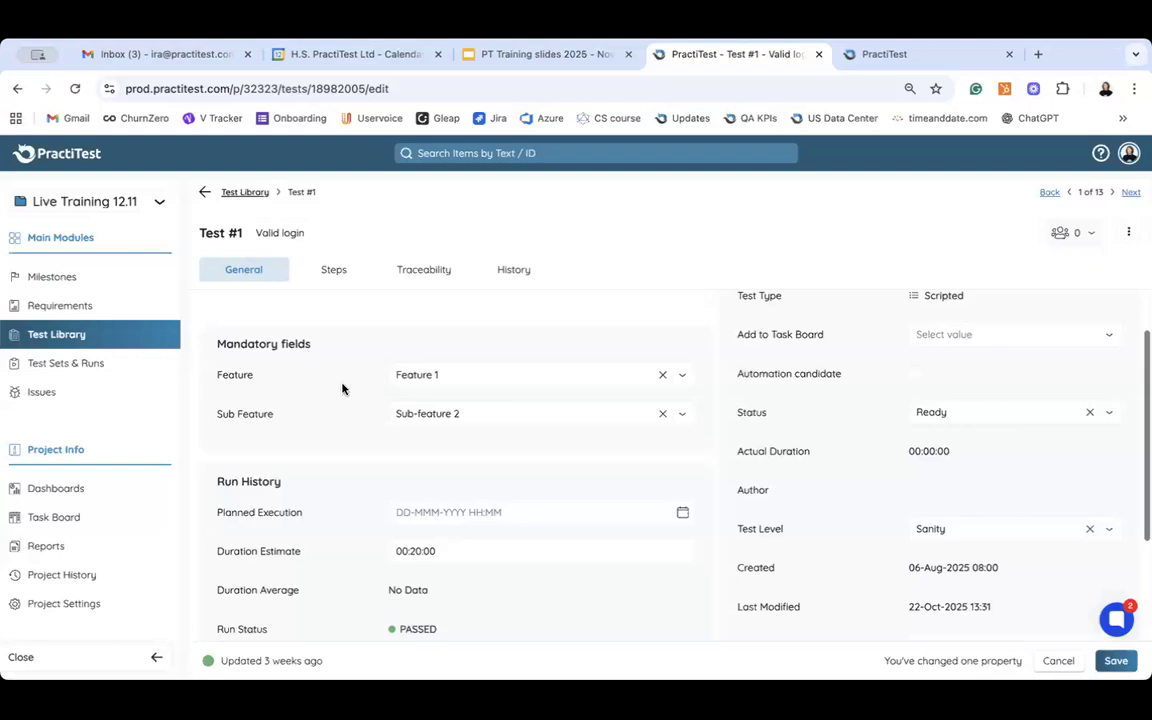
pyautogui.scroll(1, 342, 389)
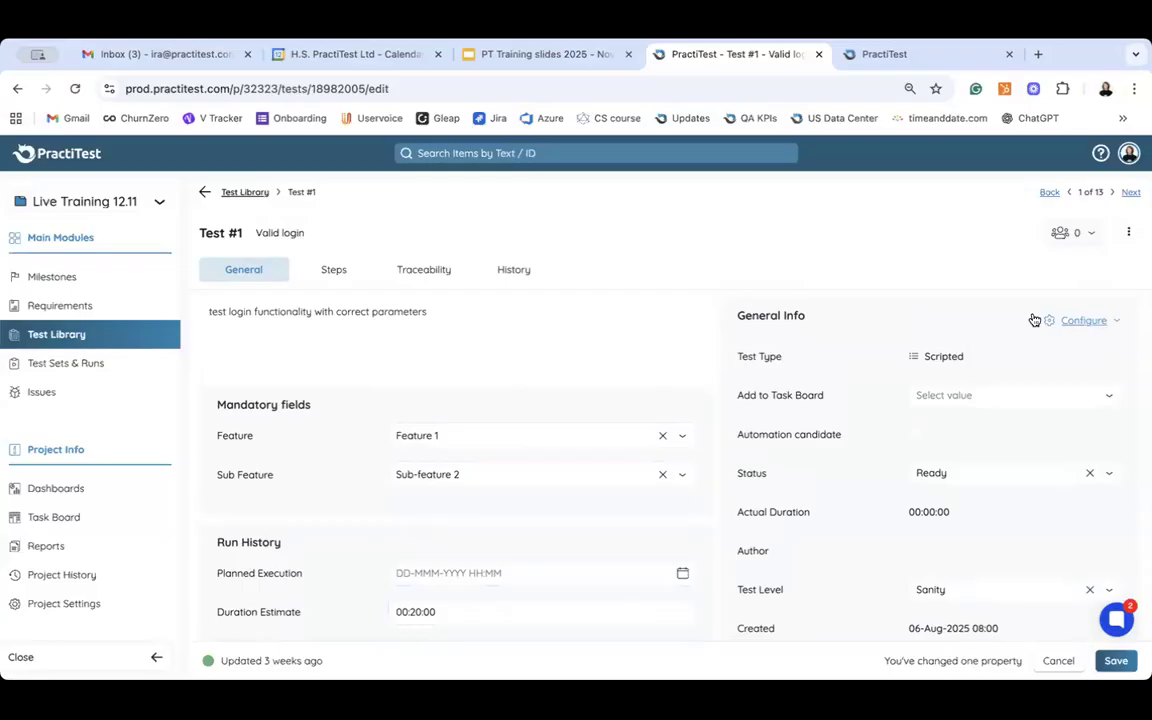
# Open the form layout editor for tests, discarding the unsaved Sub Feature change.
pyautogui.click(1083, 322)
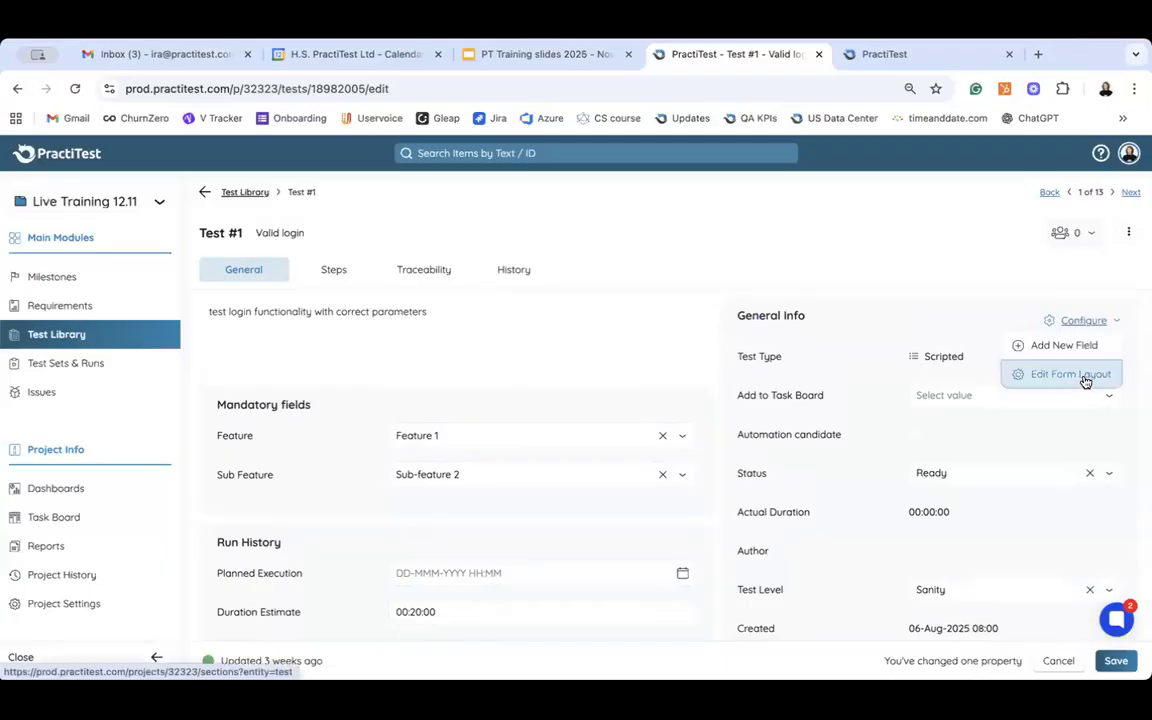
pyautogui.click(1090, 374)
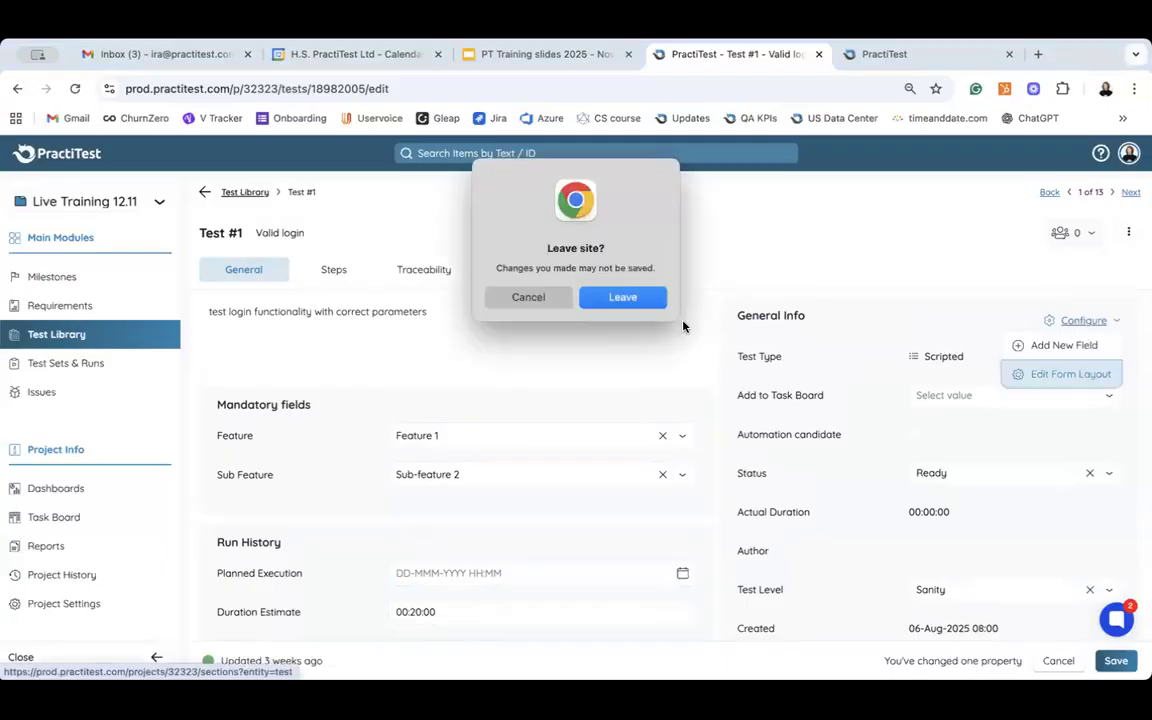
pyautogui.click(623, 298)
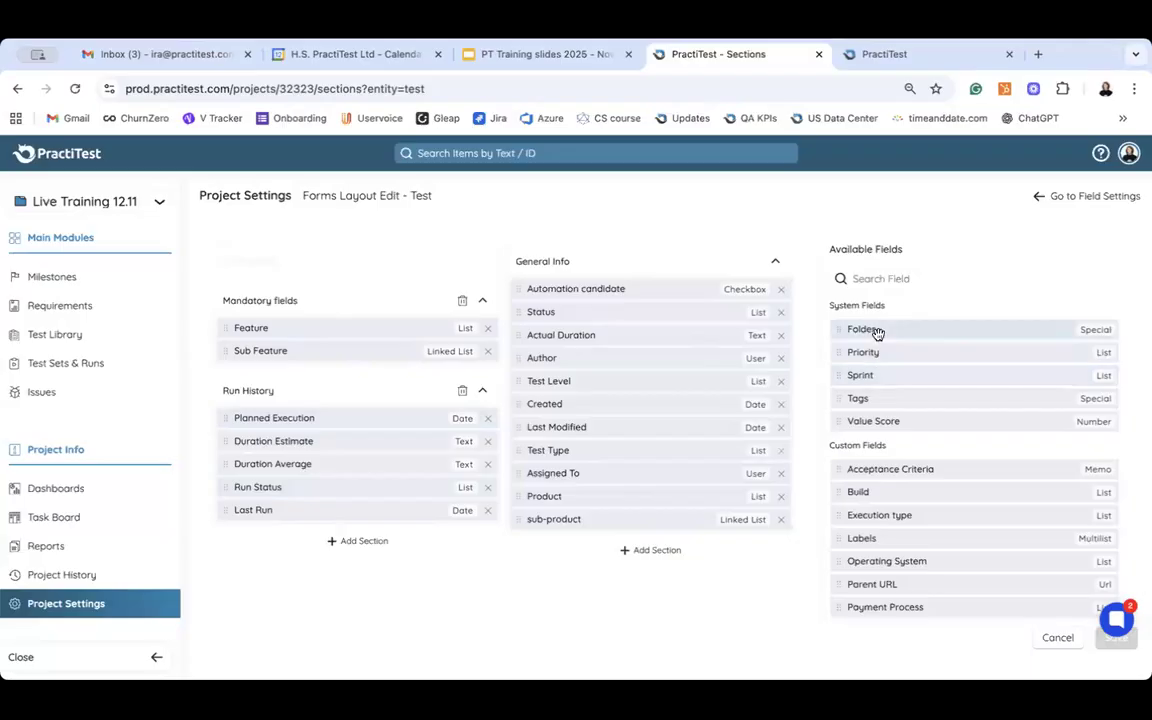
# Add the Priority and Build fields to the Mandatory fields section and start a new section below Run History.
pyautogui.moveTo(713, 384); pyautogui.dragTo(255, 360)
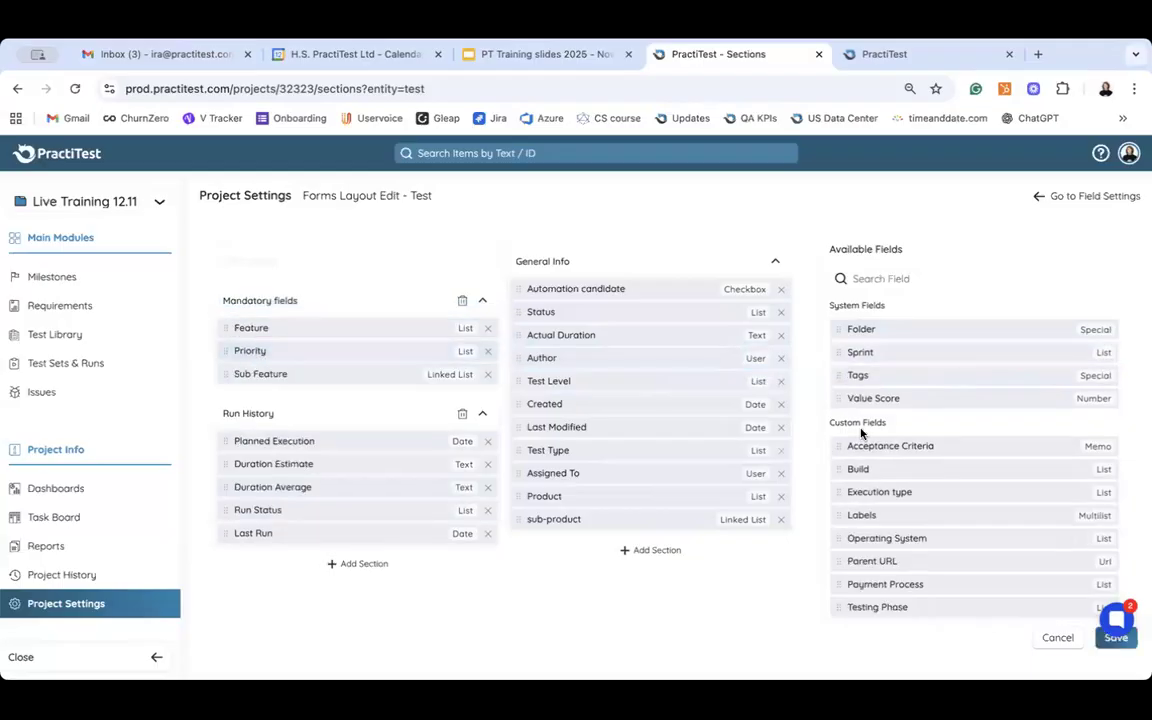
pyautogui.moveTo(882, 471); pyautogui.dragTo(301, 386)
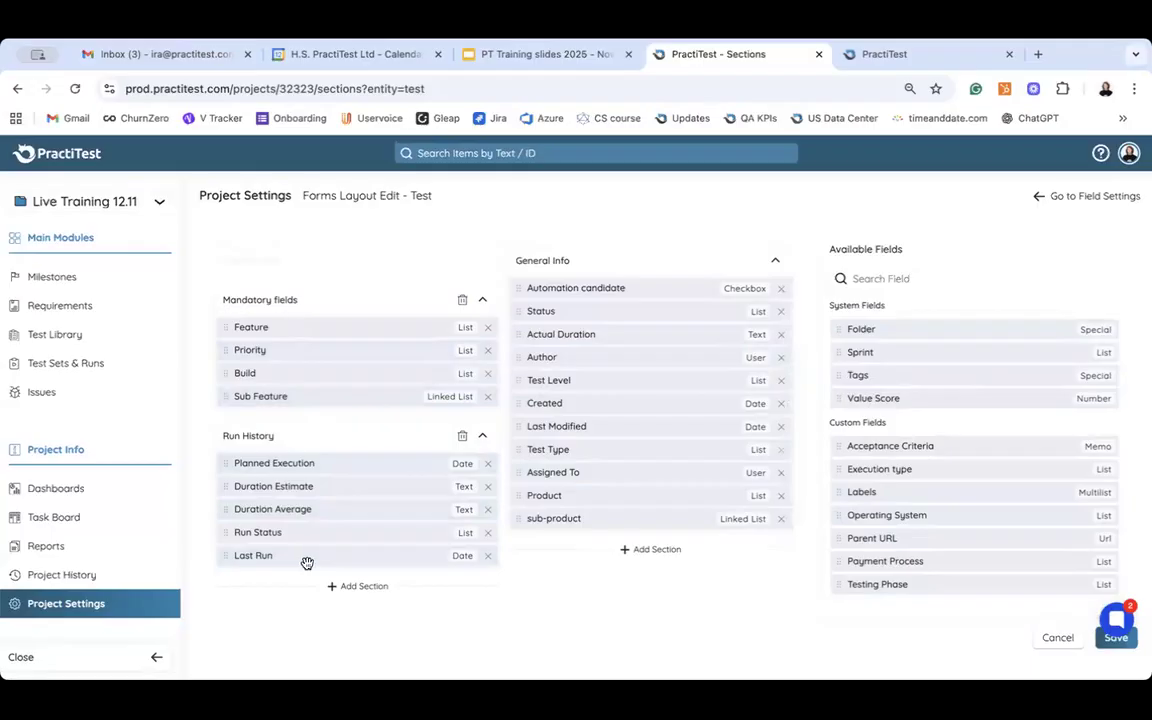
pyautogui.click(364, 587)
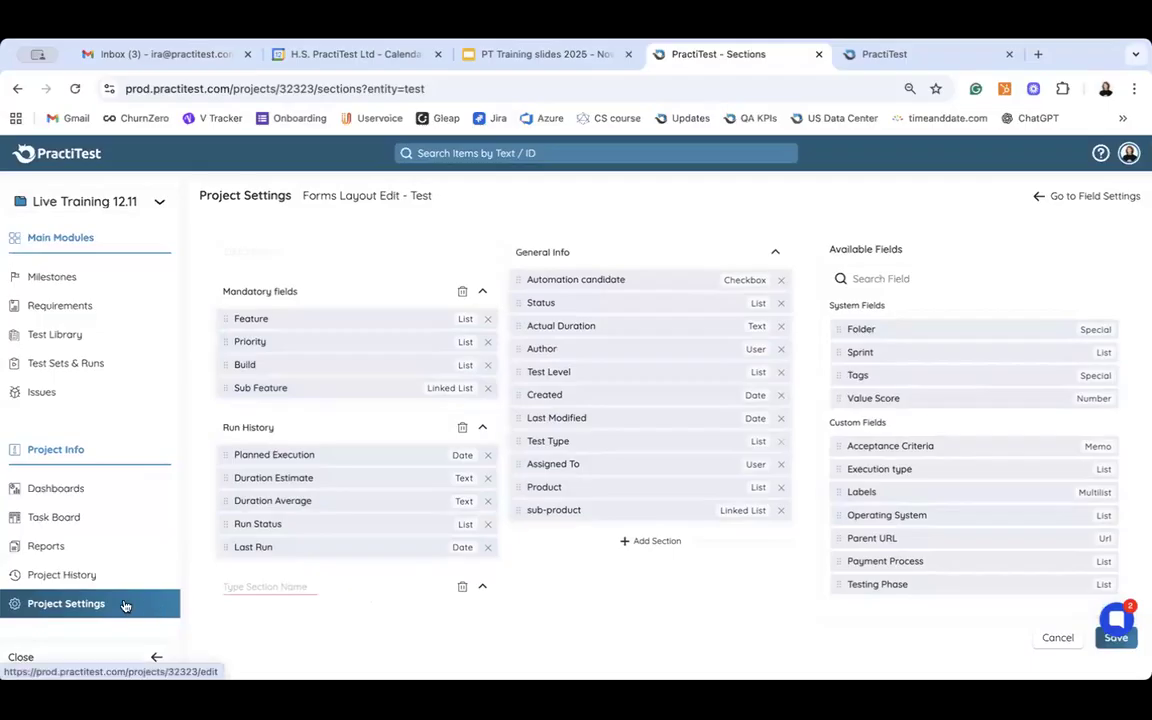
# Return to the Test Library, collapse the main navigation and widen the filters pane.
pyautogui.click(36, 334)
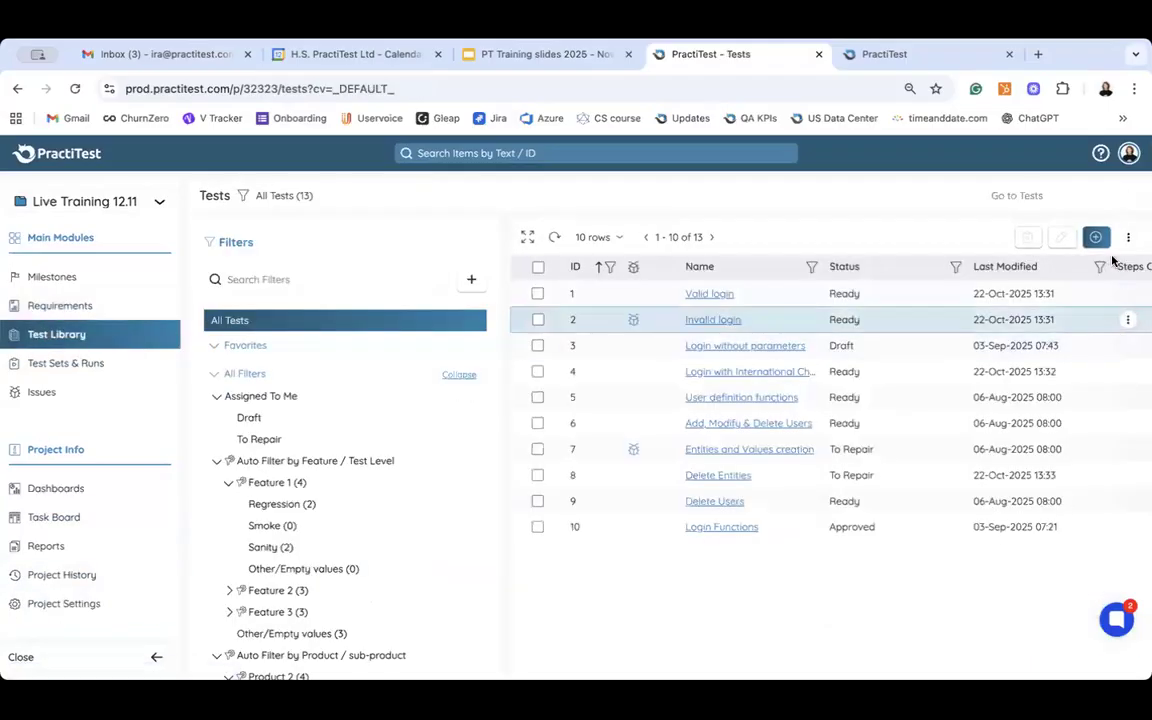
pyautogui.moveTo(504, 588); pyautogui.dragTo(334, 588)
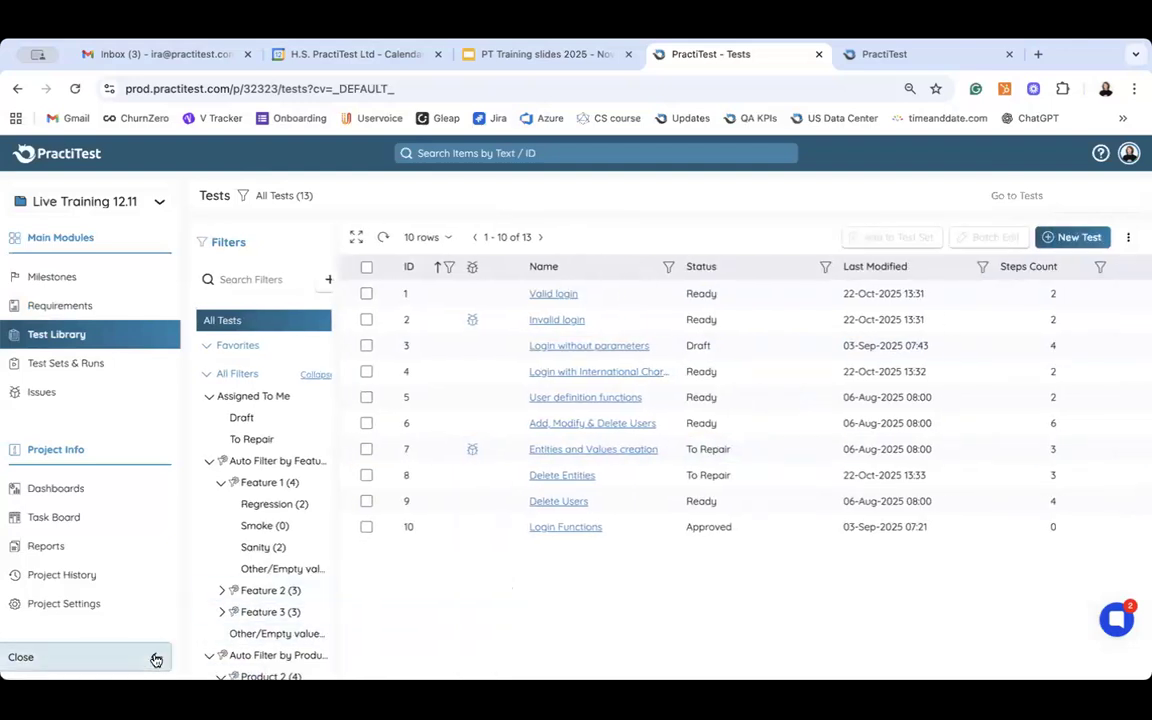
pyautogui.click(156, 659)
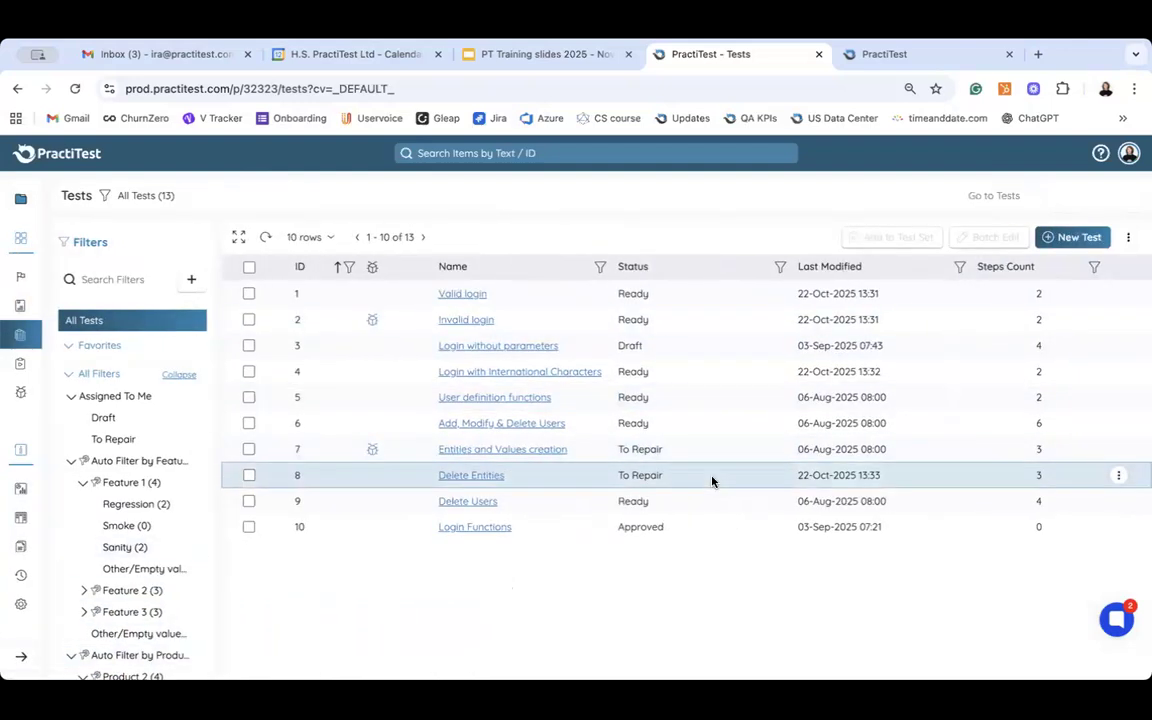
pyautogui.moveTo(195, 423); pyautogui.dragTo(306, 391)
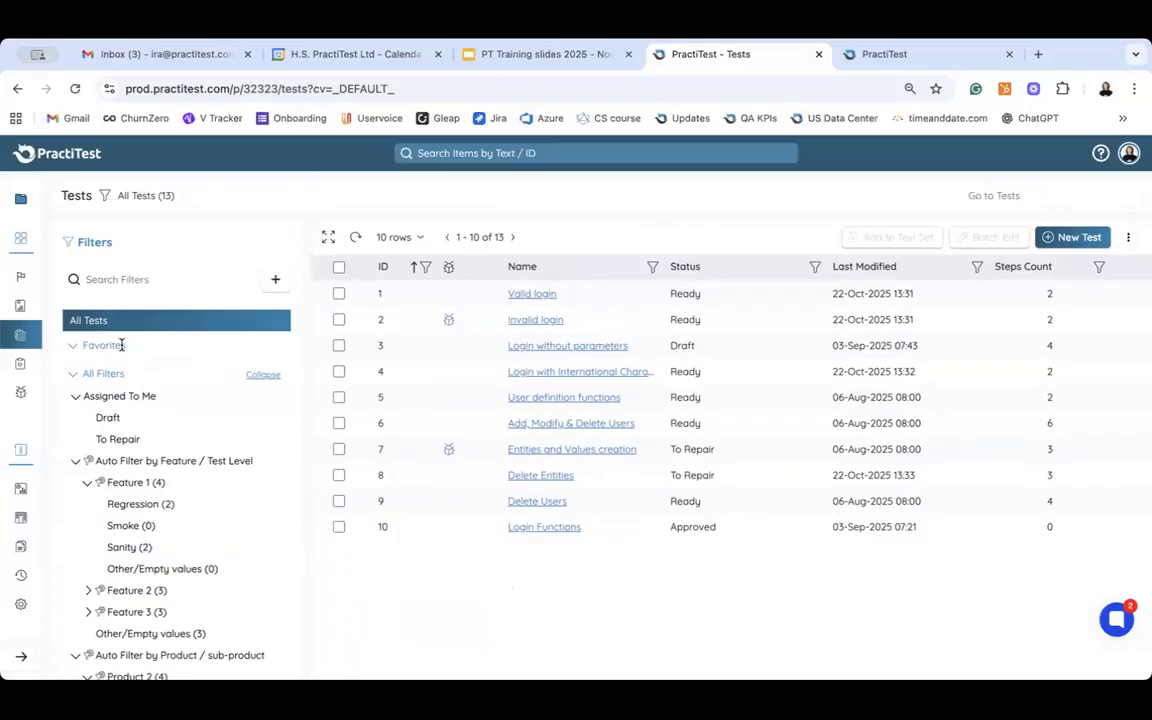
# Start a new public filter for tests and make it an Auto Filter.
pyautogui.click(179, 286)
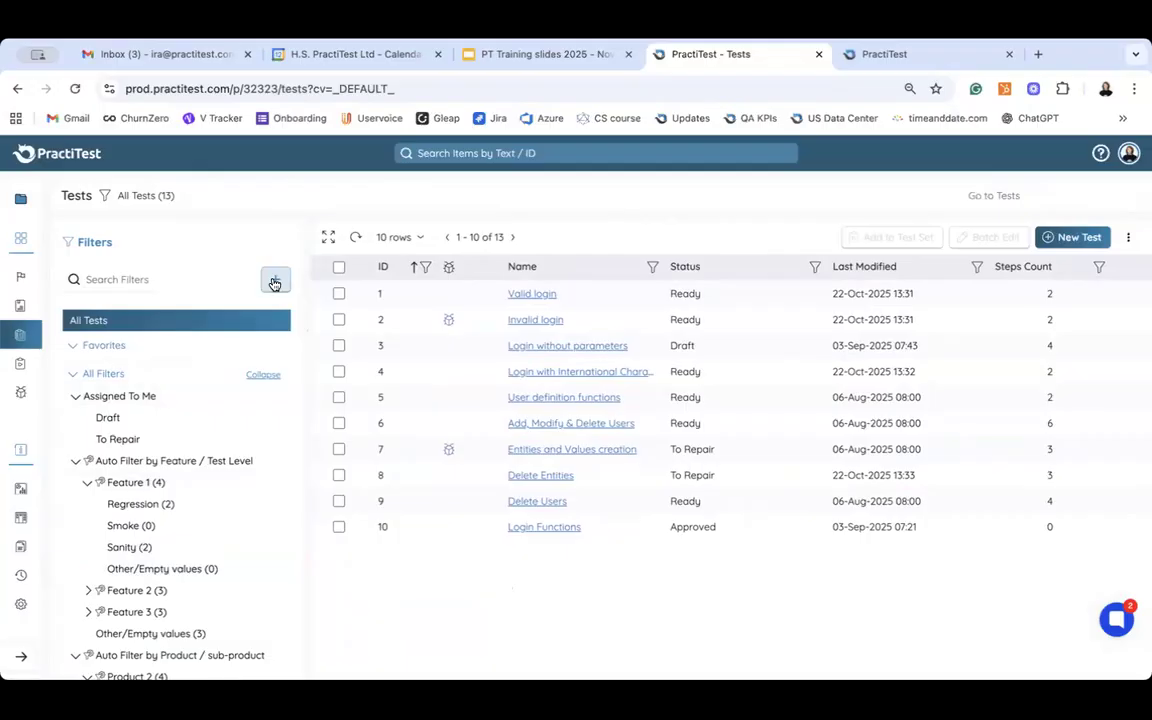
pyautogui.click(275, 284)
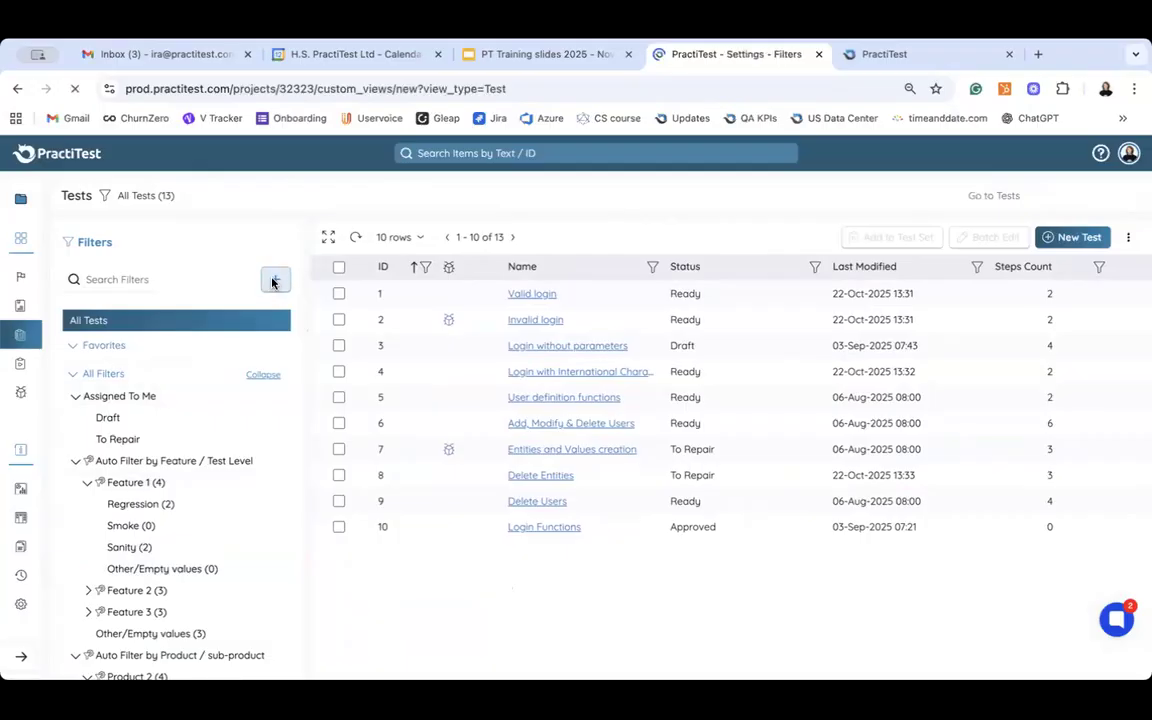
pyautogui.scroll(-1, 272, 284)
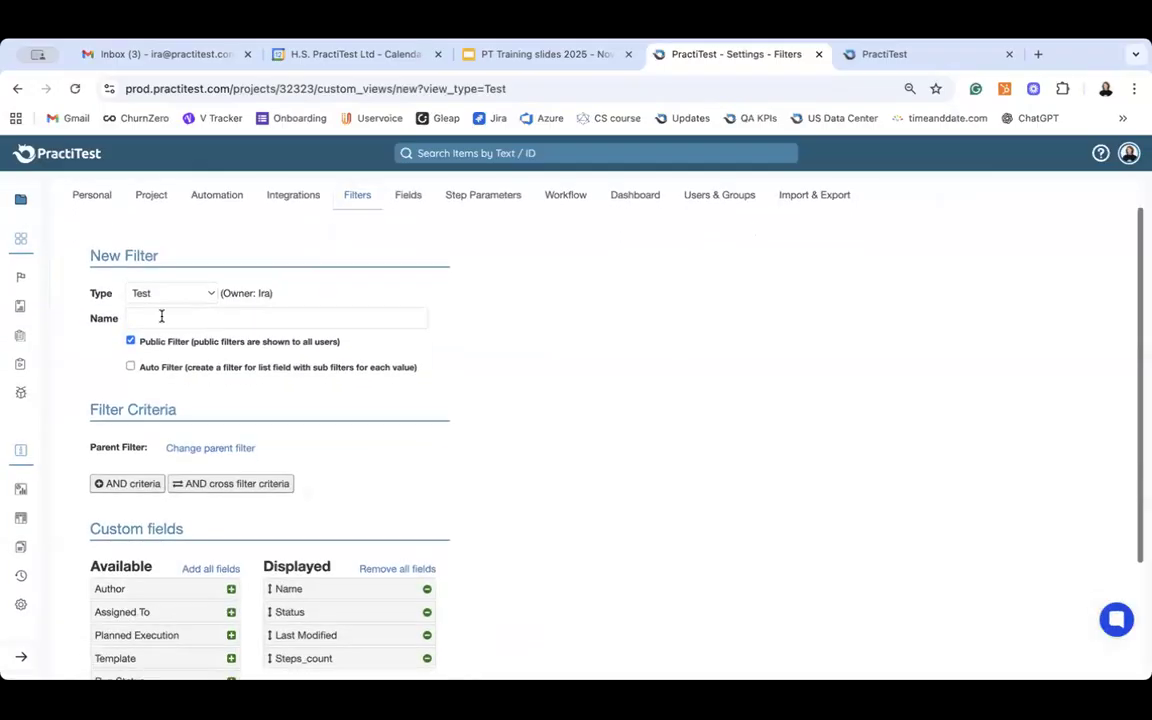
pyautogui.click(131, 368)
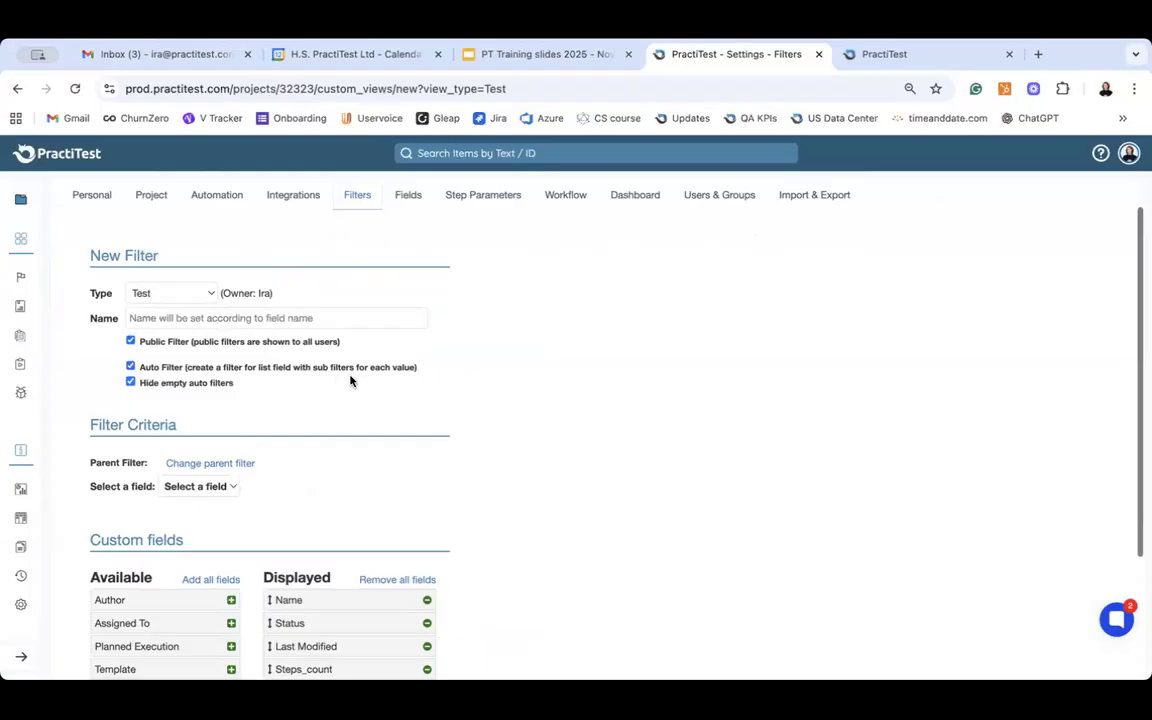
pyautogui.scroll(-1, 350, 380)
pyautogui.scroll(-1, 351, 380)
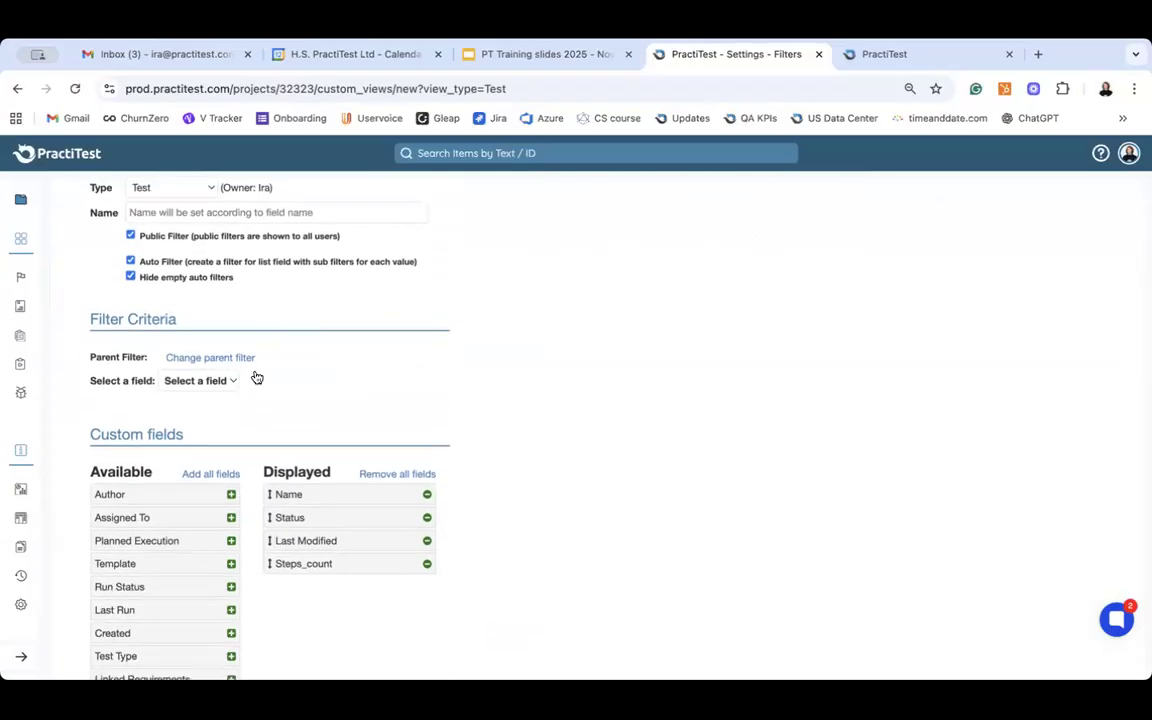
# Set the auto filter's field to Feature and its first child auto filter field to Sub Feature.
pyautogui.click(200, 381)
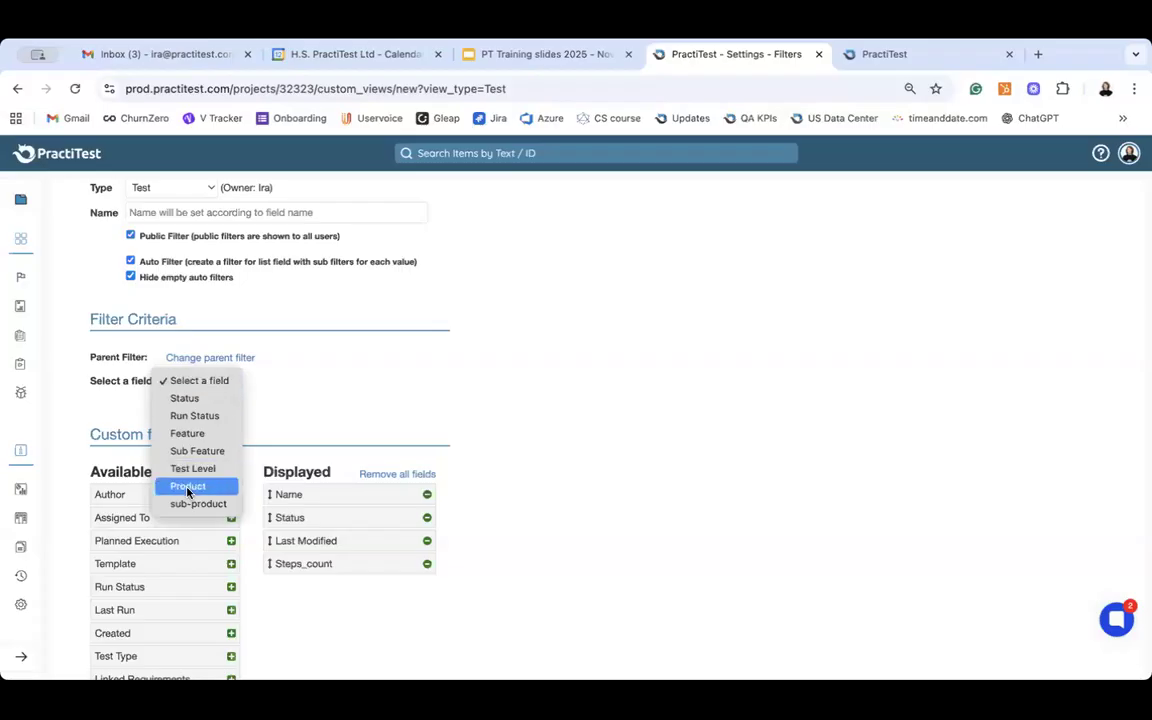
pyautogui.click(300, 390)
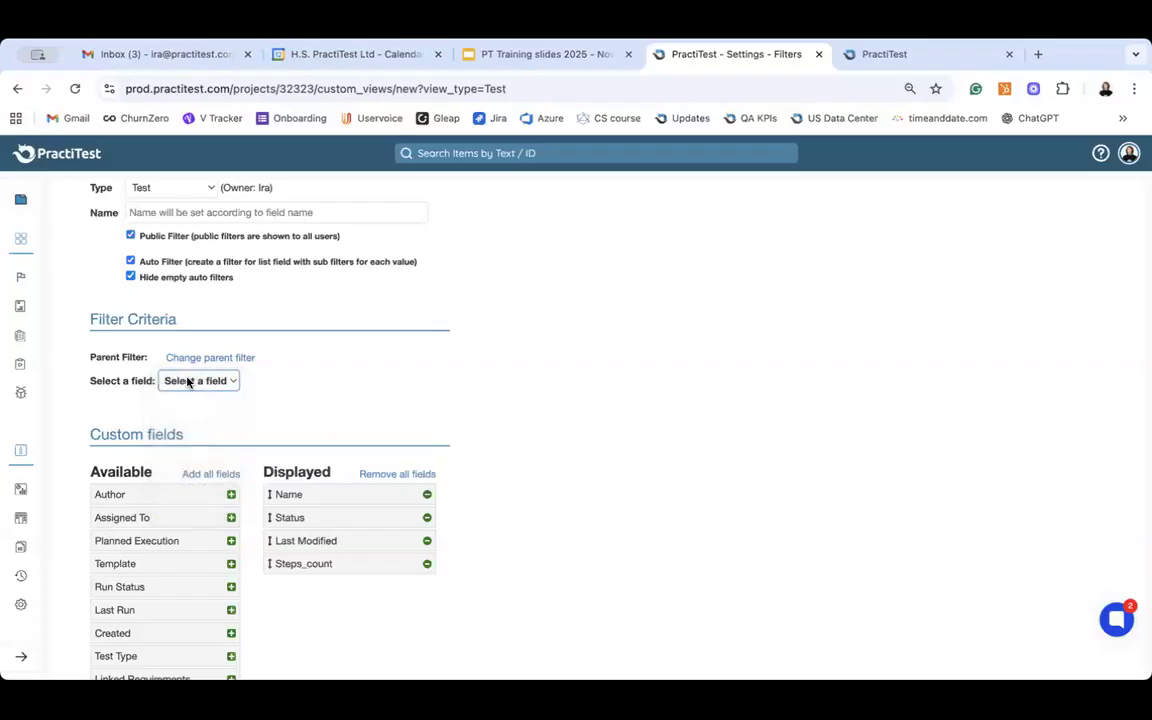
pyautogui.click(187, 382)
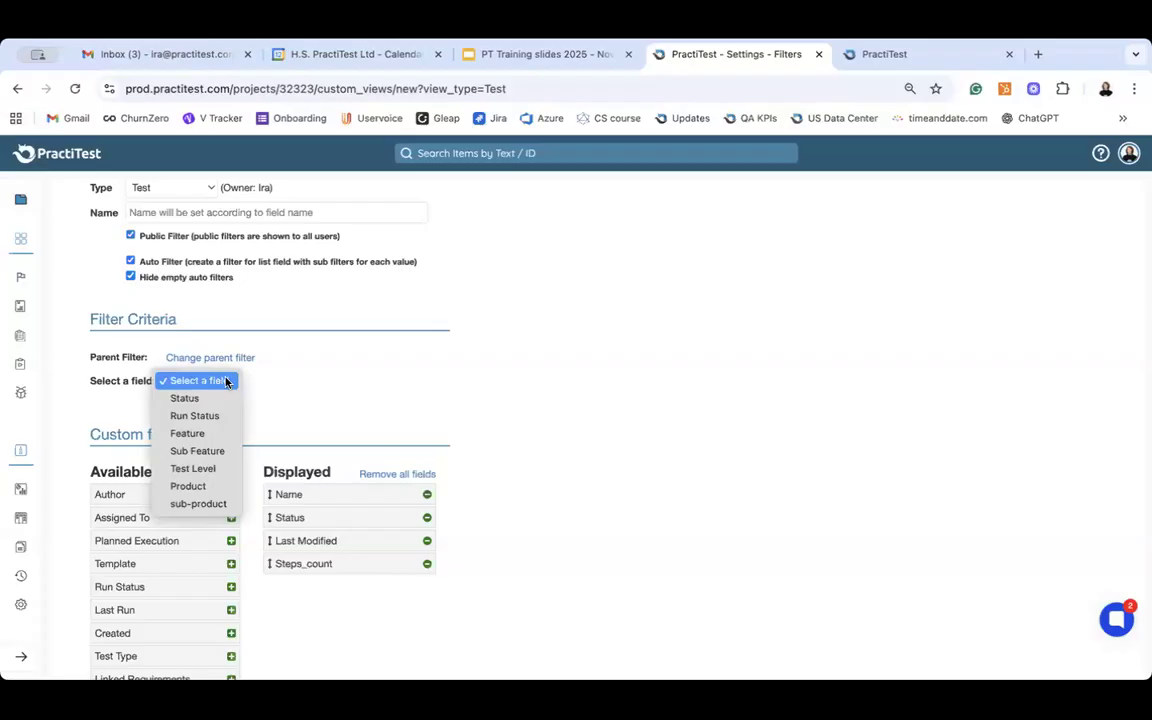
pyautogui.click(219, 439)
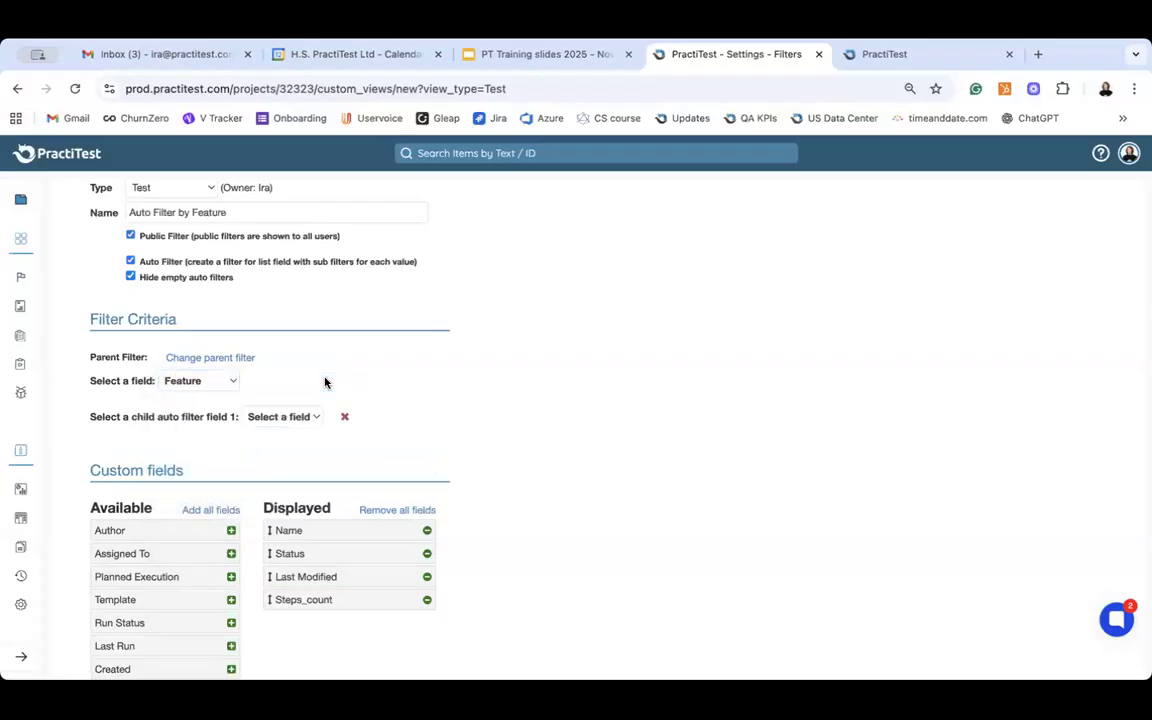
pyautogui.click(287, 421)
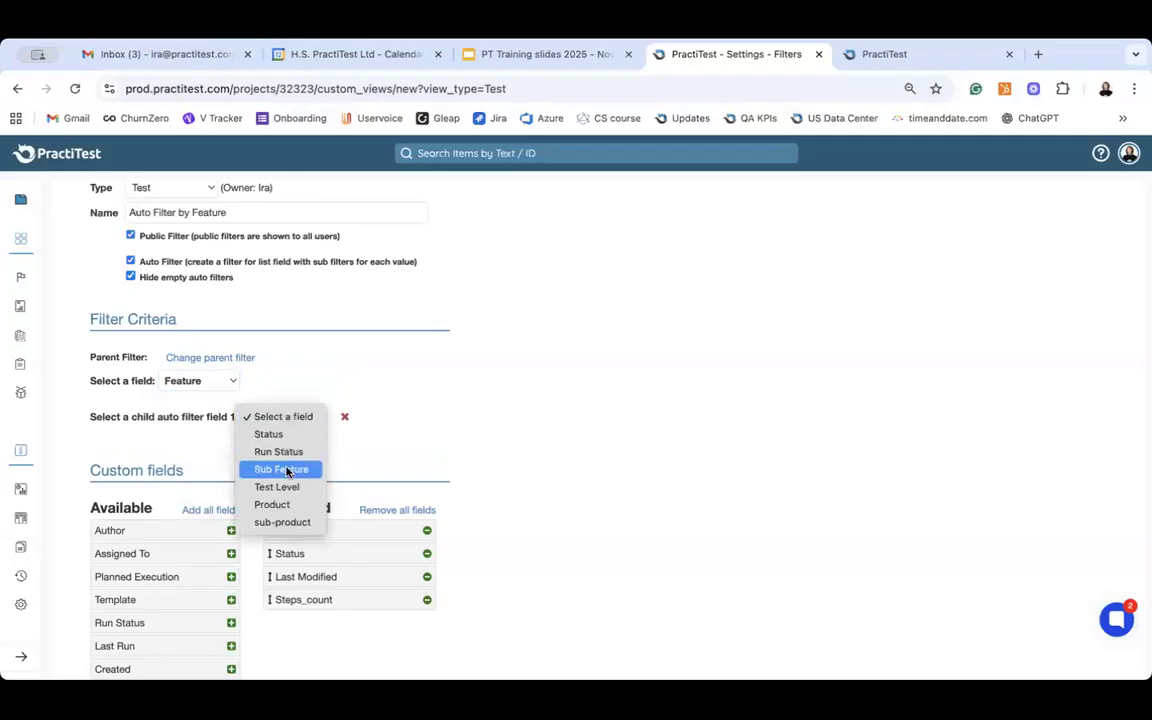
pyautogui.click(287, 470)
pyautogui.click(390, 418)
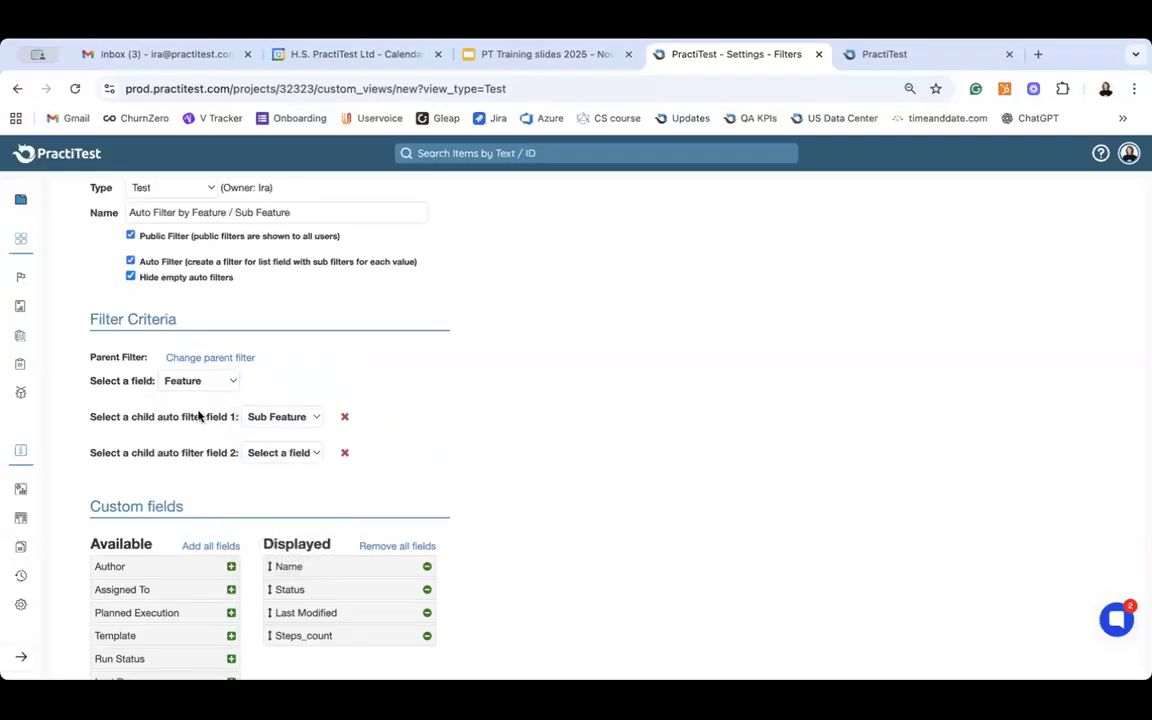
# Set the second child auto filter field to Test Level and the third to Status.
pyautogui.click(292, 456)
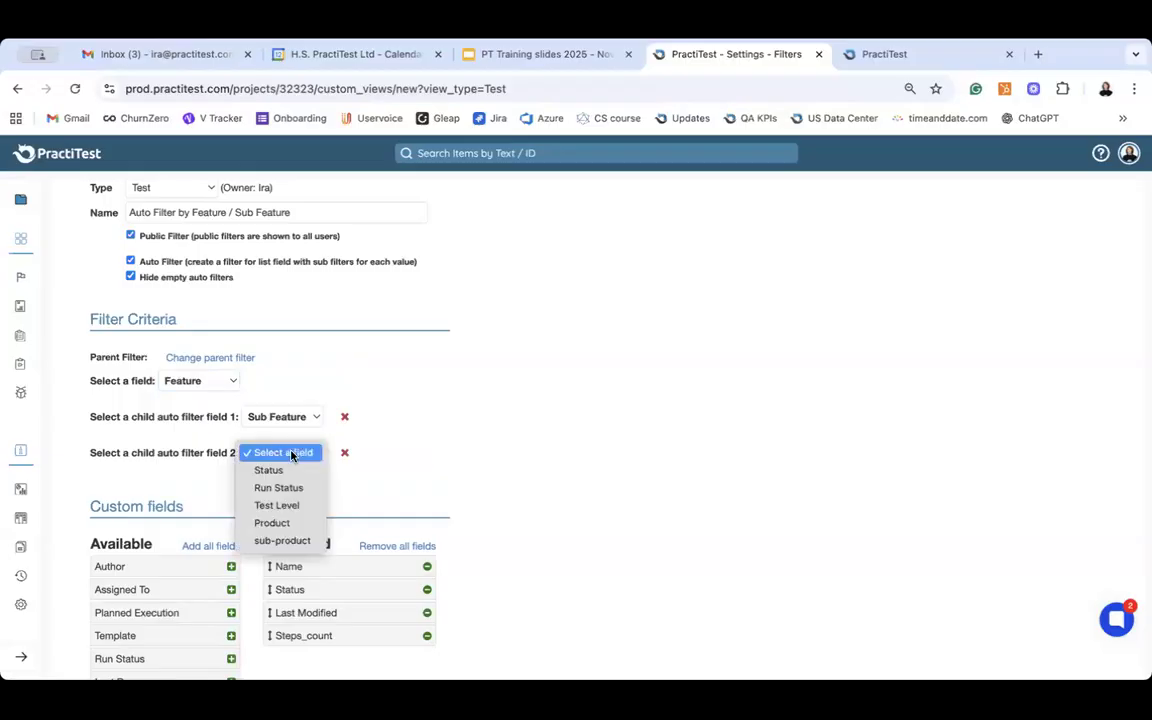
pyautogui.click(266, 506)
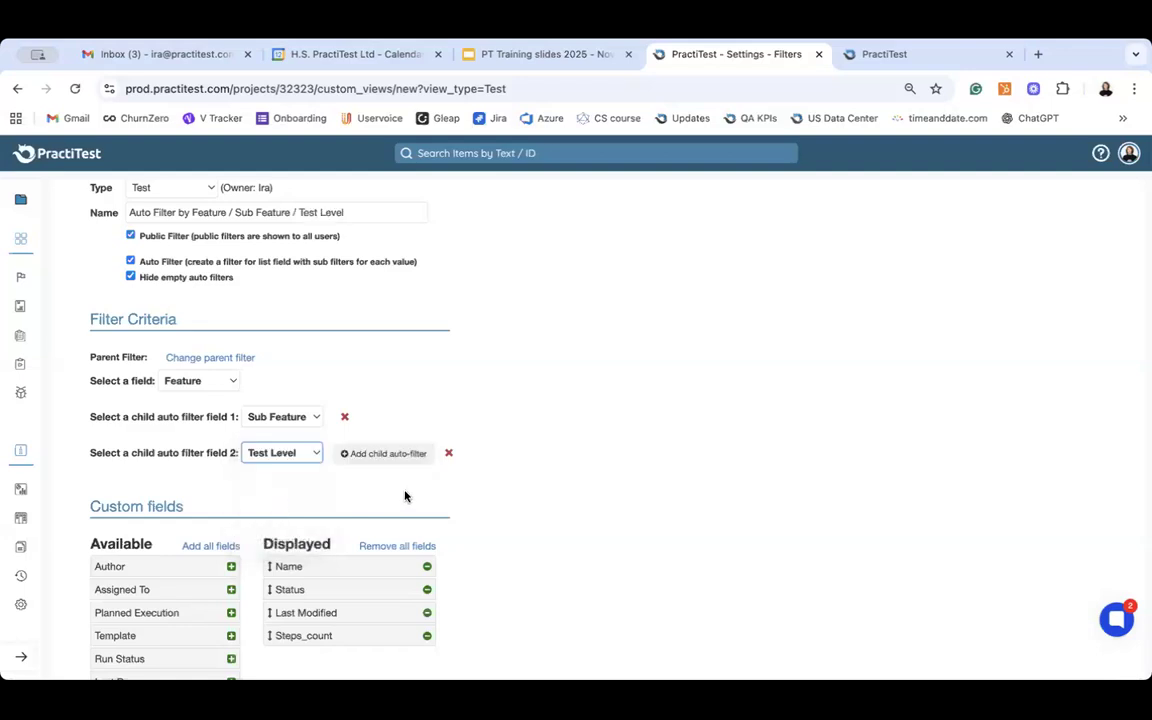
pyautogui.click(300, 491)
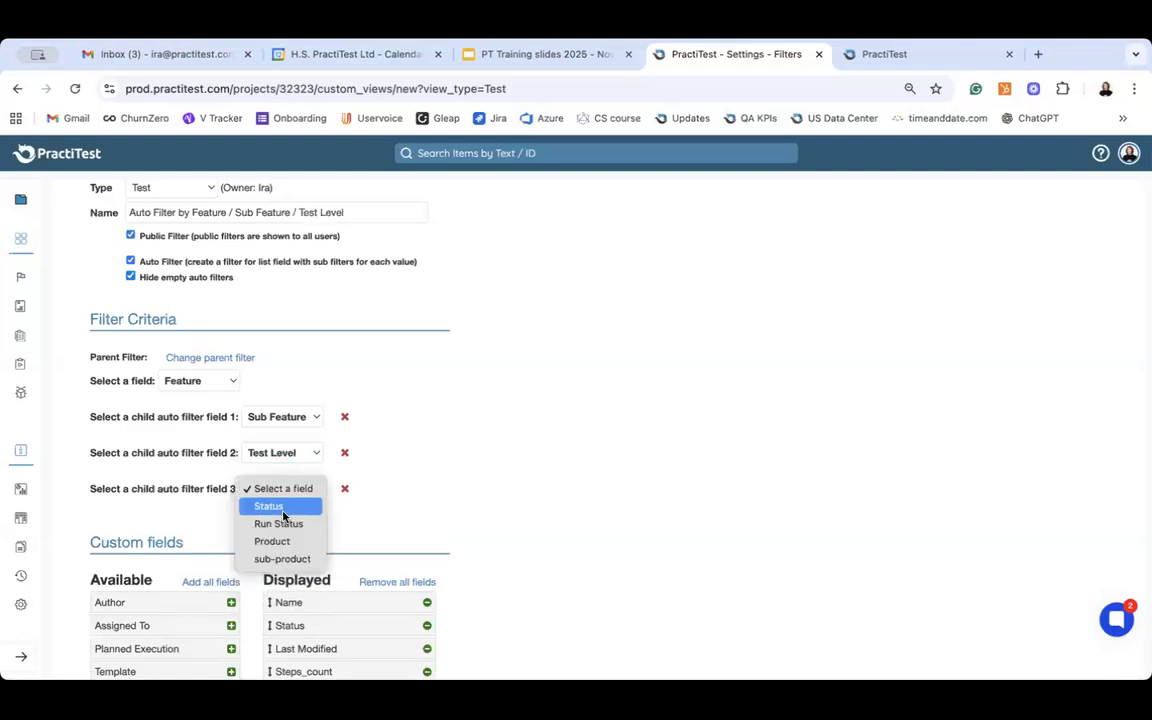
pyautogui.click(283, 512)
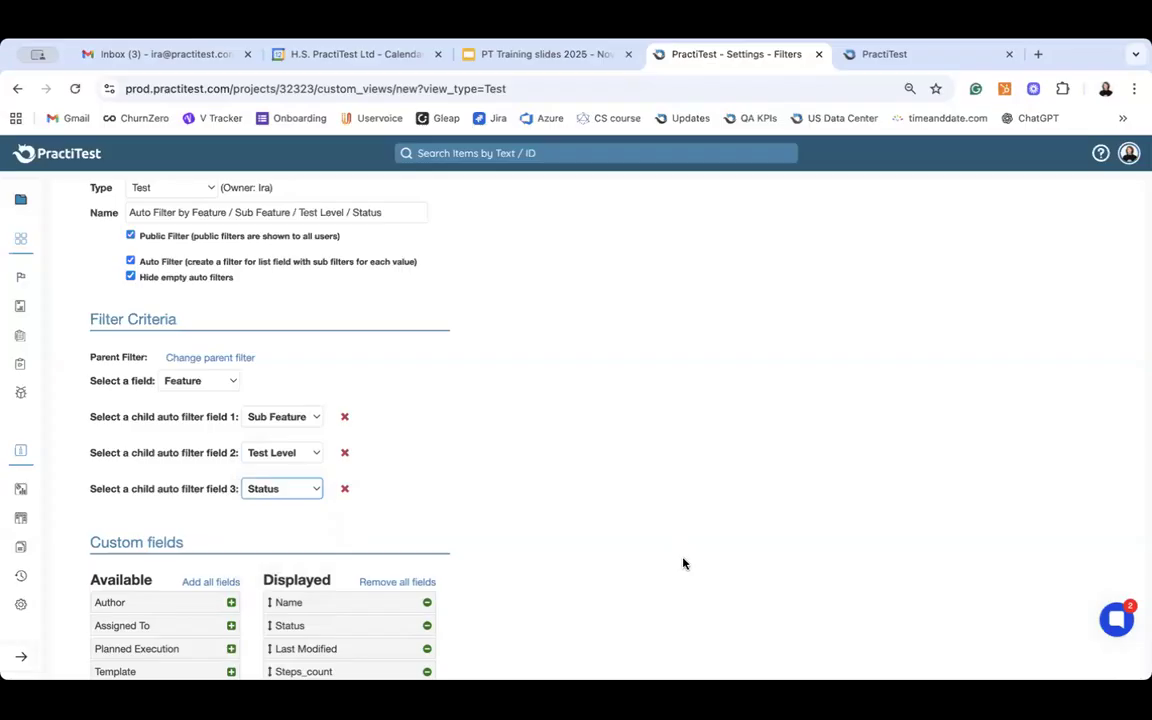
# Add Run Status, Last Run and Linked Requirements to the filter's displayed fields and create the filter.
pyautogui.scroll(-3, 683, 563)
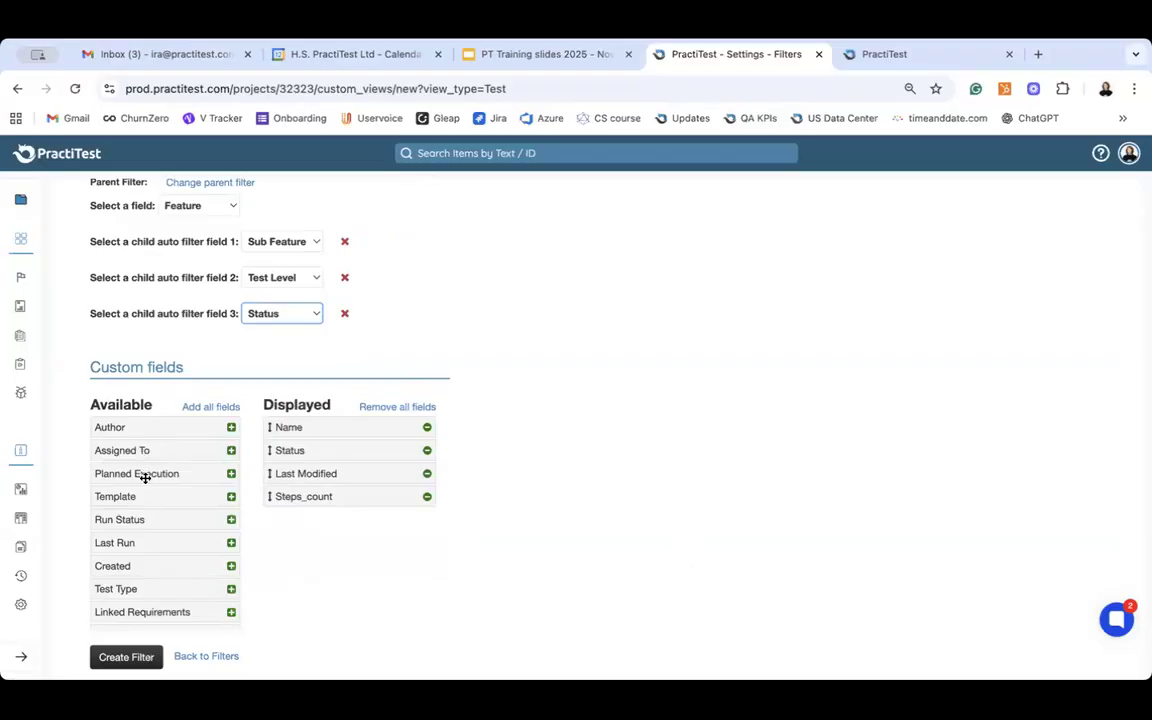
pyautogui.scroll(-2, 110, 525)
pyautogui.moveTo(116, 476); pyautogui.dragTo(302, 521)
pyautogui.moveTo(116, 475); pyautogui.dragTo(290, 555)
pyautogui.moveTo(136, 521); pyautogui.dragTo(321, 560)
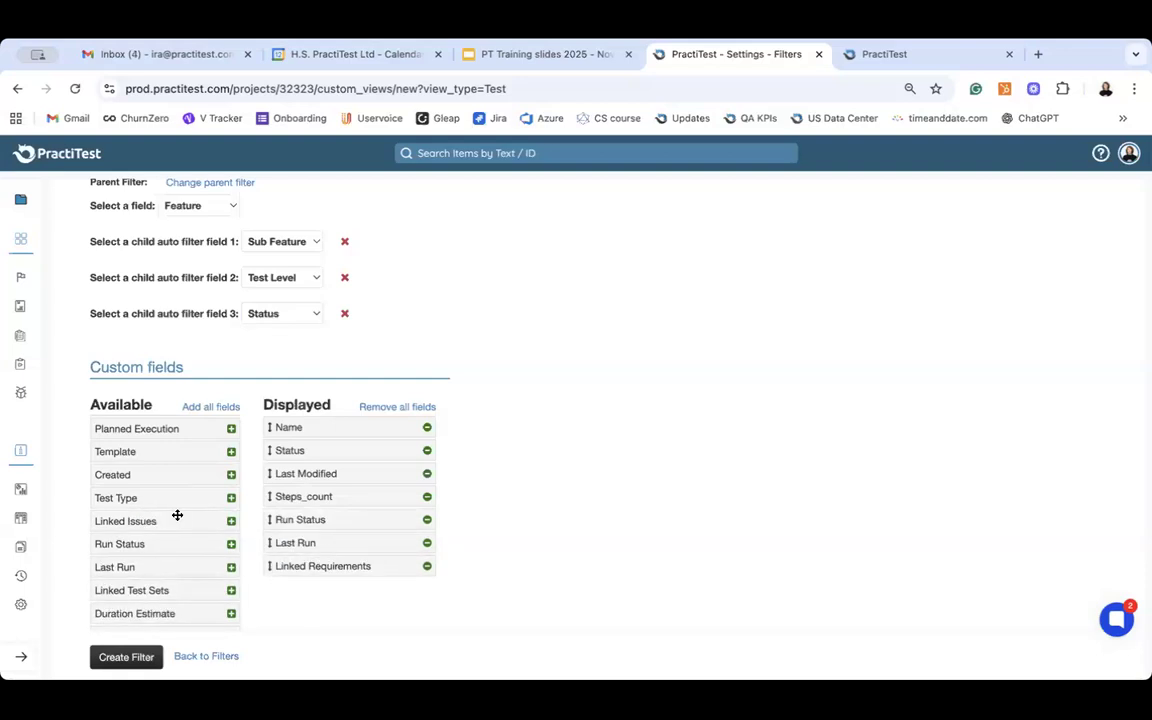
pyautogui.scroll(2, 157, 494)
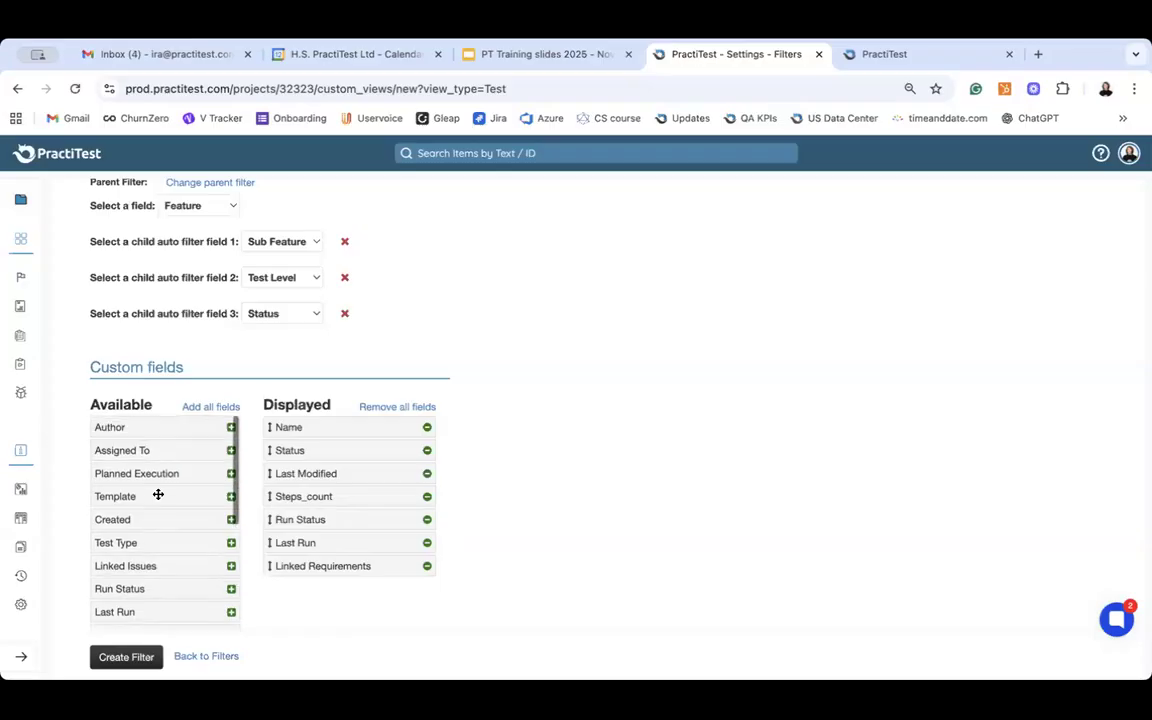
pyautogui.click(130, 658)
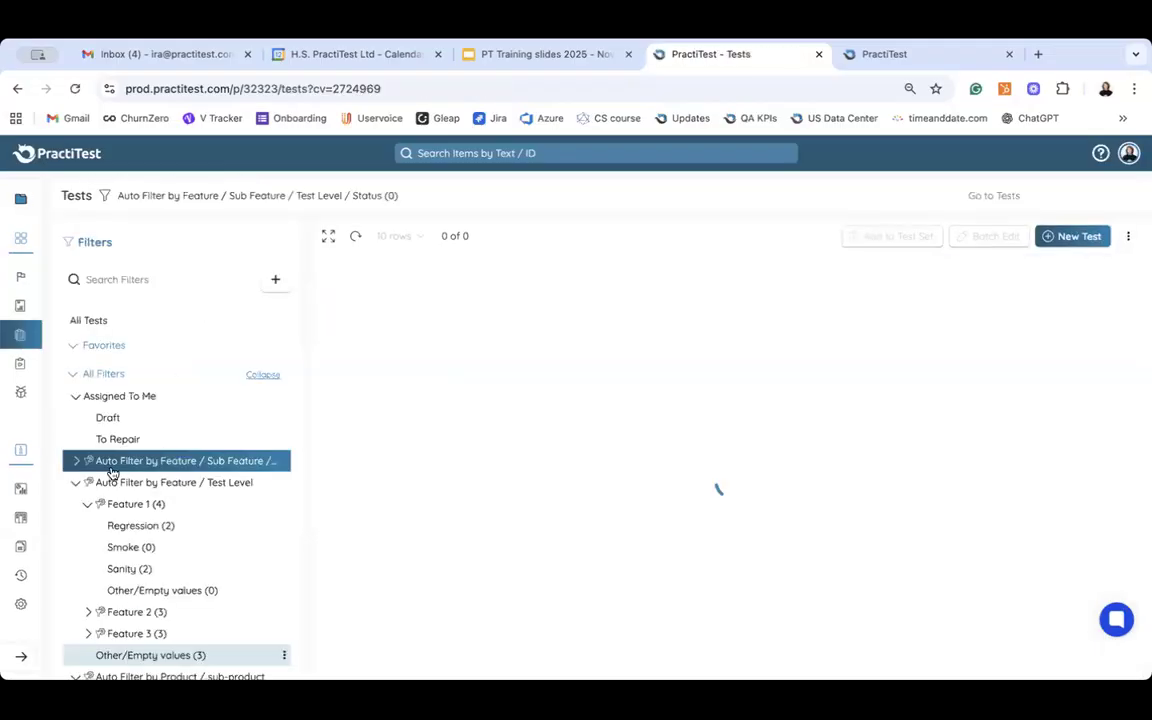
# Expand the new auto filter through Feature 1, Sub-feature 1 and Sanity, and show its Approved tests.
pyautogui.click(76, 462)
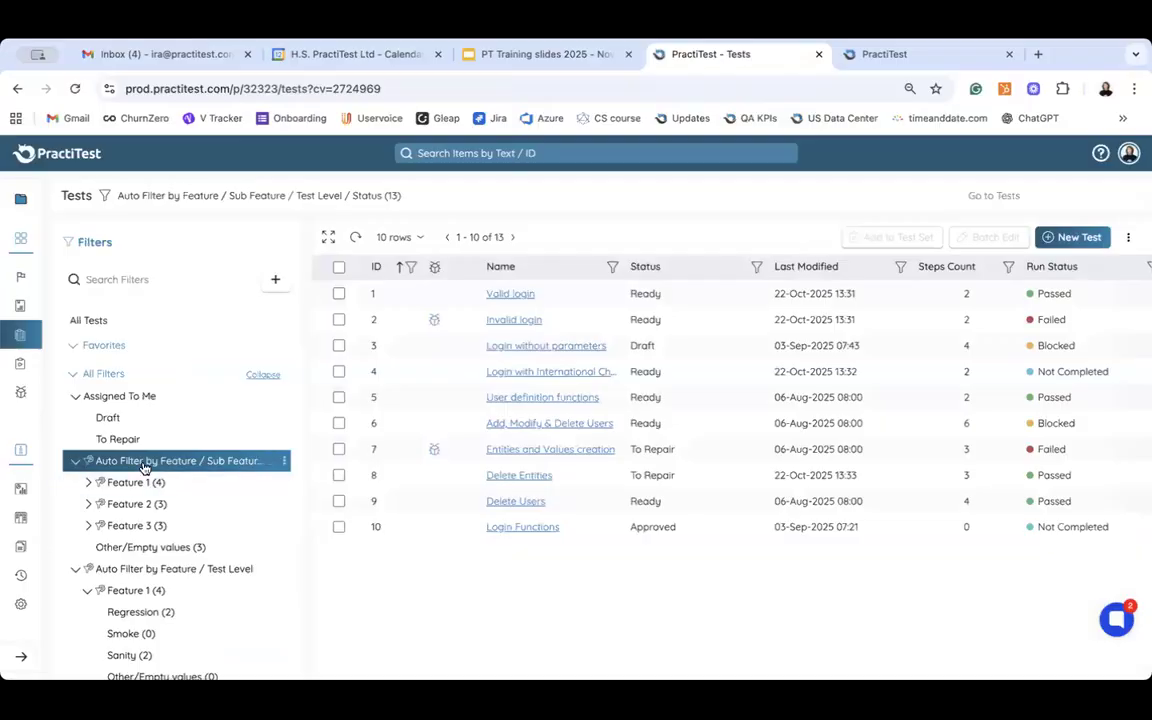
pyautogui.click(88, 482)
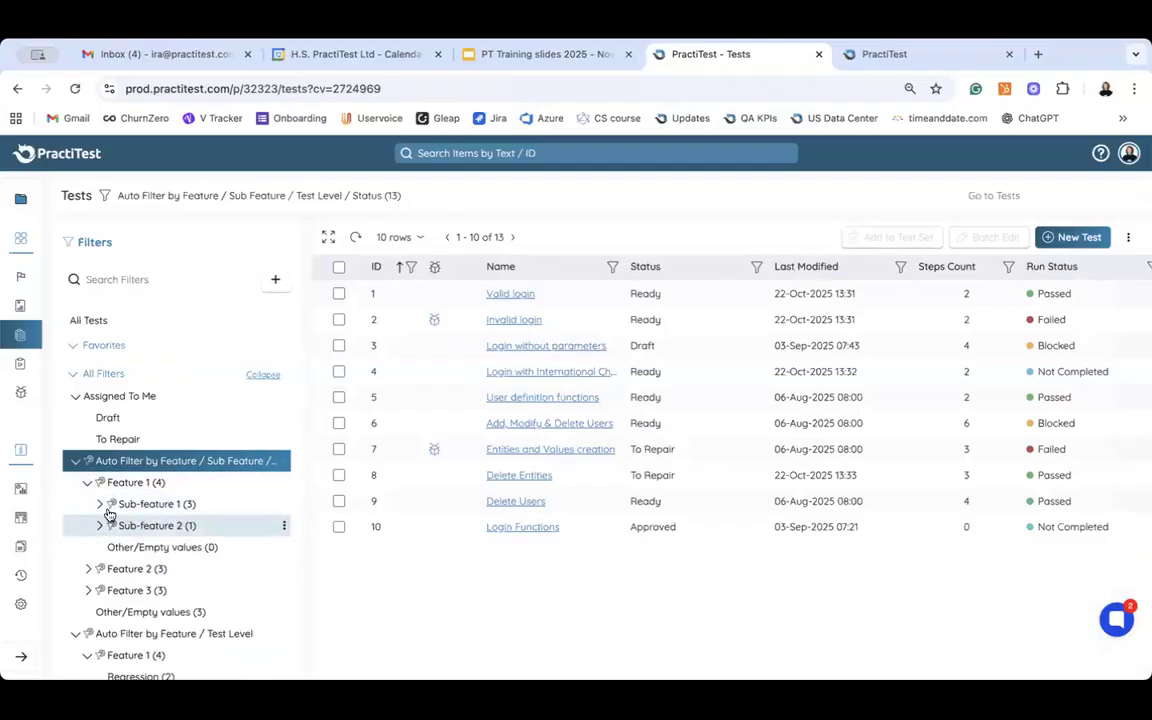
pyautogui.click(99, 505)
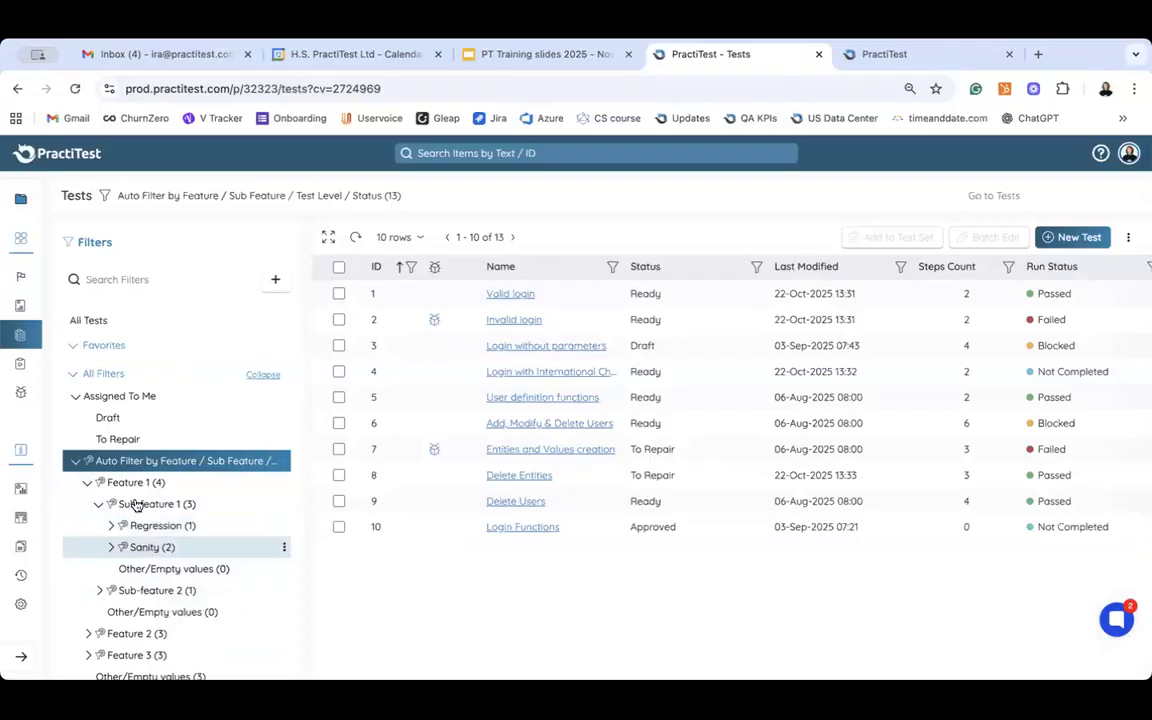
pyautogui.click(112, 549)
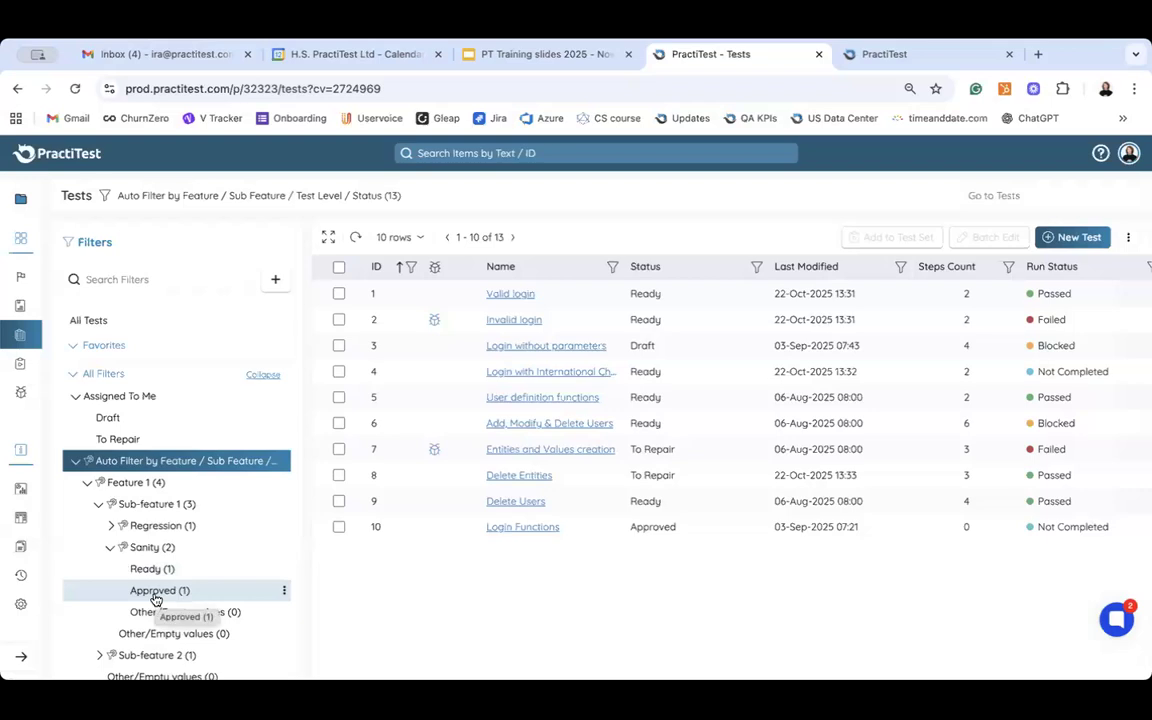
pyautogui.click(155, 594)
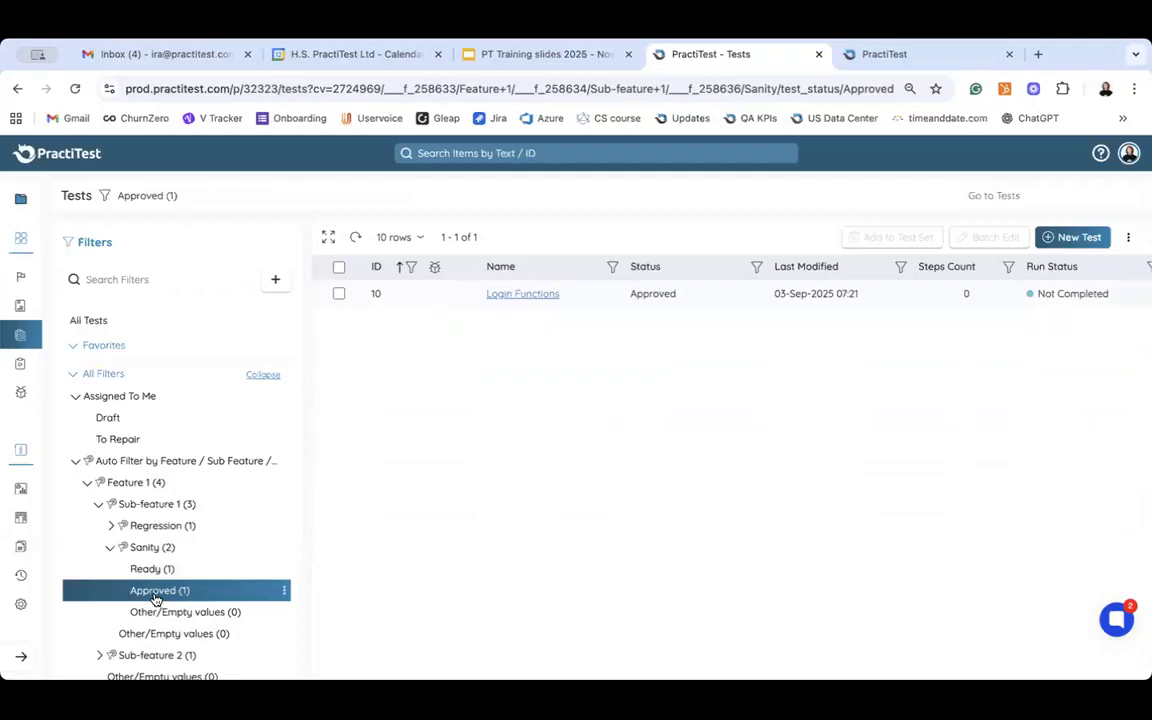
# Start a new scripted test and review the fields on its general form.
pyautogui.click(1072, 240)
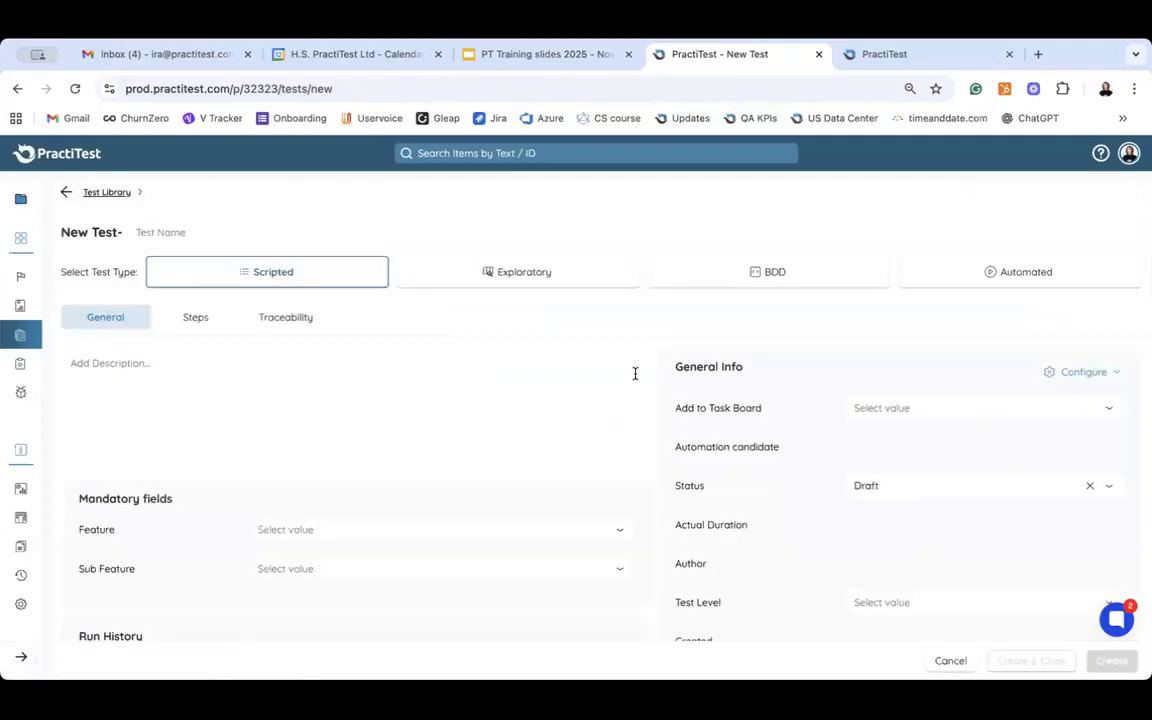
pyautogui.scroll(-1, 271, 450)
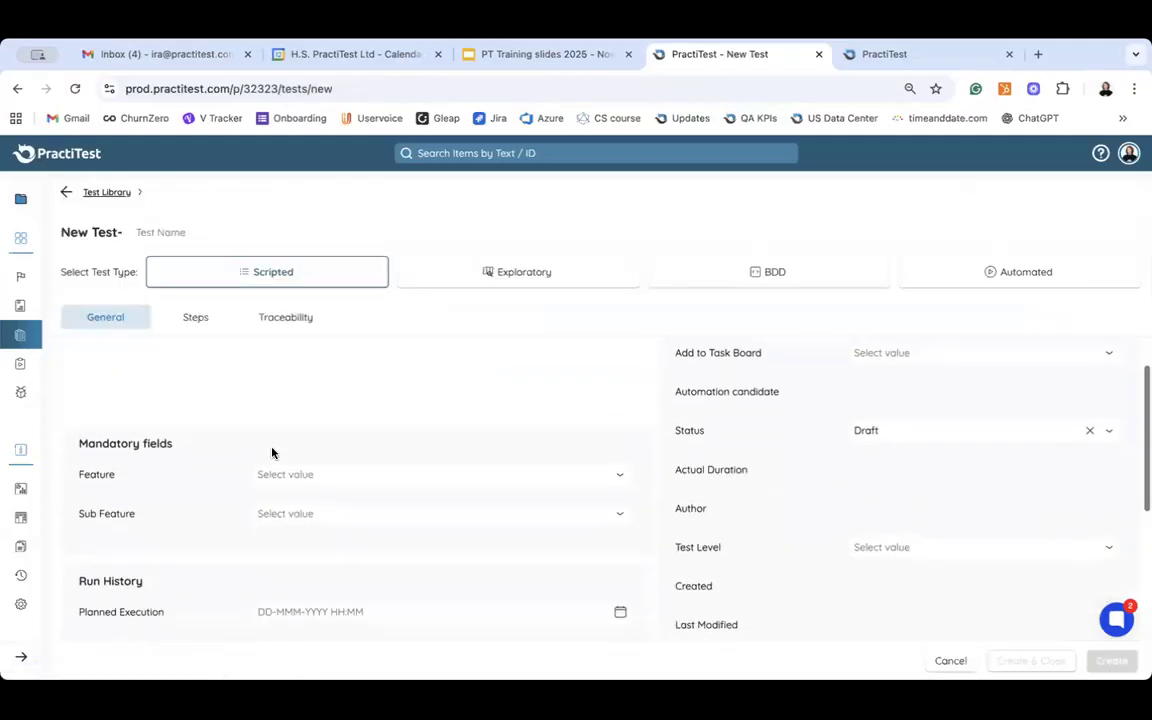
pyautogui.scroll(1, 270, 450)
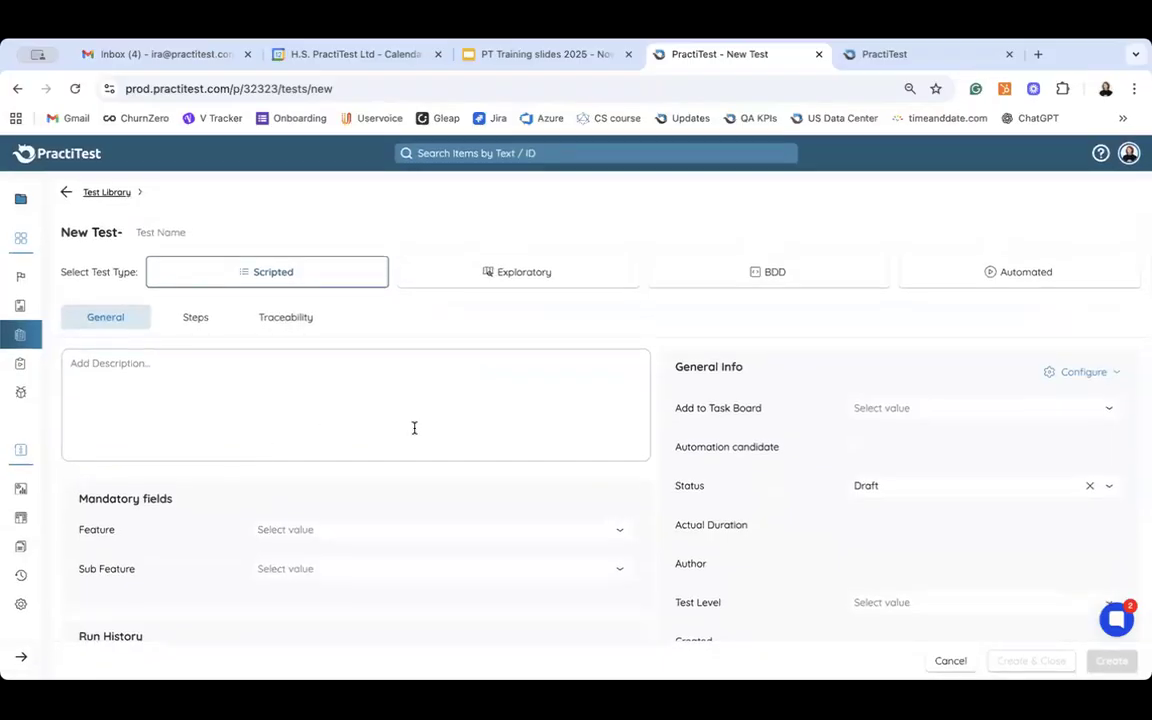
pyautogui.scroll(-4, 414, 427)
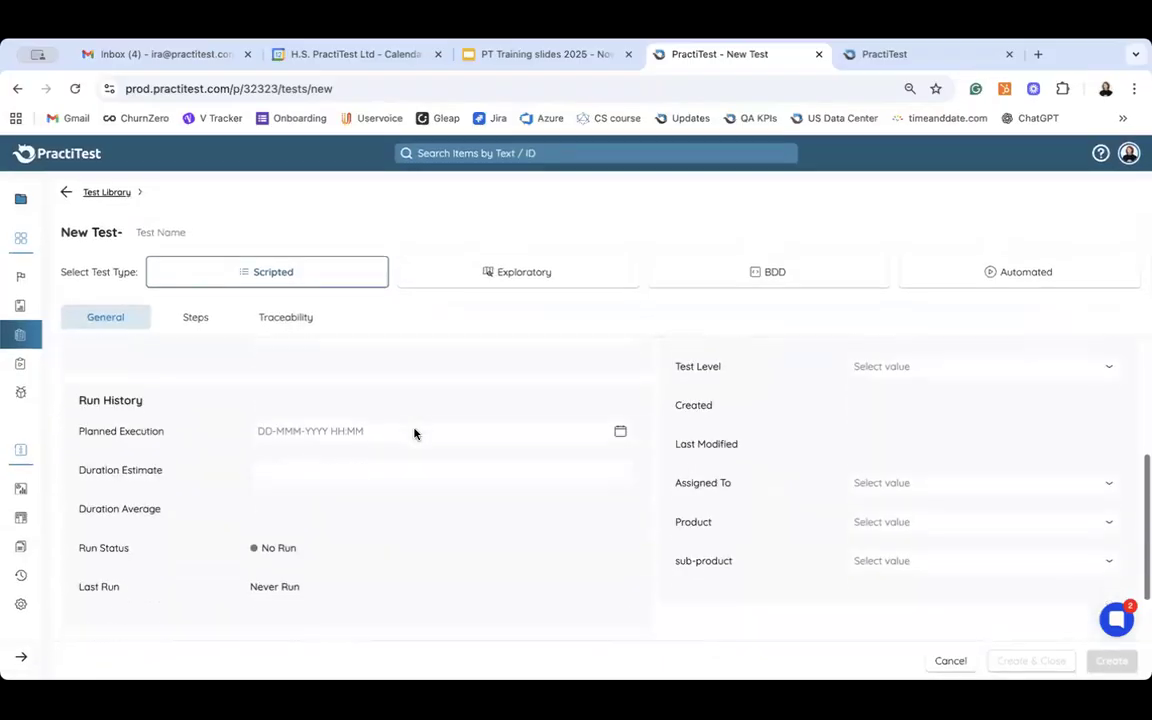
pyautogui.scroll(-1, 414, 433)
# Name the new test System Login and check its similar tests.
pyautogui.click(216, 232)
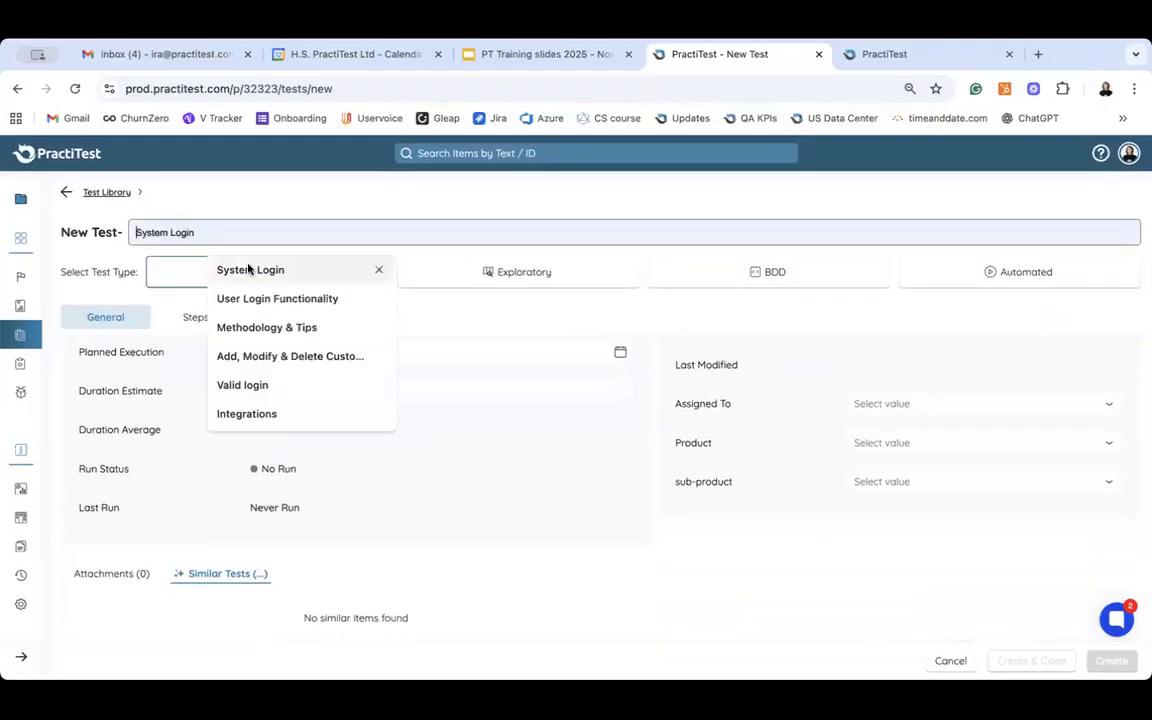
pyautogui.click(249, 269)
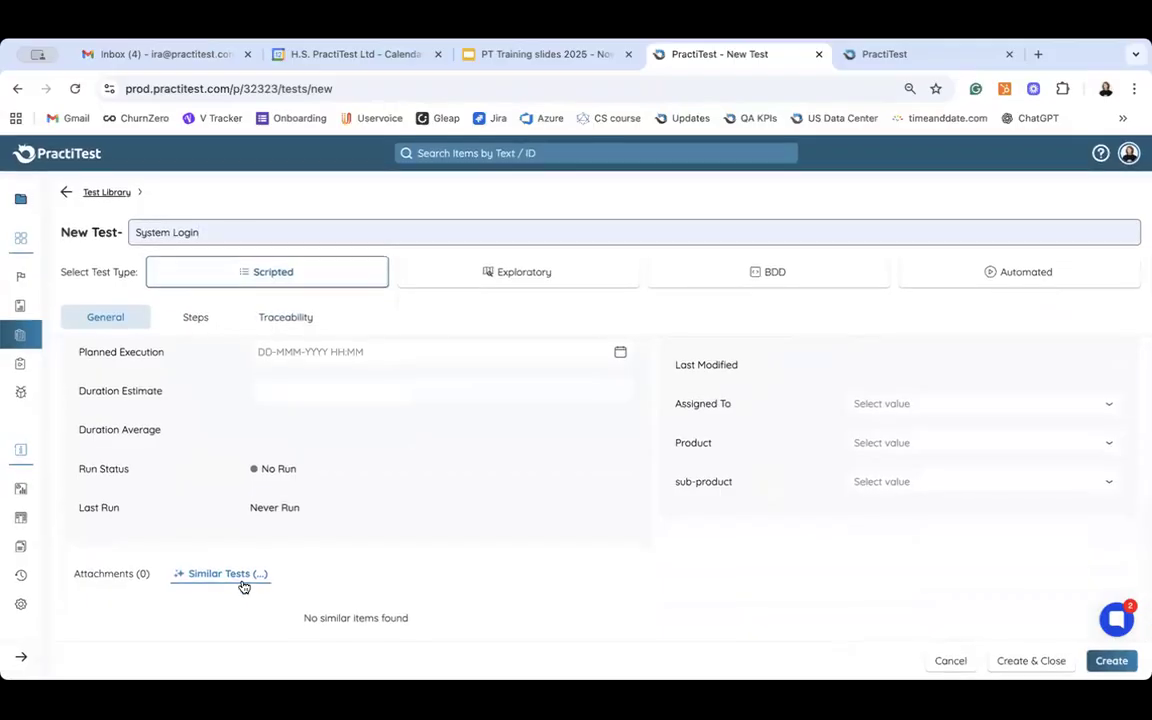
pyautogui.scroll(5, 206, 473)
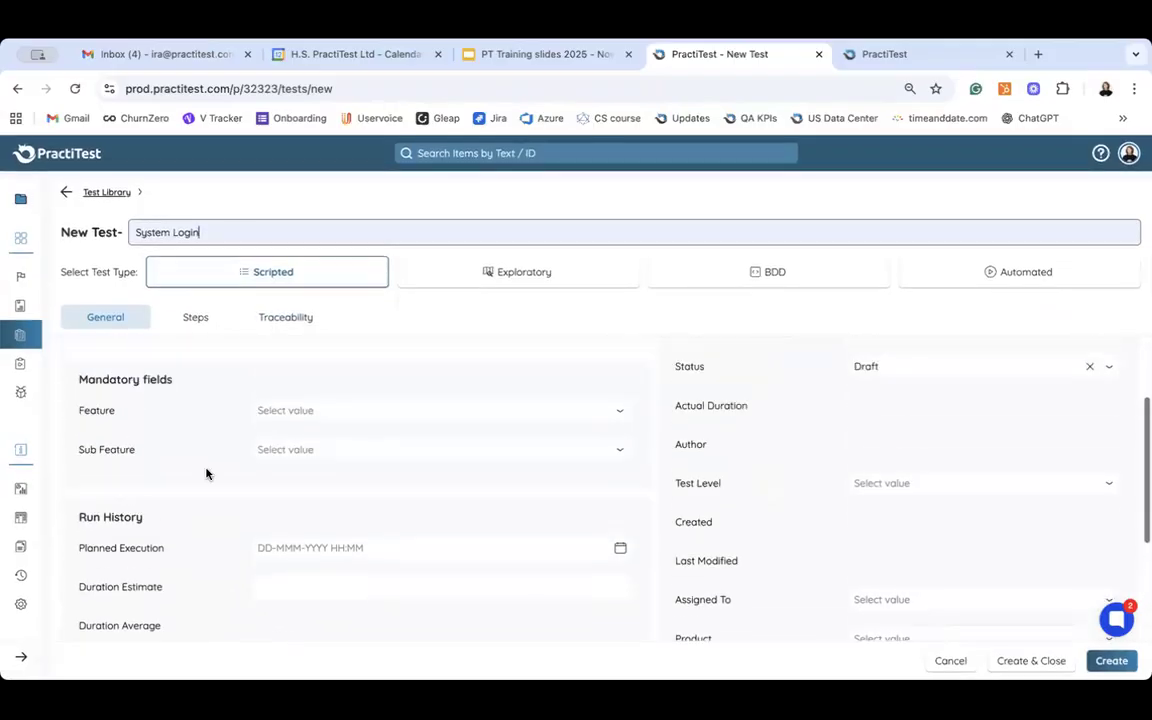
# Name the new test User Login Functionality and create it.
pyautogui.doubleClick(175, 233)
pyautogui.tripleClick(175, 233)
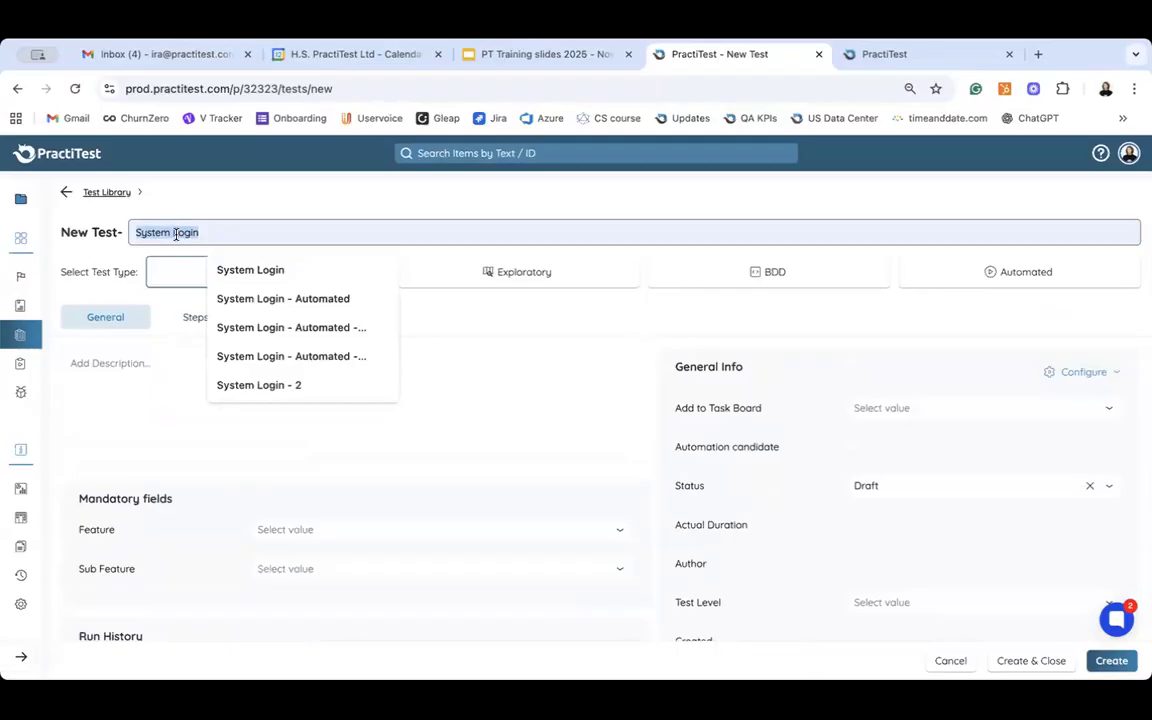
pyautogui.write('User')
pyautogui.click(283, 268)
pyautogui.scroll(-1, 302, 407)
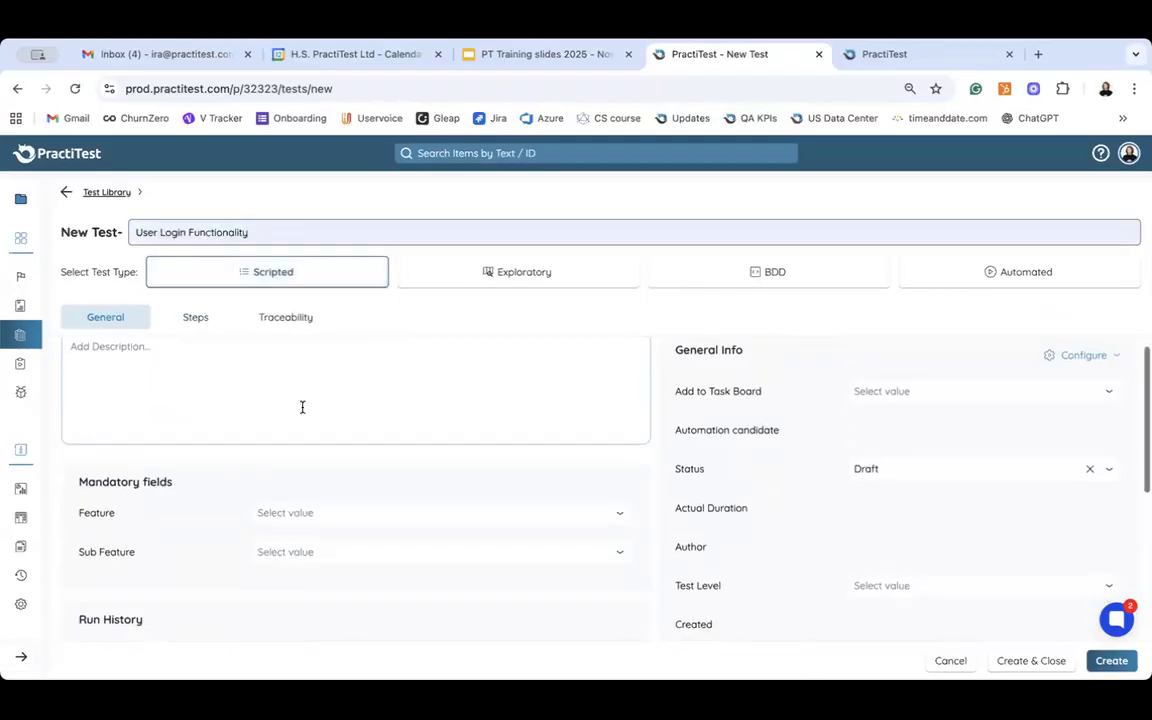
pyautogui.scroll(-2, 302, 407)
pyautogui.scroll(-1, 240, 578)
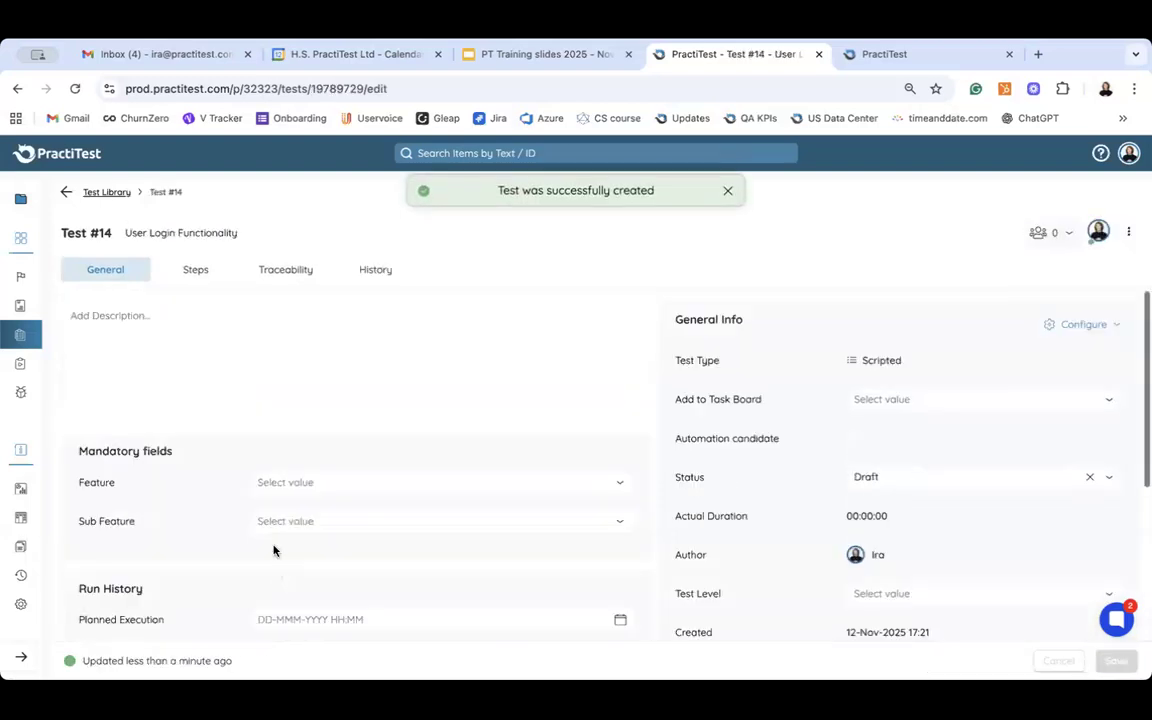
pyautogui.scroll(-5, 260, 340)
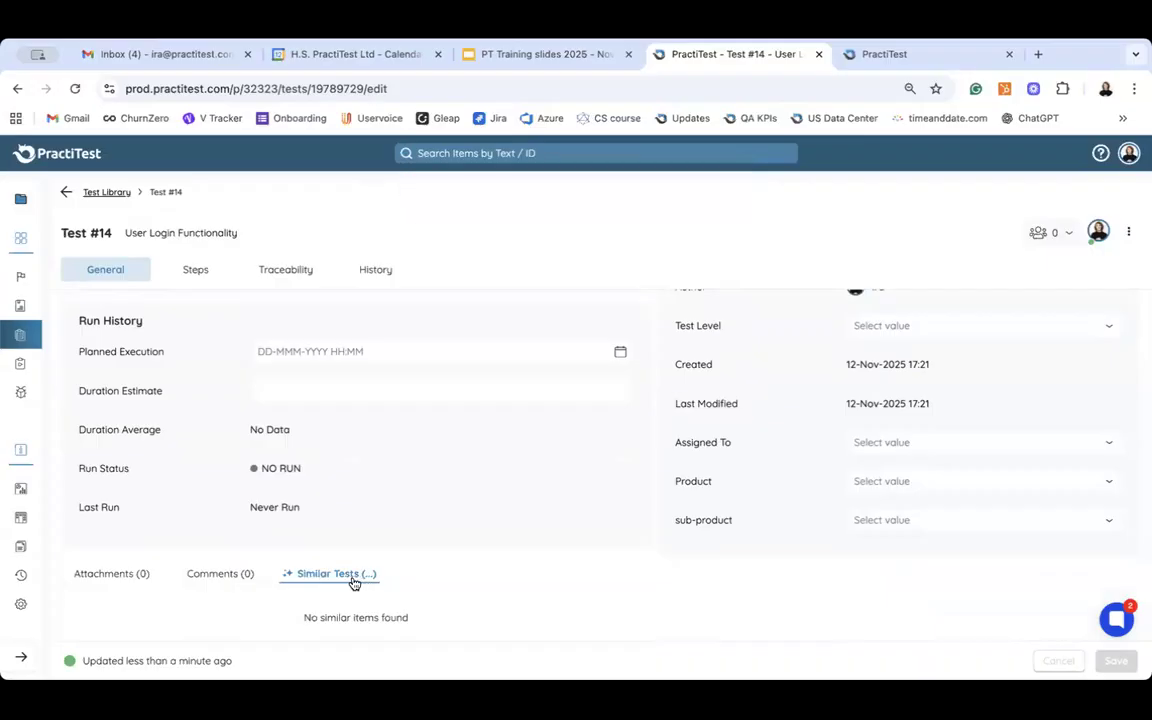
# Start another scripted test from the Test Library, name it Login functions and check its similar tests.
pyautogui.click(32, 345)
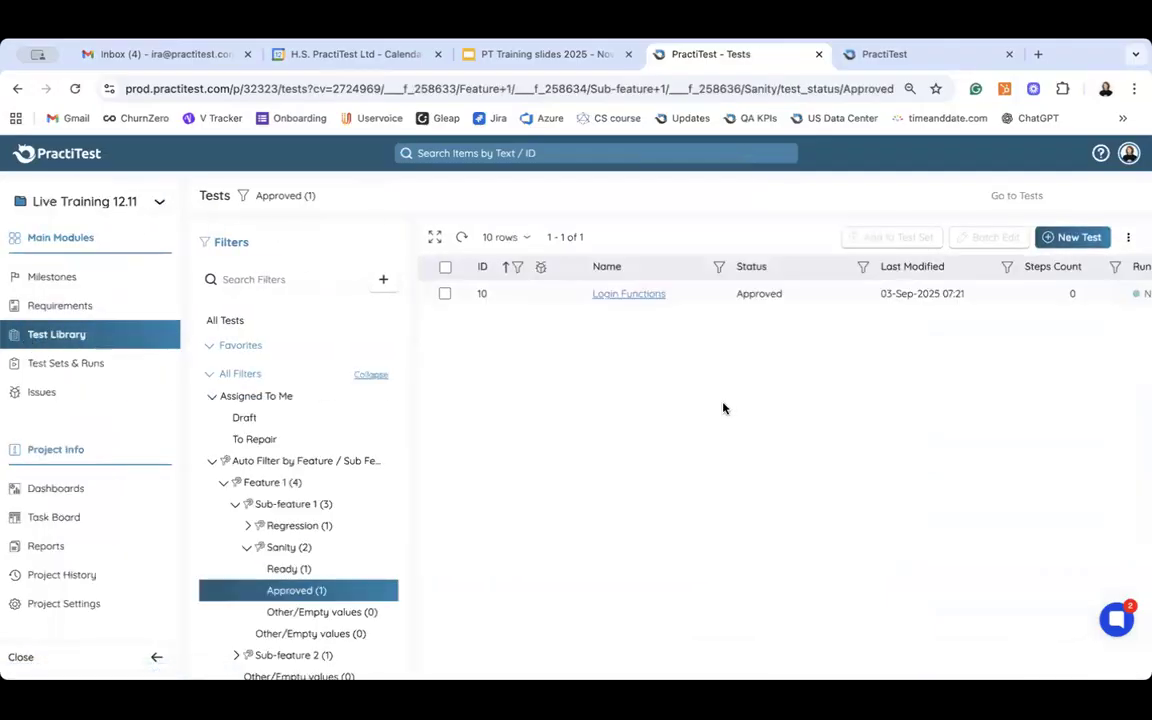
pyautogui.click(1069, 250)
pyautogui.click(334, 224)
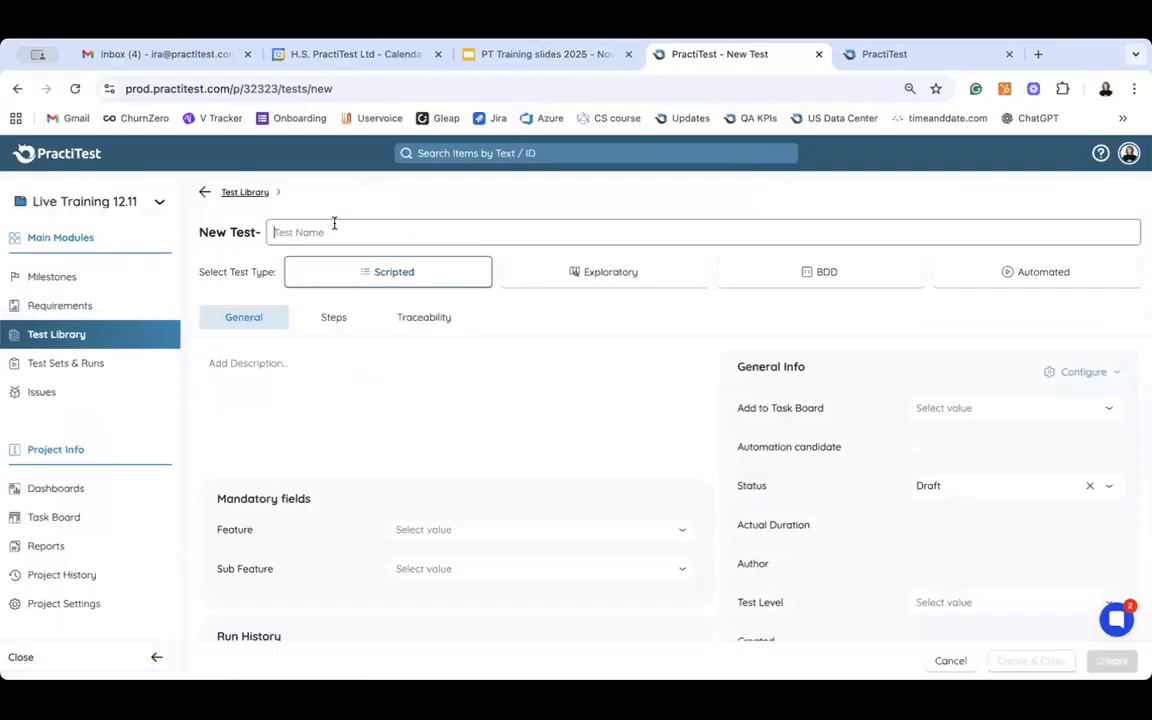
pyautogui.write('login')
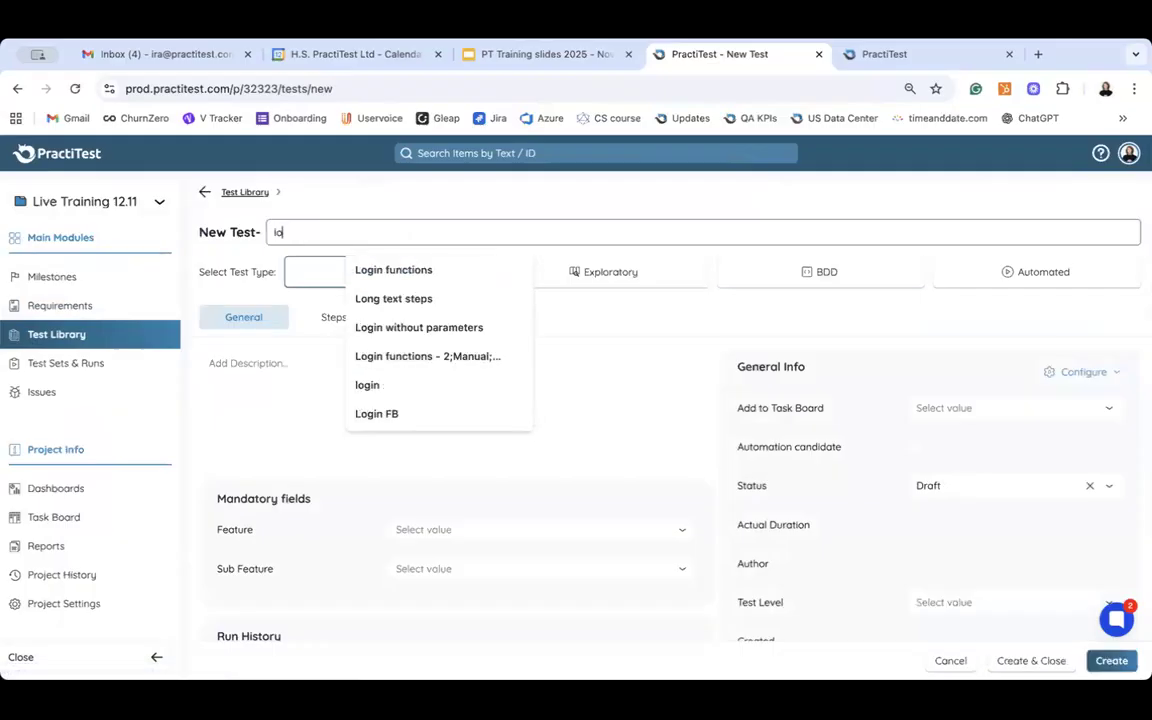
pyautogui.click(421, 272)
pyautogui.scroll(-5, 355, 402)
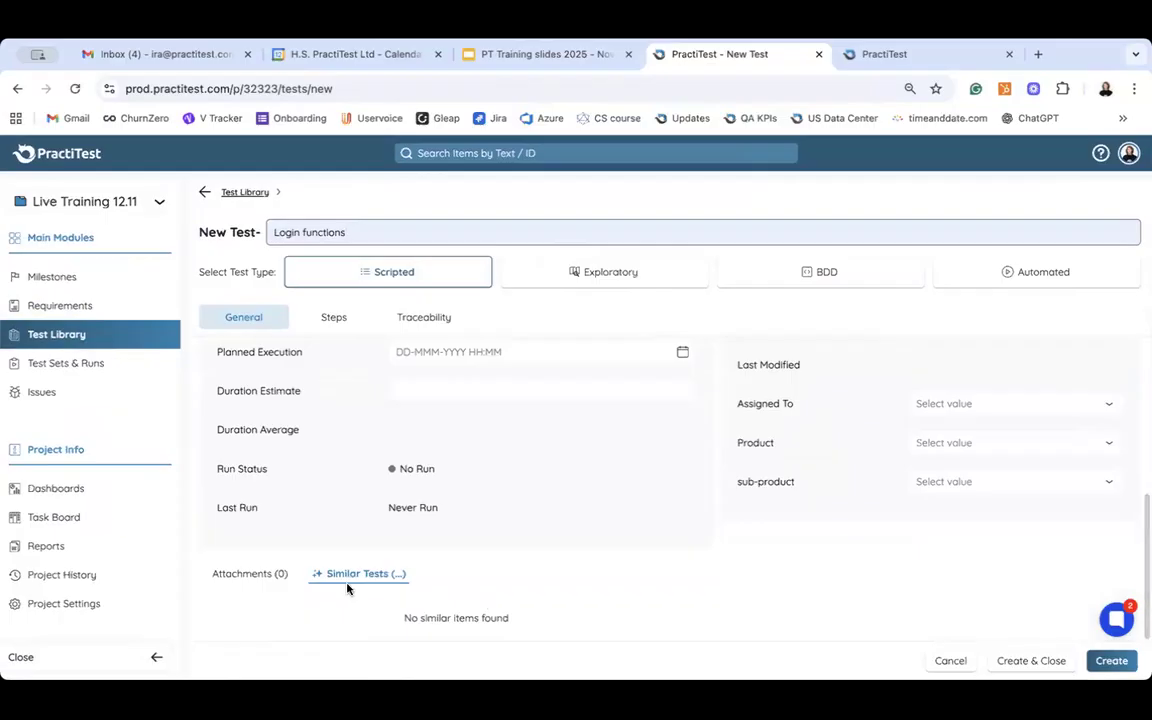
pyautogui.scroll(5, 347, 589)
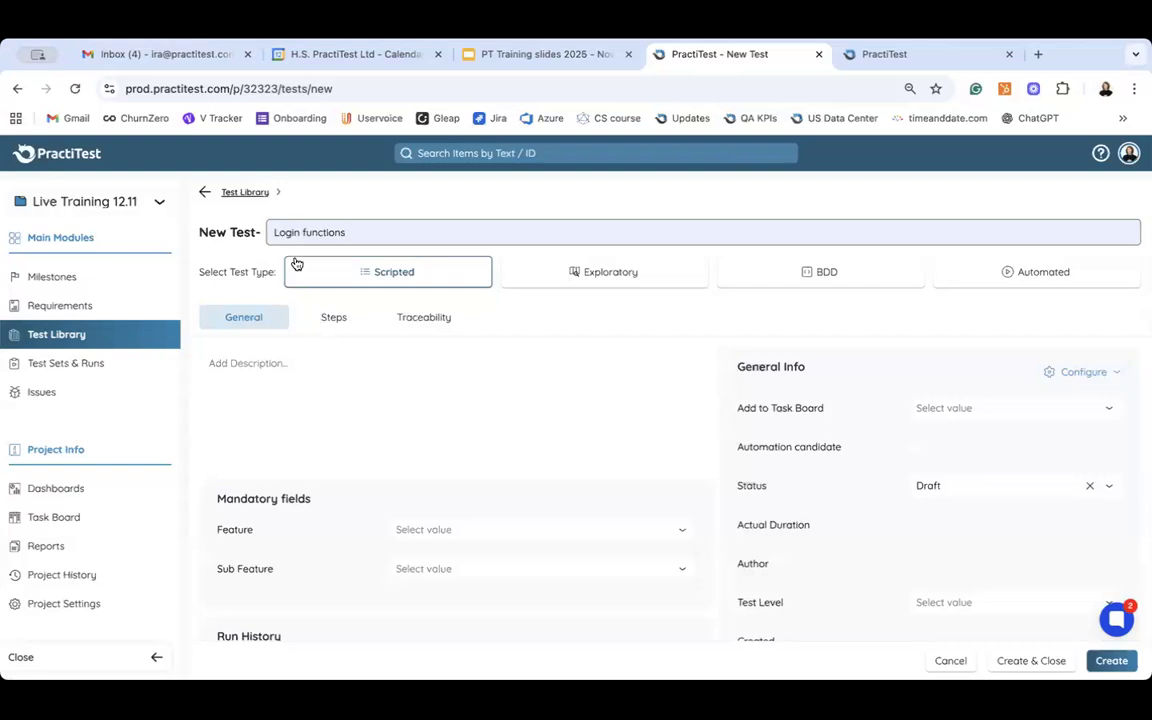
# Enter "Testing valid and invalid login" as the description of the new Login functions test.
pyautogui.click(303, 388)
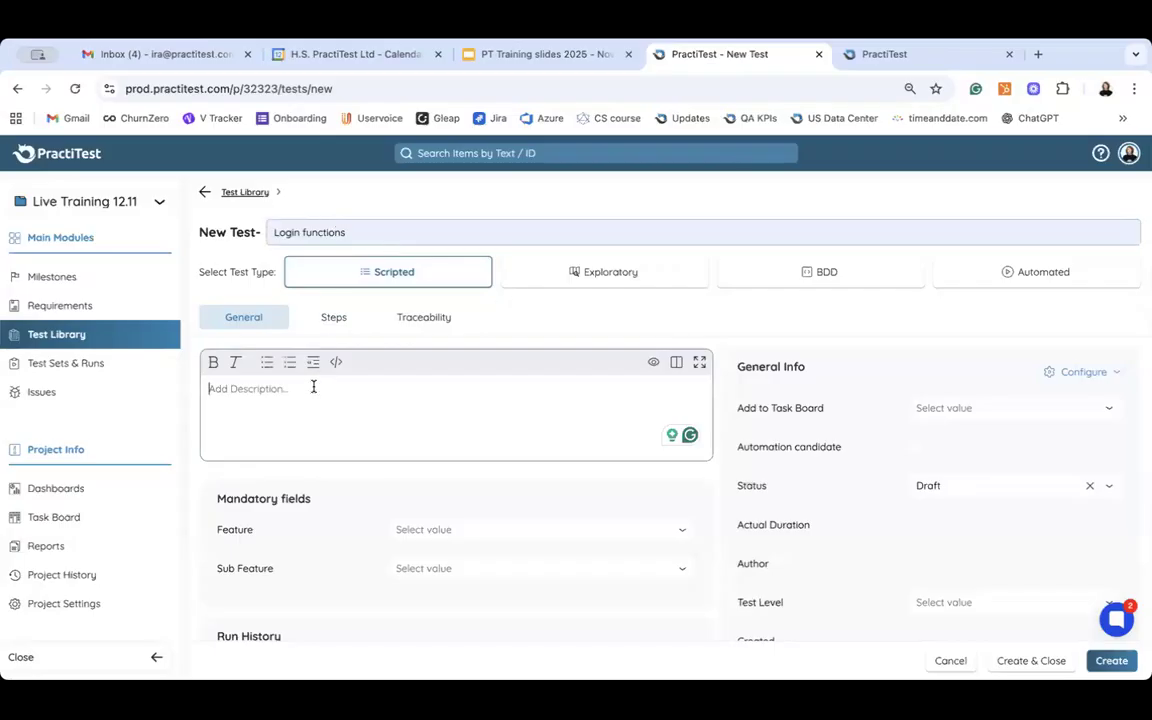
pyautogui.write('Test')
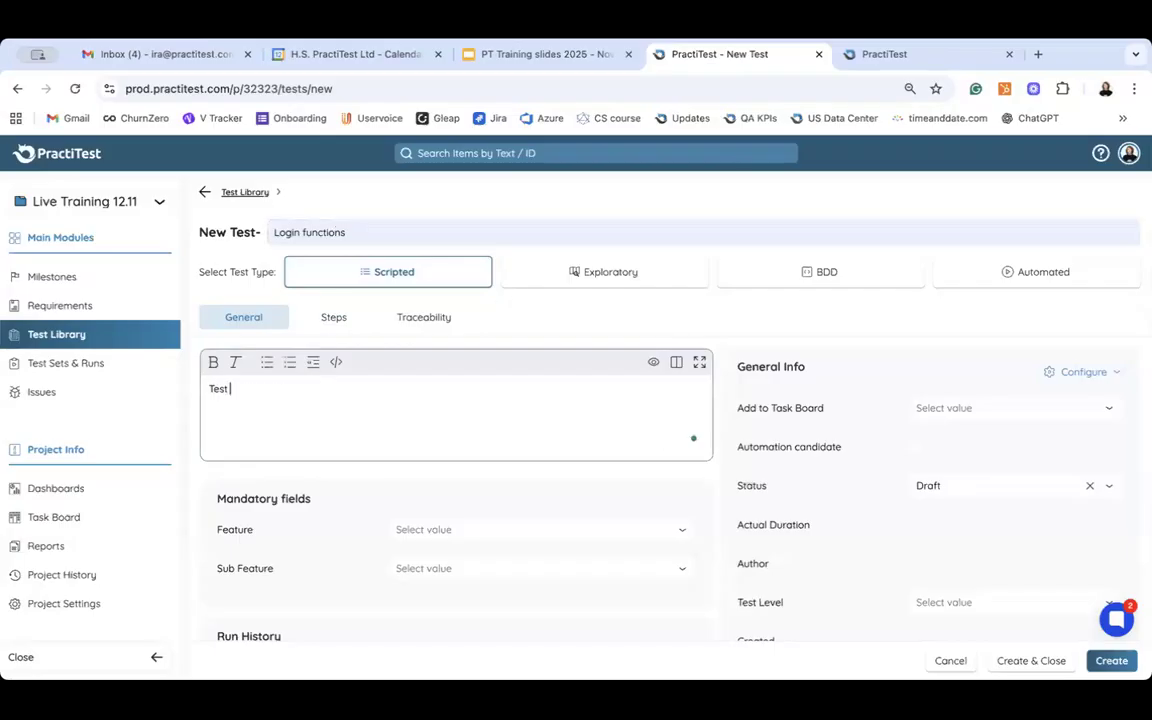
pyautogui.write('ing valid and invalid login')
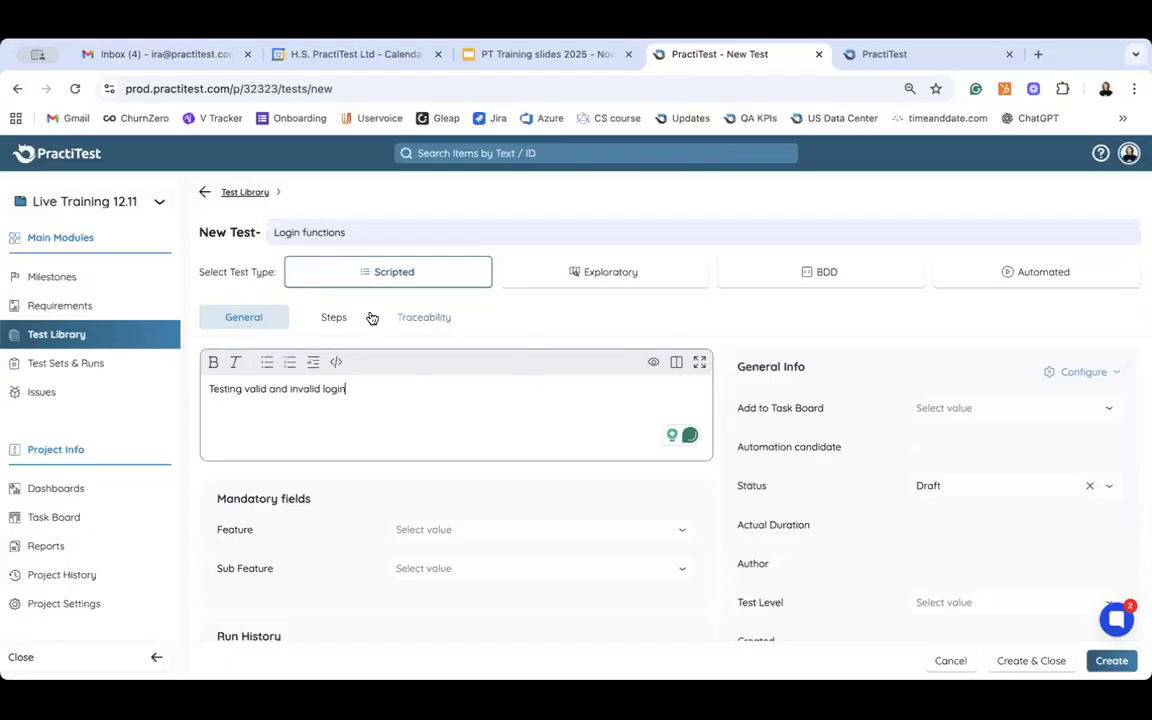
# Generate steps for the Login functions test with the AI Step Generator and review the proposed list.
pyautogui.click(335, 318)
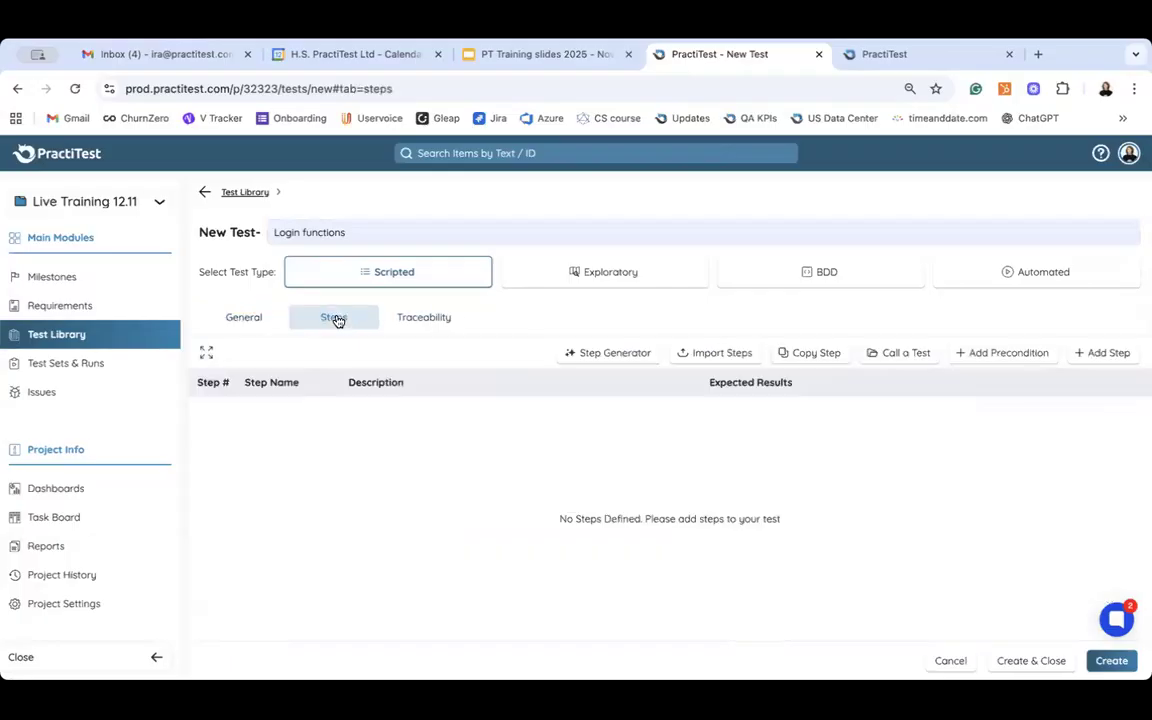
pyautogui.click(614, 353)
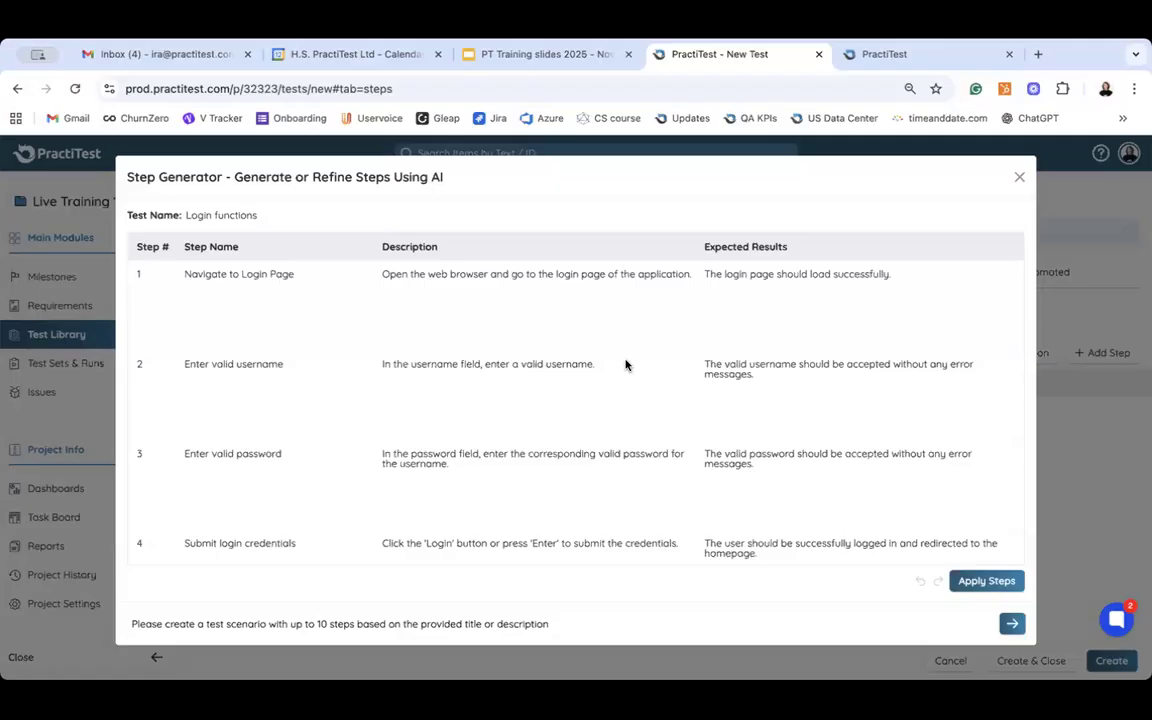
pyautogui.scroll(-1, 625, 365)
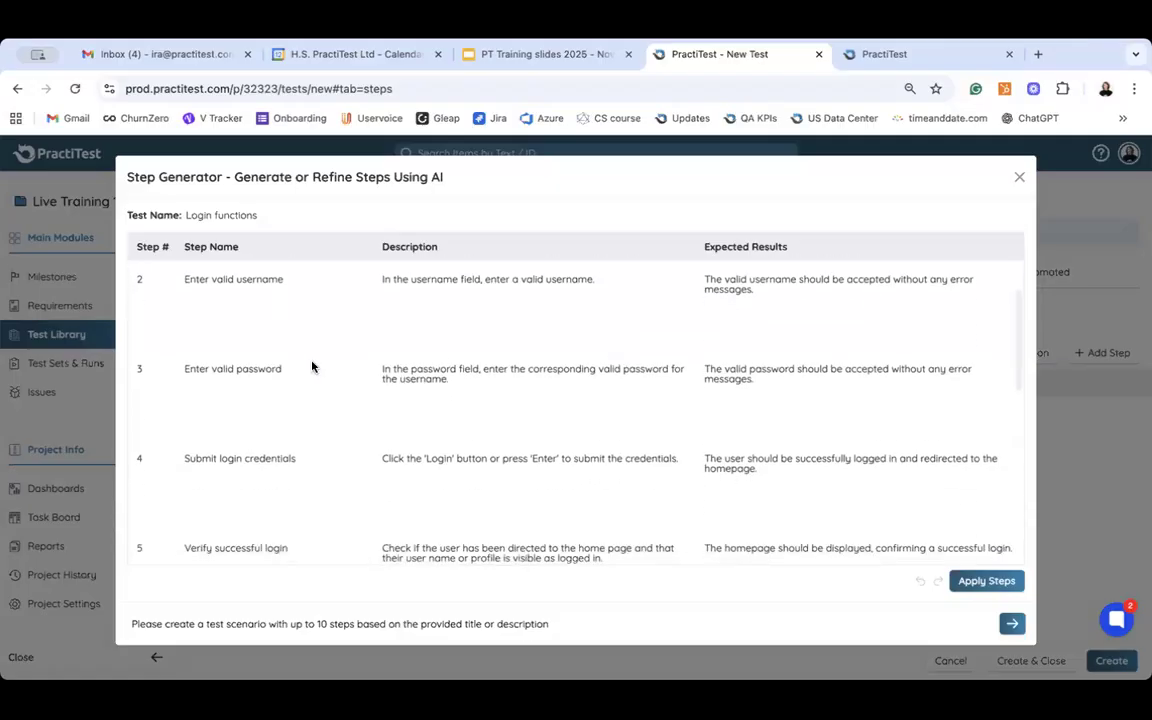
pyautogui.scroll(-2, 312, 365)
pyautogui.scroll(-4, 313, 362)
pyautogui.scroll(7, 314, 360)
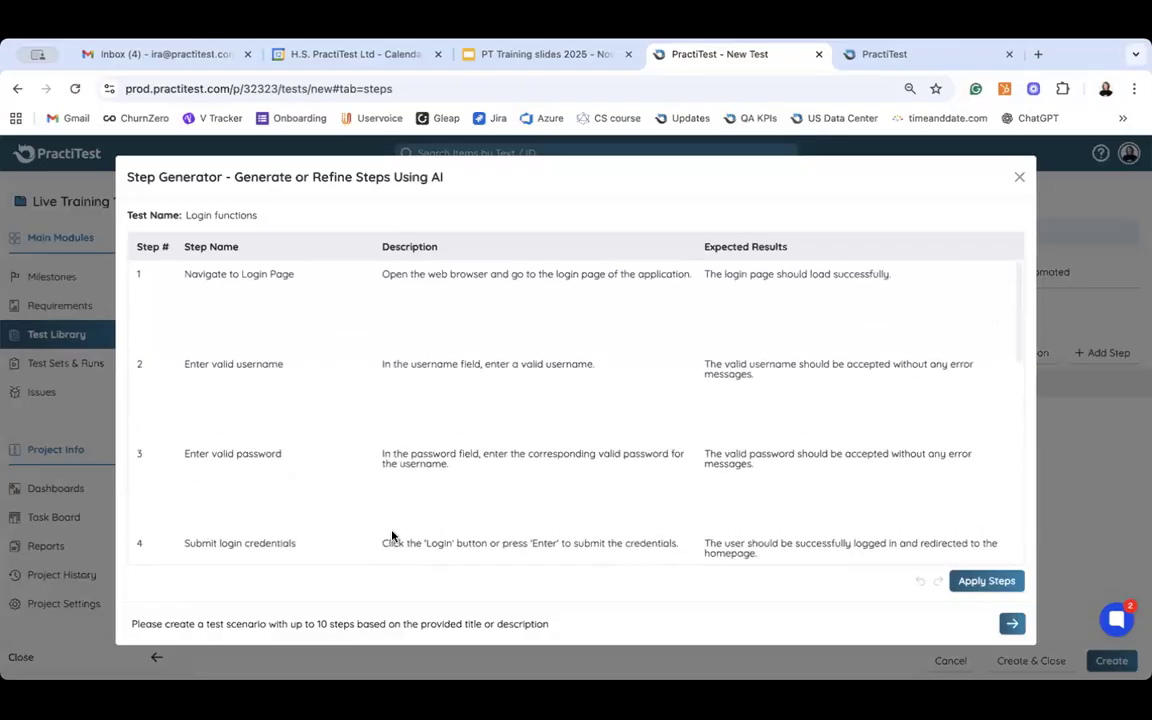
# Replace the Step Generator request with "make steps more elaborate", submit it and review the refined steps.
pyautogui.click(578, 624)
pyautogui.doubleClick(578, 624)
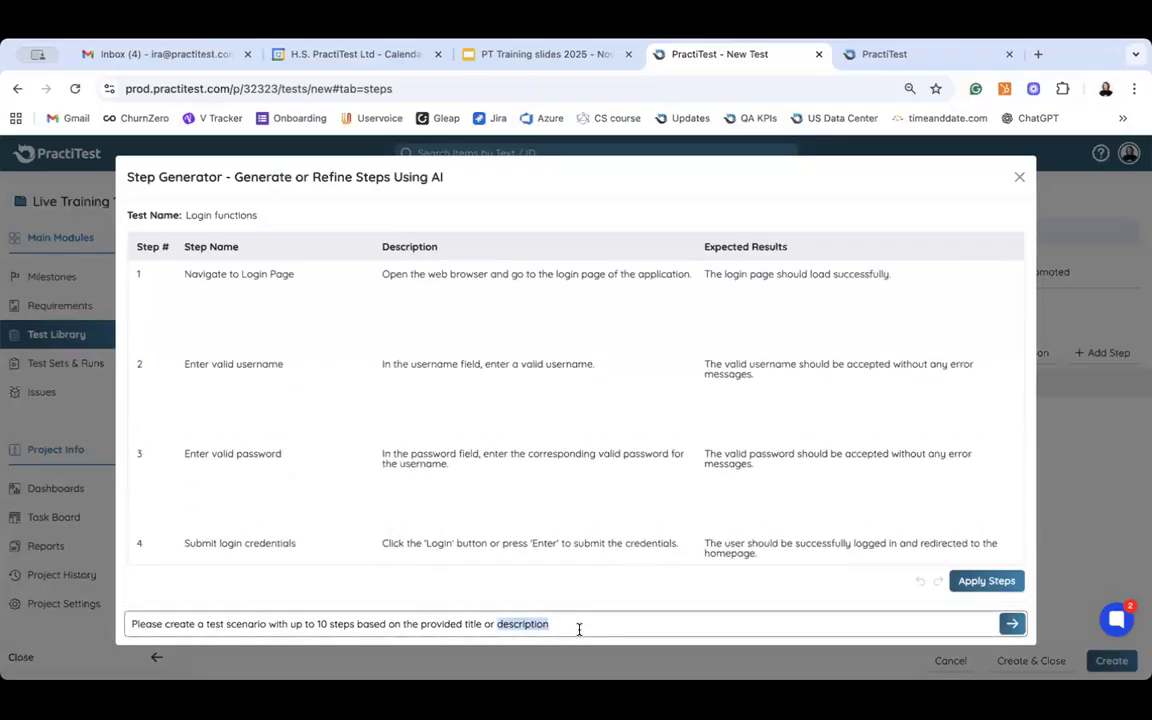
pyautogui.click(578, 626)
pyautogui.tripleClick(206, 631)
pyautogui.press('BackSpace')
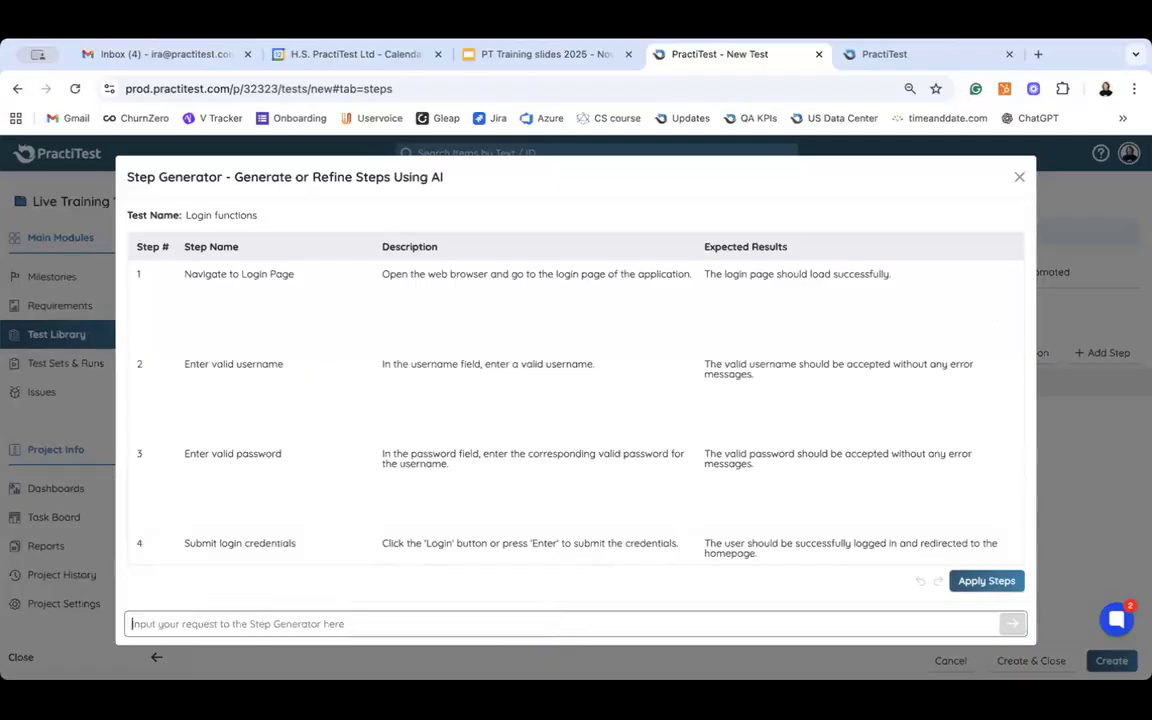
pyautogui.write('ma')
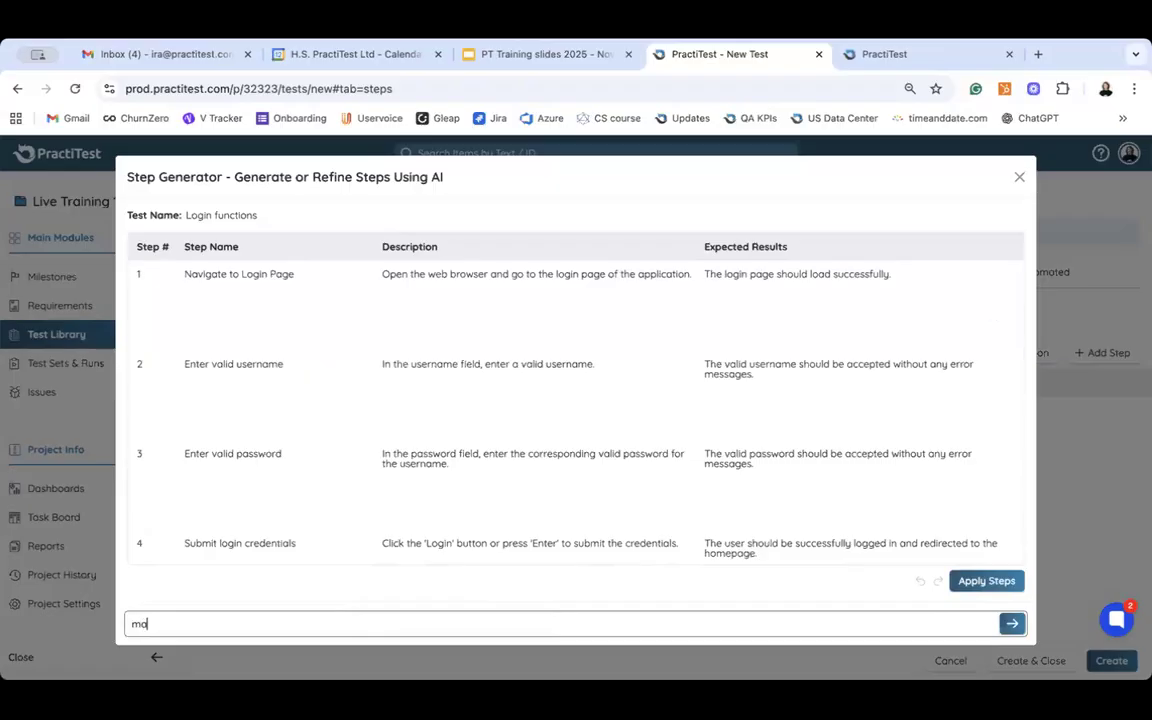
pyautogui.write('ke steps more ef')
pyautogui.write('aborate')
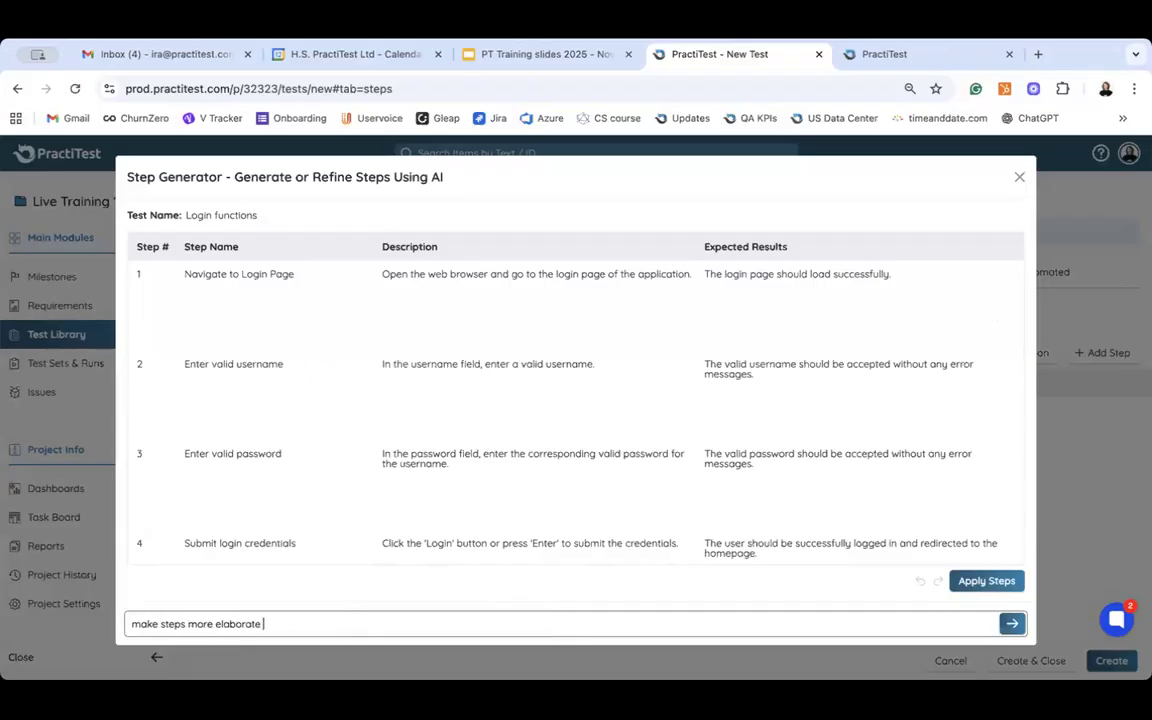
pyautogui.click(1018, 629)
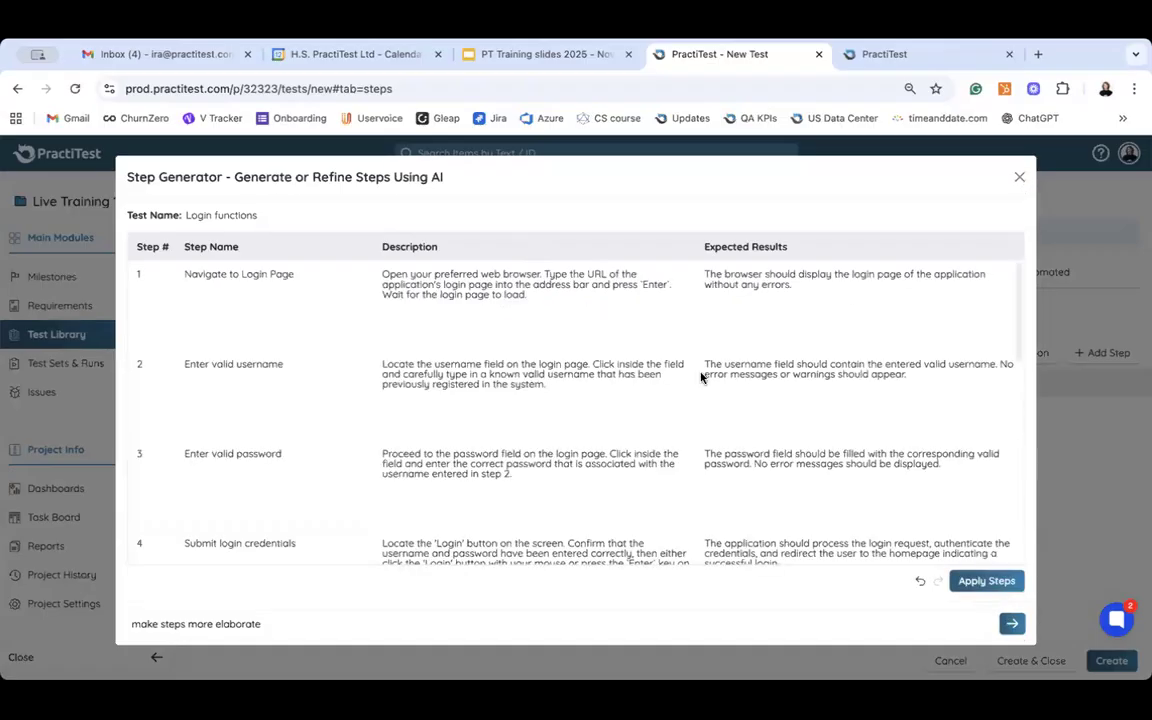
pyautogui.scroll(-1, 430, 308)
pyautogui.scroll(-6, 430, 308)
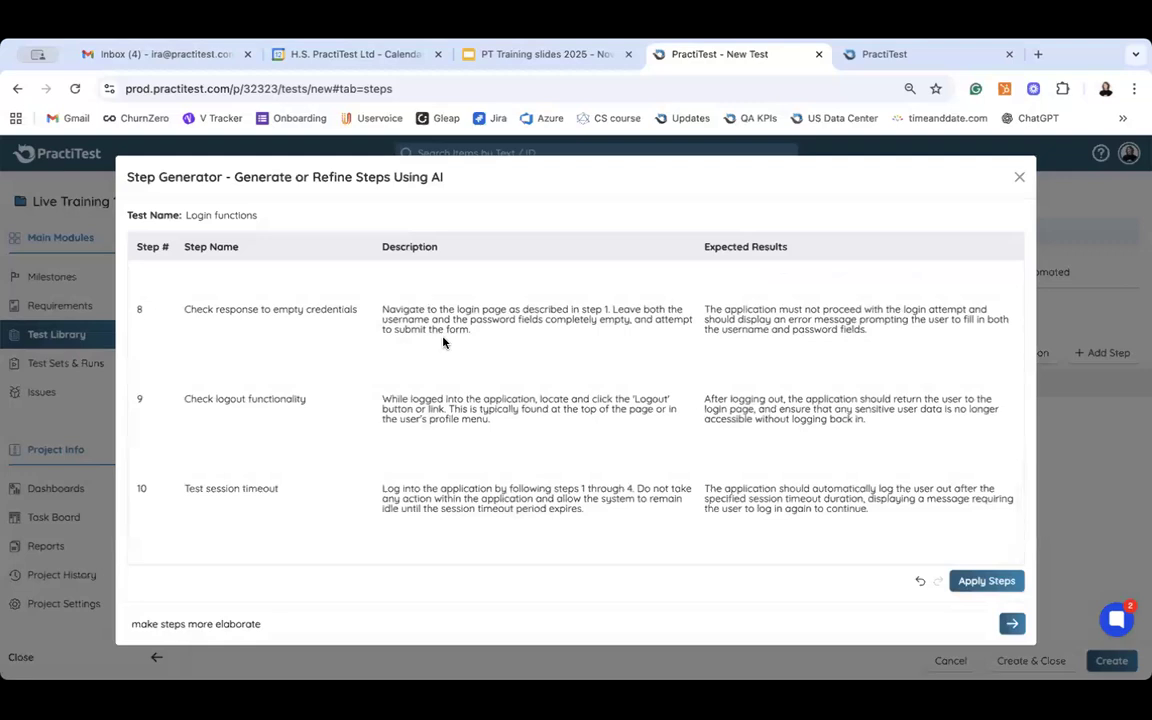
pyautogui.scroll(7, 442, 342)
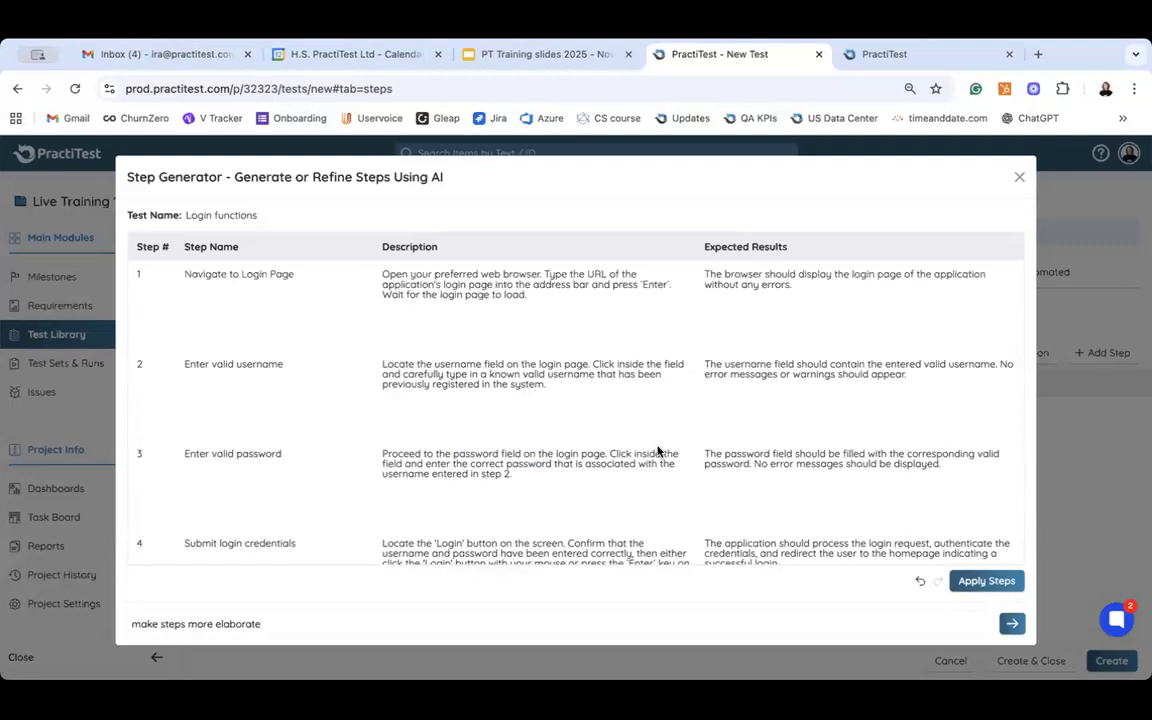
# Apply the refined AI steps to the Login functions test and look through them in its step list.
pyautogui.click(443, 627)
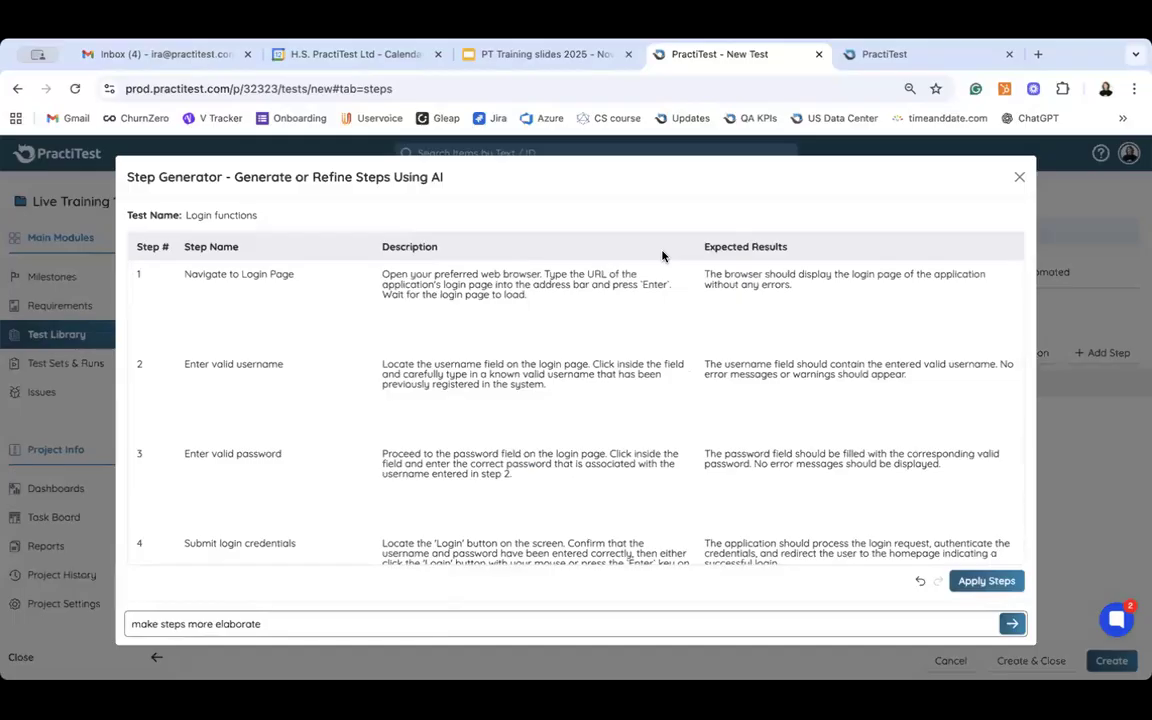
pyautogui.click(968, 582)
pyautogui.scroll(-5, 674, 505)
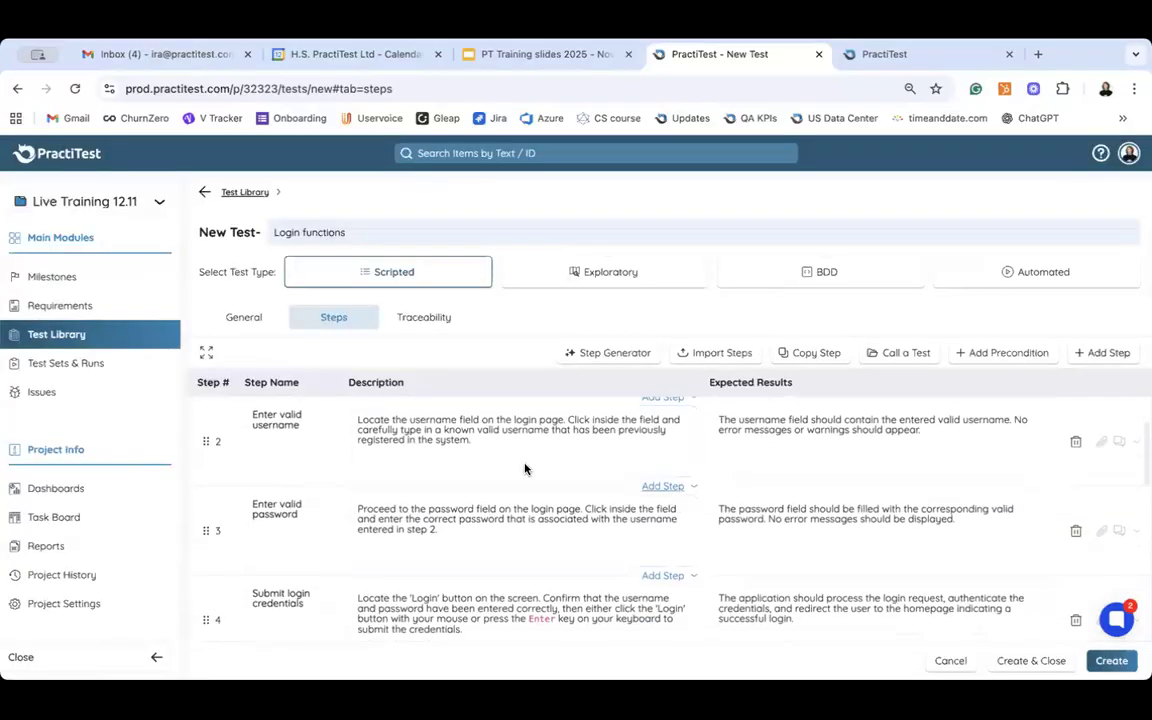
pyautogui.scroll(-3, 525, 467)
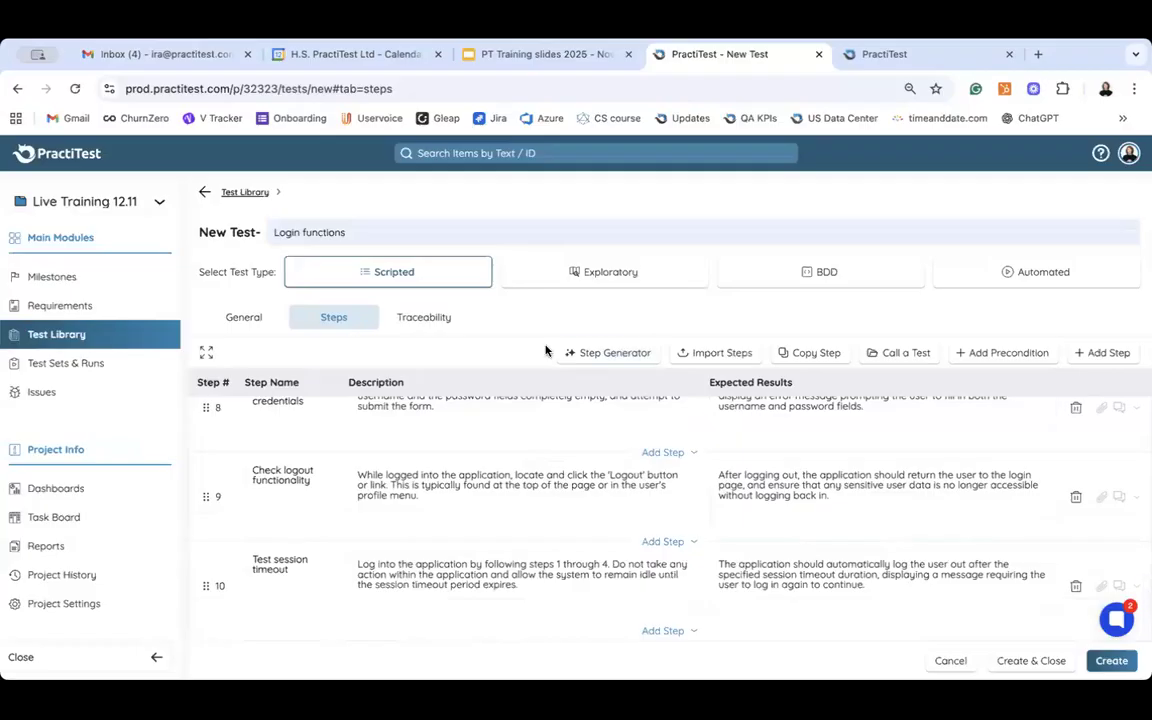
pyautogui.scroll(5, 558, 450)
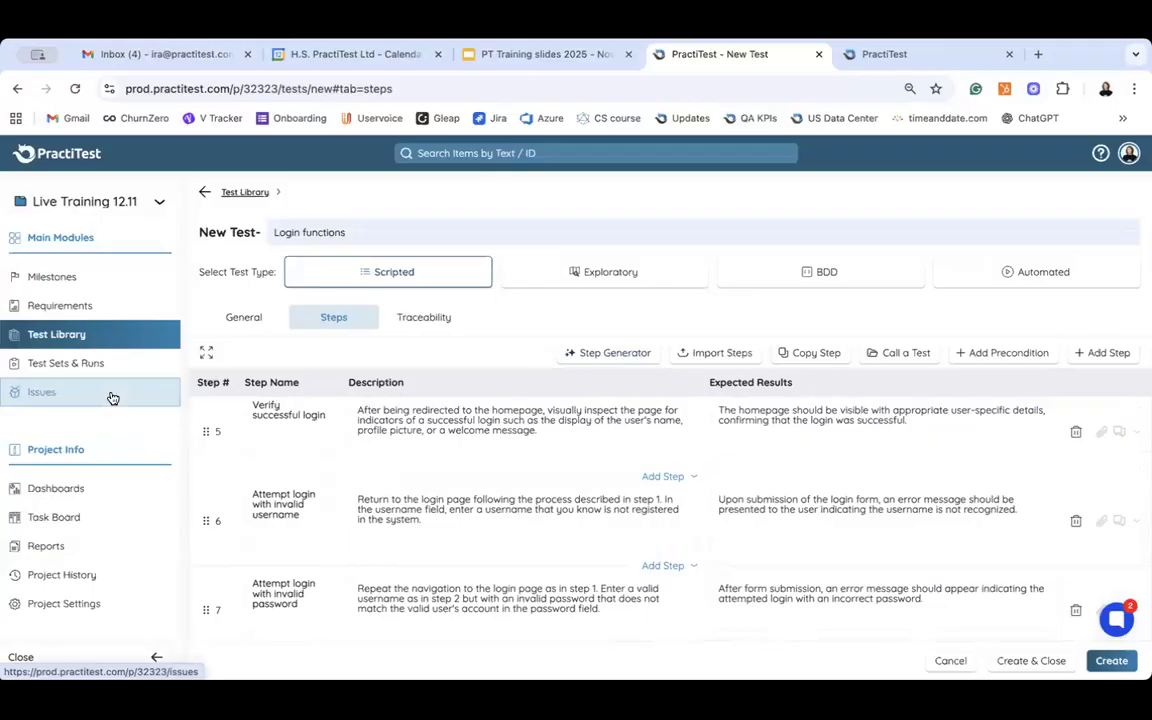
pyautogui.scroll(5, 424, 420)
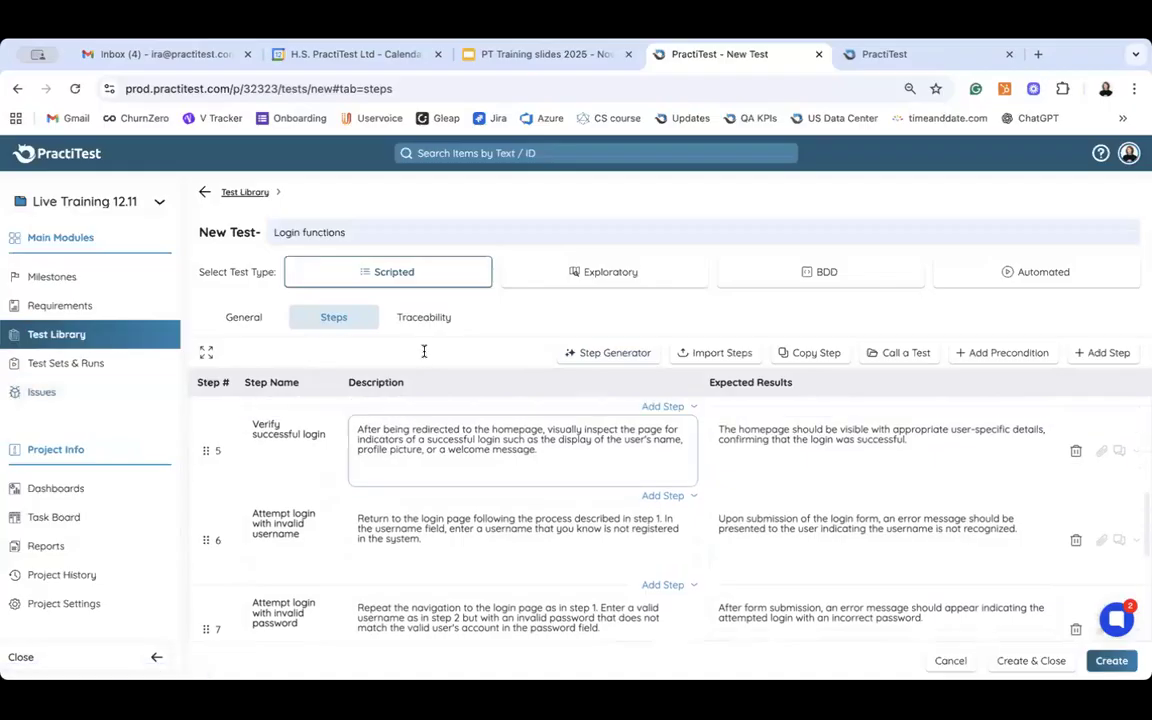
pyautogui.scroll(1, 424, 351)
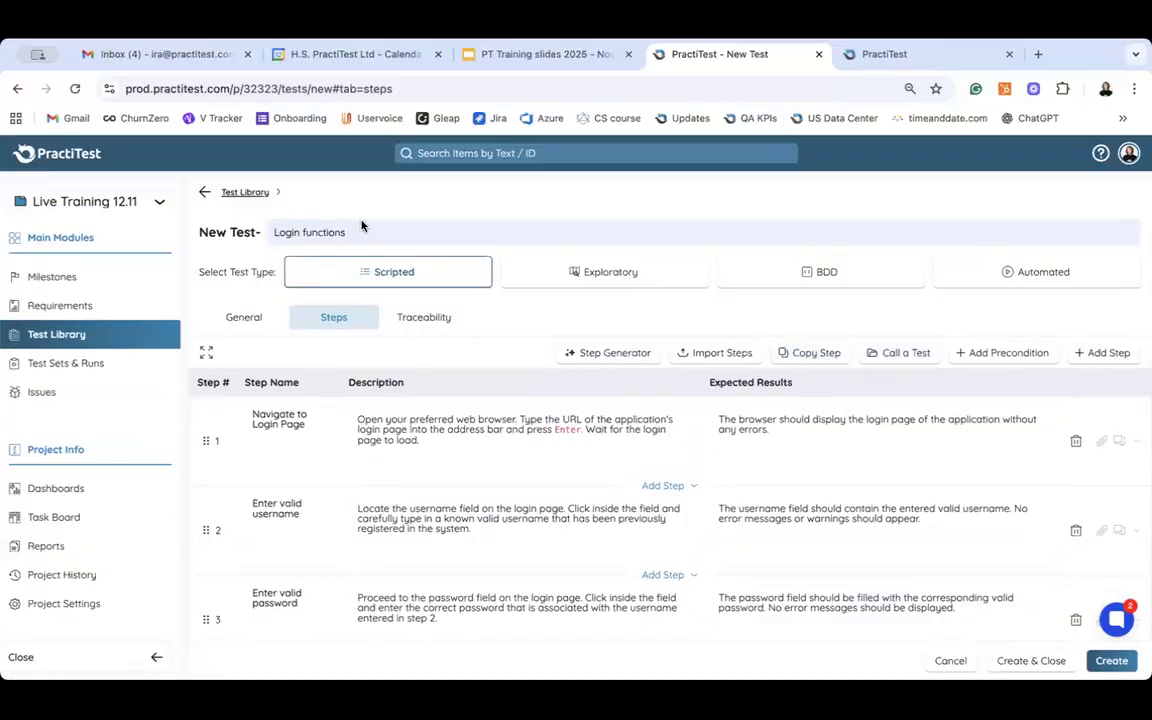
pyautogui.click(299, 230)
pyautogui.tripleClick(300, 231)
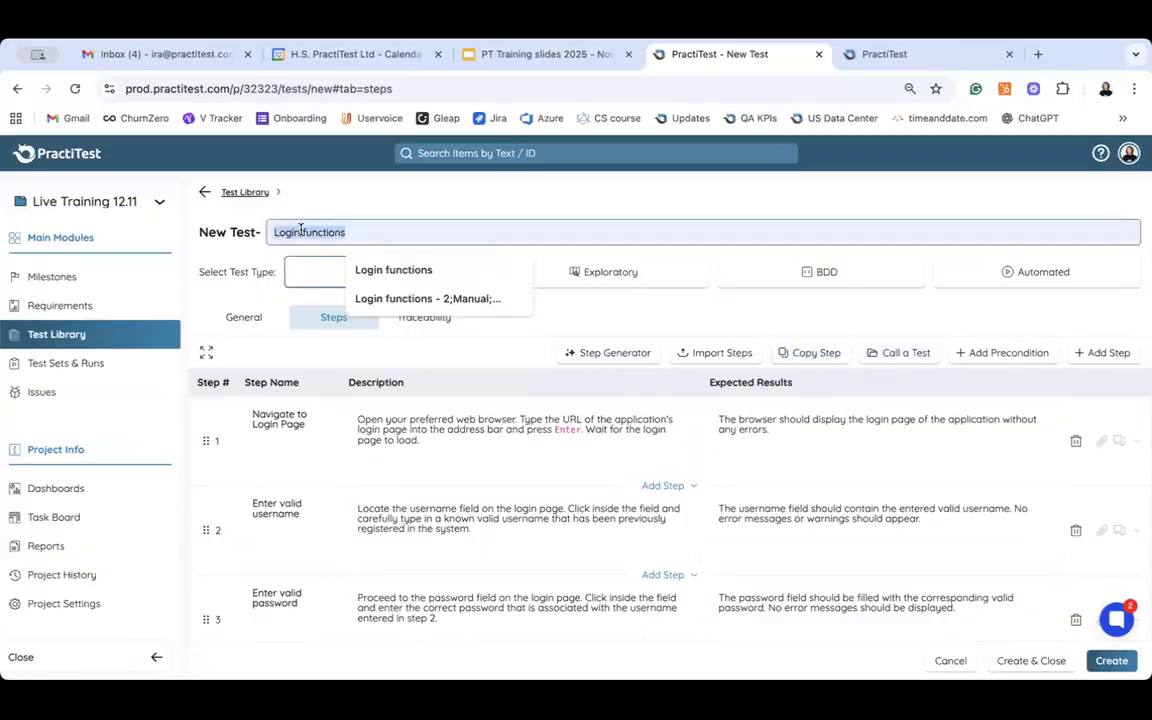
pyautogui.click(659, 211)
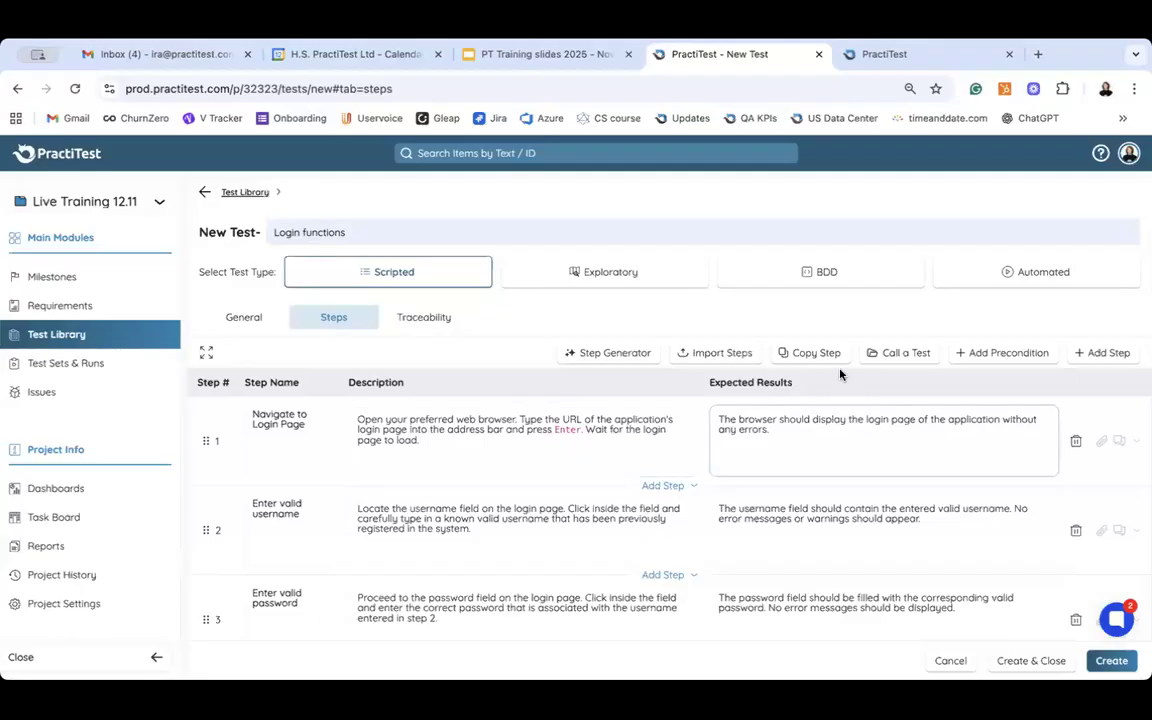
# Copy the step "Login to the system" from the User definition functions test and move it to first place in the step list.
pyautogui.click(816, 353)
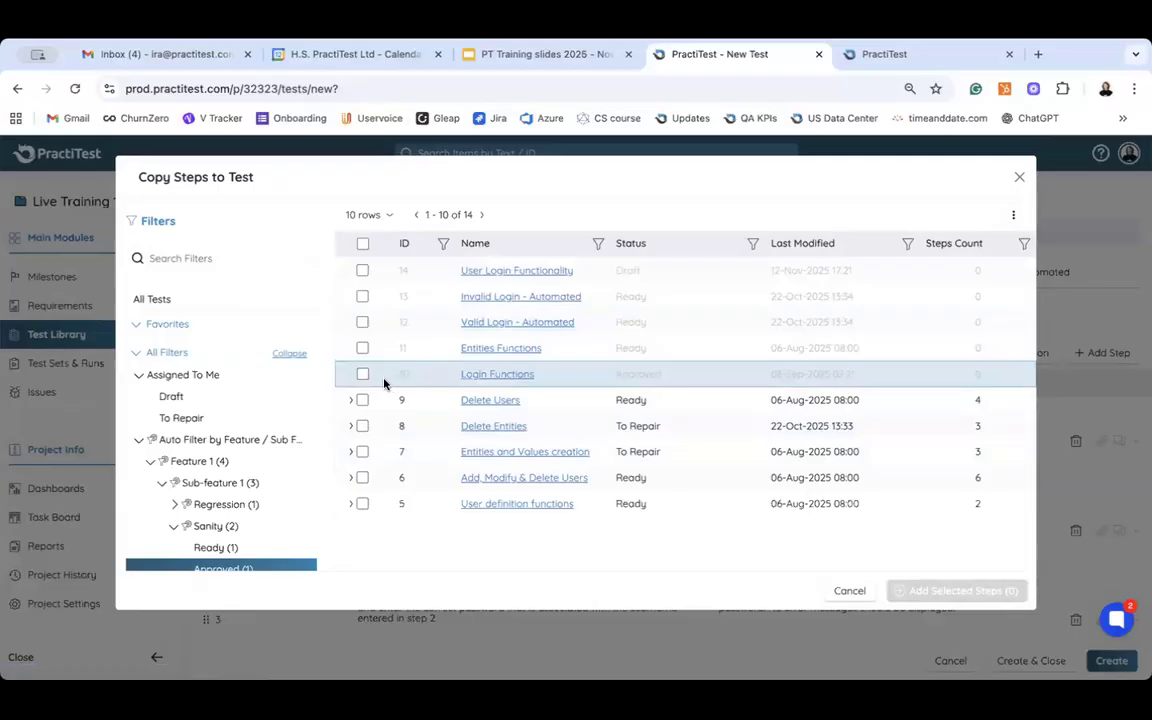
pyautogui.click(350, 401)
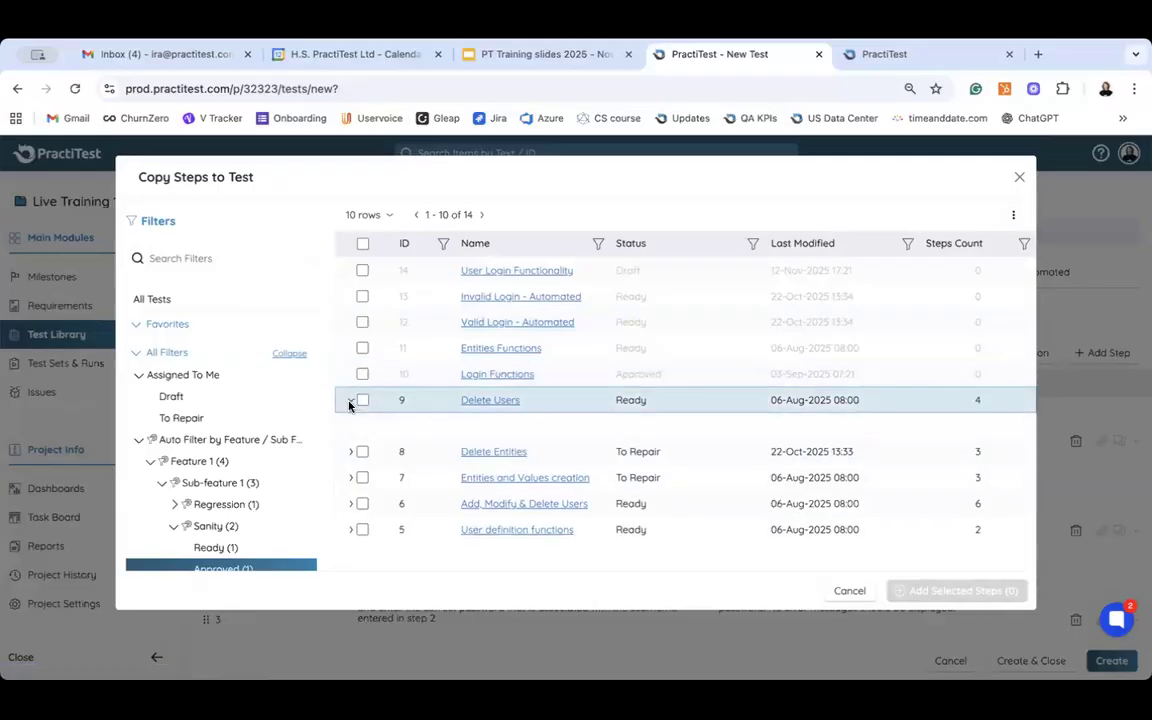
pyautogui.scroll(-1, 359, 408)
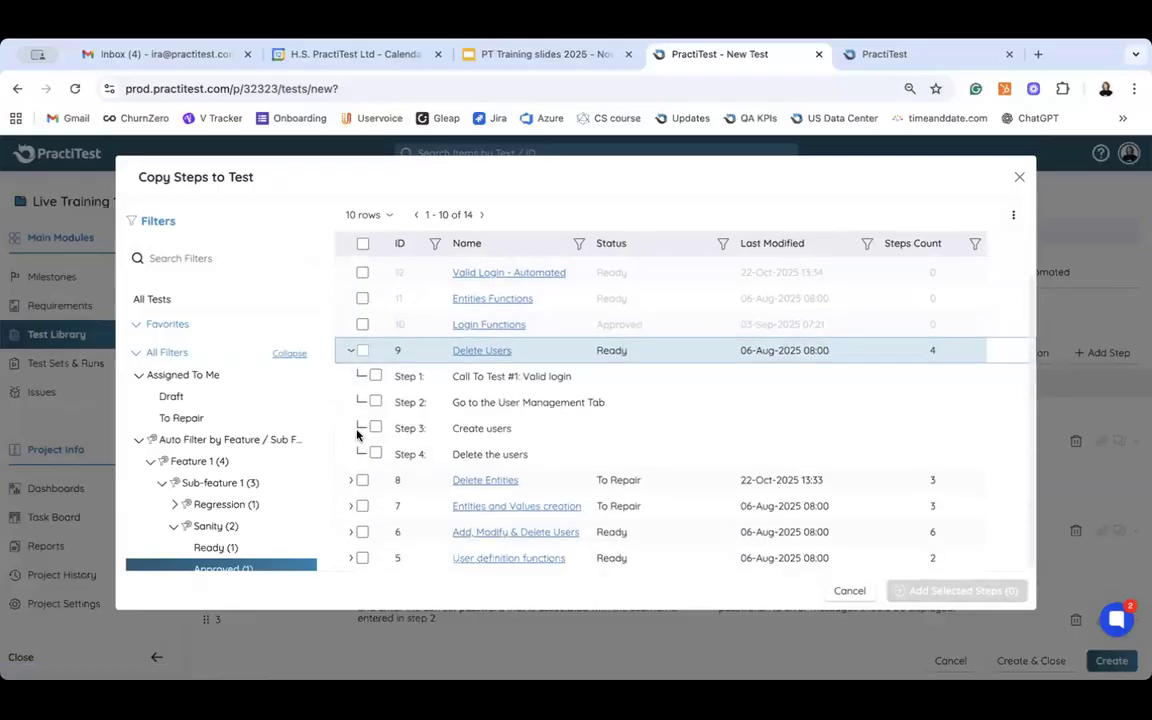
pyautogui.click(351, 558)
pyautogui.scroll(-1, 348, 558)
pyautogui.click(377, 533)
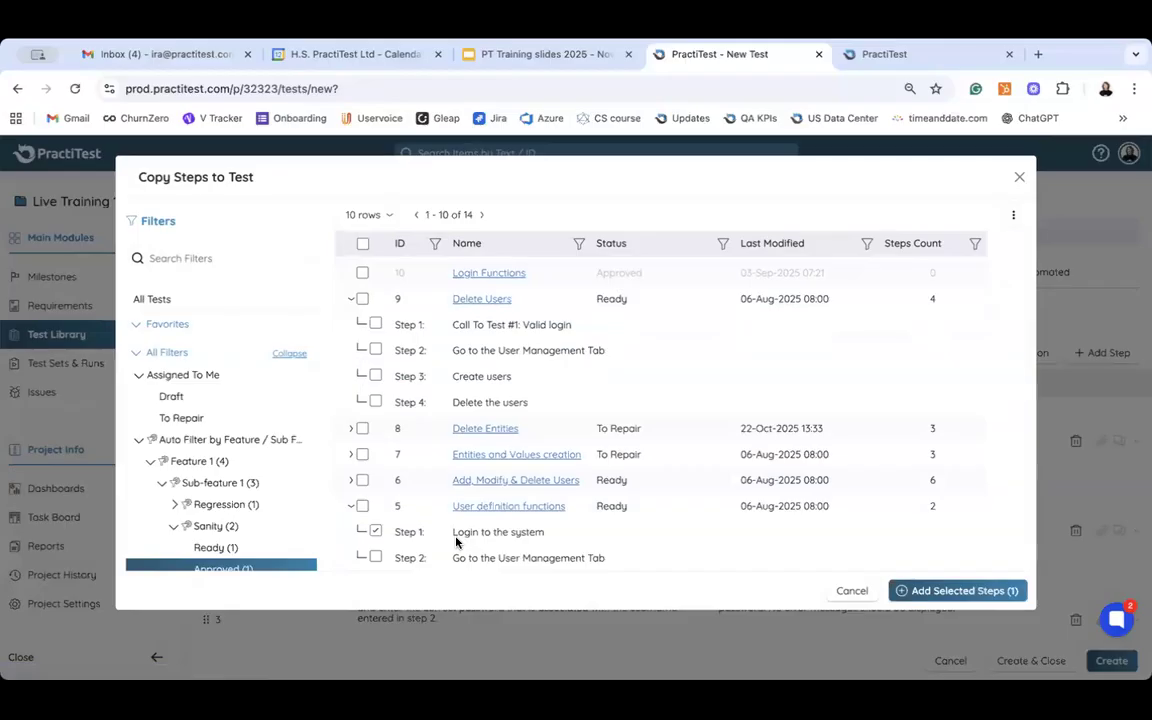
pyautogui.click(928, 590)
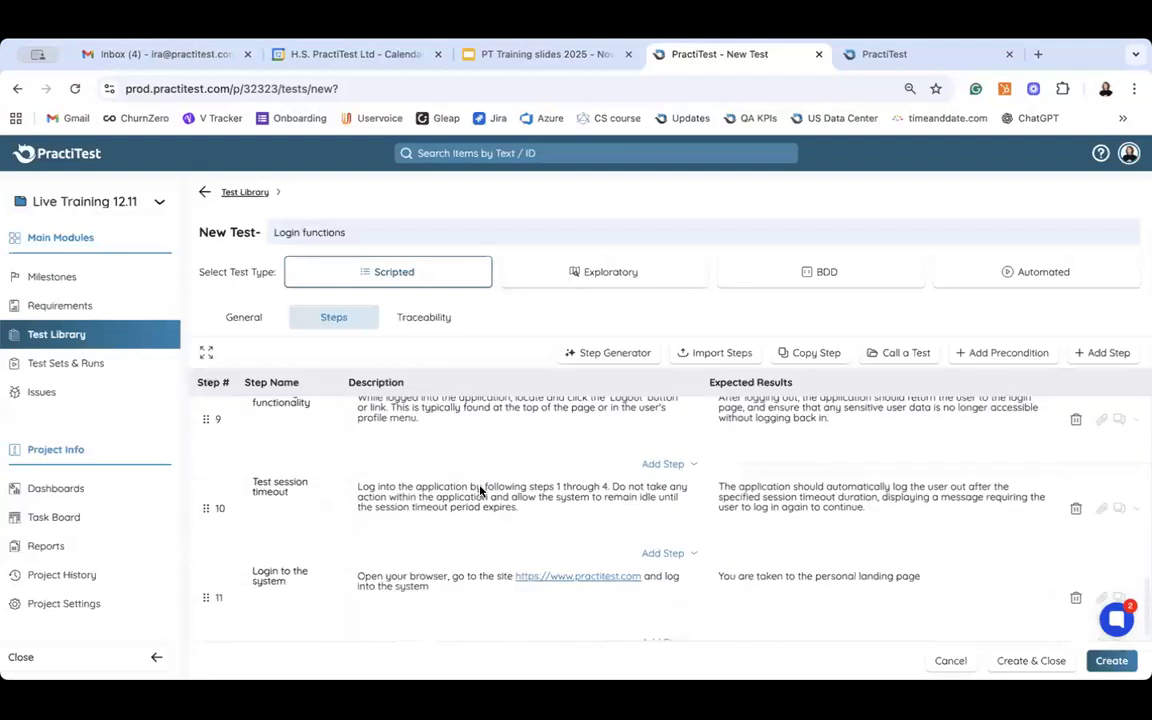
pyautogui.moveTo(206, 587); pyautogui.dragTo(218, 442)
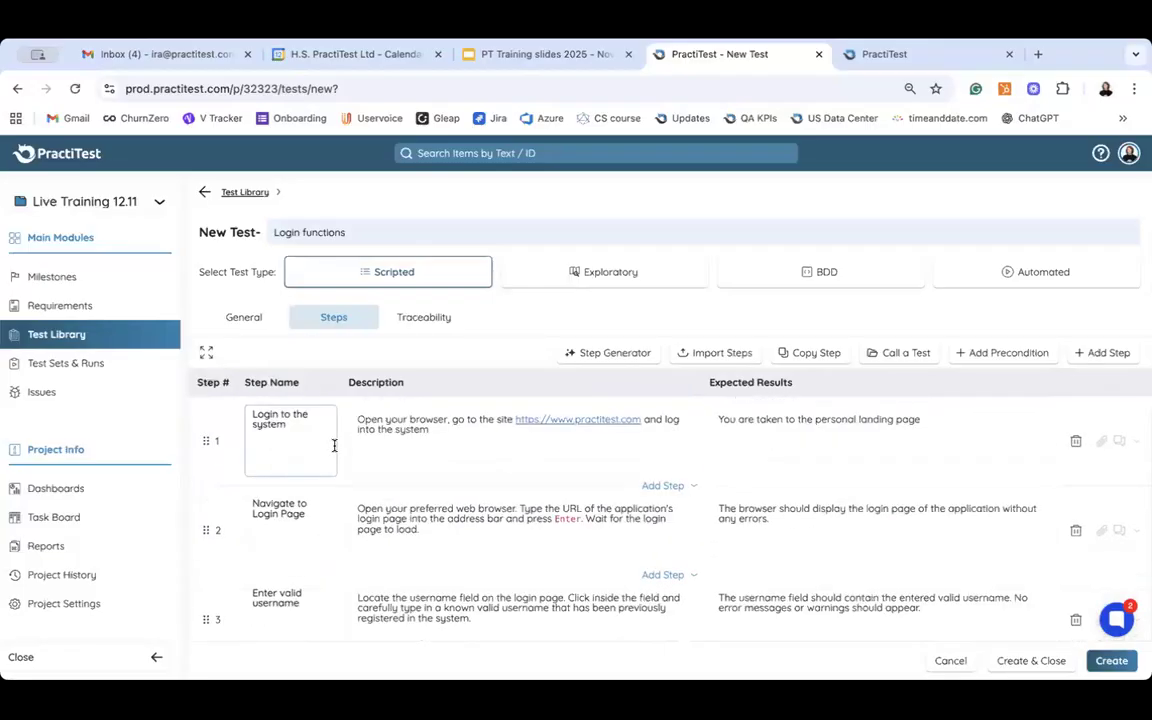
pyautogui.press('Tab')
pyautogui.click(757, 566)
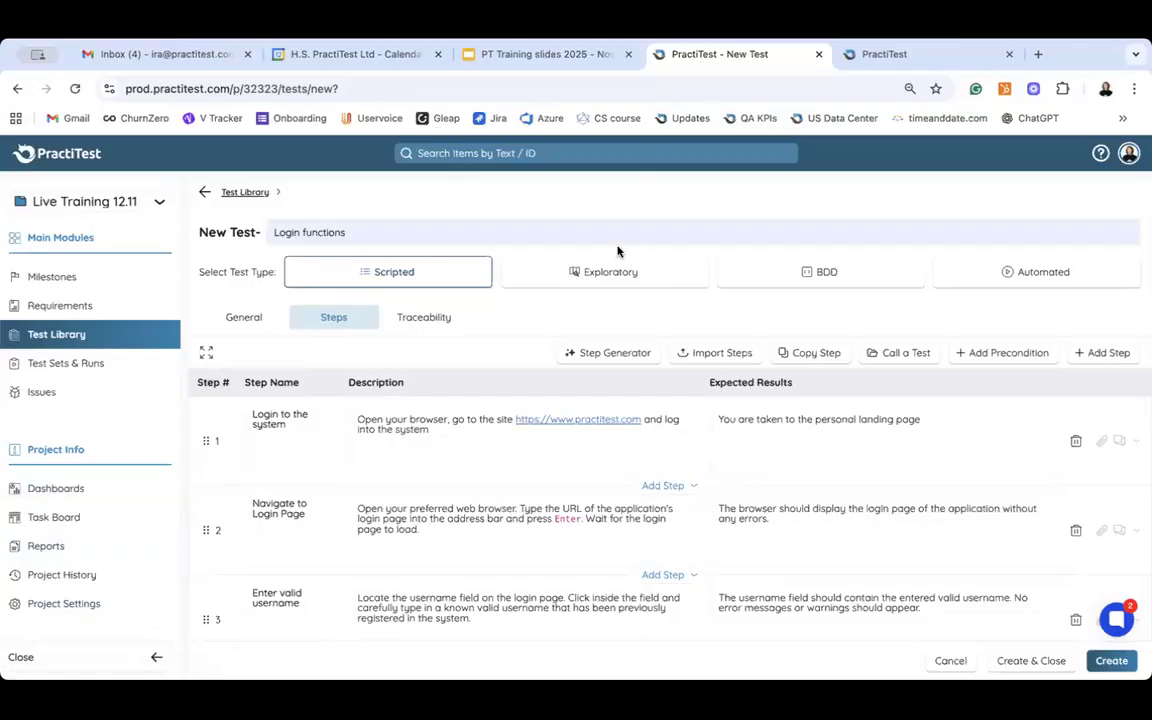
pyautogui.click(455, 618)
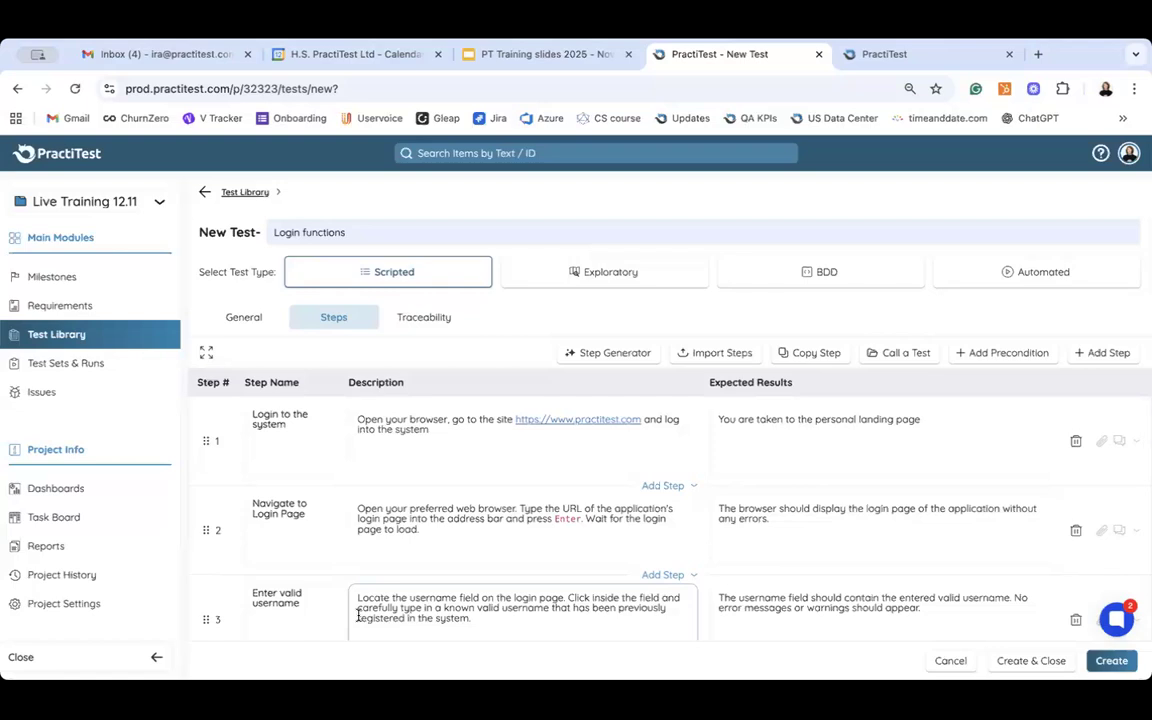
pyautogui.click(301, 535)
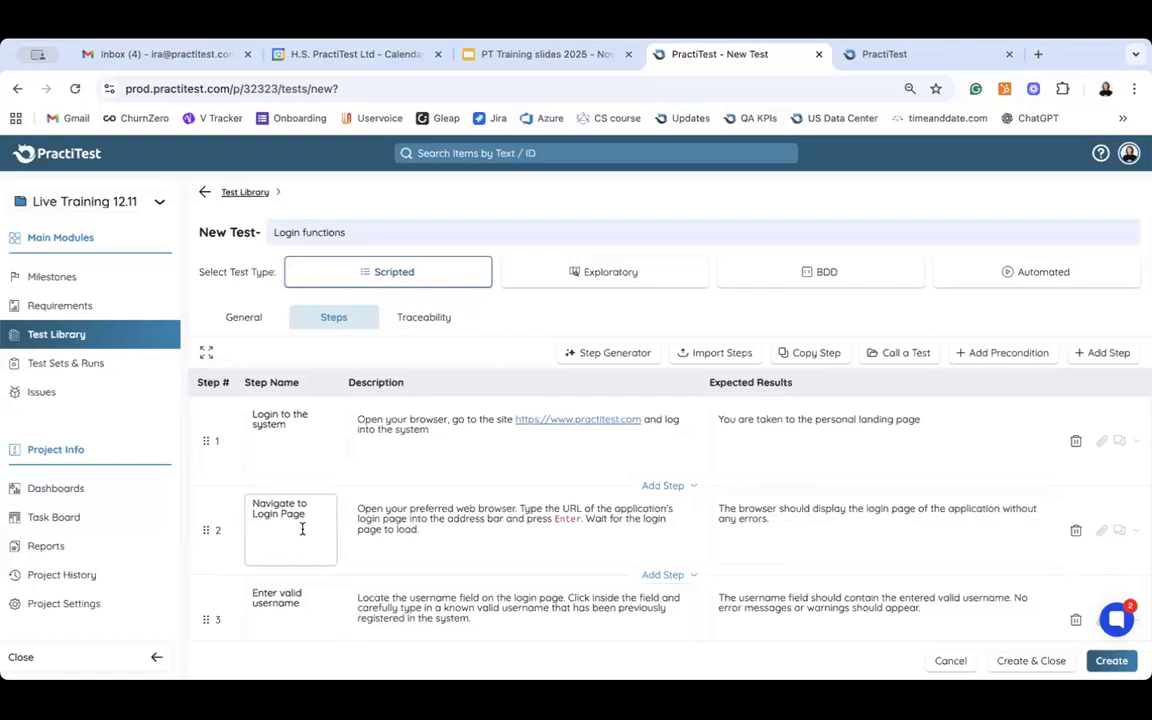
# Return to the Test Library and discard the unsaved Login functions test.
pyautogui.click(86, 336)
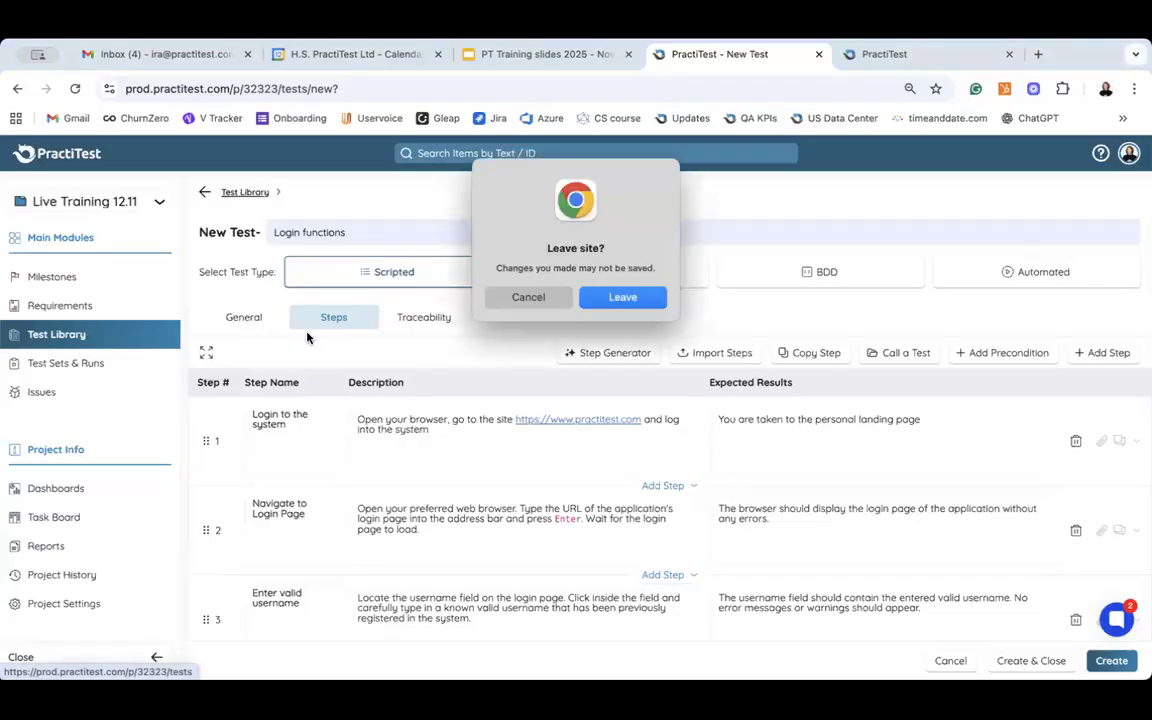
pyautogui.click(617, 300)
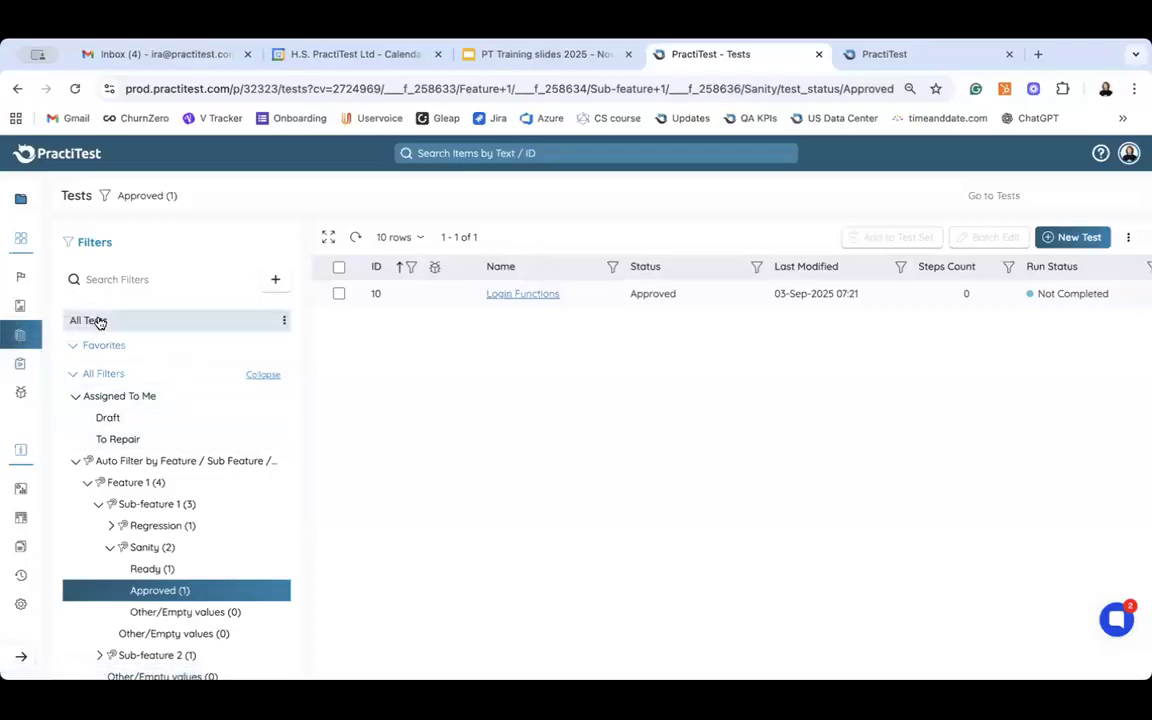
# Show all tests in the Test Library and filter the list to tests with status Ready.
pyautogui.click(94, 321)
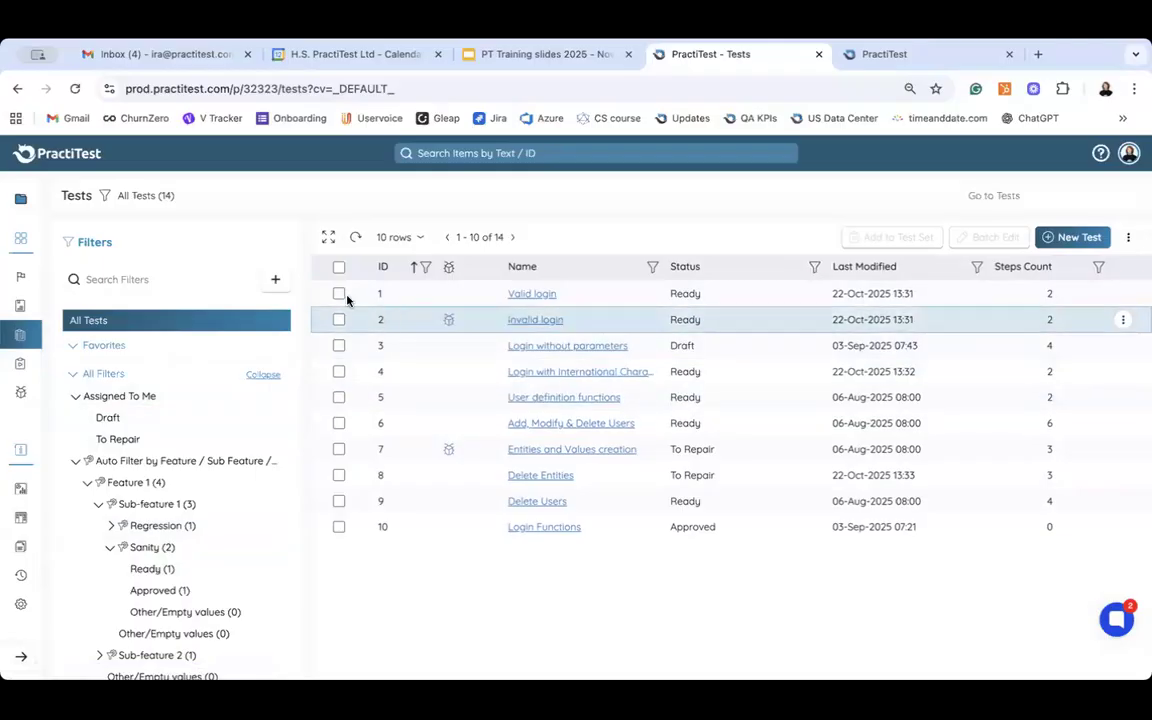
pyautogui.click(817, 270)
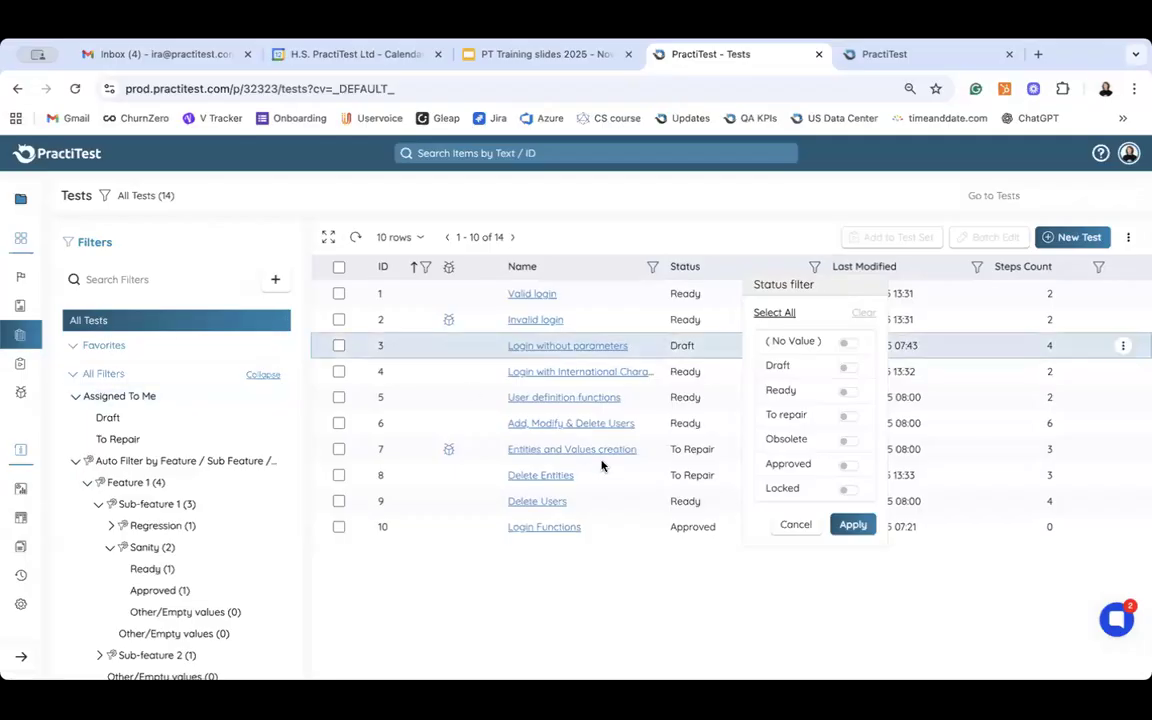
pyautogui.click(847, 392)
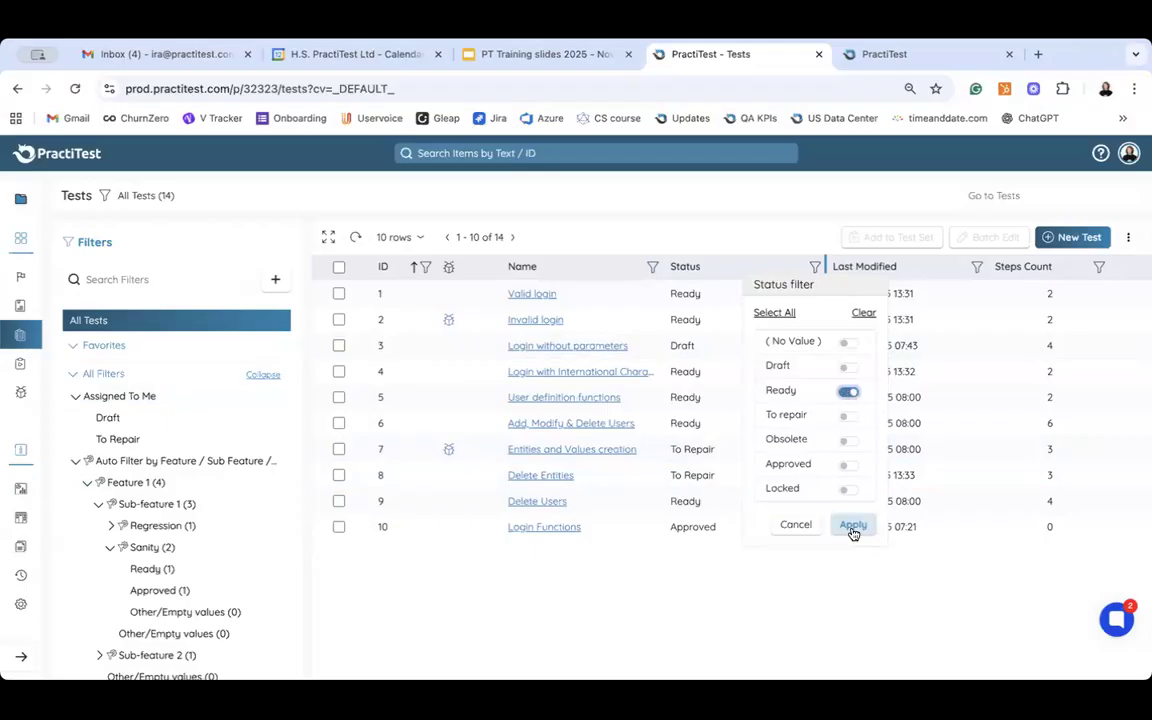
pyautogui.click(853, 527)
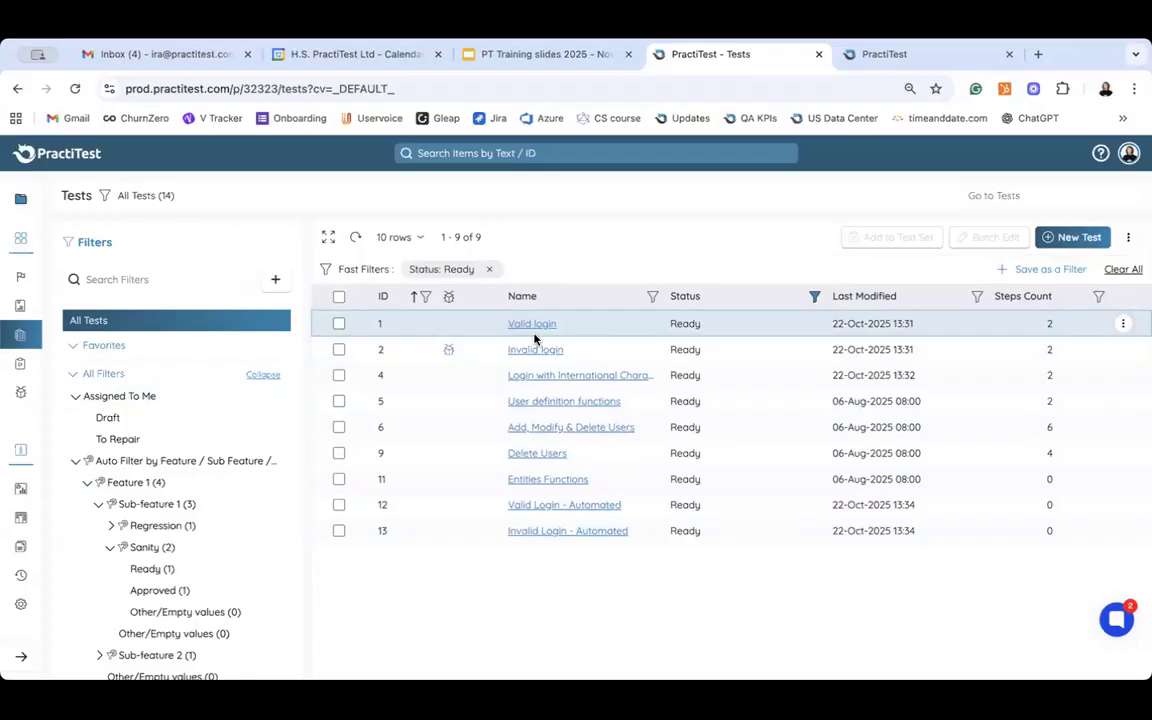
# Select all the filtered Ready tests and add them to the System Login test set with ID 1.
pyautogui.click(338, 298)
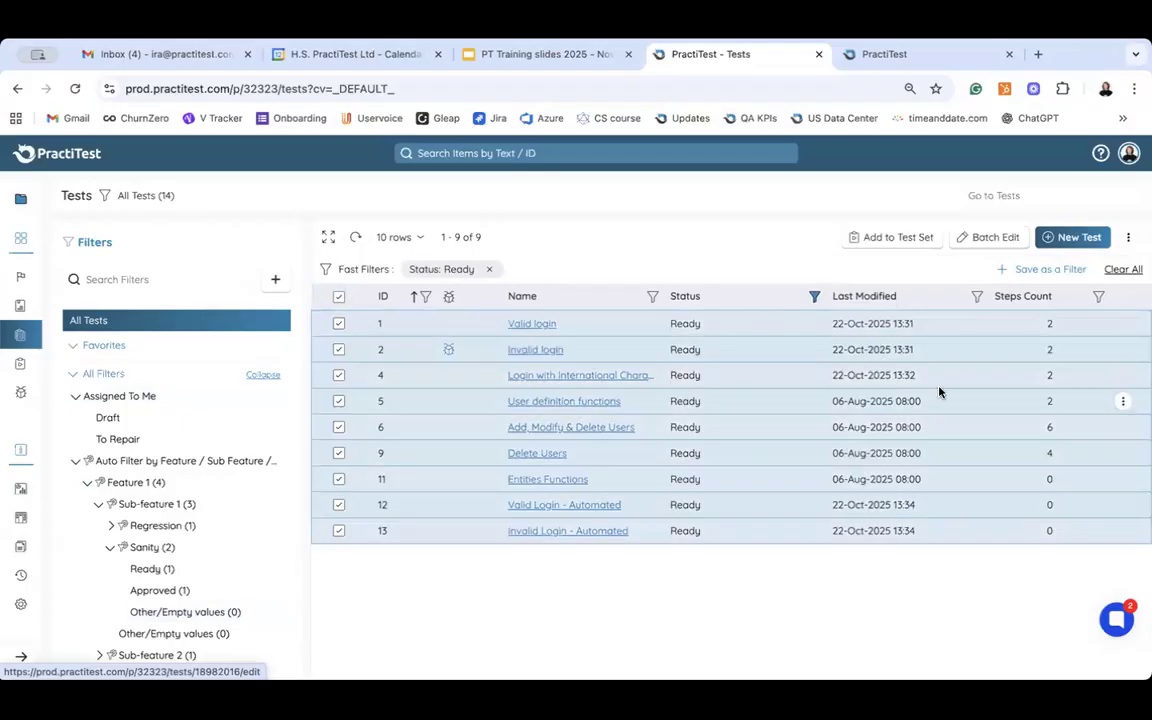
pyautogui.click(906, 236)
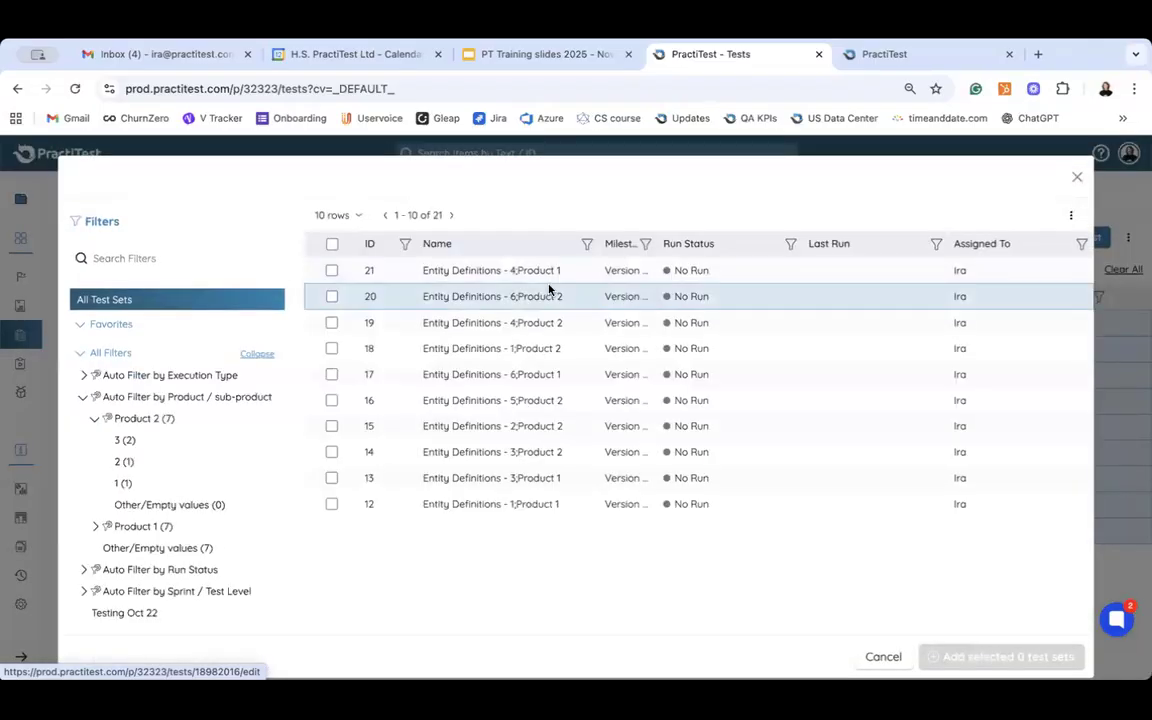
pyautogui.click(433, 229)
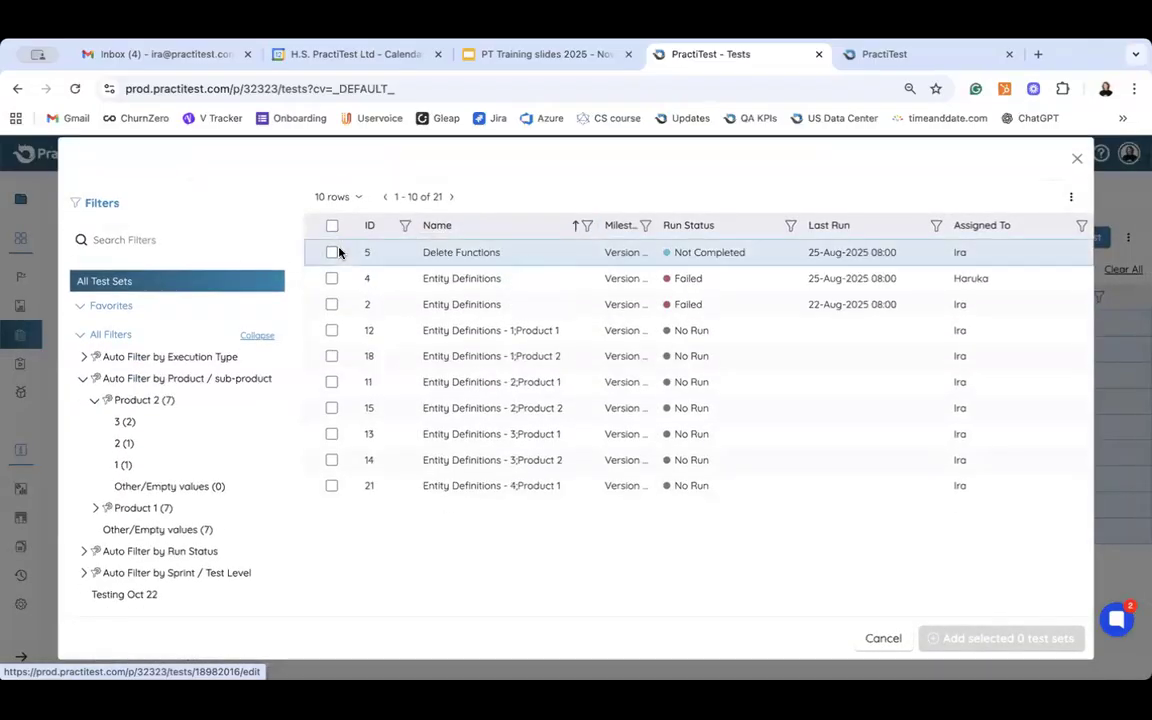
pyautogui.click(369, 226)
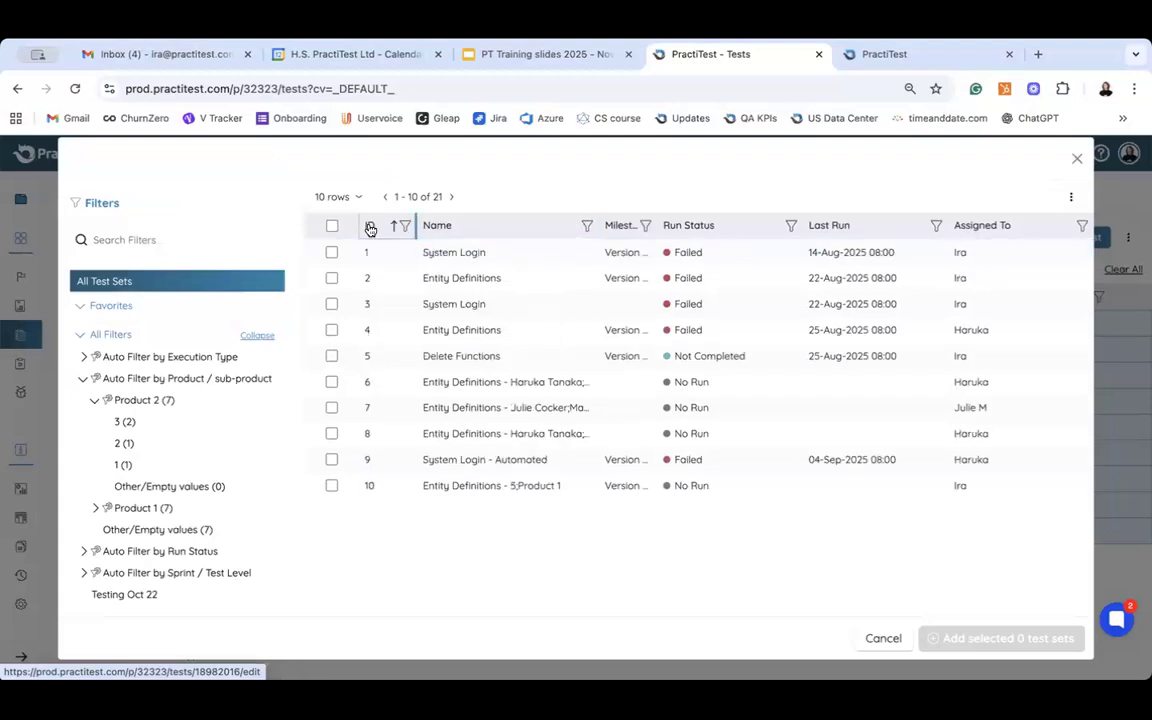
pyautogui.click(333, 253)
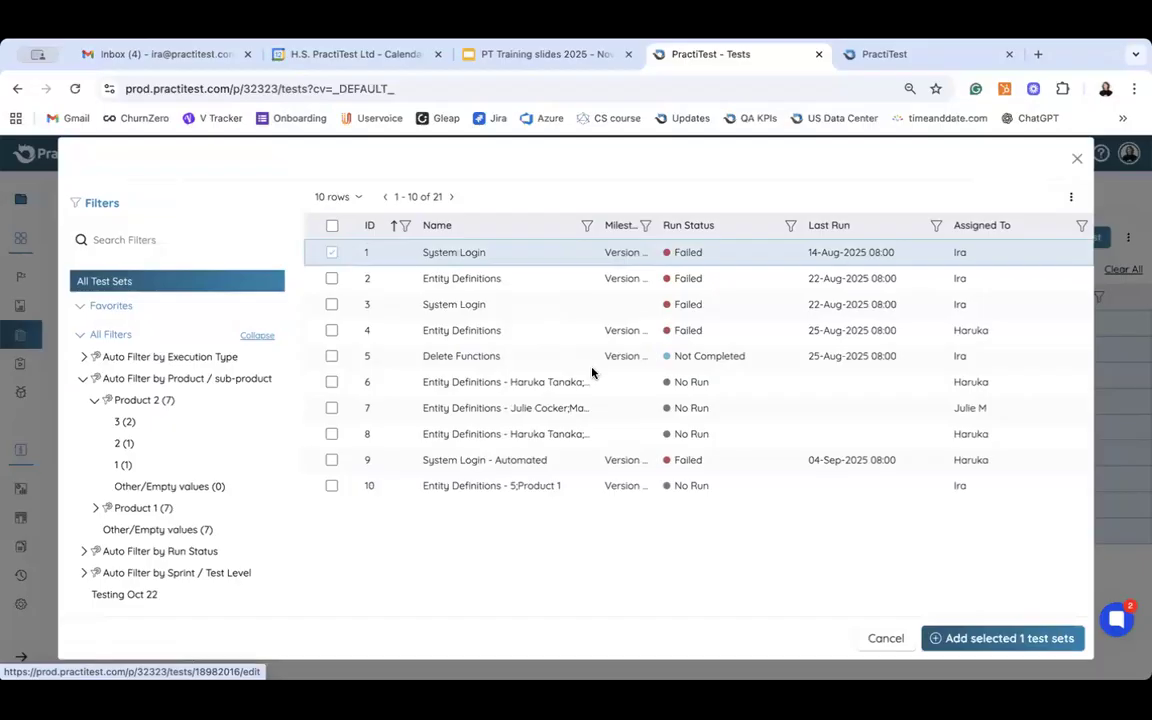
pyautogui.click(998, 638)
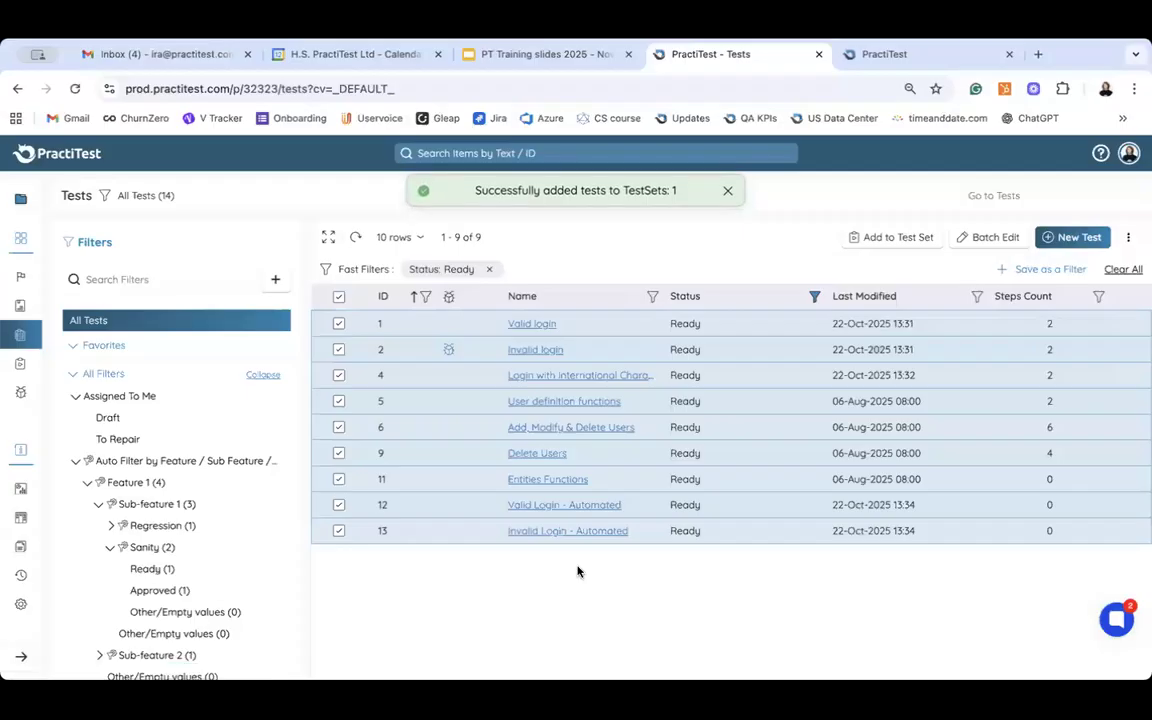
# Go to Test Sets & Runs, sort the test sets by ID and start a new test set named "All tests regression".
pyautogui.click(20, 363)
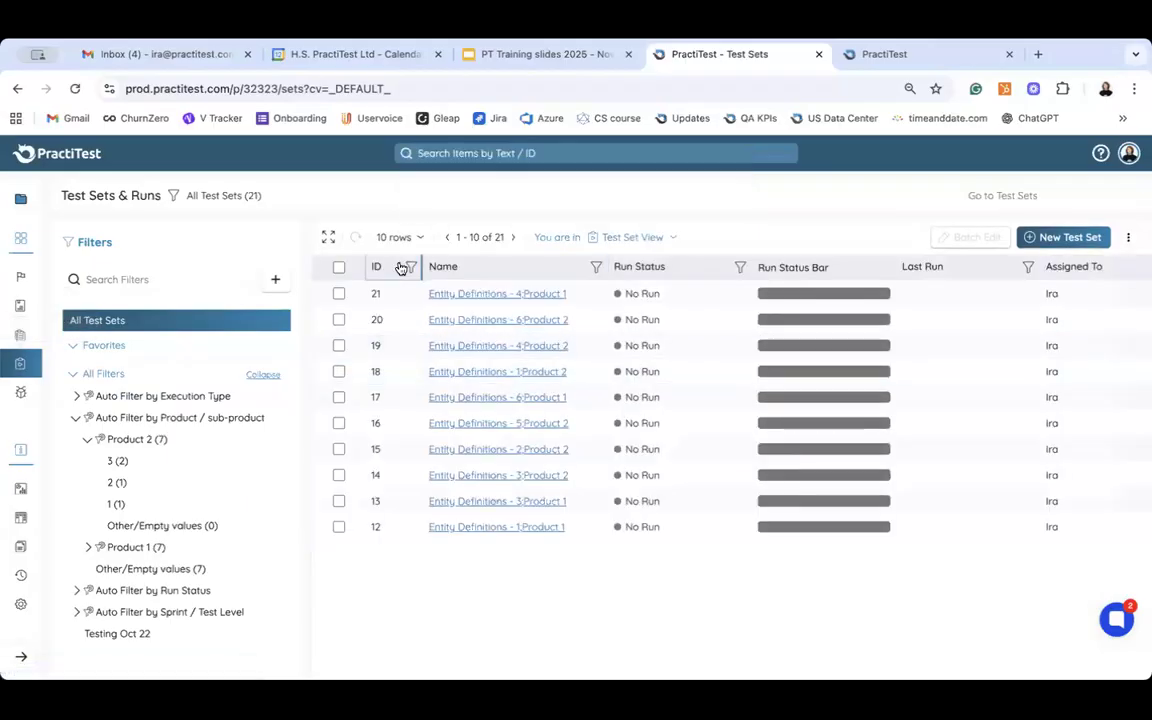
pyautogui.click(376, 268)
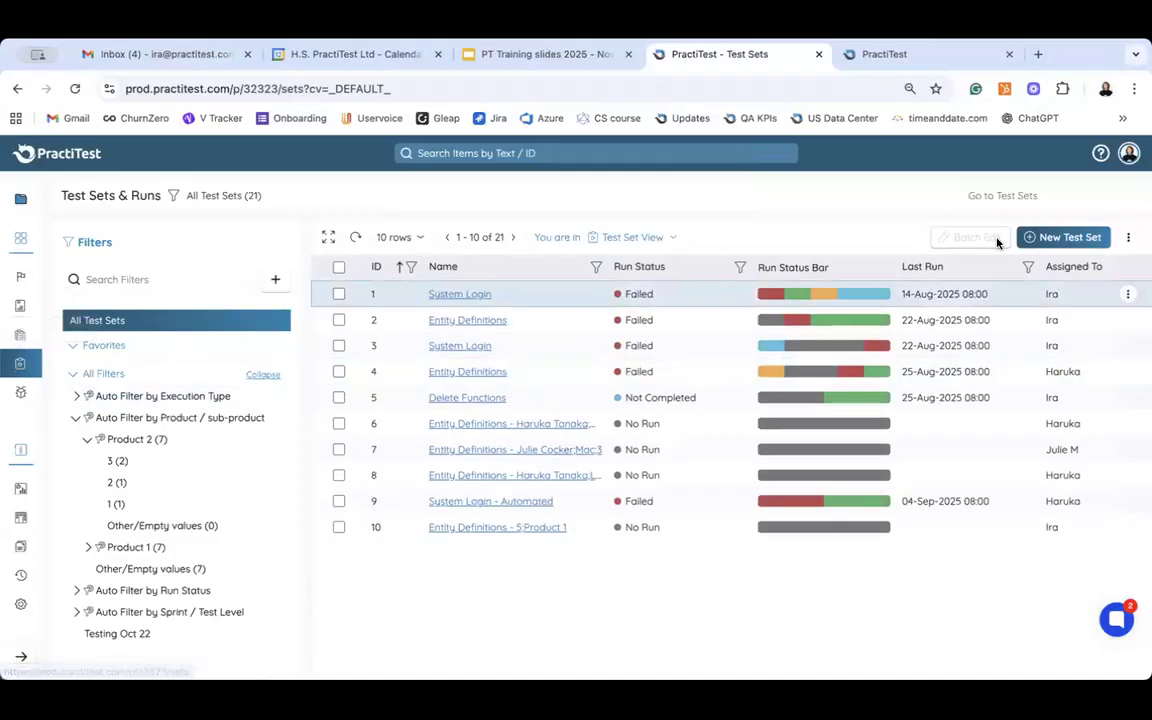
pyautogui.click(1044, 237)
pyautogui.click(212, 240)
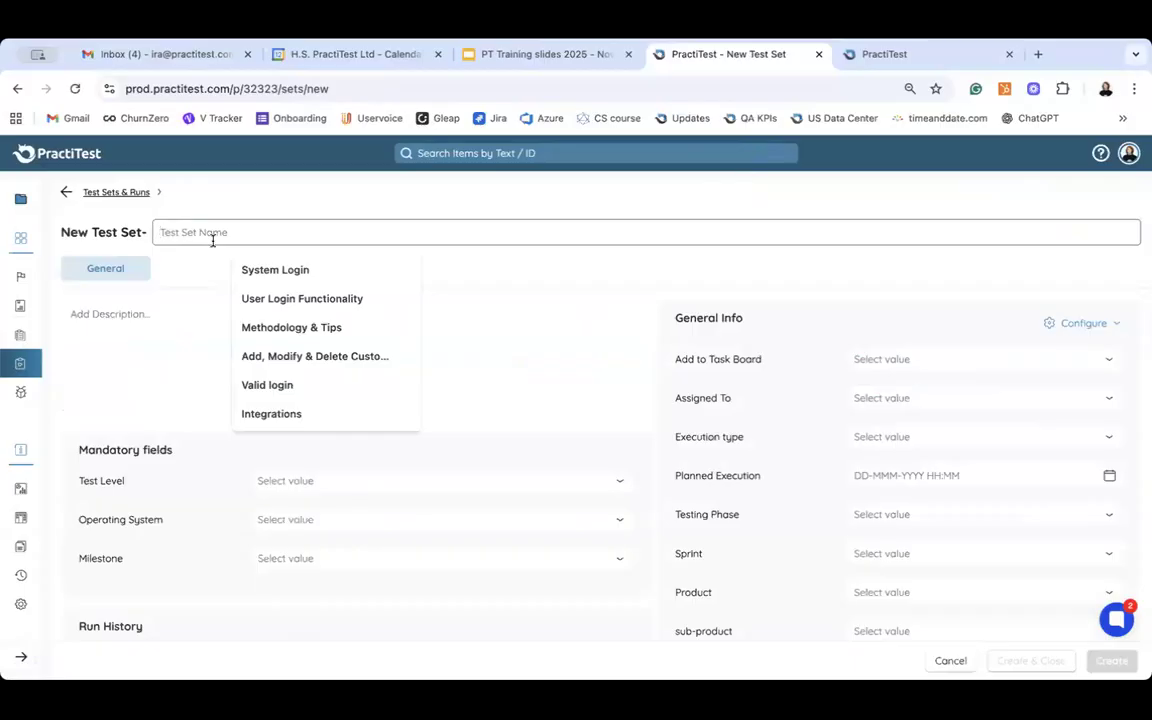
pyautogui.write('All tests regro')
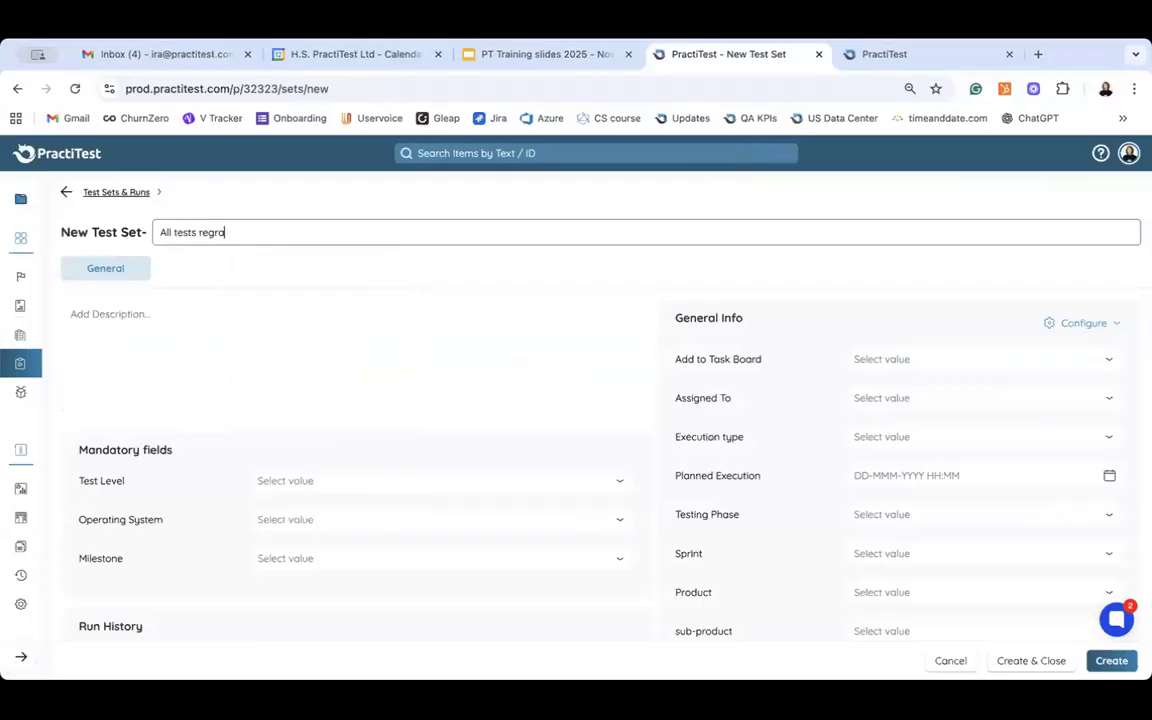
pyautogui.click(194, 319)
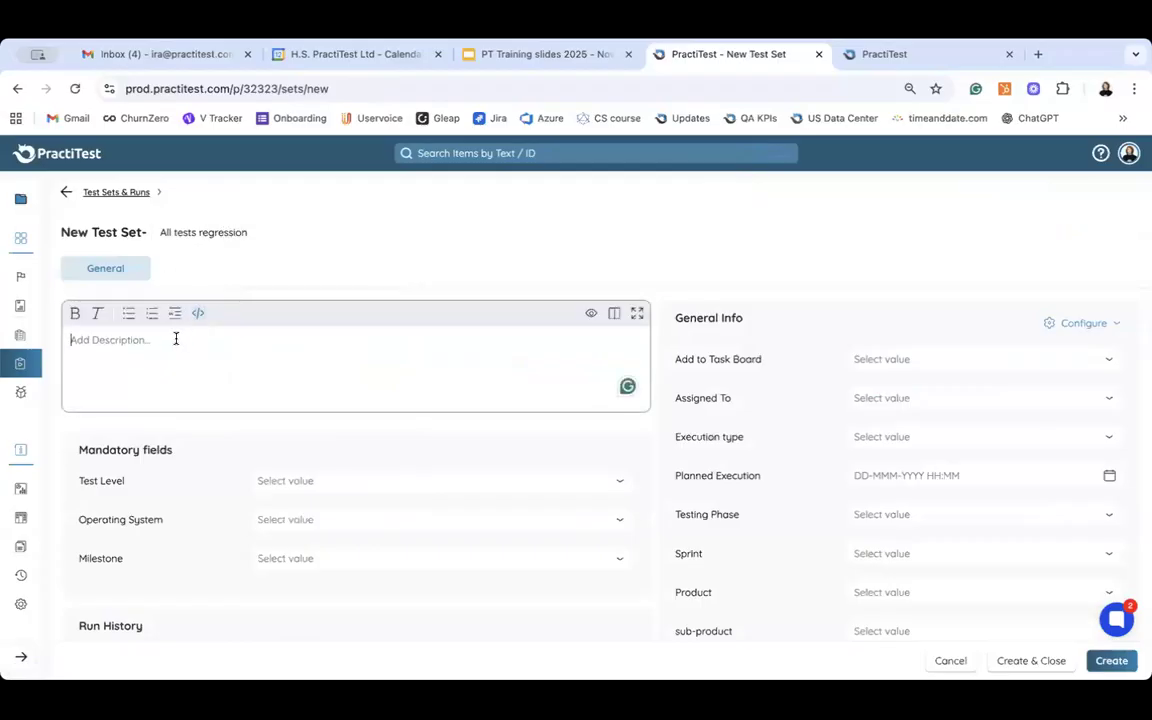
# Set the new test set's Test Level to Regression and look over the operating system options and remaining fields.
pyautogui.scroll(-1, 406, 422)
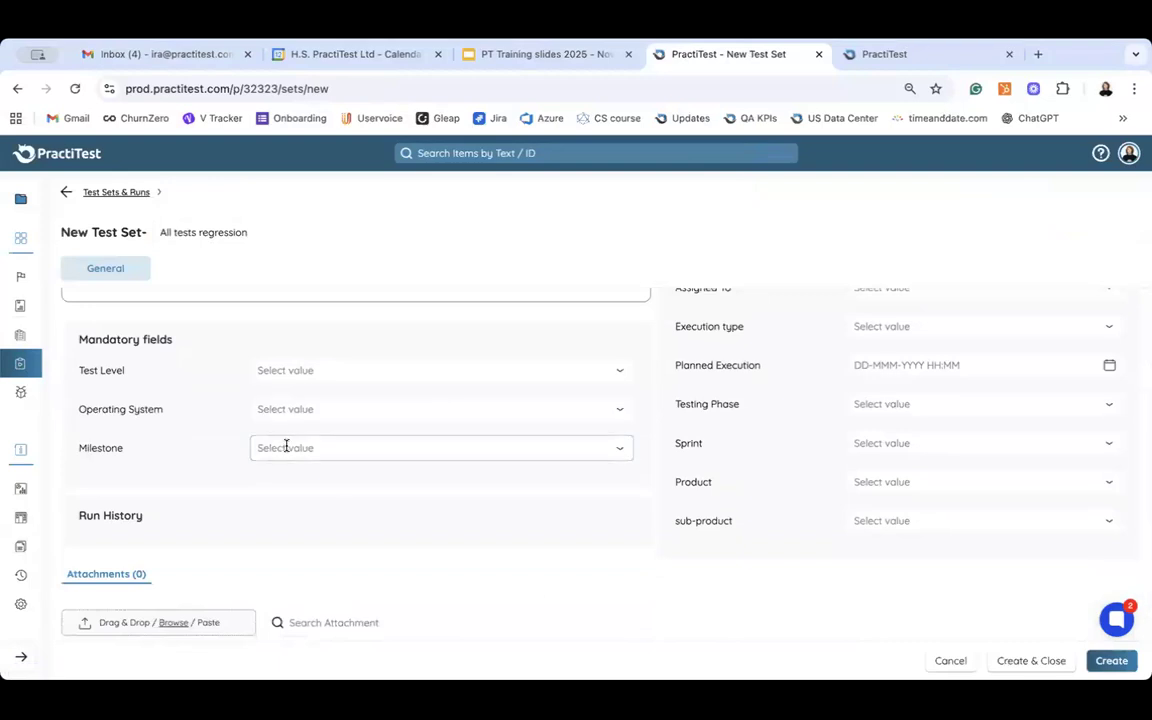
pyautogui.click(283, 374)
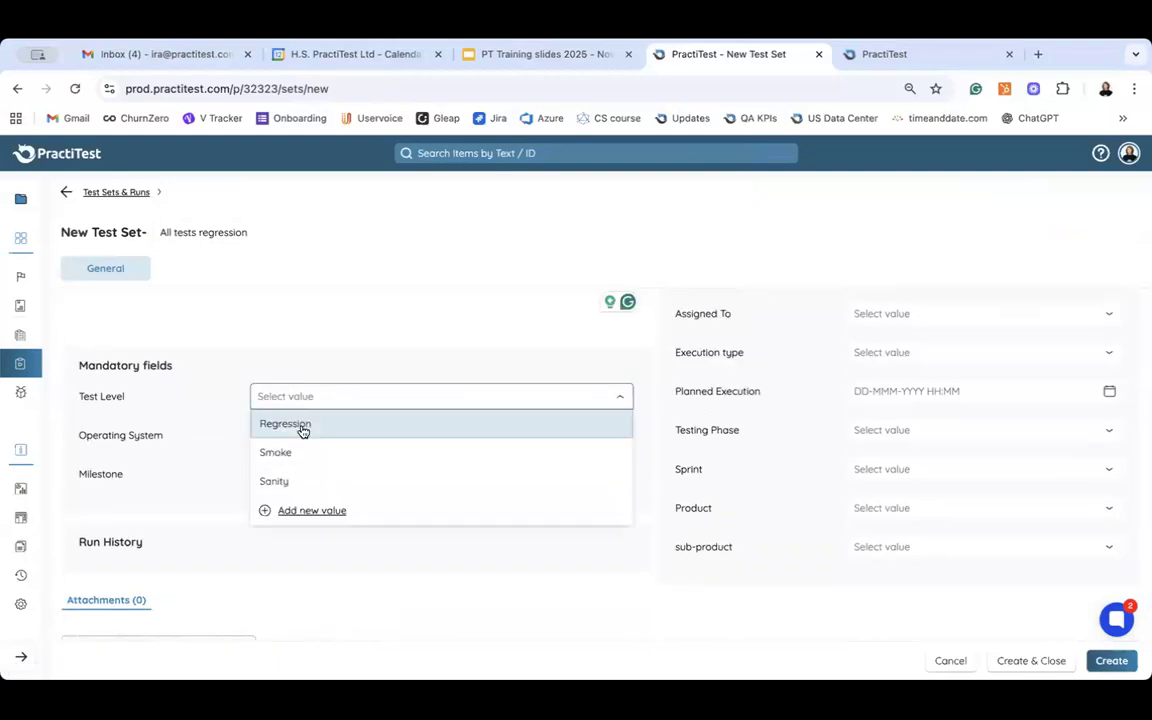
pyautogui.click(303, 425)
pyautogui.click(248, 435)
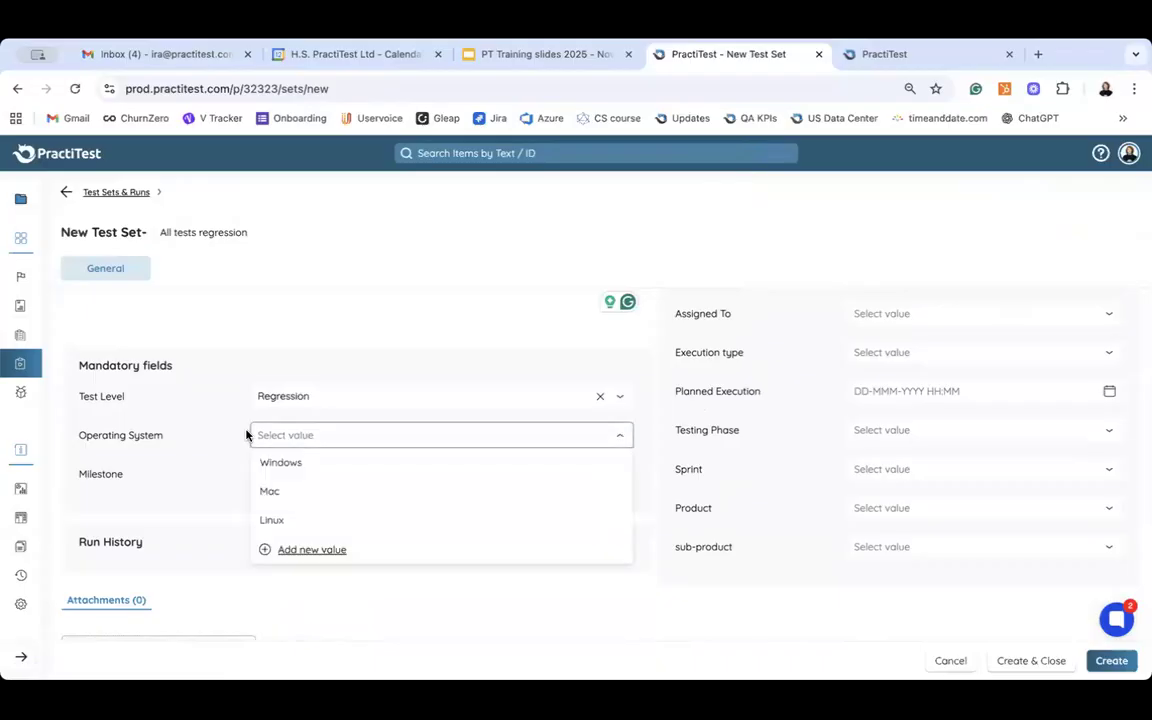
pyautogui.click(195, 453)
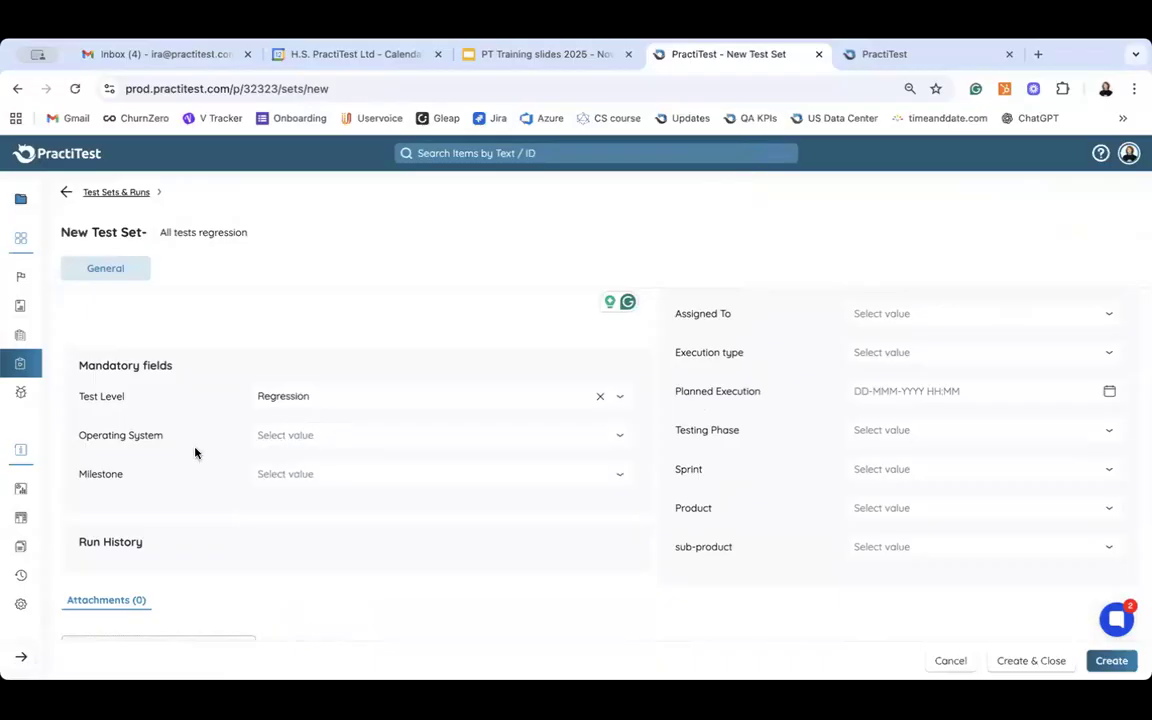
pyautogui.scroll(-1, 195, 452)
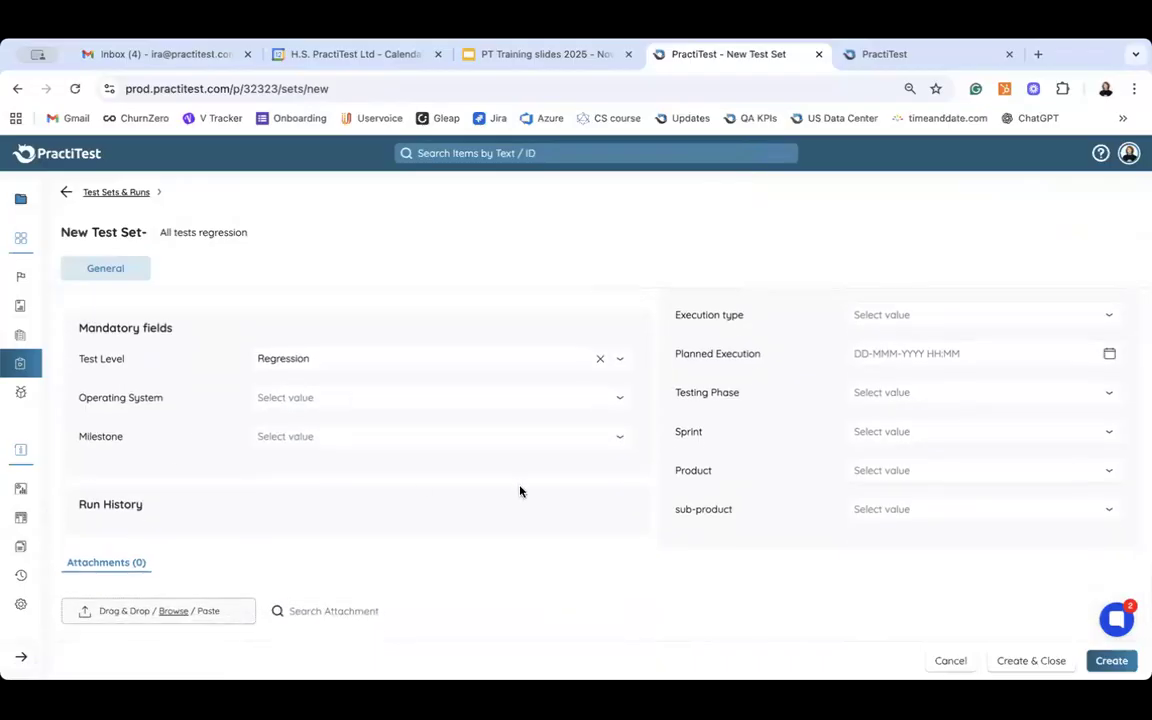
pyautogui.scroll(-1, 520, 491)
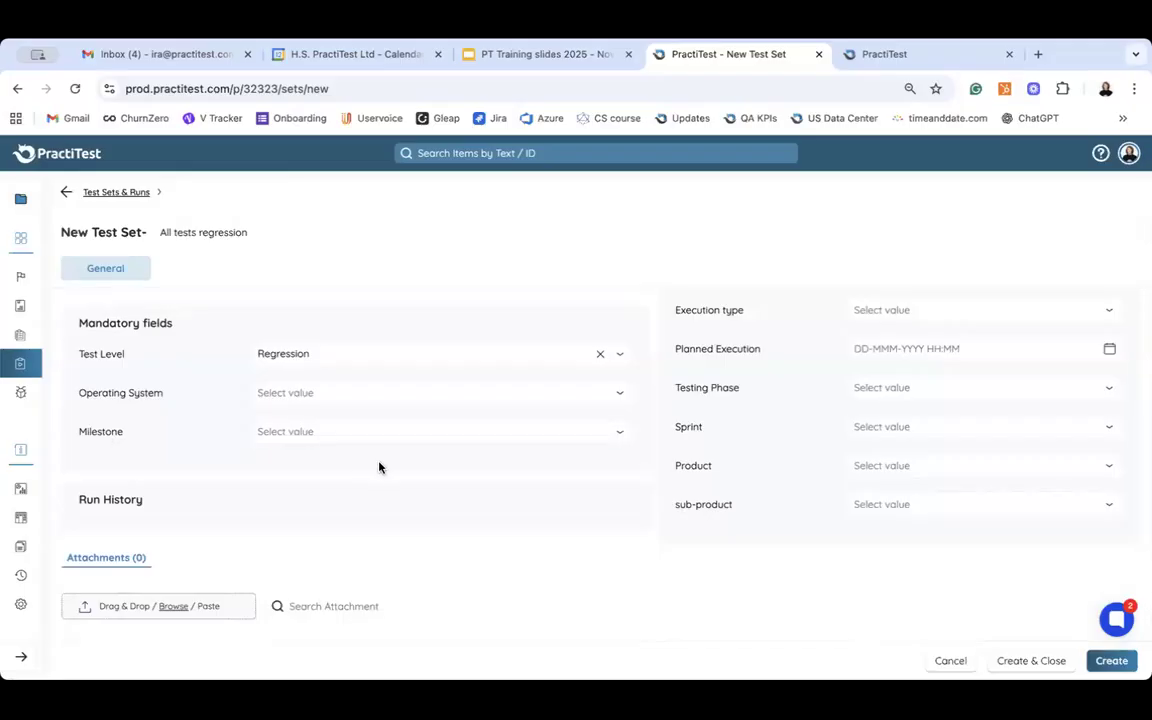
pyautogui.scroll(3, 379, 467)
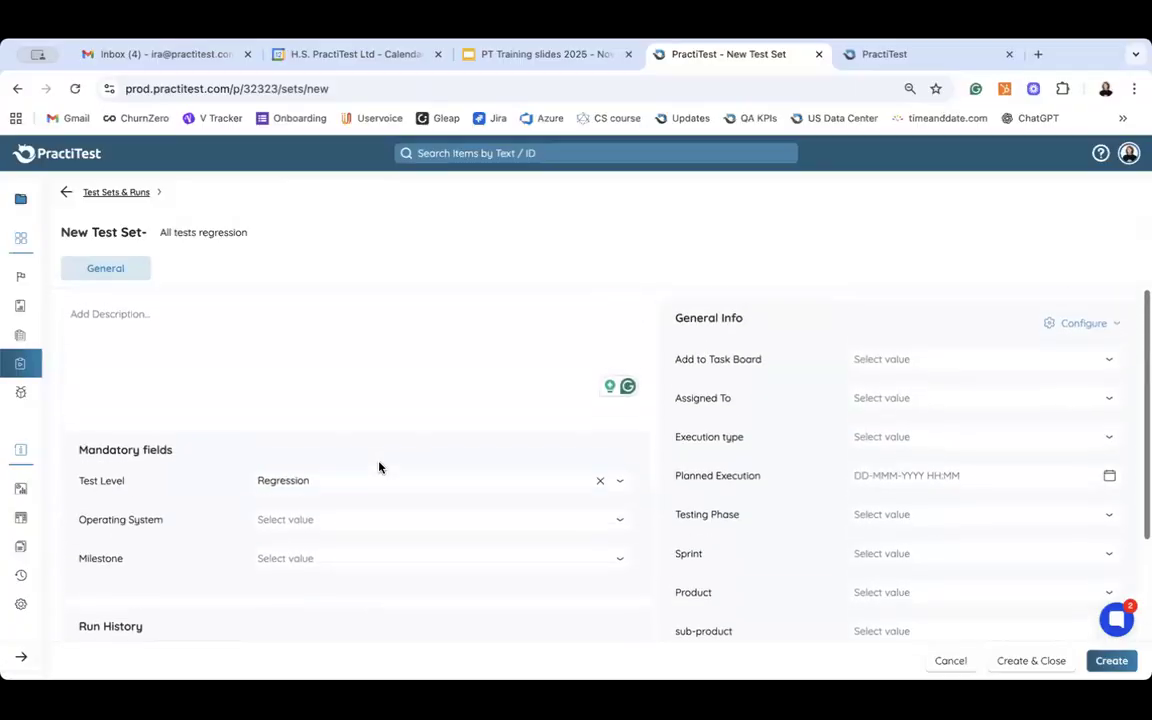
# Set the test set's Execution type to Manual and create the test set.
pyautogui.click(923, 440)
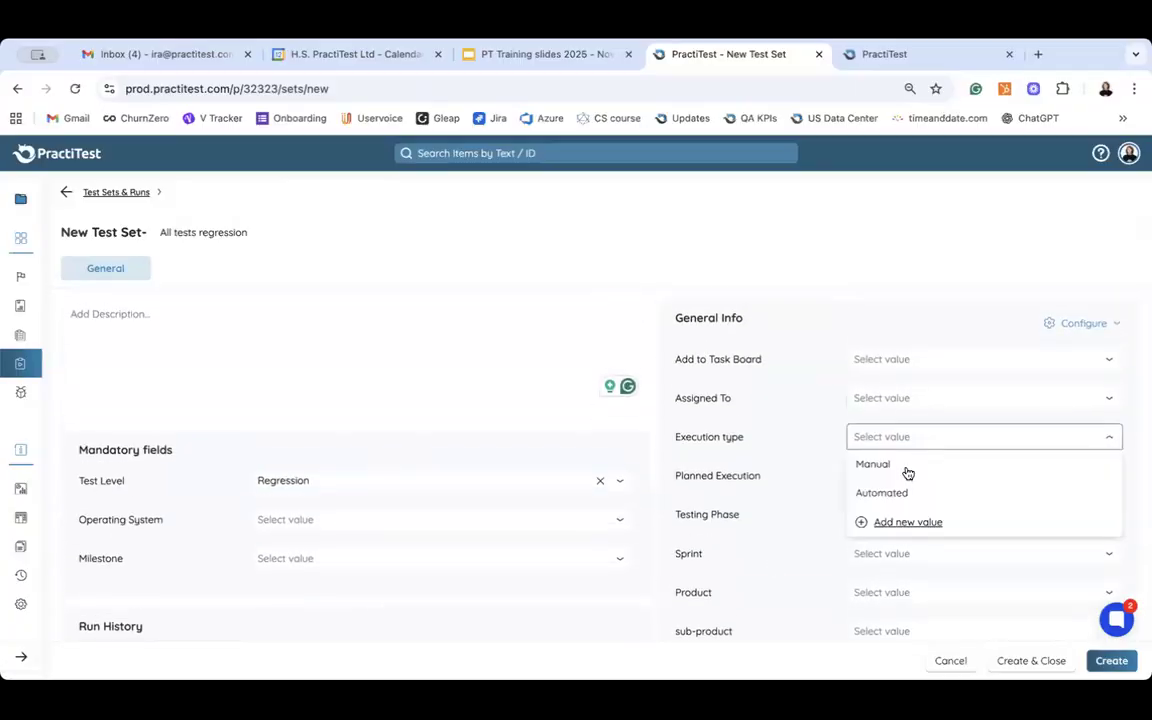
pyautogui.click(900, 470)
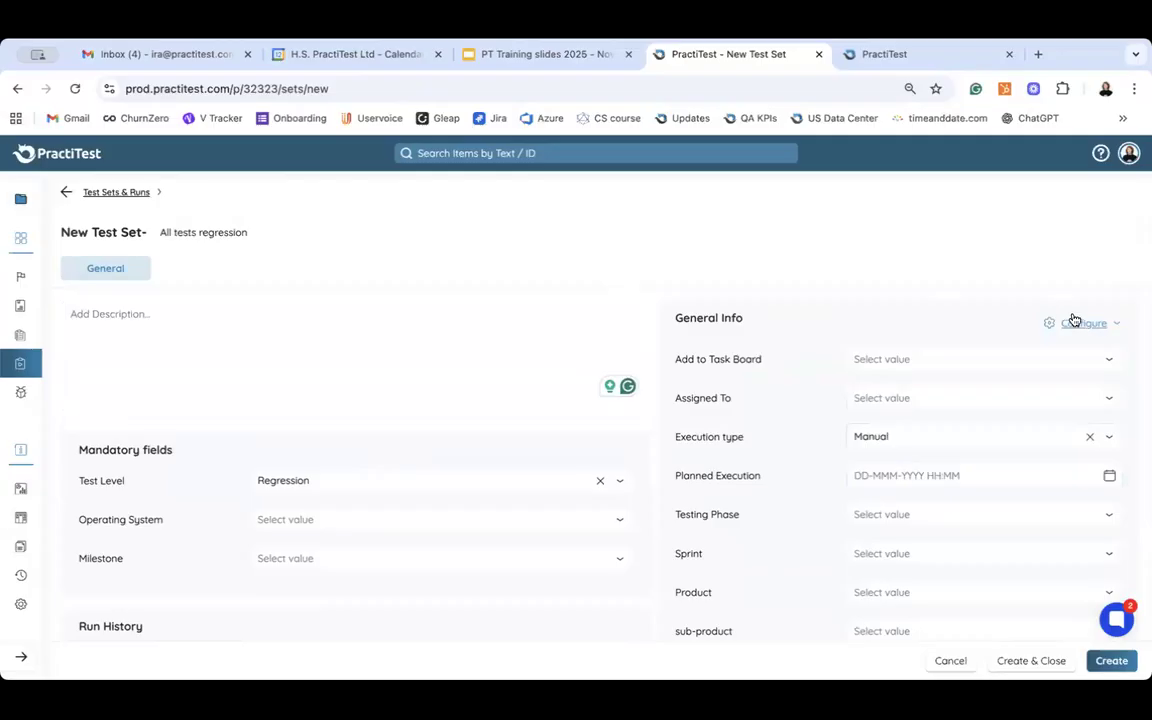
pyautogui.scroll(-1, 709, 334)
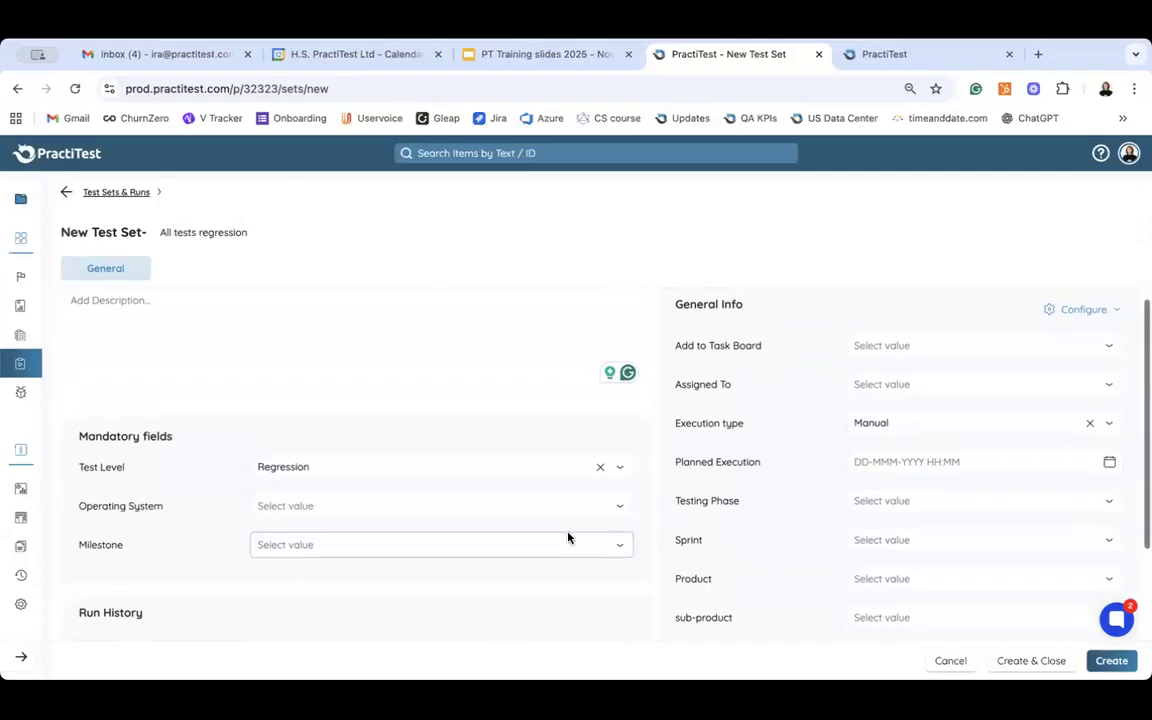
pyautogui.scroll(1, 890, 641)
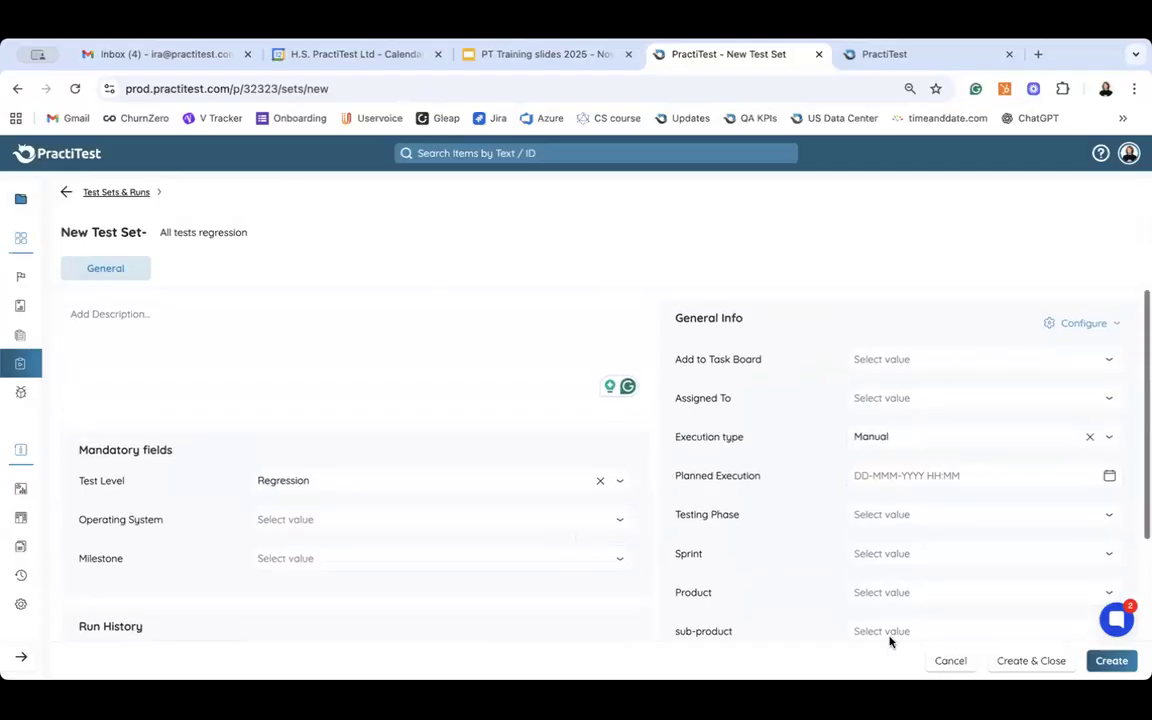
pyautogui.click(1110, 661)
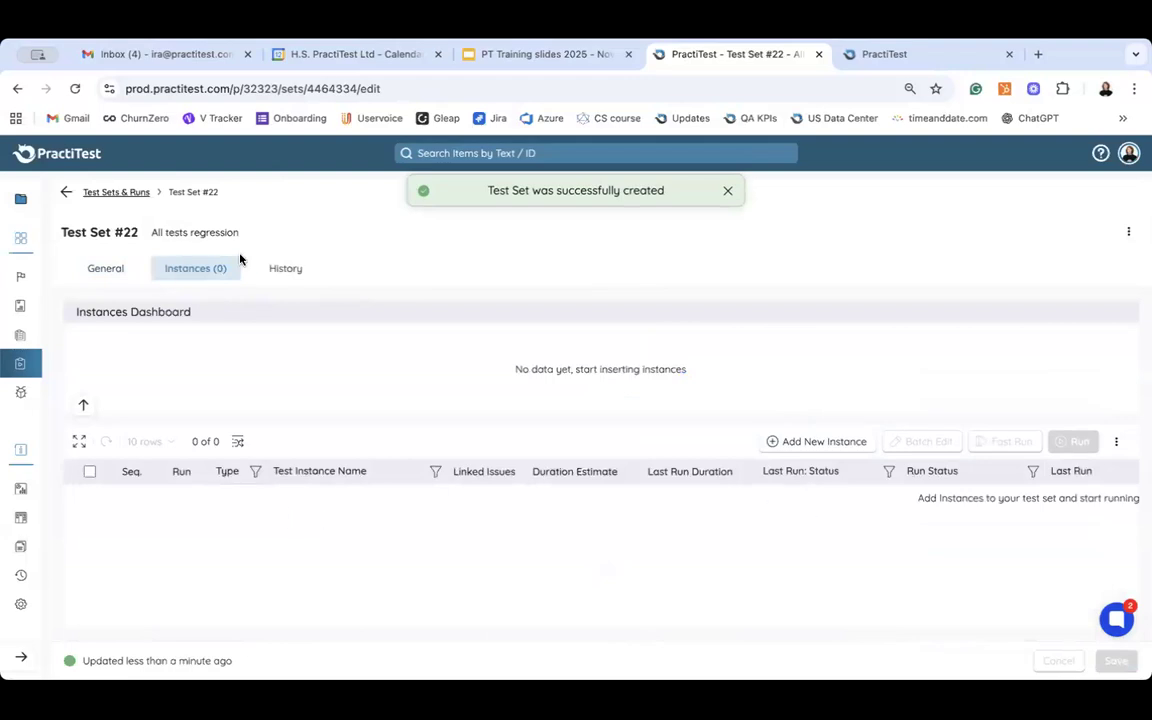
# Start adding test instances to the All tests regression set, look through the auto filters and list All Tests.
pyautogui.click(819, 447)
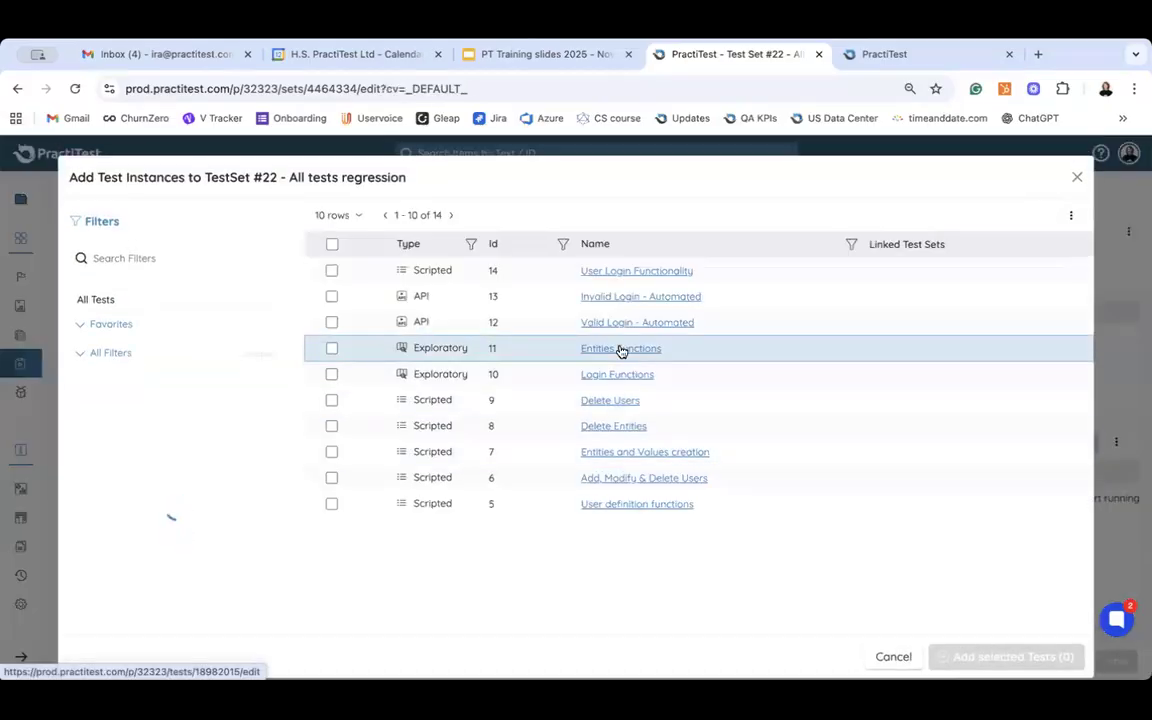
pyautogui.scroll(-2, 206, 424)
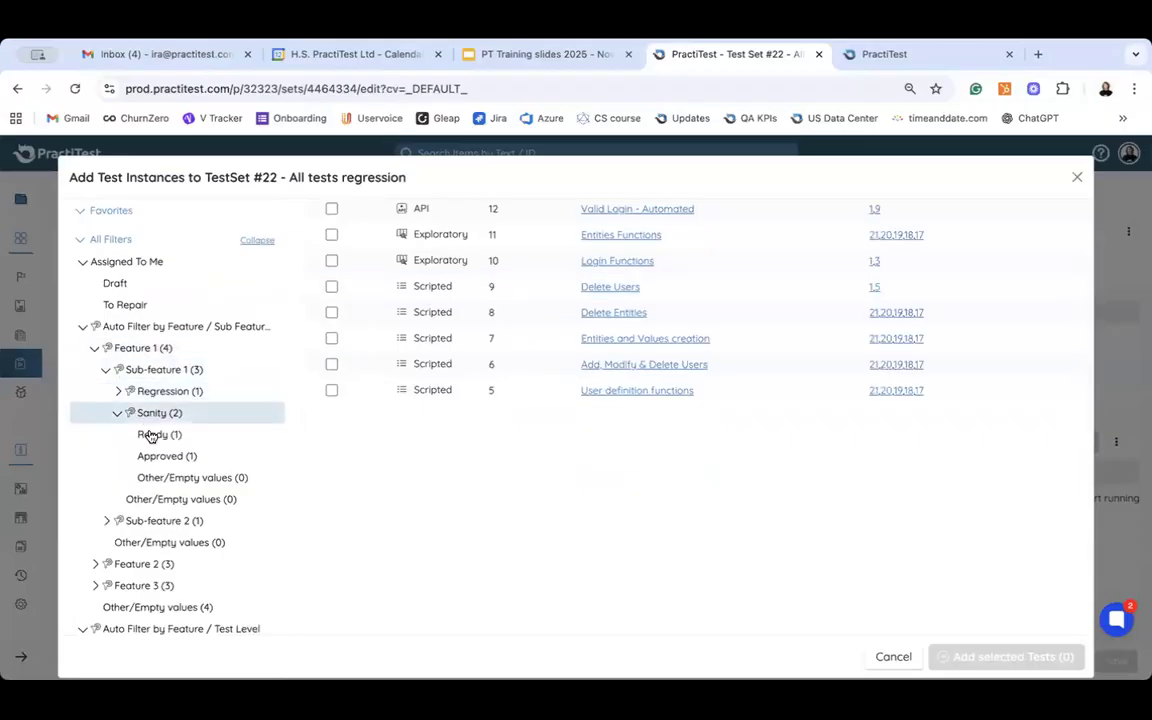
pyautogui.click(94, 333)
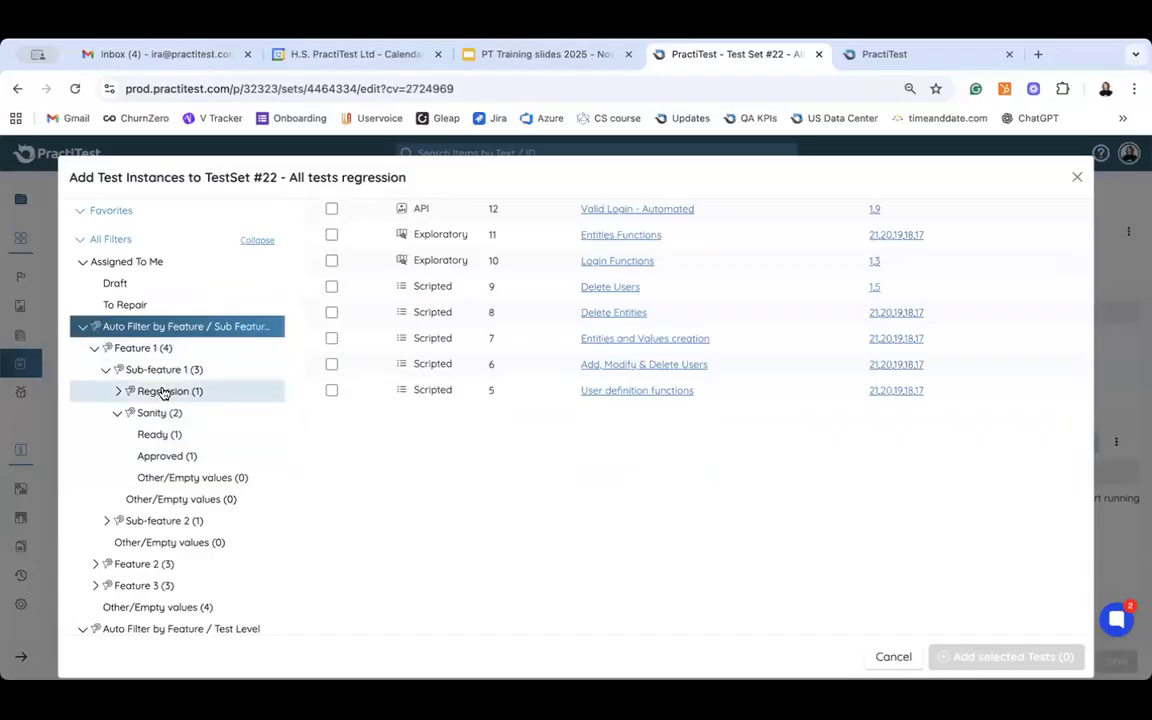
pyautogui.scroll(2, 144, 342)
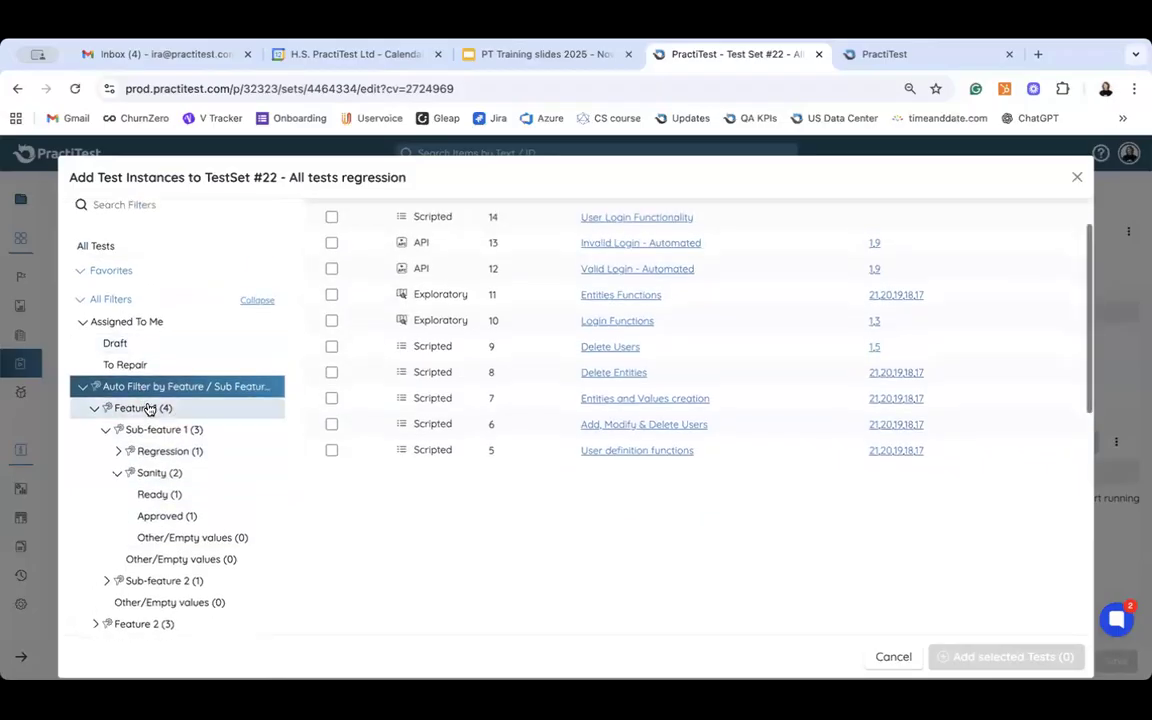
pyautogui.scroll(2, 148, 408)
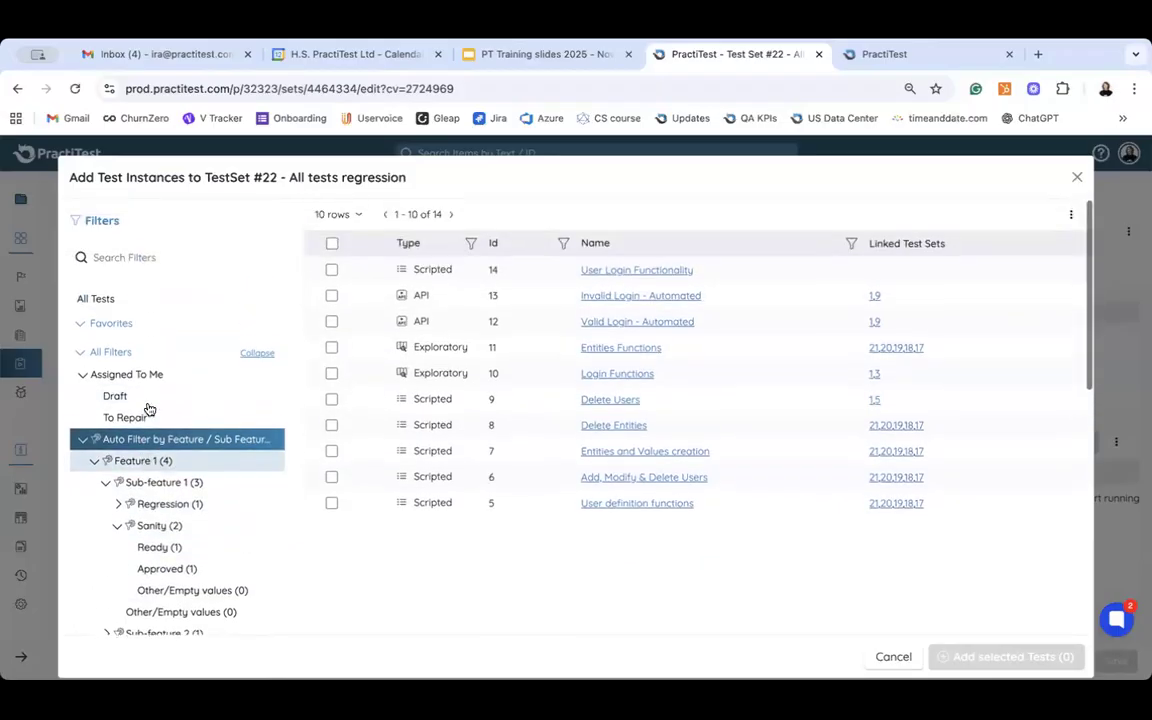
pyautogui.click(104, 304)
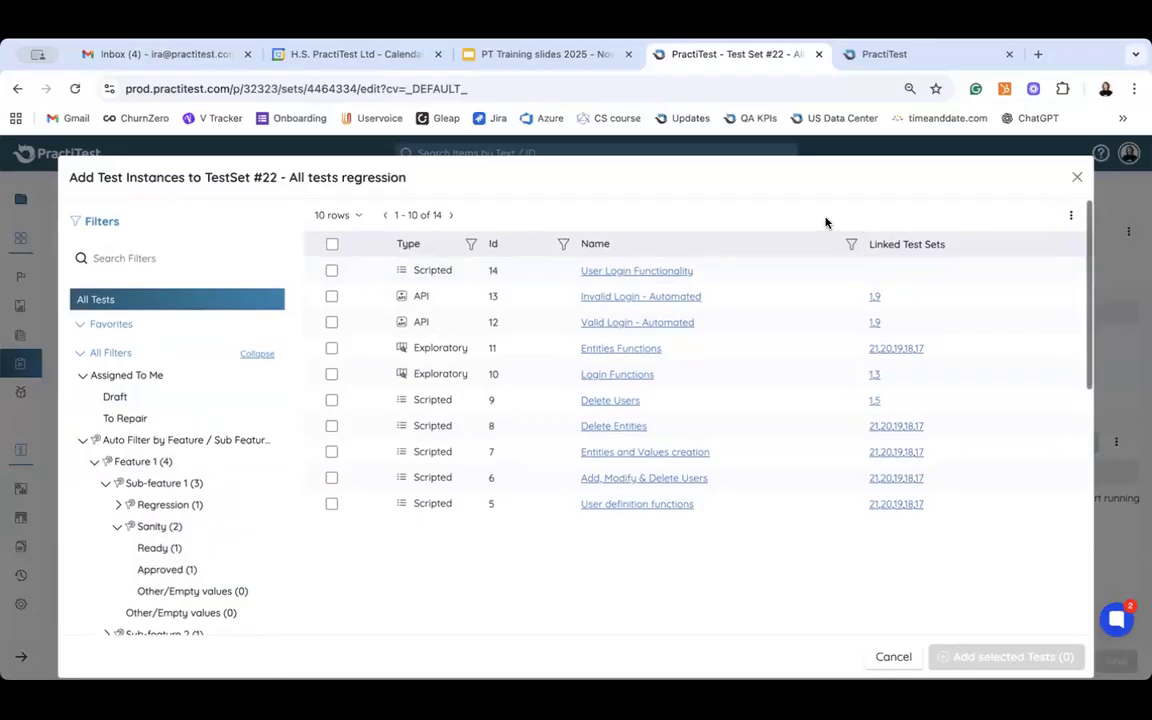
# Add the Status column to the list of tests in the Add Test Instances dialog.
pyautogui.click(1071, 215)
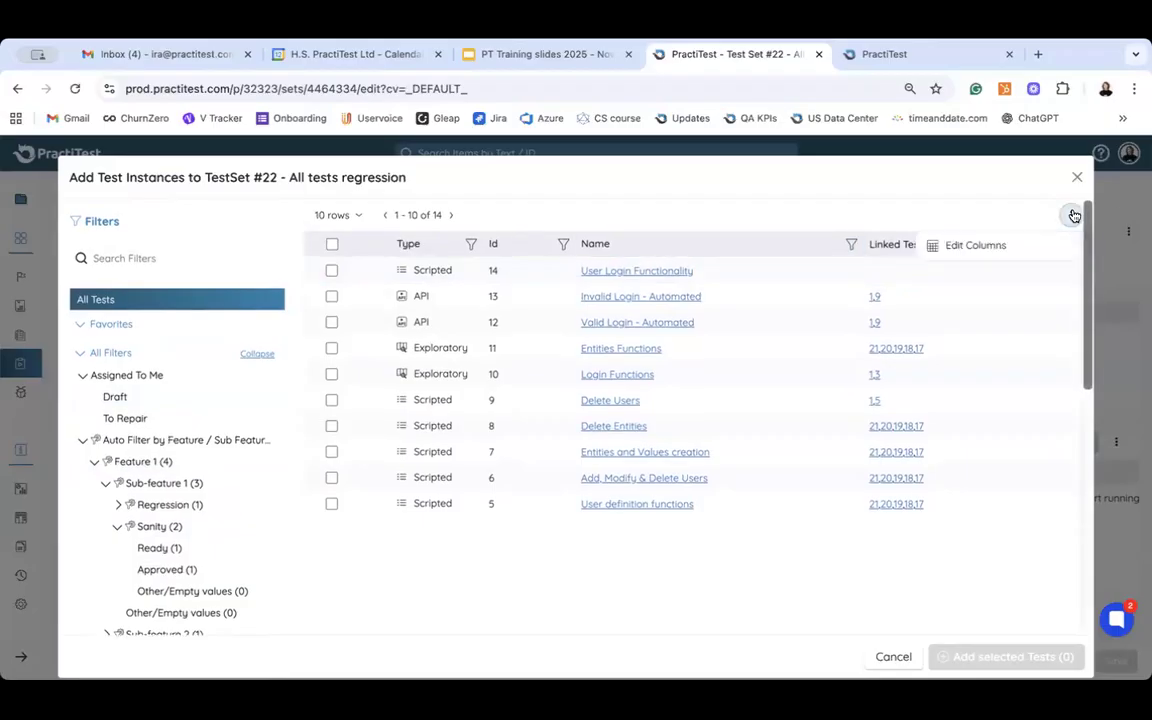
pyautogui.click(1011, 242)
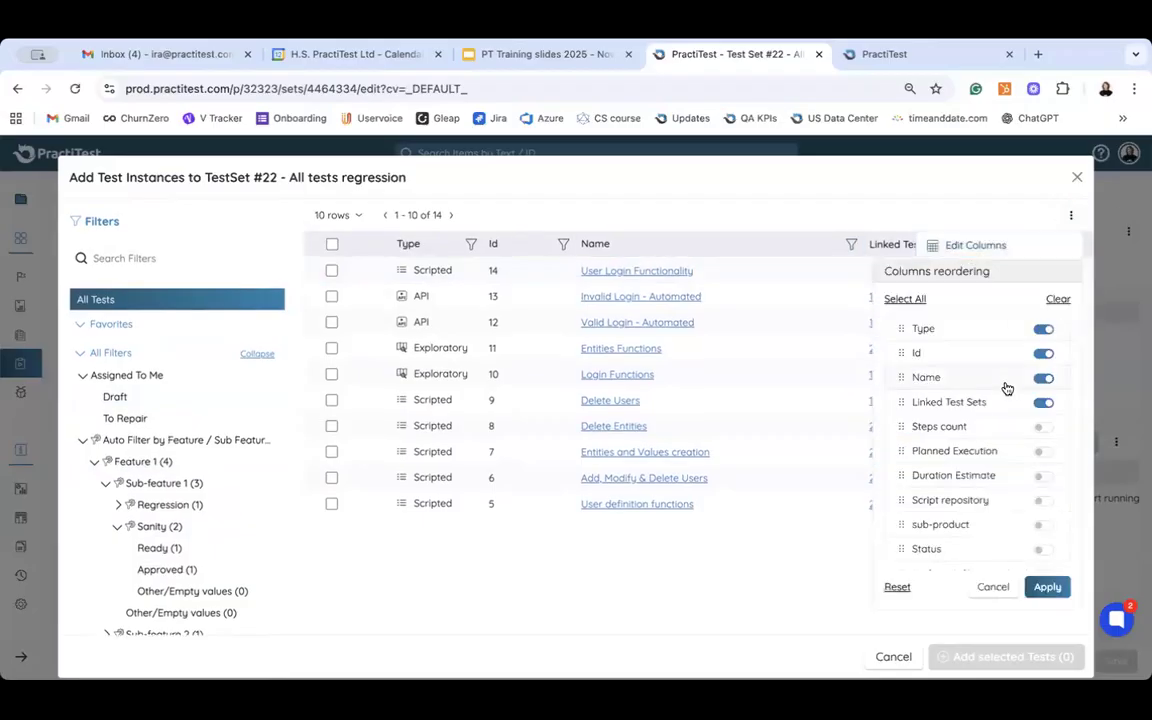
pyautogui.scroll(-1, 1007, 388)
pyautogui.scroll(-3, 1007, 388)
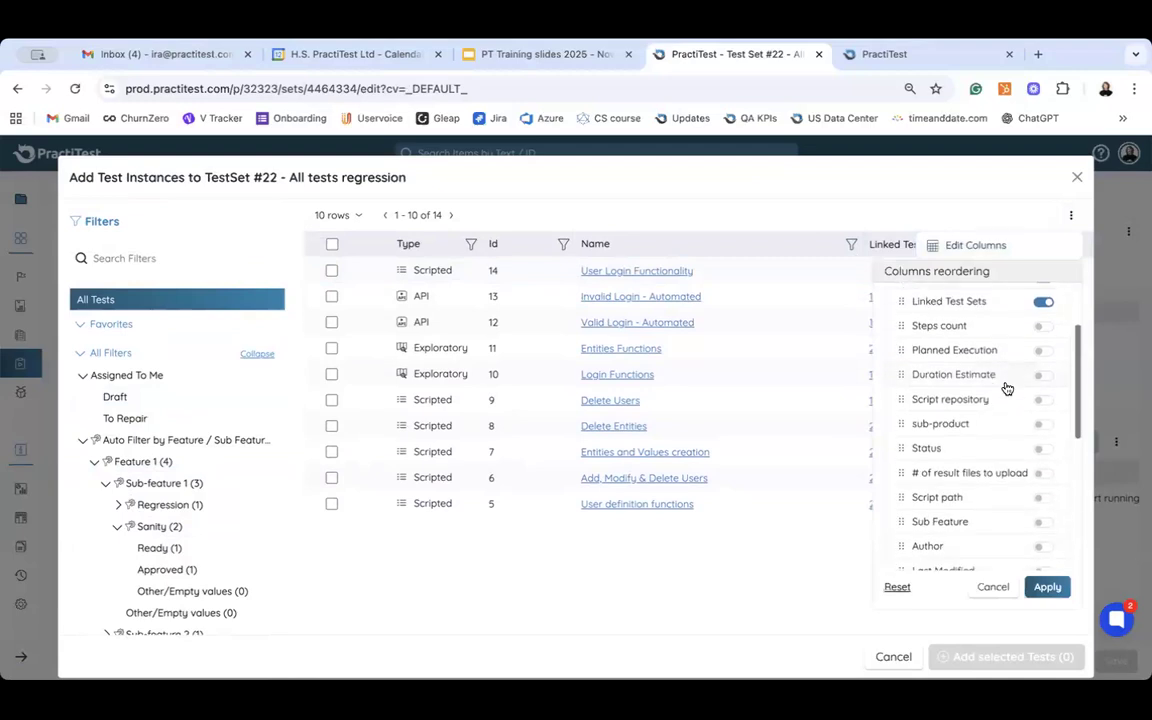
pyautogui.scroll(-1, 1007, 388)
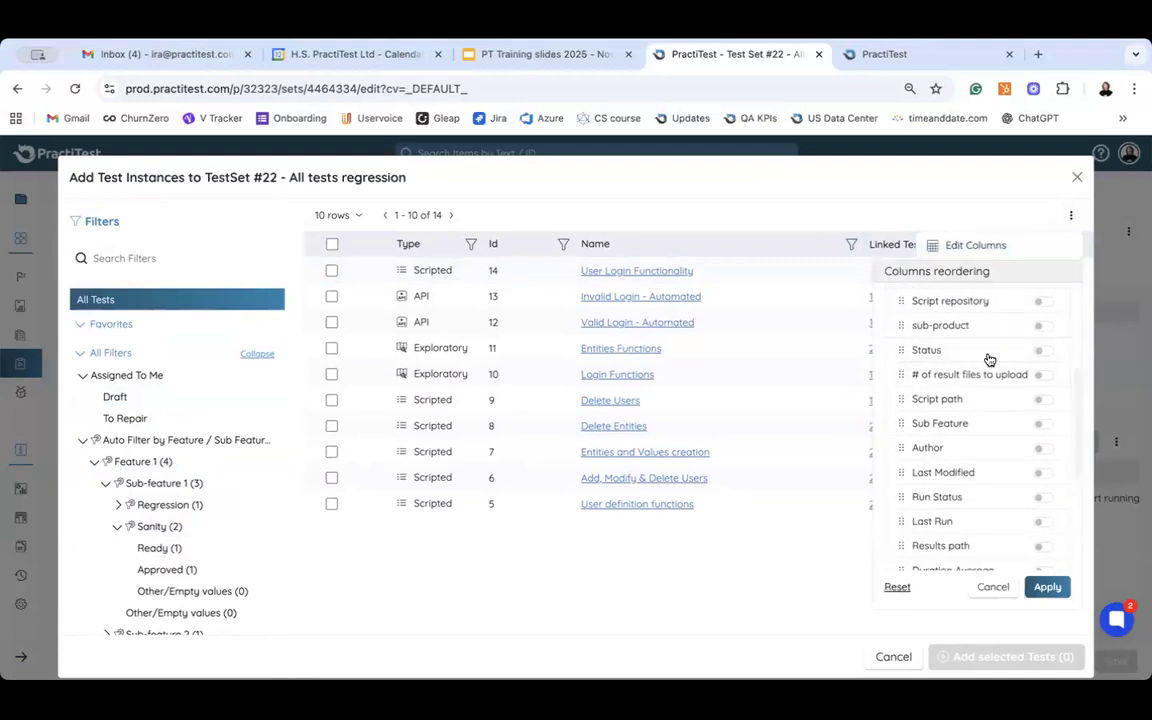
pyautogui.click(1043, 352)
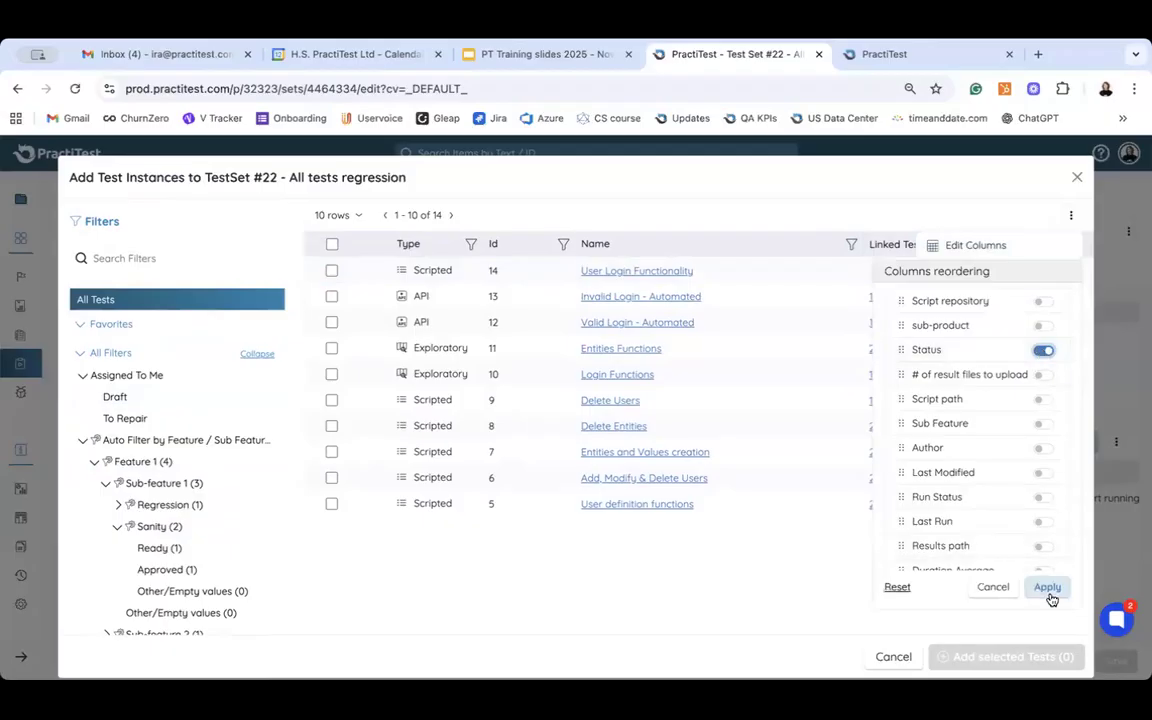
pyautogui.click(1048, 589)
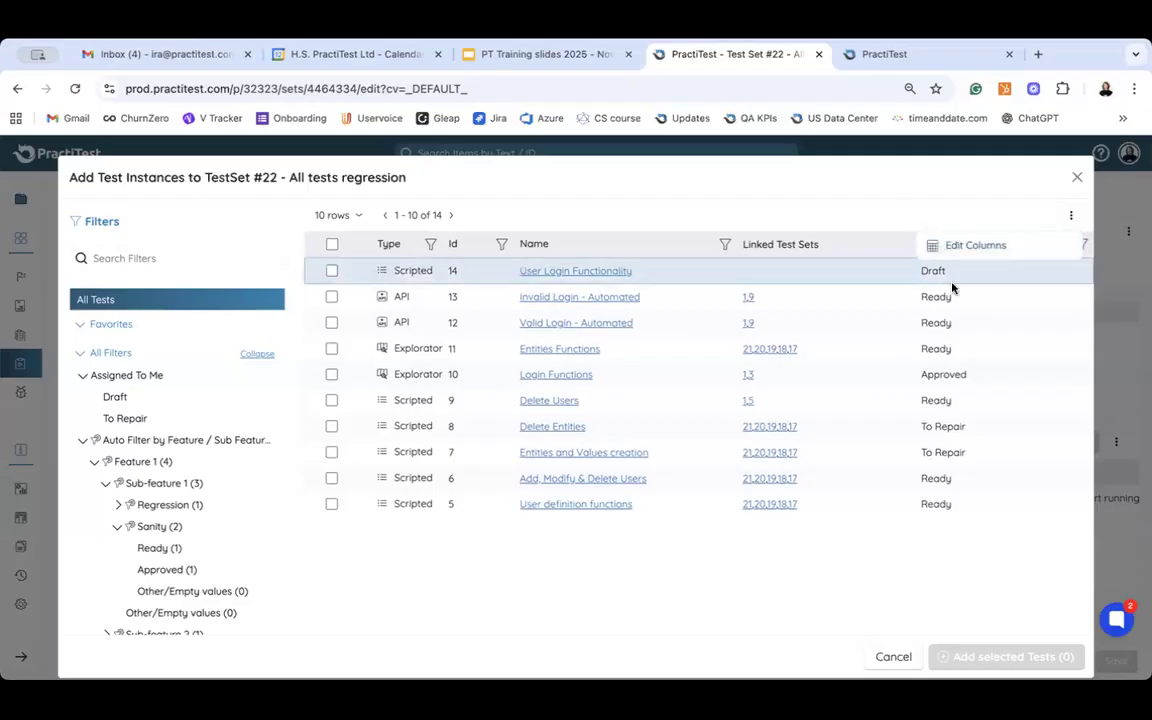
# Filter the tests to the Ready and Approved statuses and add all the filtered tests to the All tests regression set.
pyautogui.click(1084, 247)
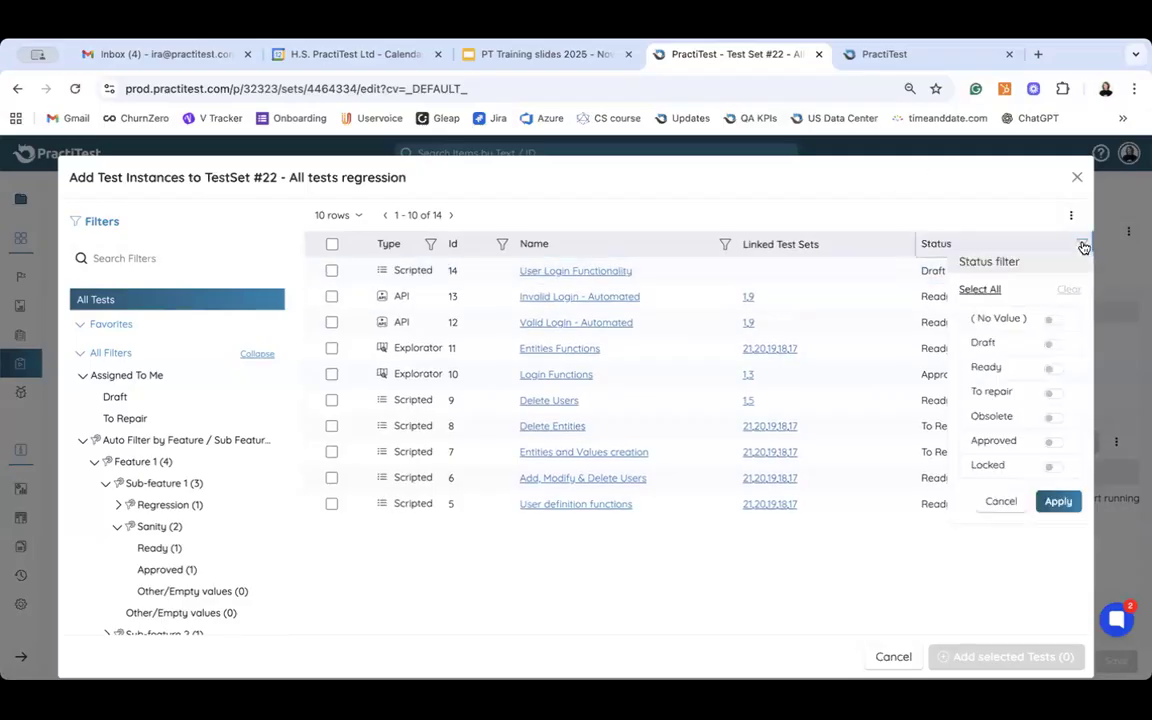
pyautogui.click(1053, 369)
pyautogui.click(1054, 443)
pyautogui.click(1060, 502)
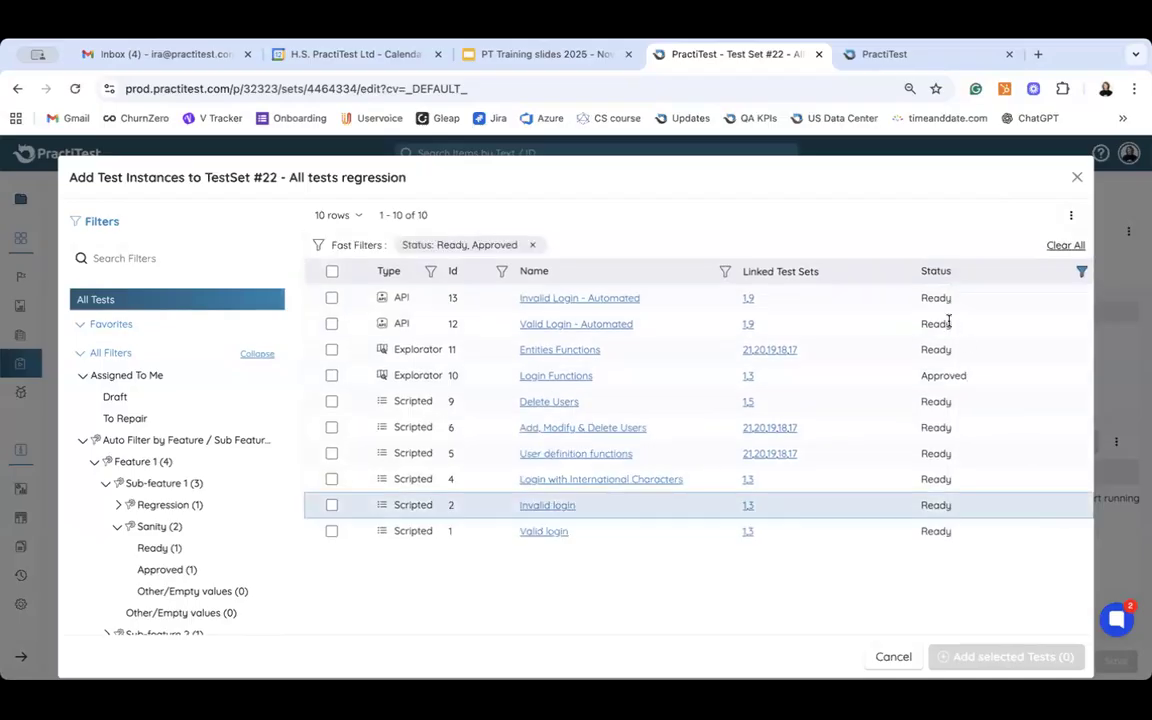
pyautogui.click(332, 273)
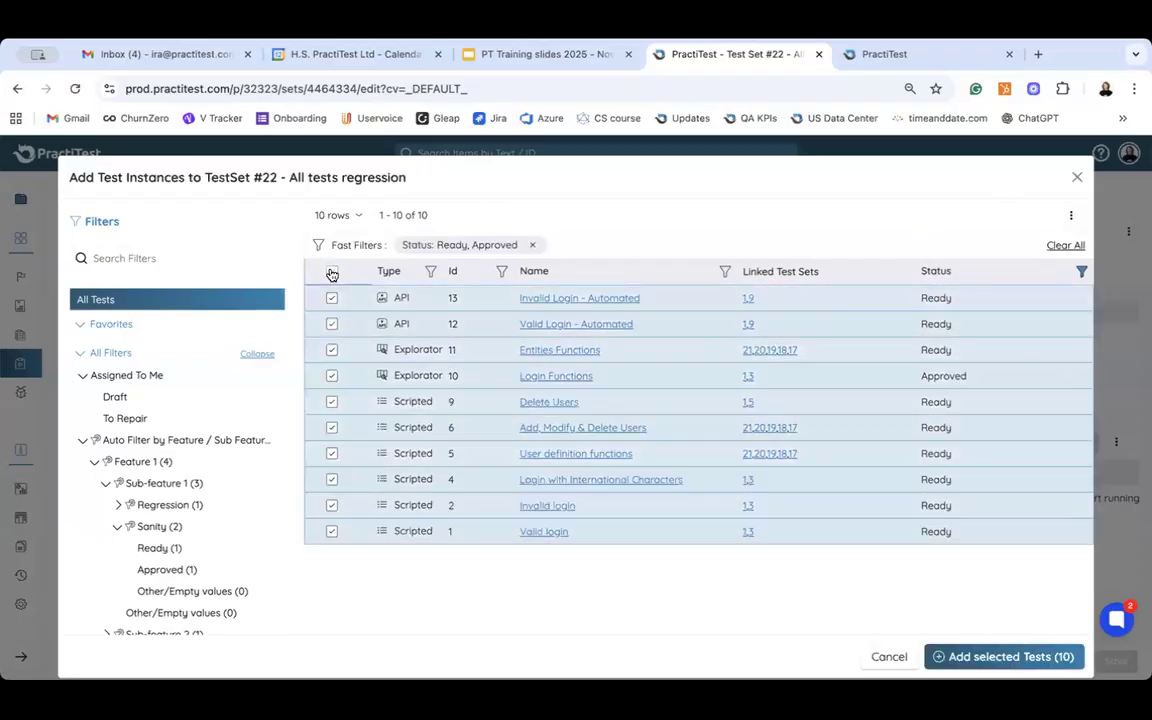
pyautogui.click(1037, 657)
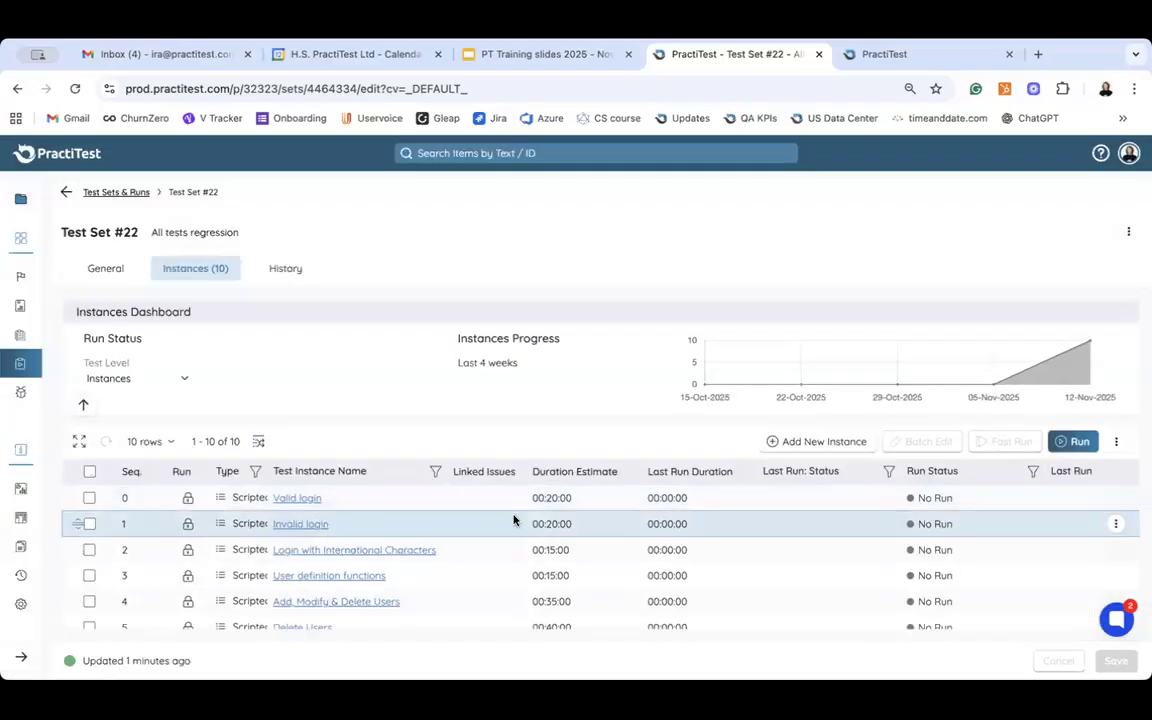
# Widen the Type column of the instances table so the full type names fit, and review the test instances and their run locks.
pyautogui.scroll(-1, 513, 520)
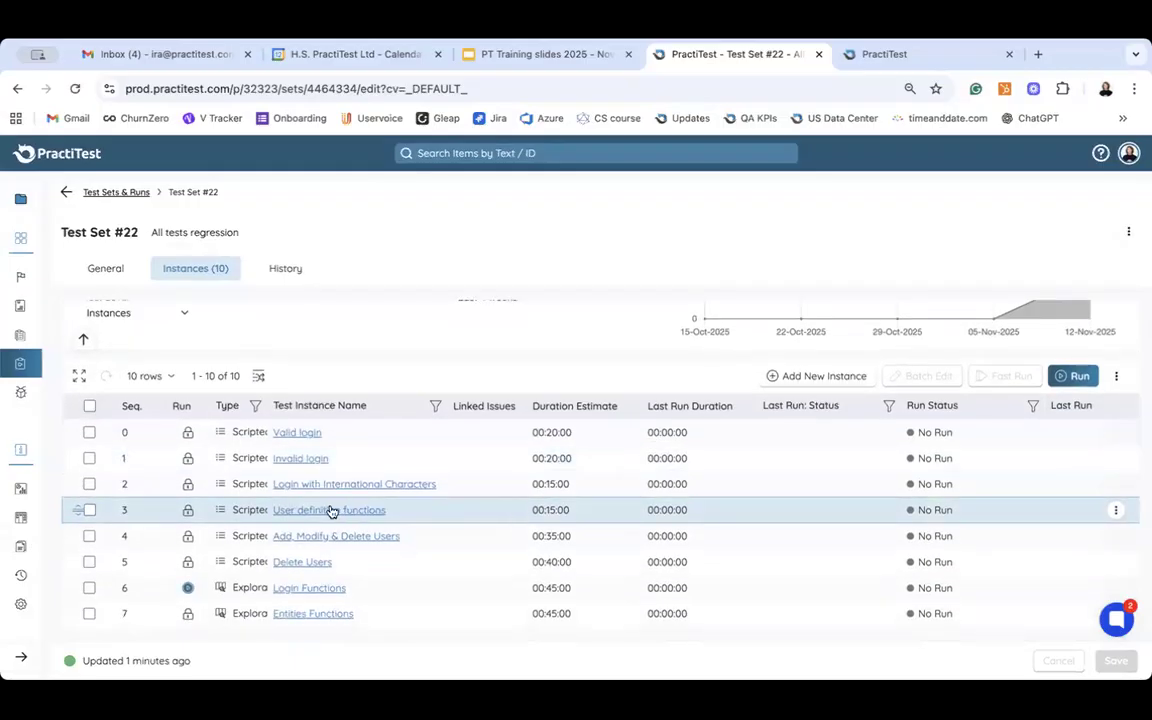
pyautogui.scroll(-1, 329, 512)
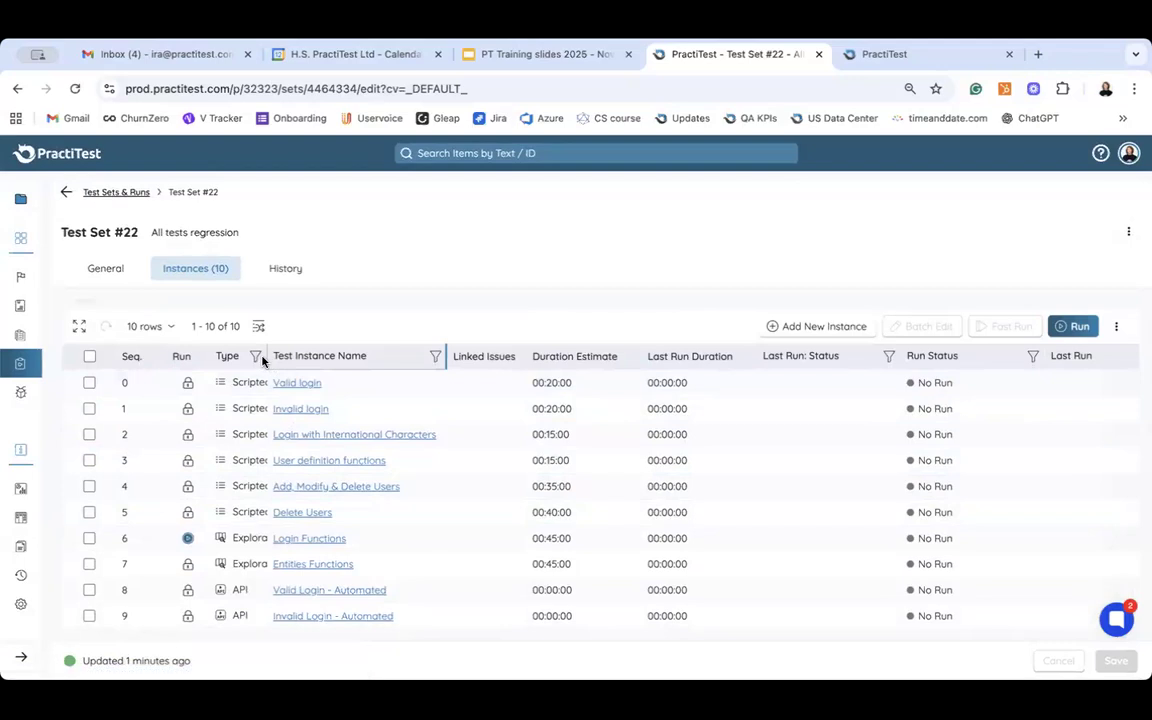
pyautogui.moveTo(263, 362); pyautogui.dragTo(316, 381)
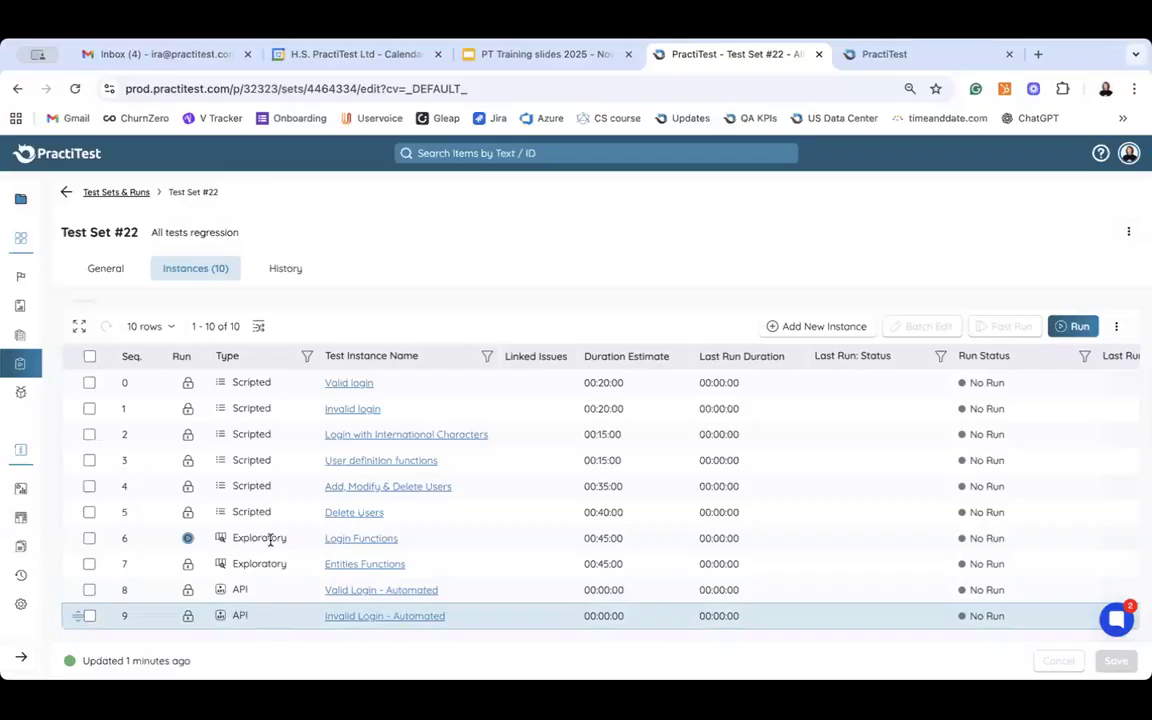
pyautogui.scroll(2, 270, 537)
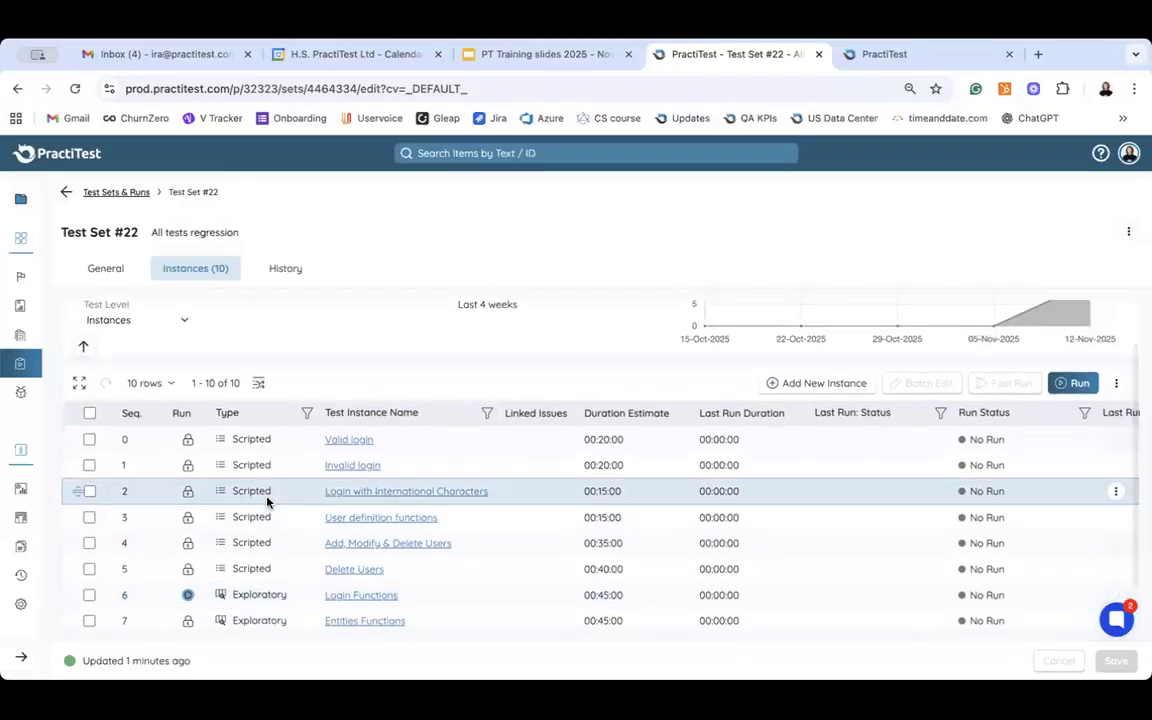
pyautogui.scroll(-2, 373, 550)
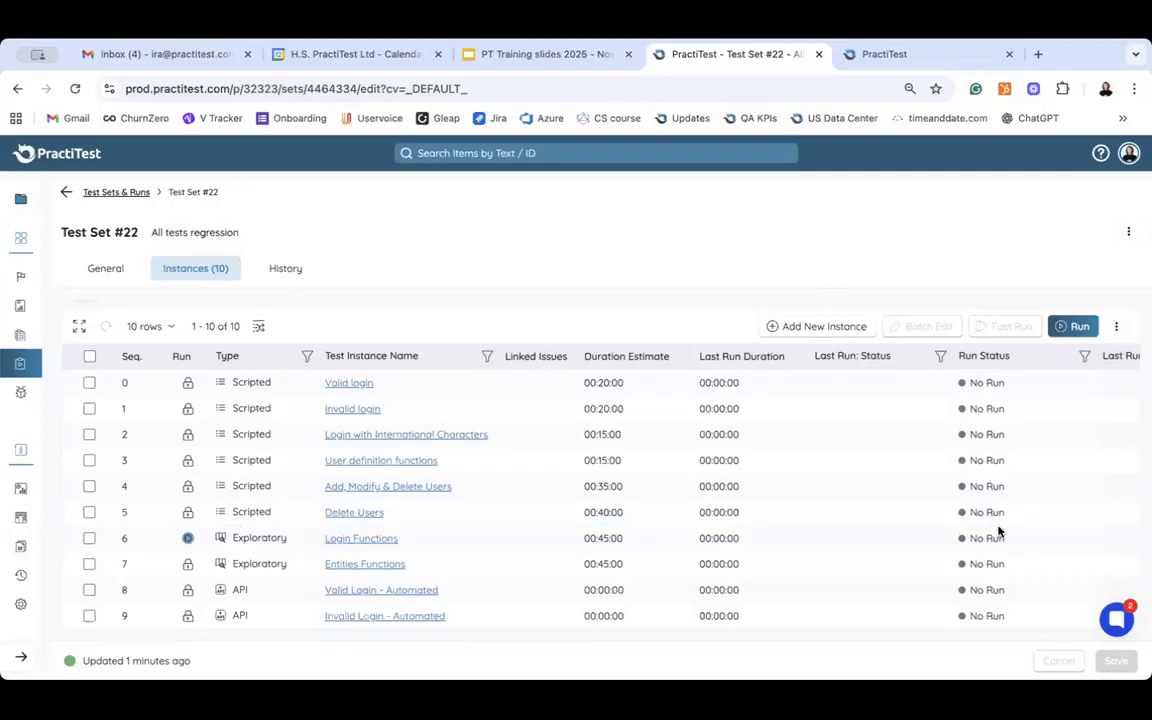
pyautogui.scroll(3, 998, 527)
pyautogui.scroll(-3, 998, 527)
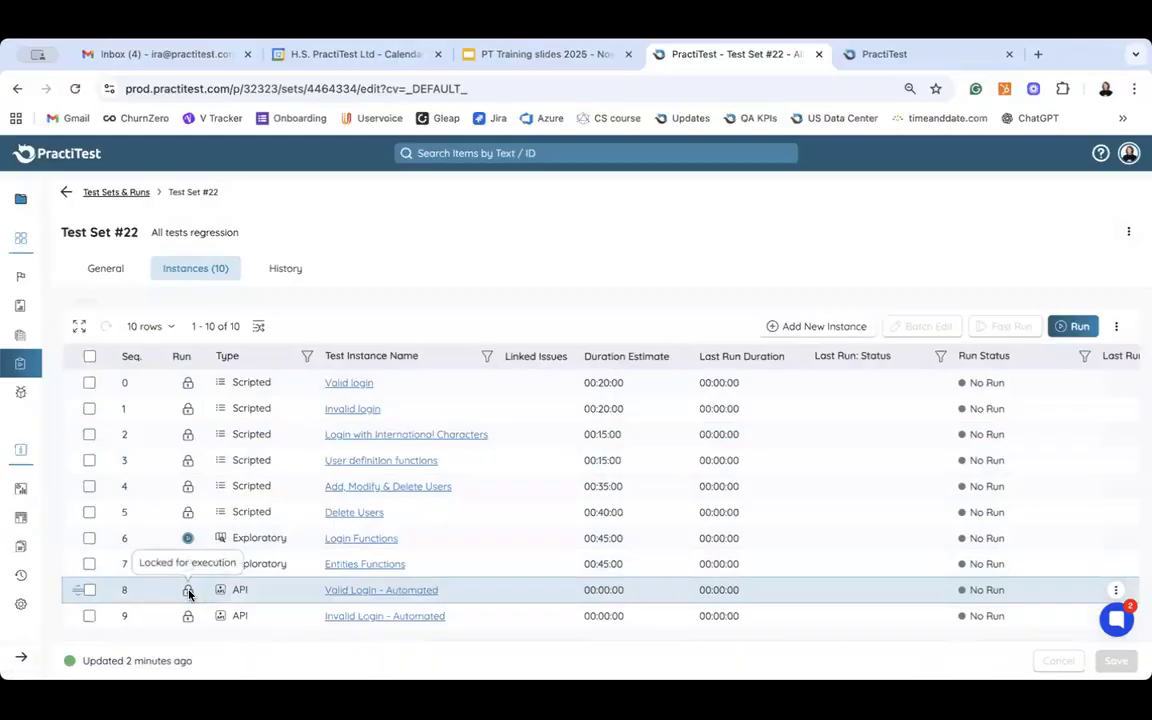
# Go to the Workflow page of the project settings and set the entity type to Test.
pyautogui.click(21, 612)
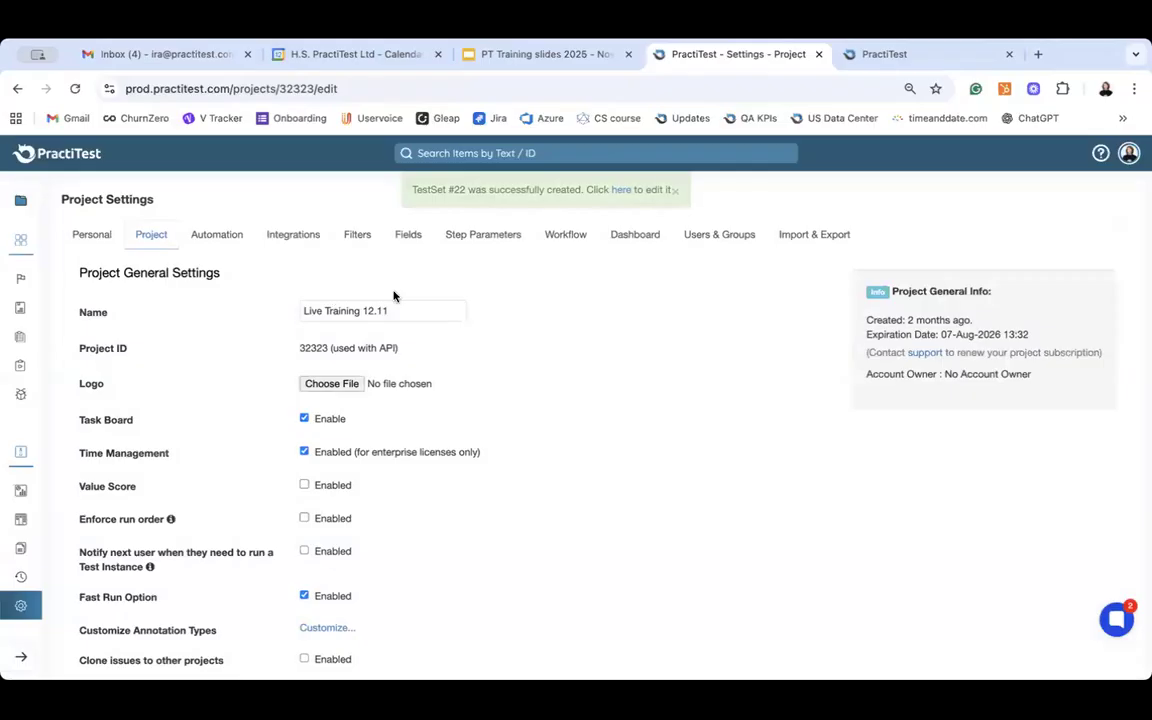
pyautogui.click(581, 237)
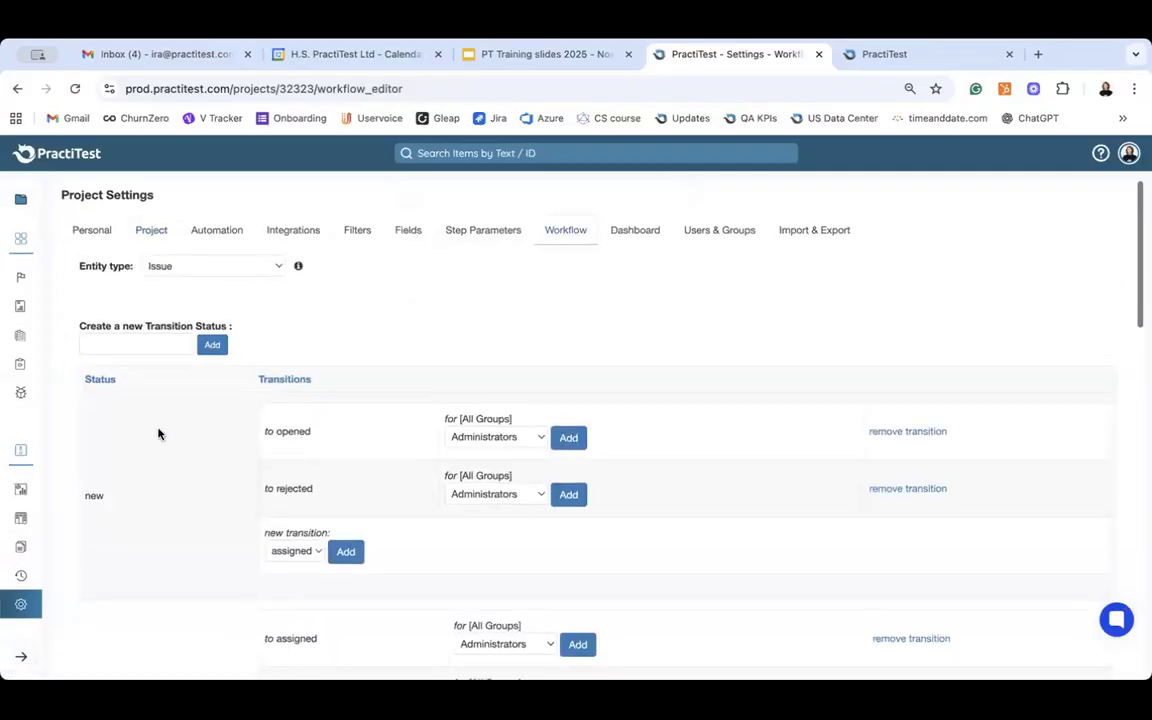
pyautogui.scroll(-1, 158, 434)
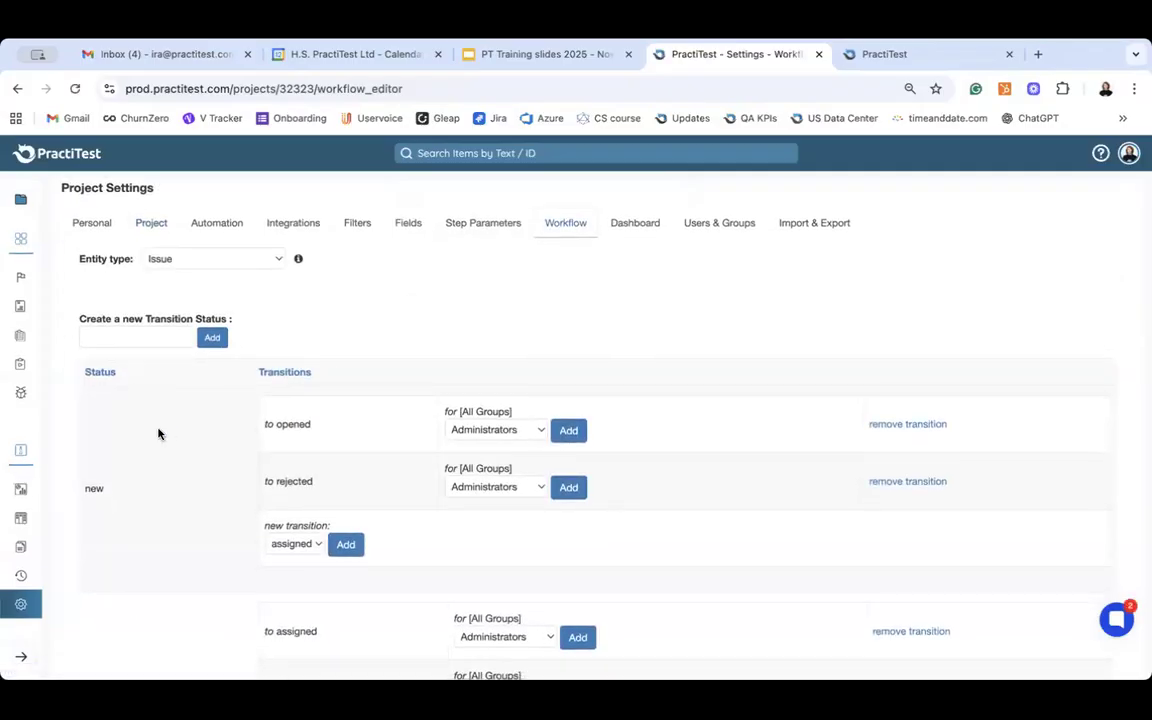
pyautogui.scroll(-3, 158, 434)
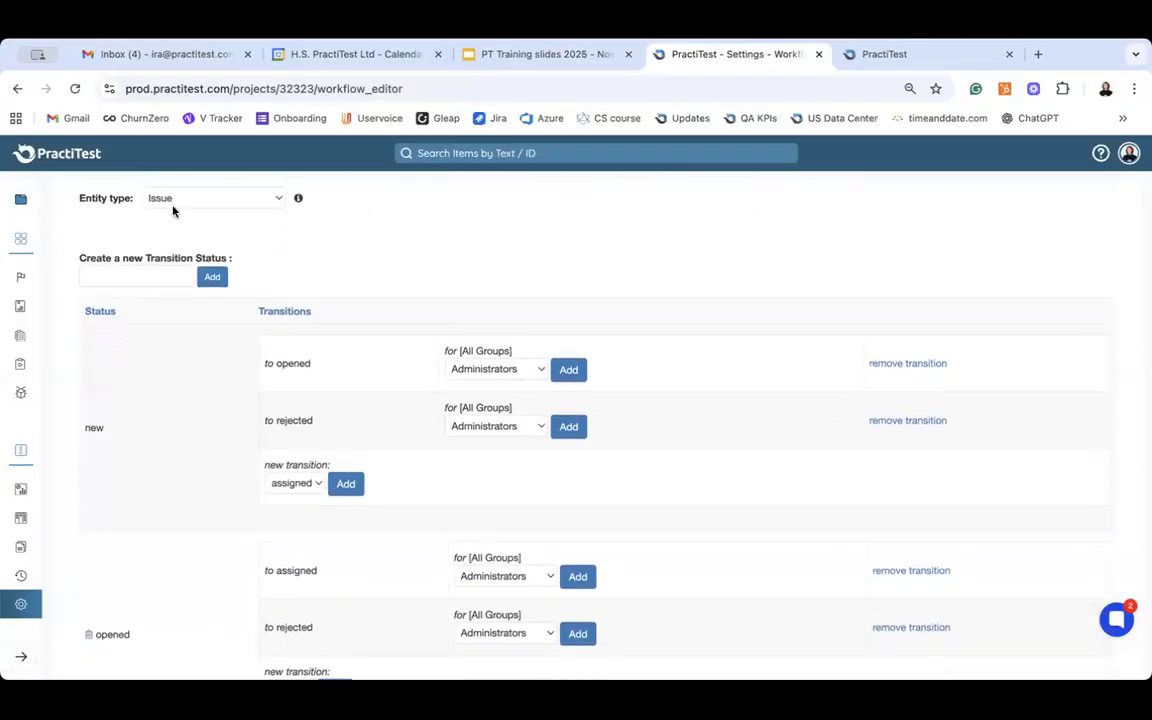
pyautogui.click(172, 208)
pyautogui.click(167, 212)
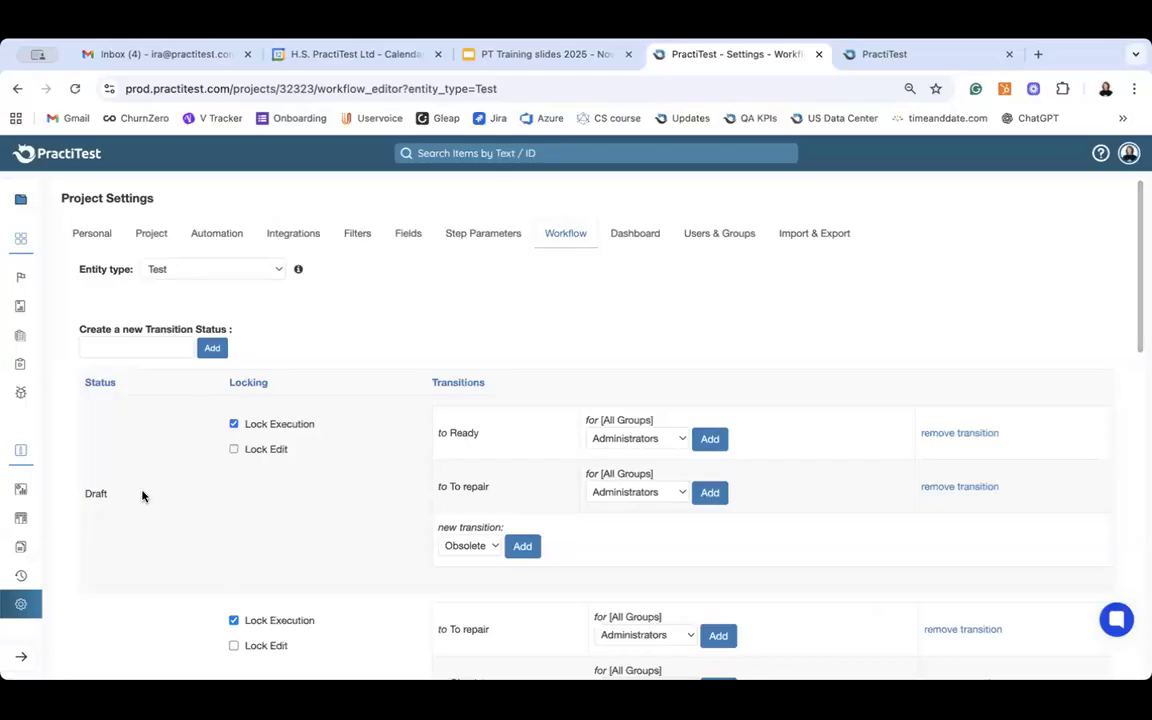
# For the Ready test status, turn off Lock Execution and turn on Lock Edit.
pyautogui.scroll(-1, 303, 396)
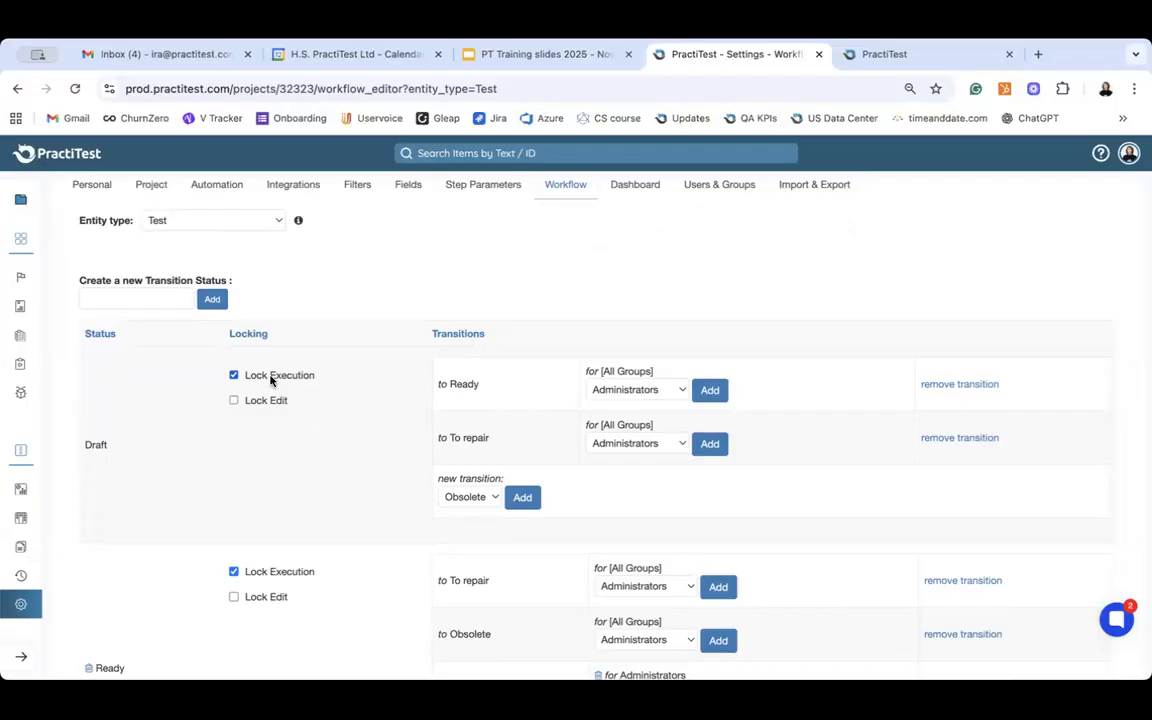
pyautogui.scroll(-2, 306, 581)
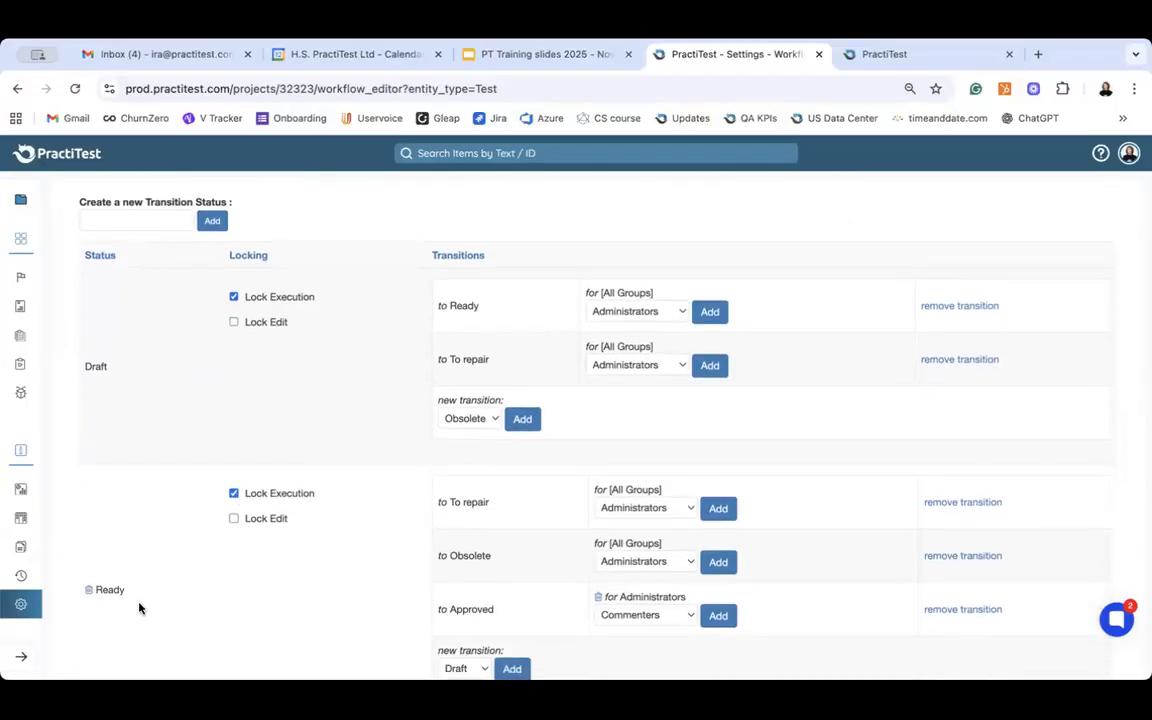
pyautogui.click(233, 493)
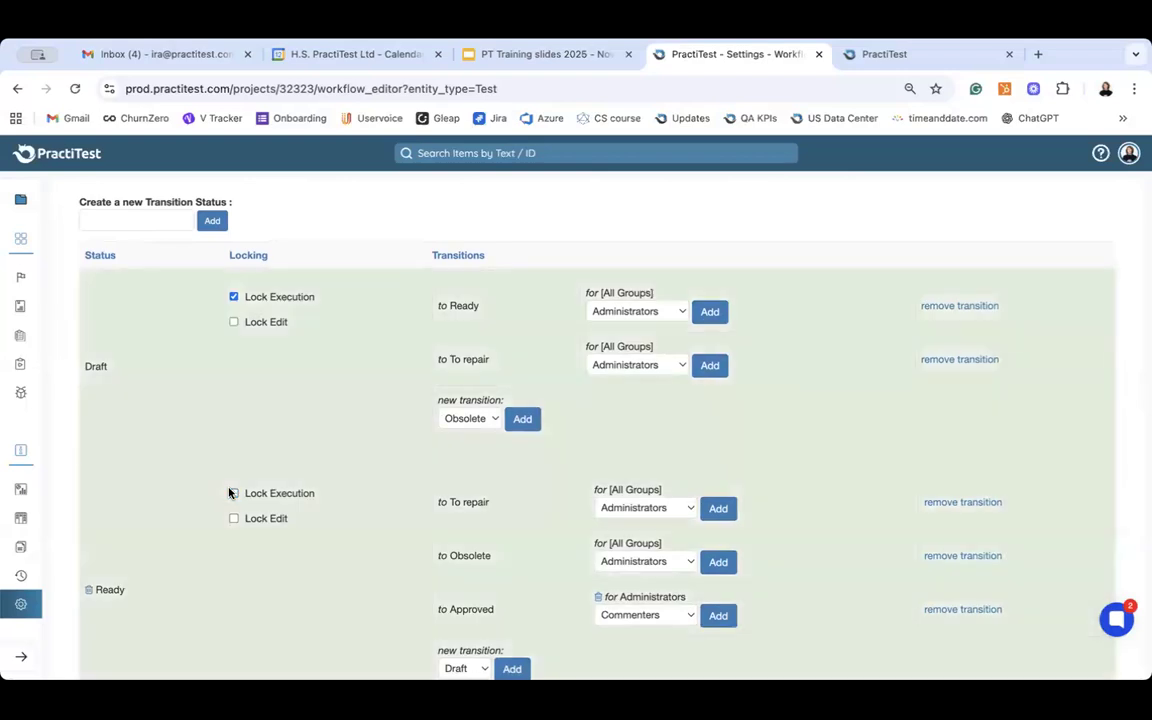
pyautogui.scroll(-5, 283, 301)
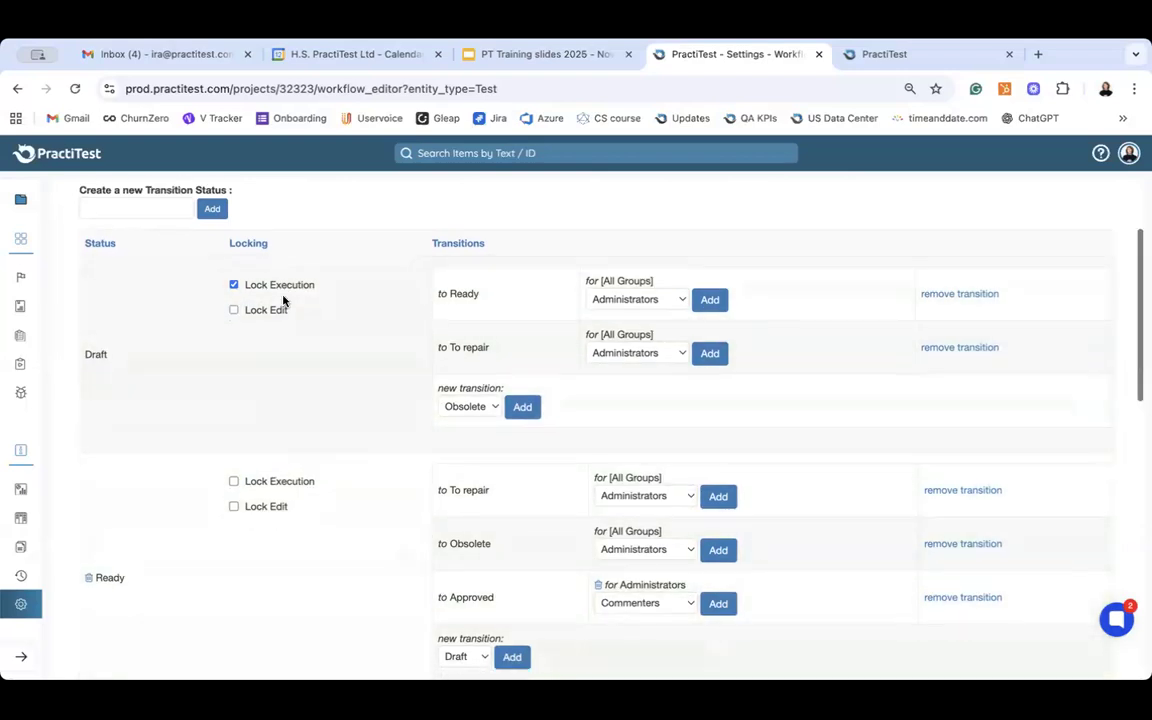
pyautogui.scroll(-2, 283, 301)
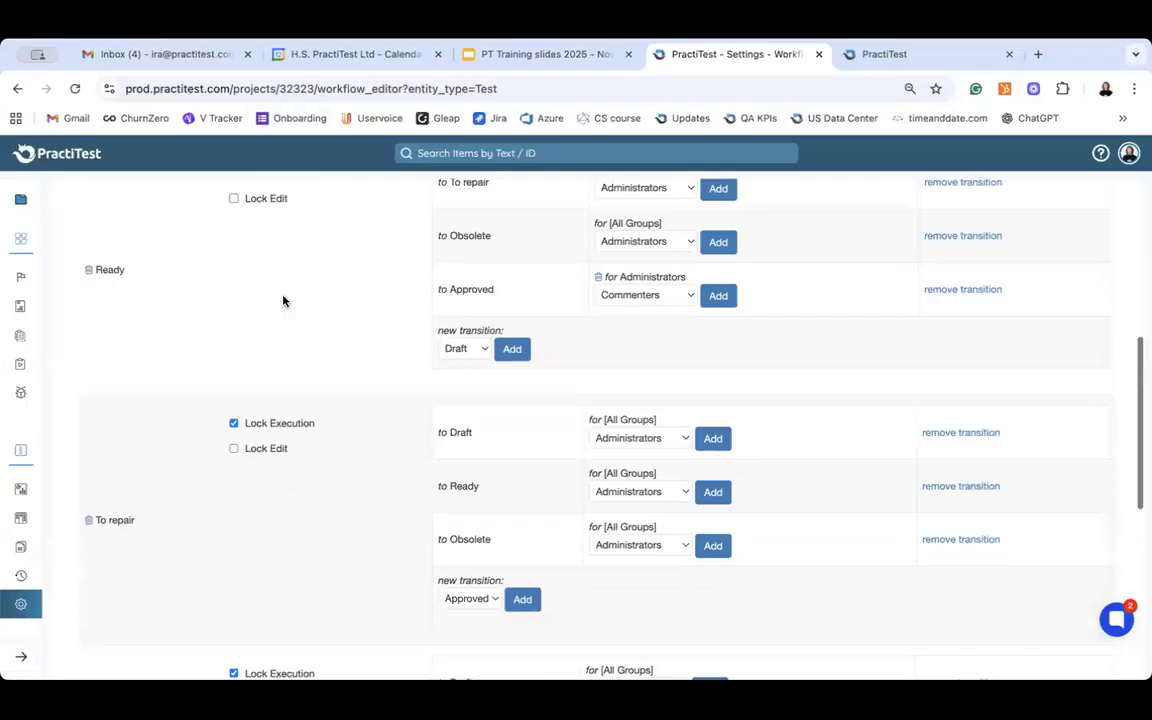
pyautogui.scroll(1, 270, 295)
pyautogui.click(234, 265)
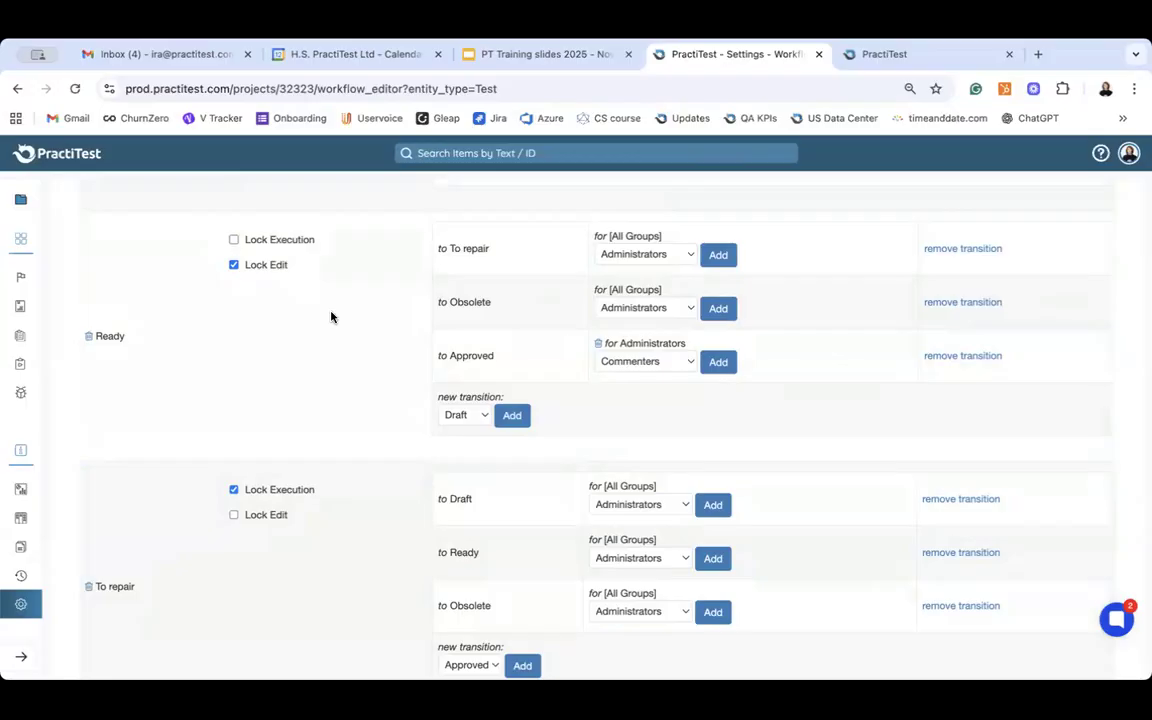
# Examine the locking options and allowed group transitions of the test statuses, including who may move Ready tests to Approved.
pyautogui.scroll(-5, 331, 317)
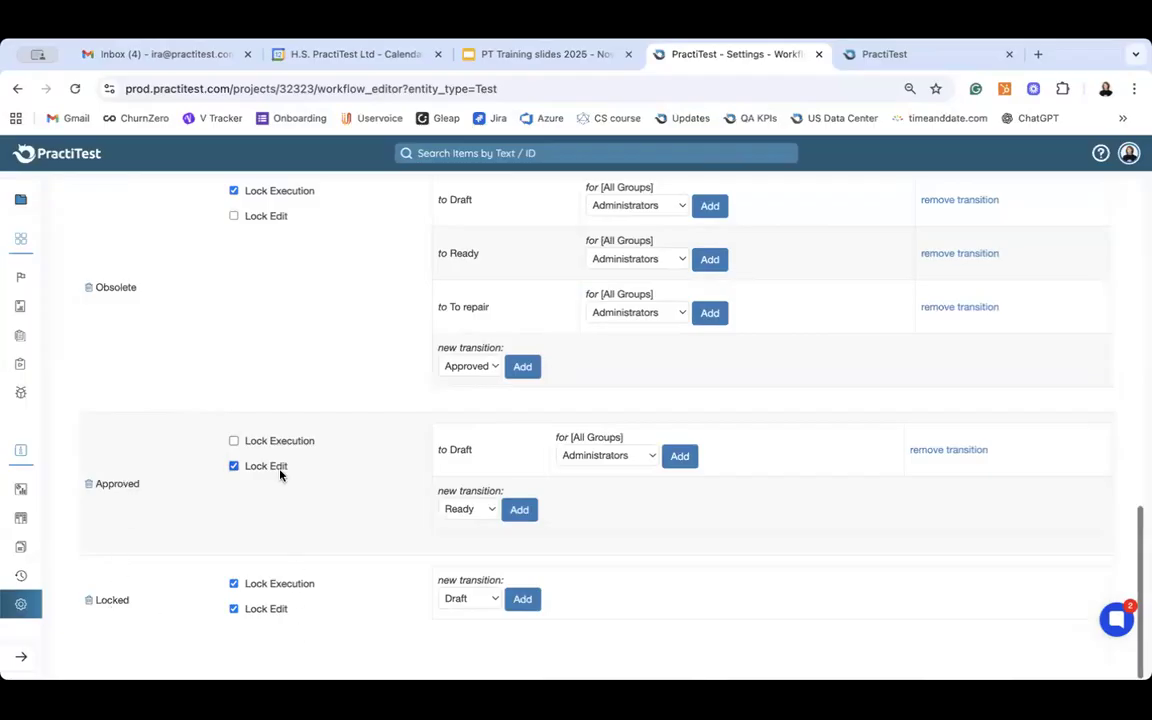
pyautogui.scroll(1, 384, 445)
pyautogui.scroll(3, 384, 445)
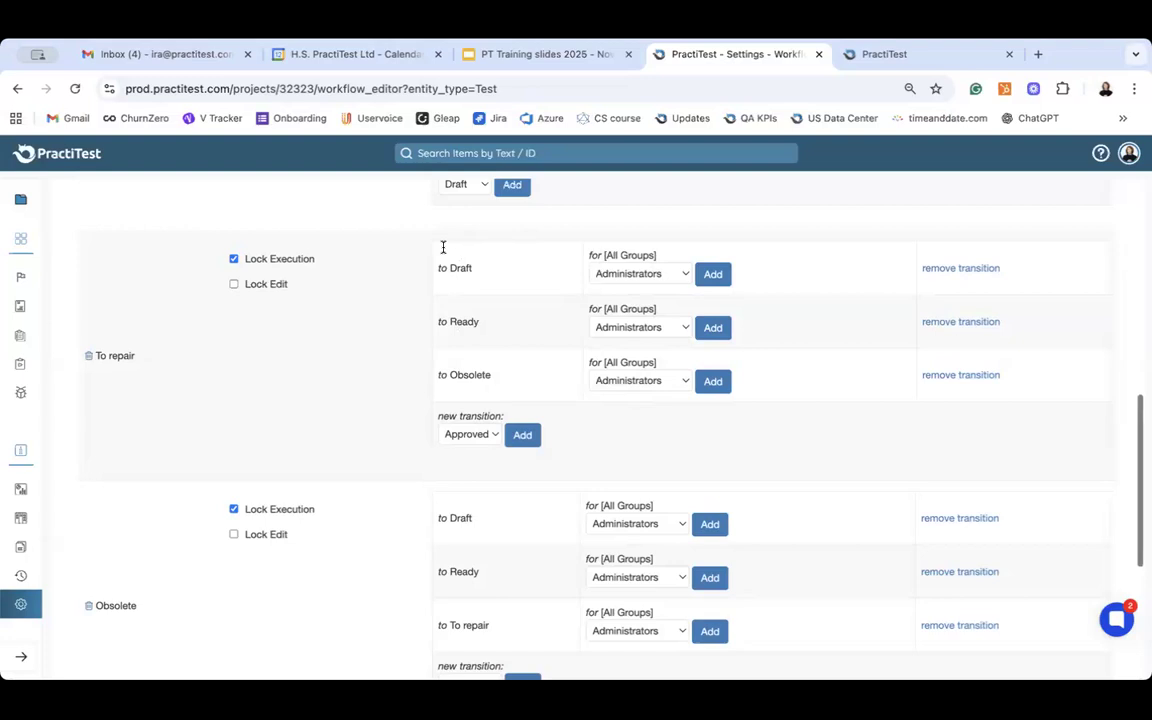
pyautogui.scroll(5, 443, 247)
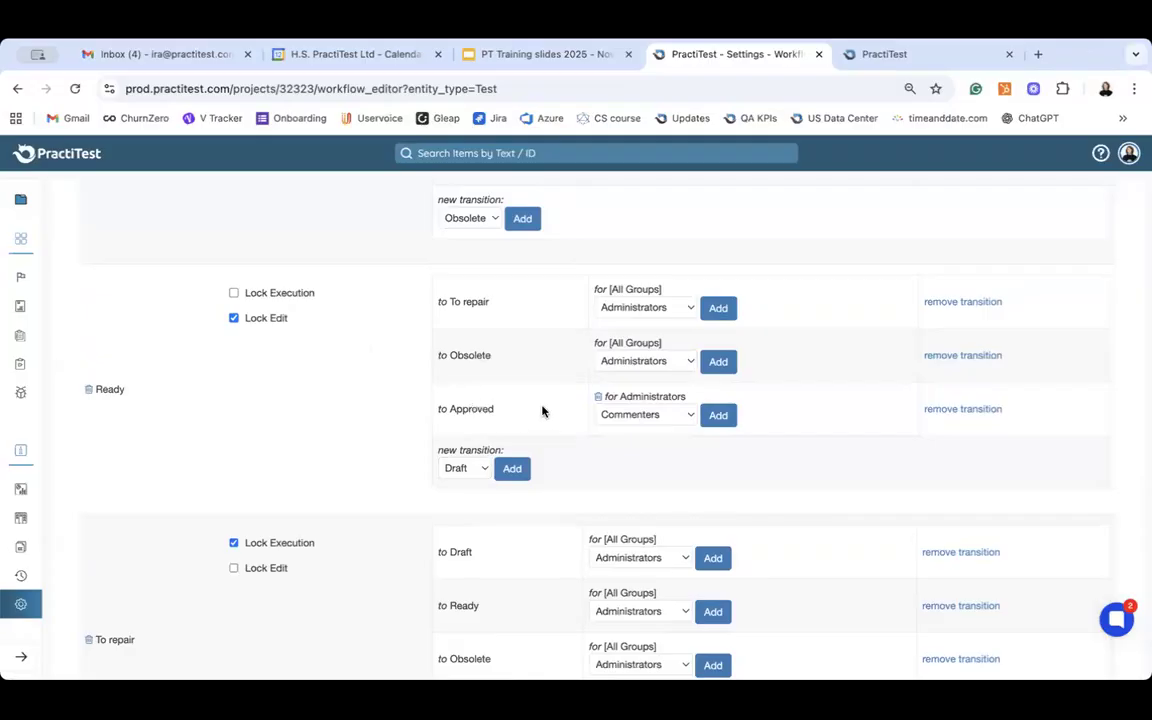
pyautogui.doubleClick(644, 400)
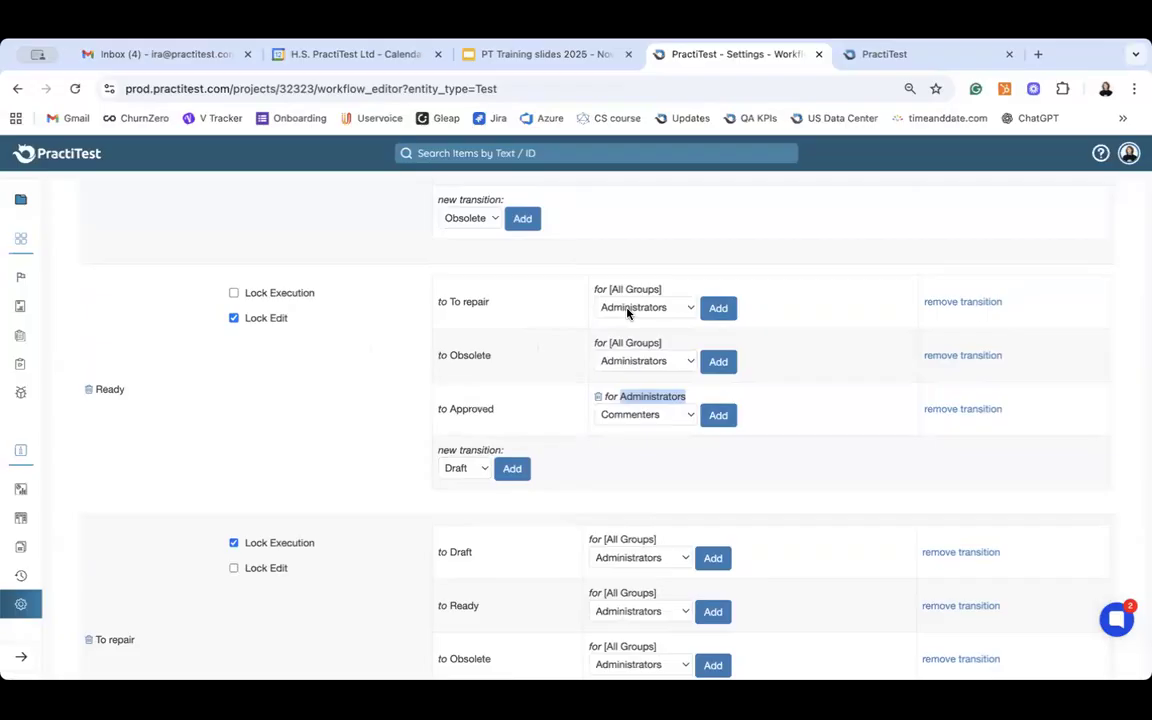
pyautogui.scroll(3, 194, 408)
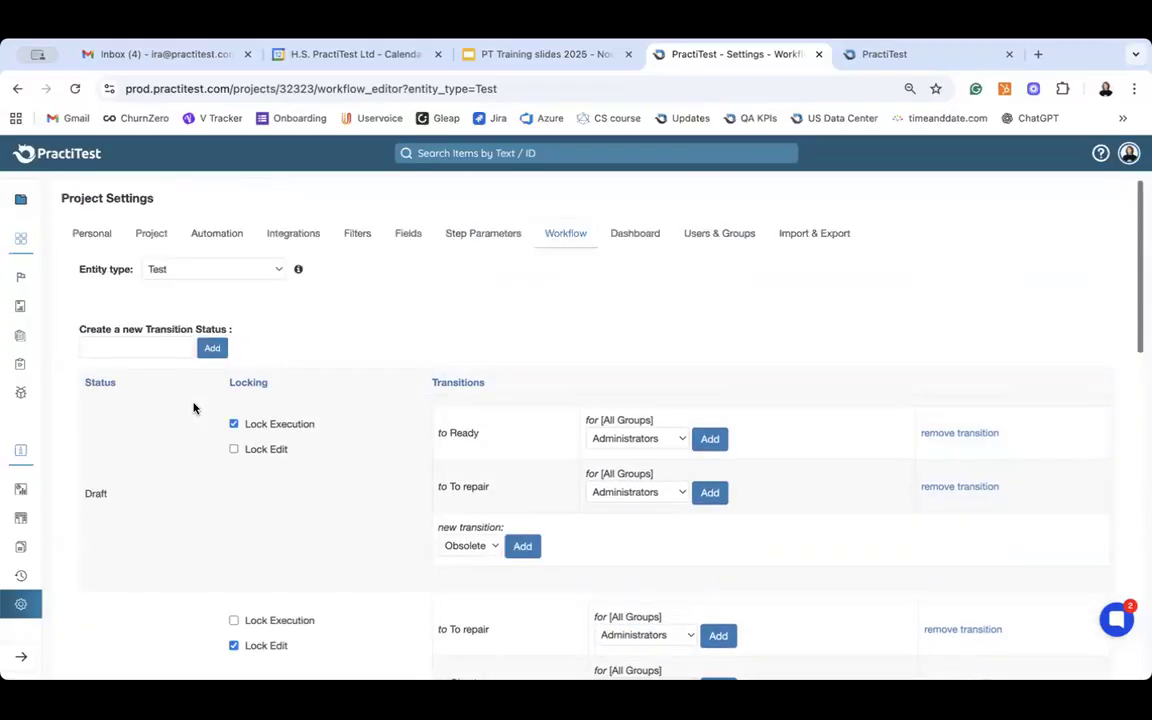
pyautogui.scroll(-10, 194, 408)
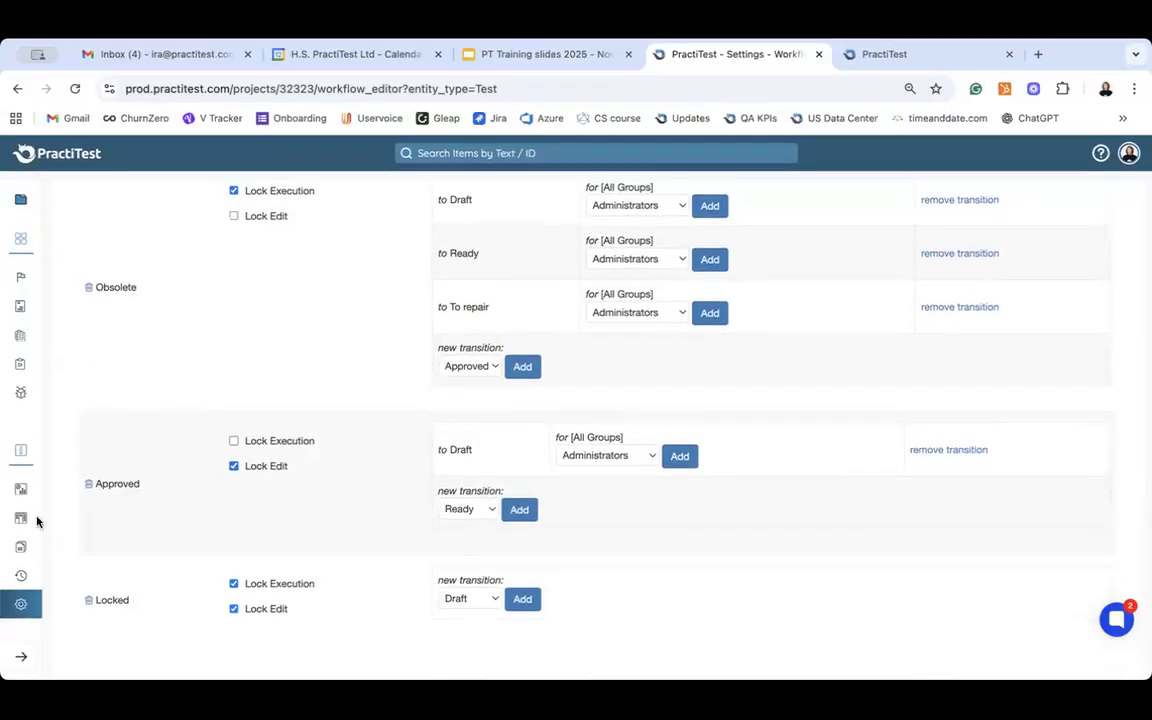
# Return to Test Sets & Runs, sort the test sets by ID in descending order and open All tests regression.
pyautogui.click(17, 360)
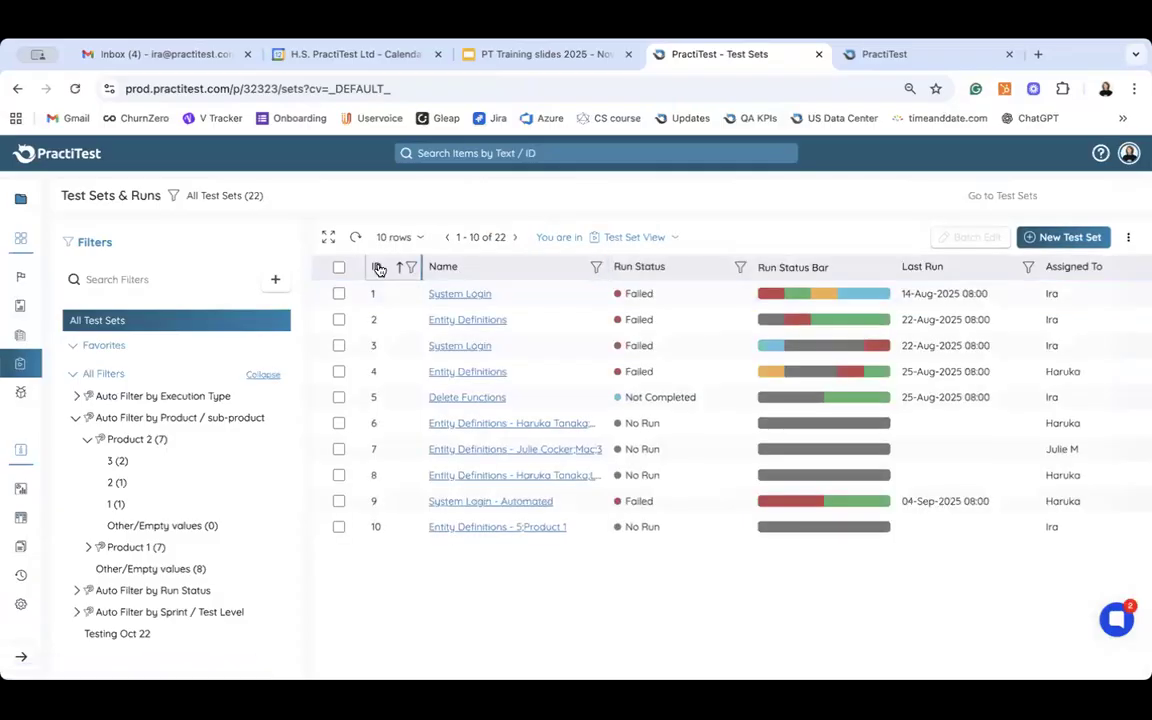
pyautogui.click(379, 268)
pyautogui.click(488, 296)
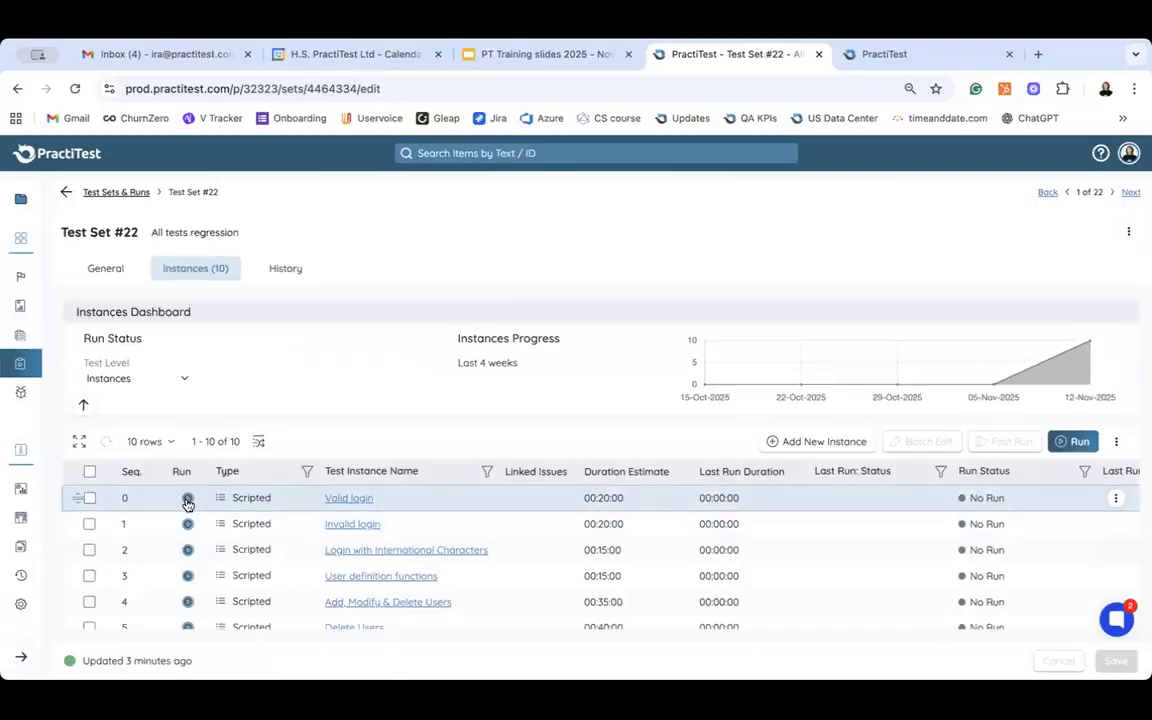
# Enforce the run order of the test instances in the All tests regression set.
pyautogui.scroll(-3, 187, 503)
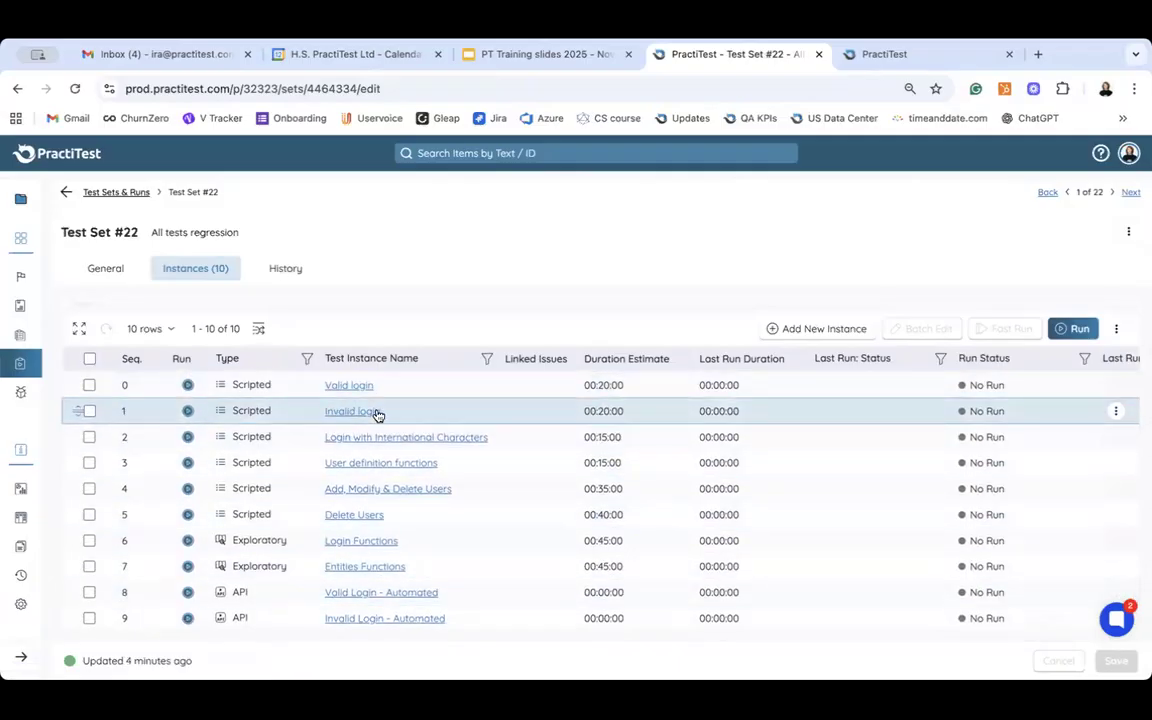
pyautogui.click(1118, 331)
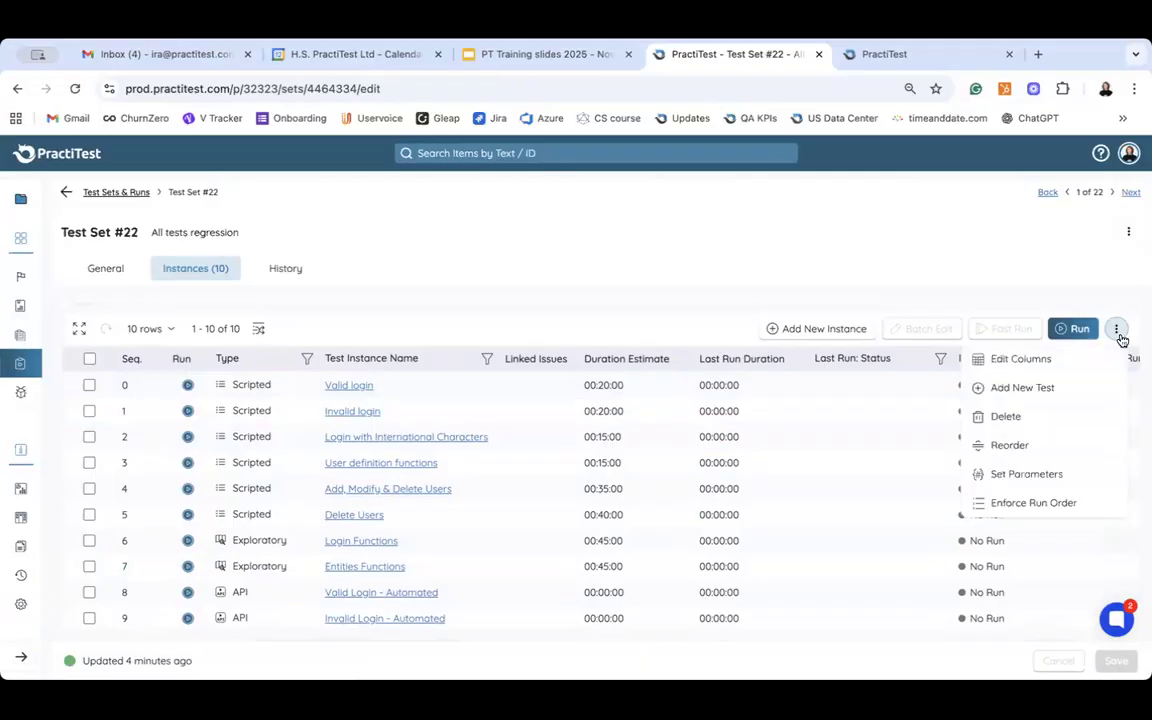
pyautogui.click(1055, 510)
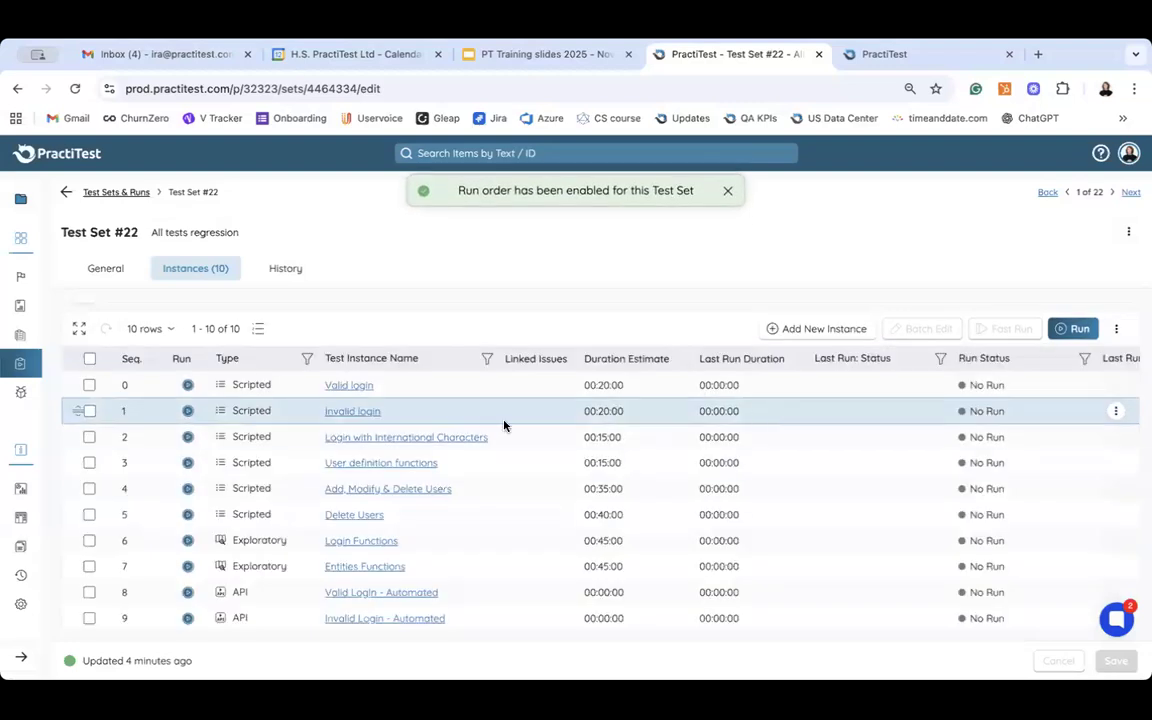
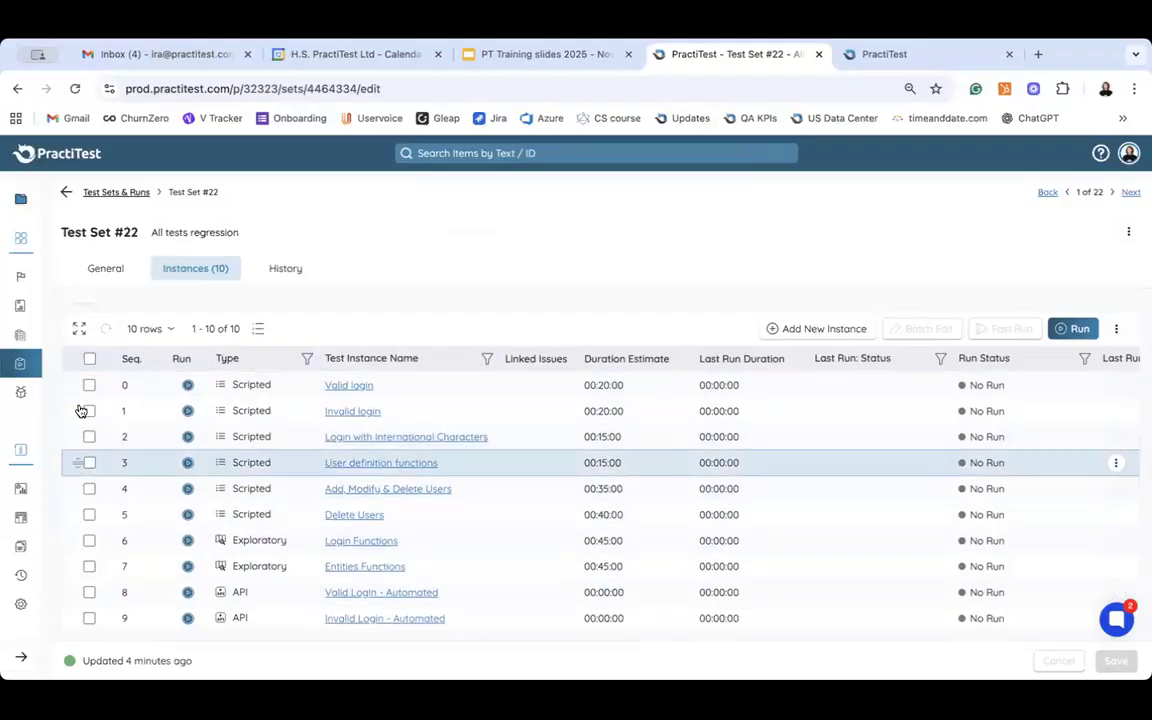
# Reorder the instances so that Invalid login comes fifth, directly after Add, Modify & Delete Users.
pyautogui.moveTo(77, 437); pyautogui.dragTo(80, 417)
pyautogui.moveTo(79, 415); pyautogui.dragTo(75, 440)
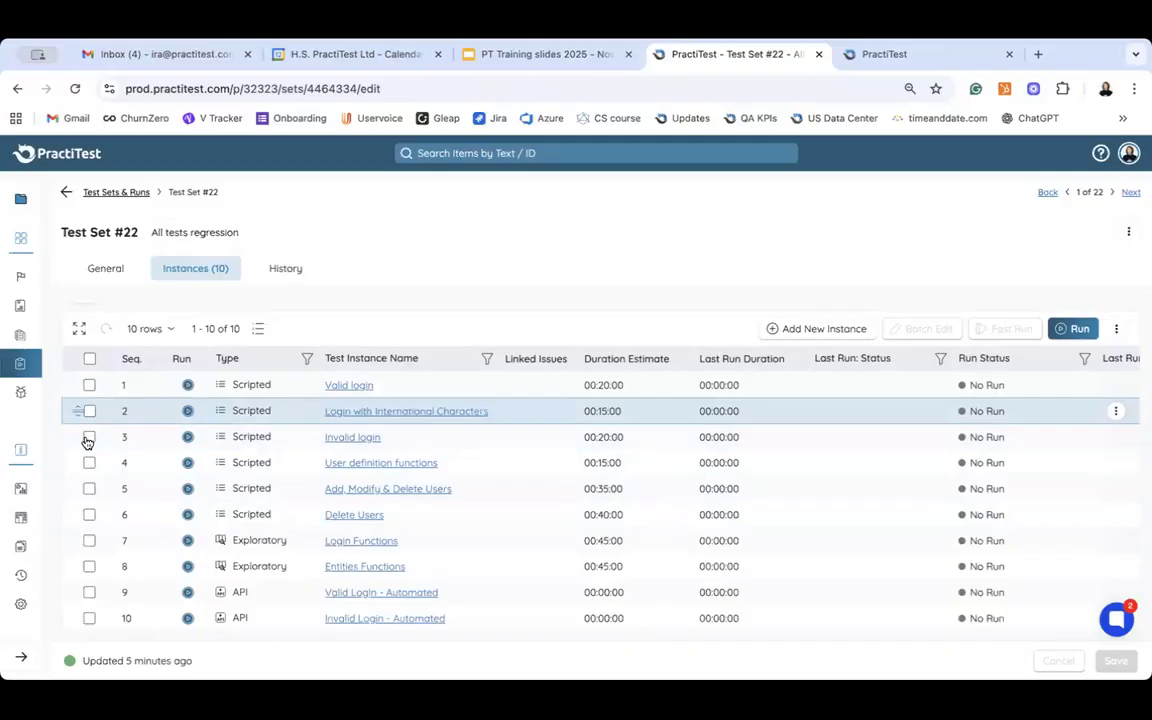
pyautogui.moveTo(75, 438); pyautogui.dragTo(68, 492)
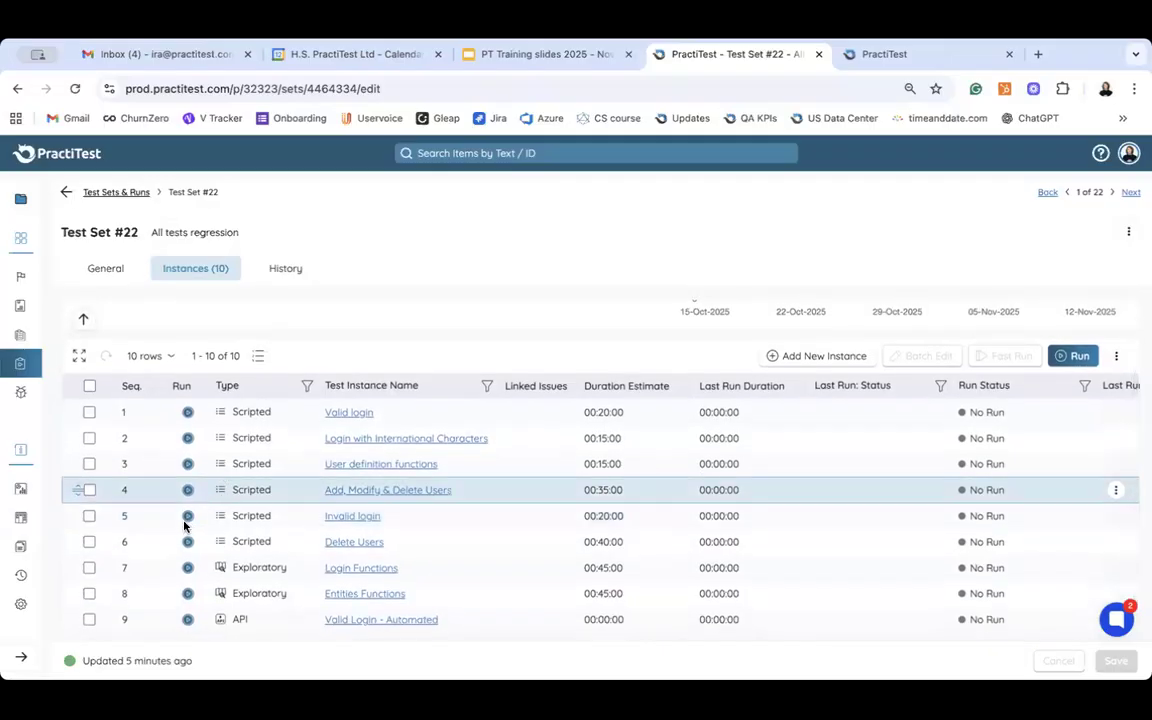
# Try to run the Invalid login instance out of order, and start the first instance, Valid login.
pyautogui.click(188, 517)
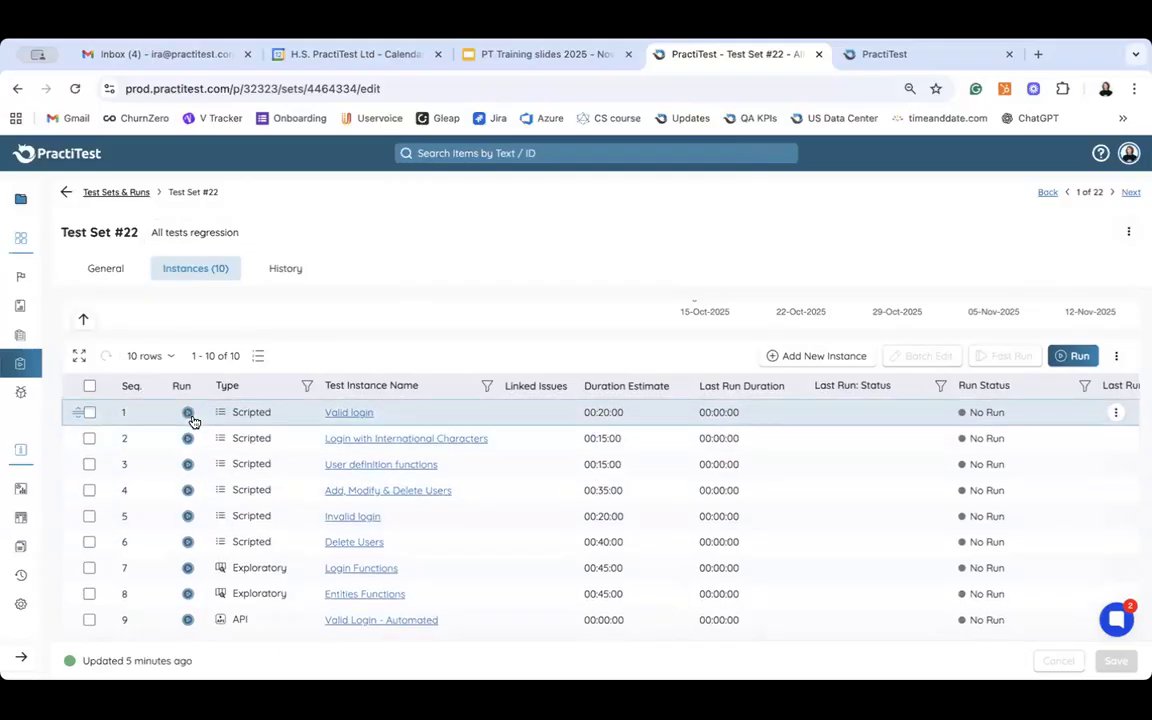
pyautogui.click(188, 413)
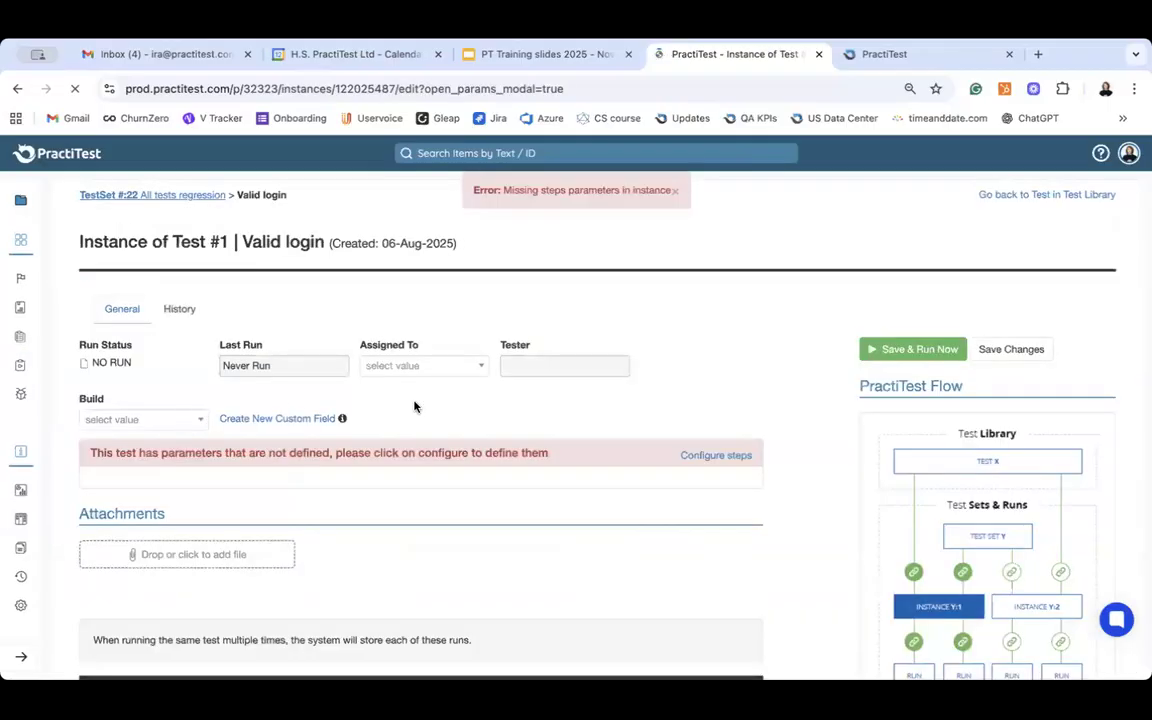
pyautogui.scroll(-1, 415, 405)
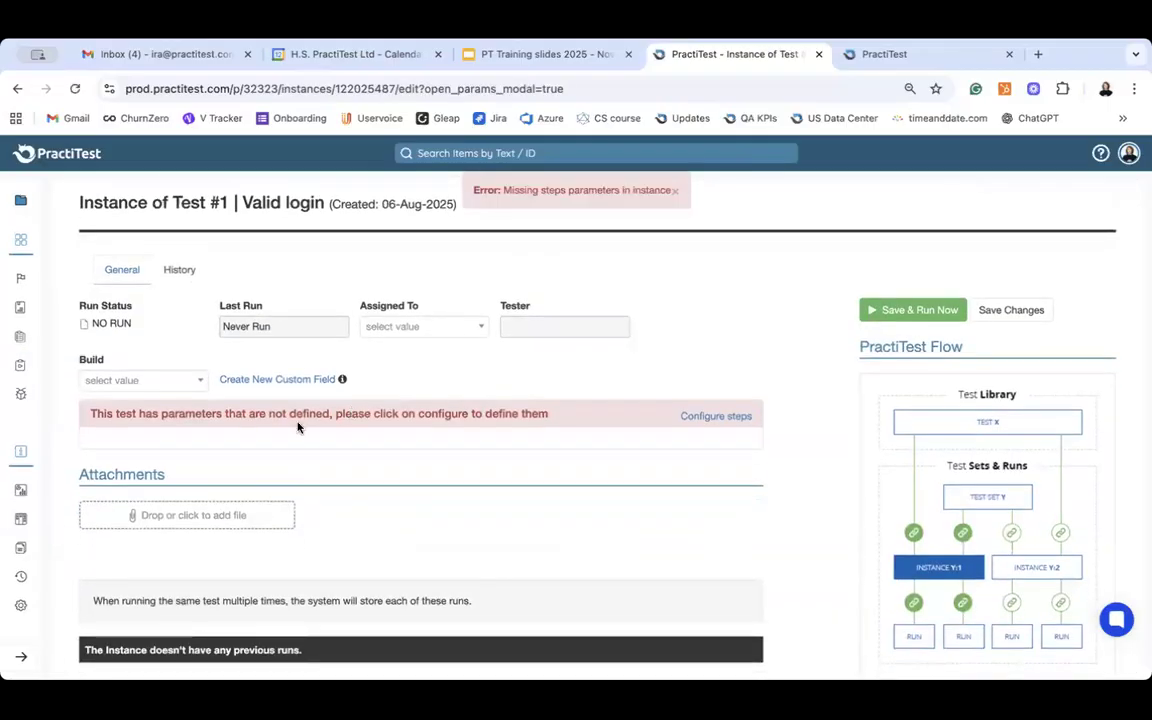
pyautogui.scroll(-1, 252, 411)
pyautogui.scroll(-1, 252, 411)
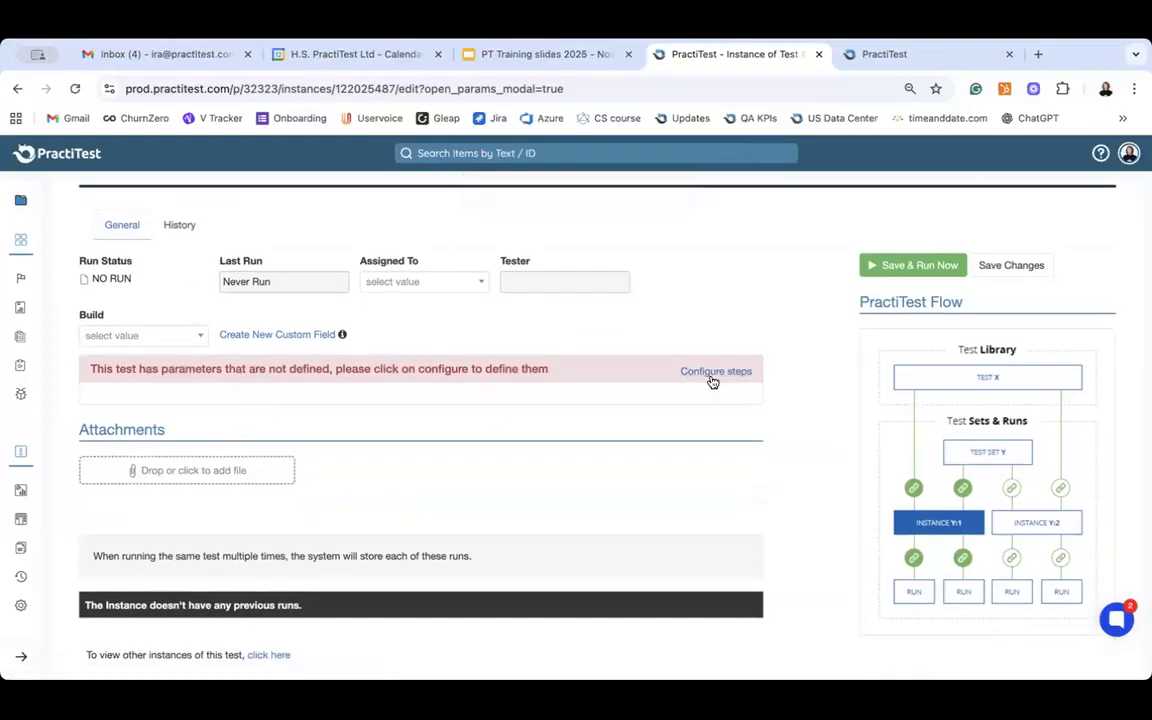
# Configure the Valid login step parameters: enable both, set Username to username, fill in the Password parameter and save them.
pyautogui.click(714, 374)
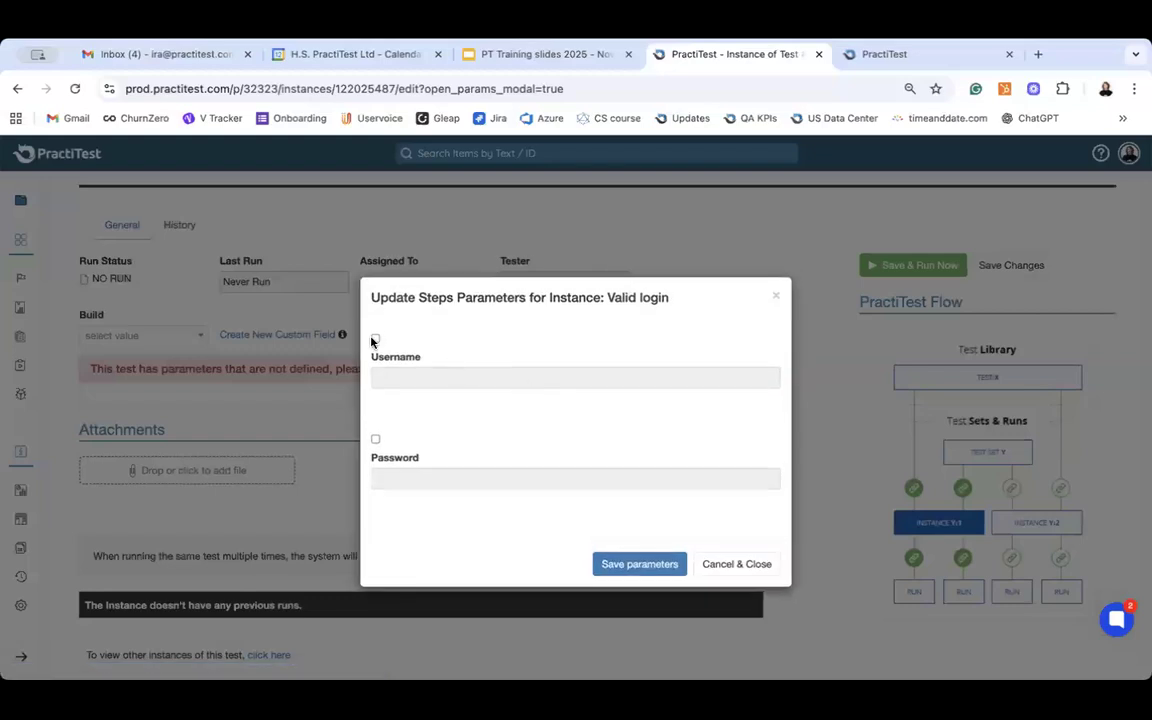
pyautogui.click(375, 338)
pyautogui.click(375, 441)
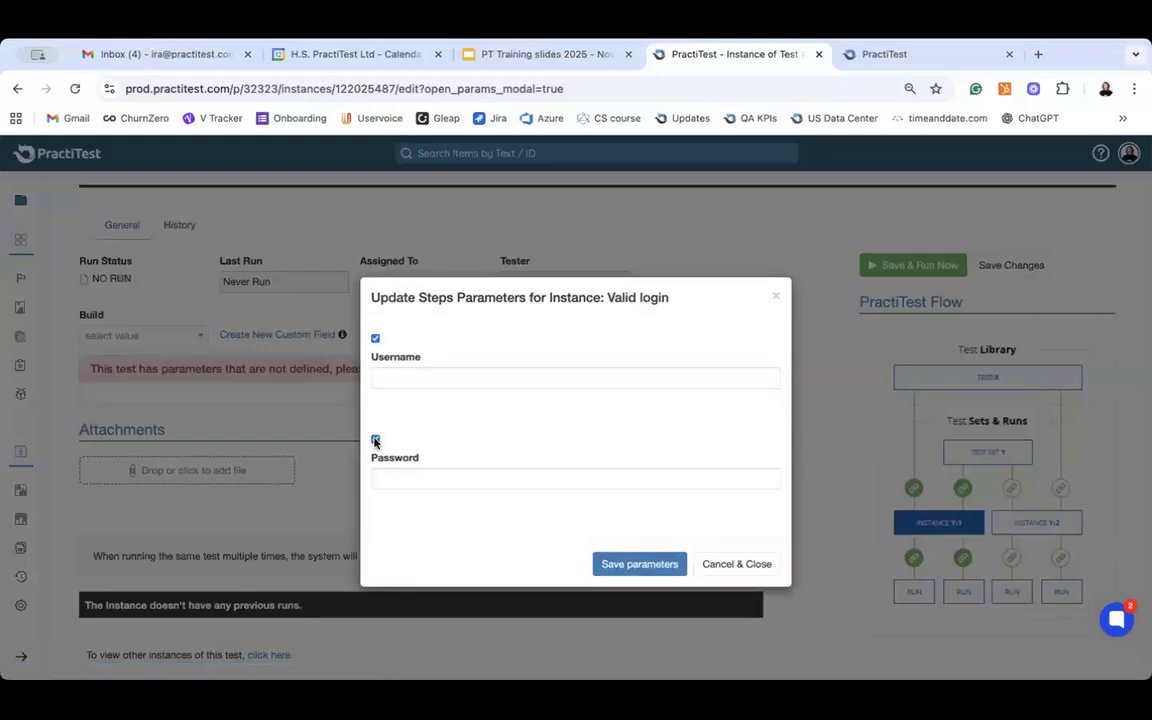
pyautogui.click(386, 372)
pyautogui.click(509, 417)
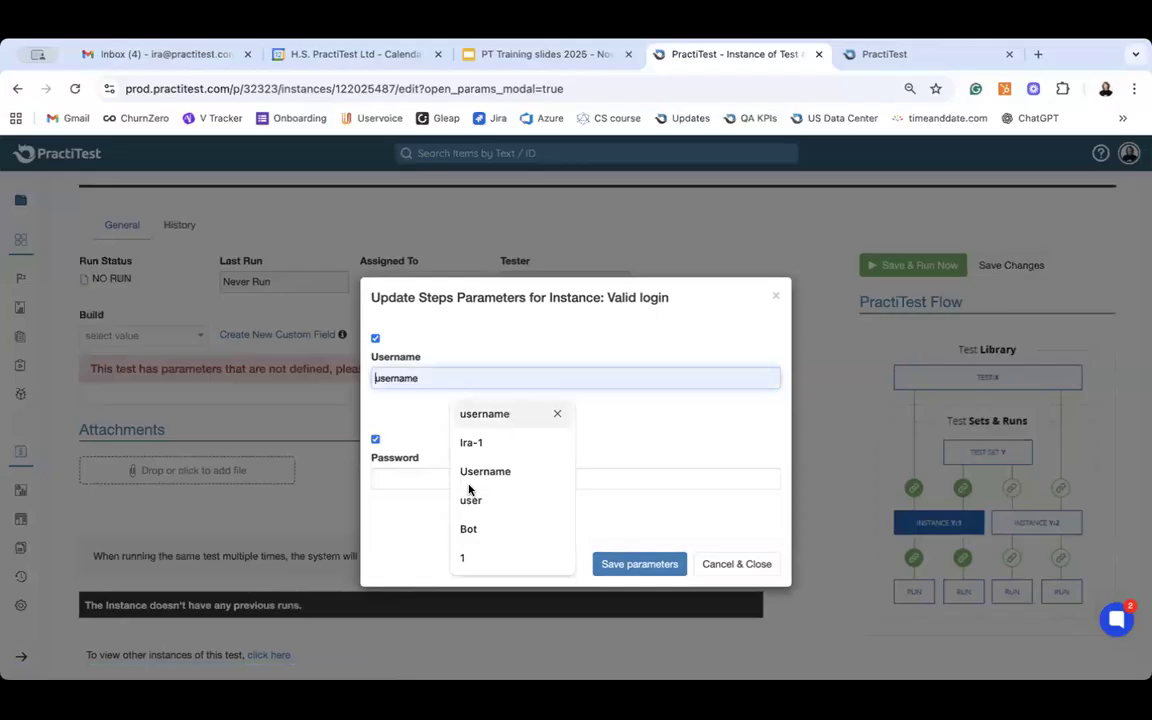
pyautogui.click(416, 481)
pyautogui.click(503, 518)
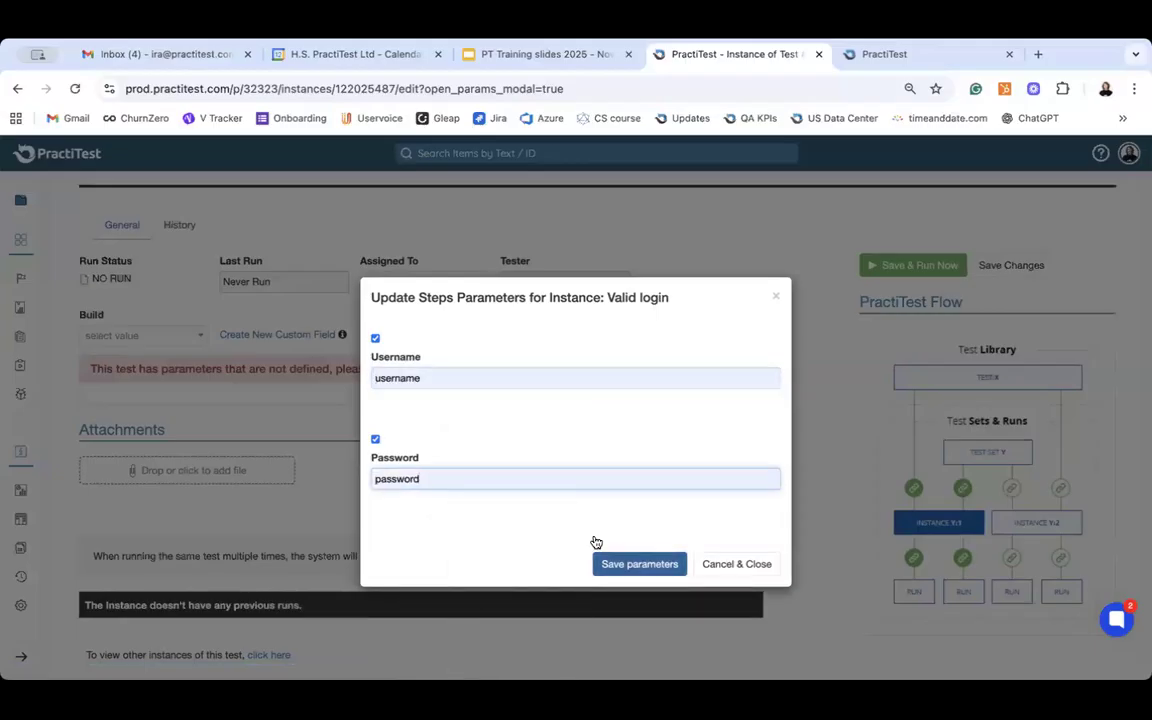
pyautogui.click(625, 564)
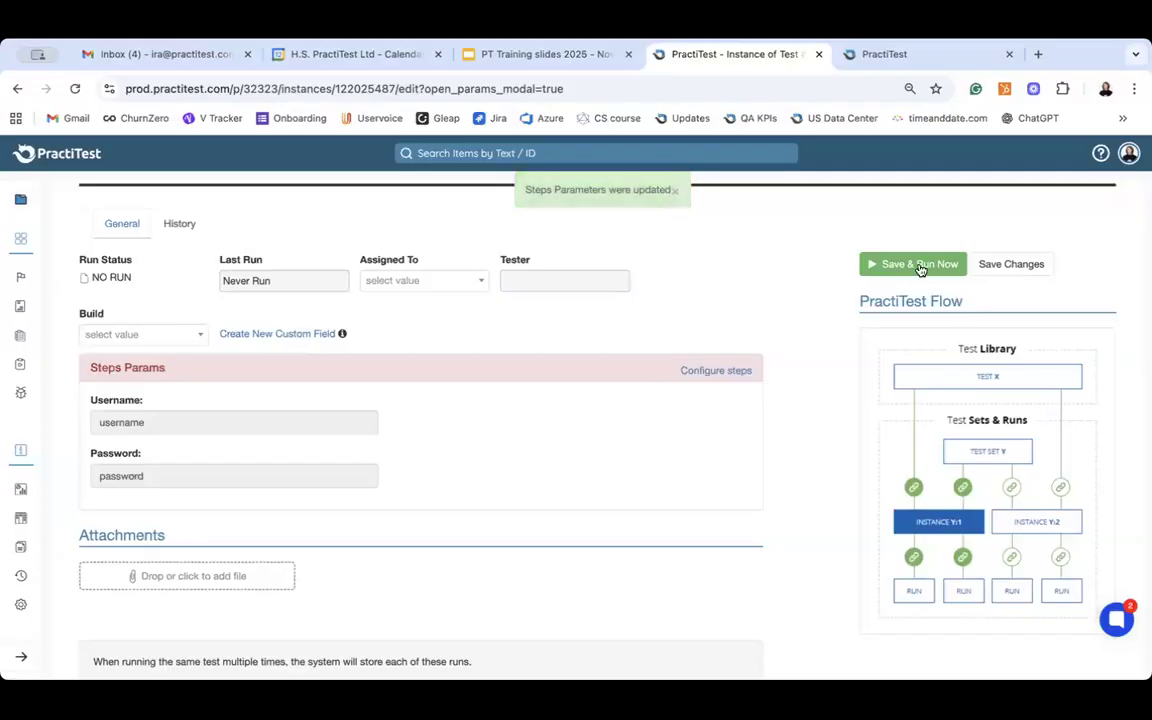
# View the Assigned To options without choosing one, and save the Valid login instance and run it now.
pyautogui.click(399, 282)
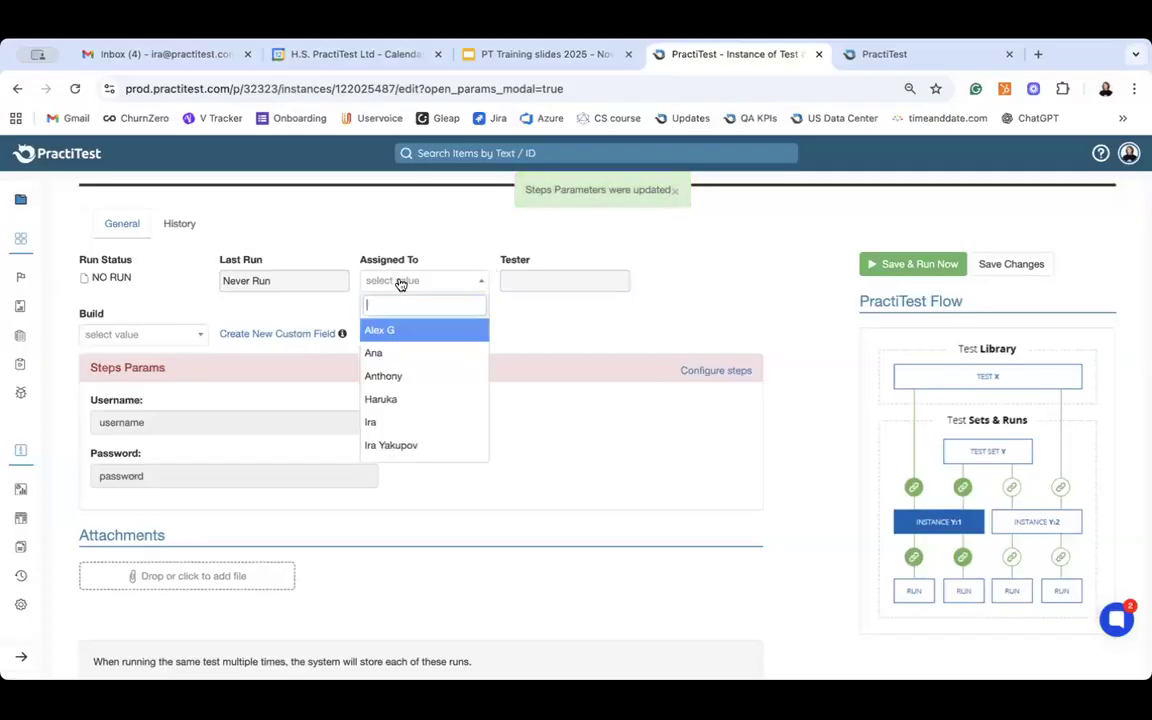
pyautogui.click(549, 296)
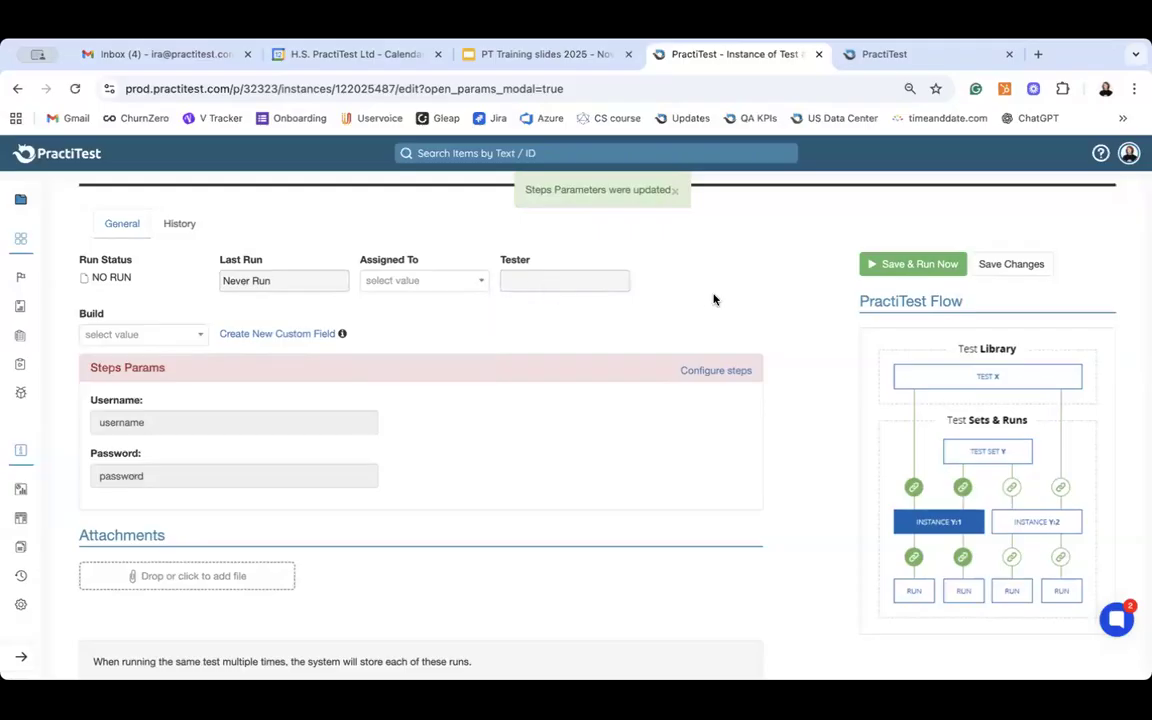
pyautogui.click(904, 263)
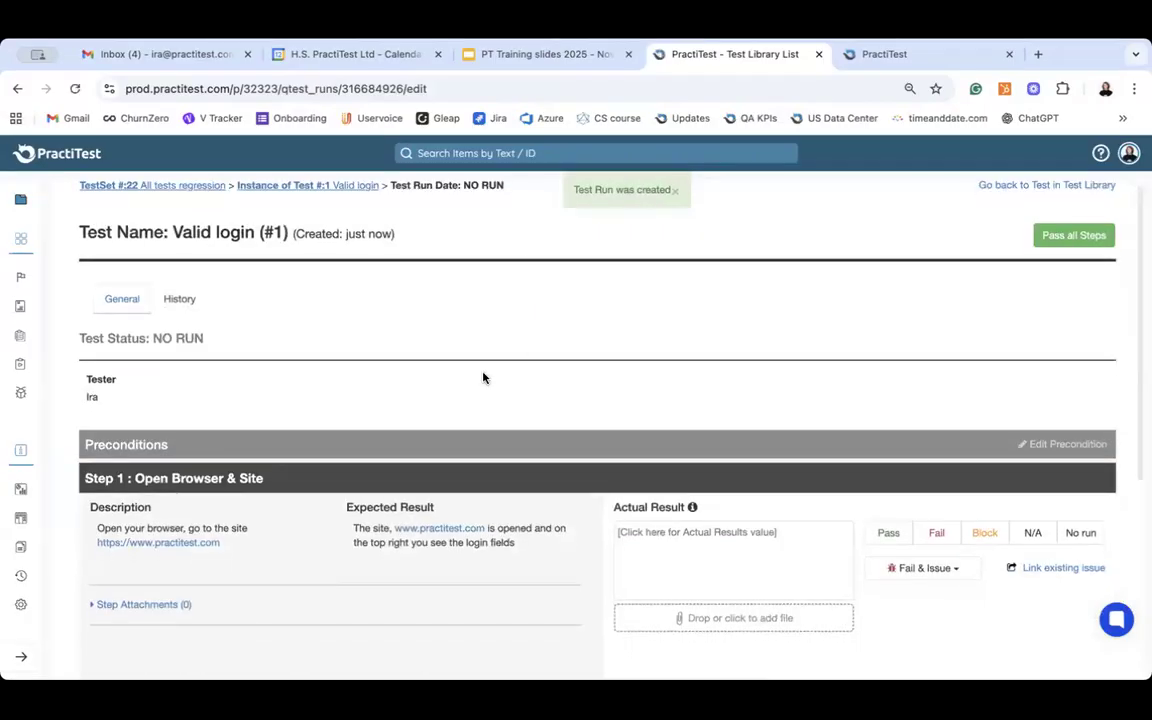
# Review the steps of the Valid login run and mark Step 1, Open Browser & Site, as passed.
pyautogui.scroll(-2, 483, 378)
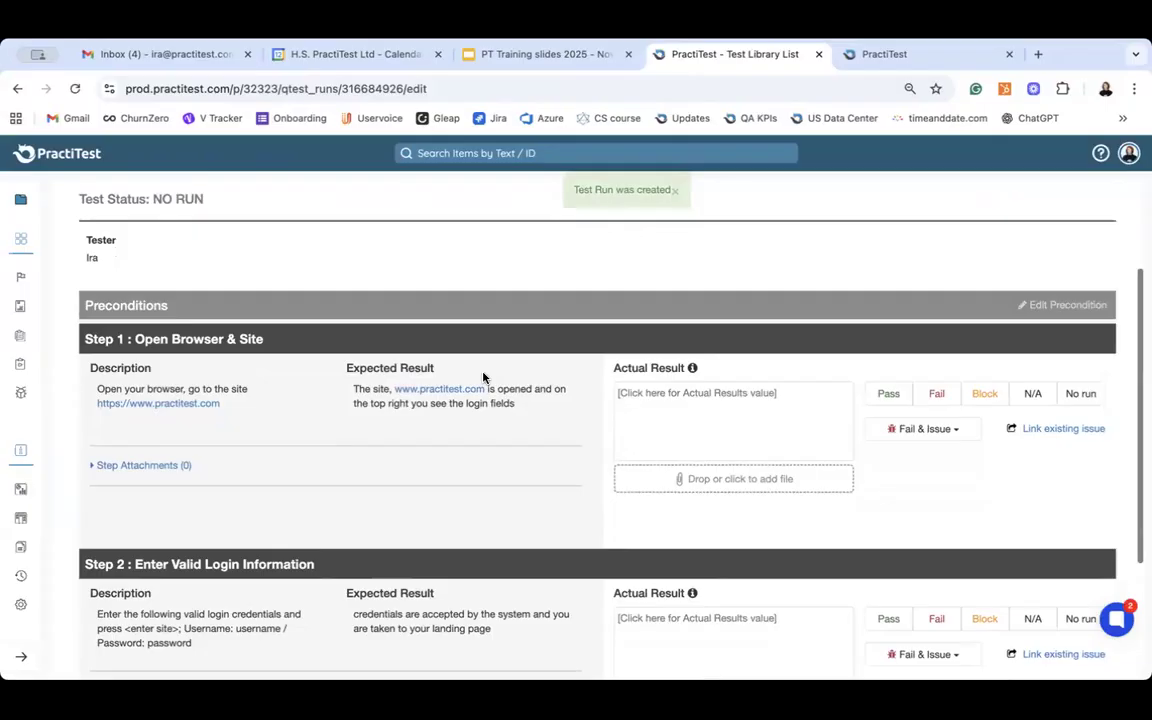
pyautogui.scroll(1, 483, 378)
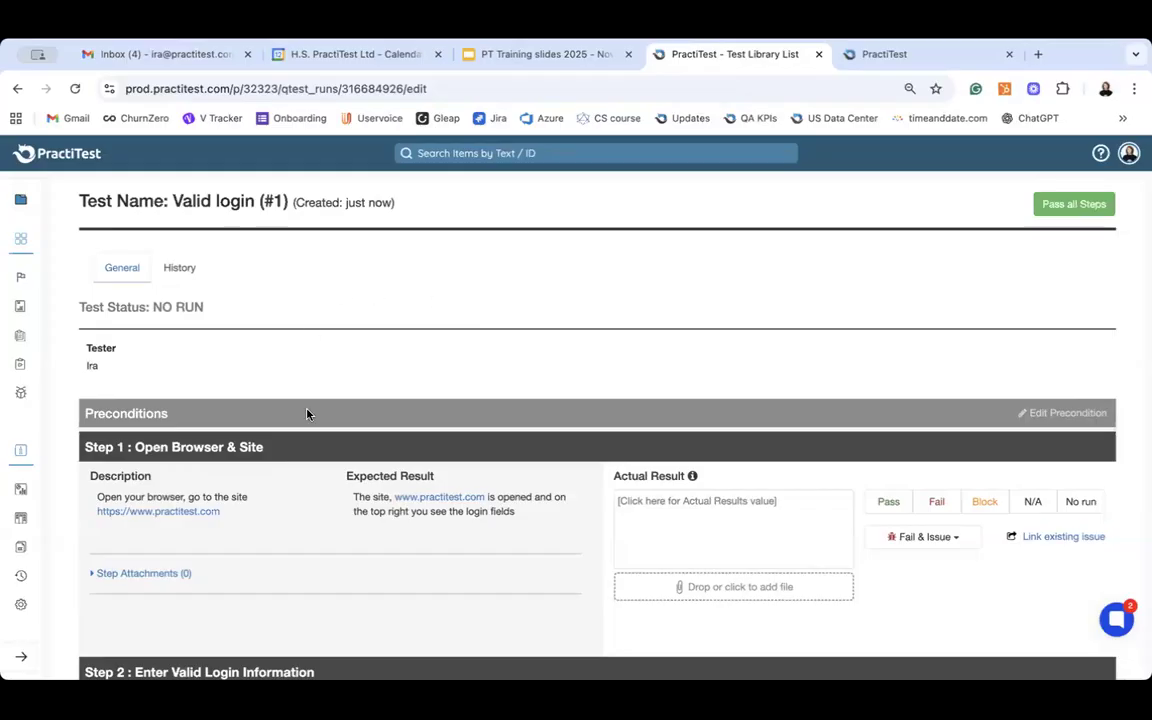
pyautogui.scroll(-1, 565, 314)
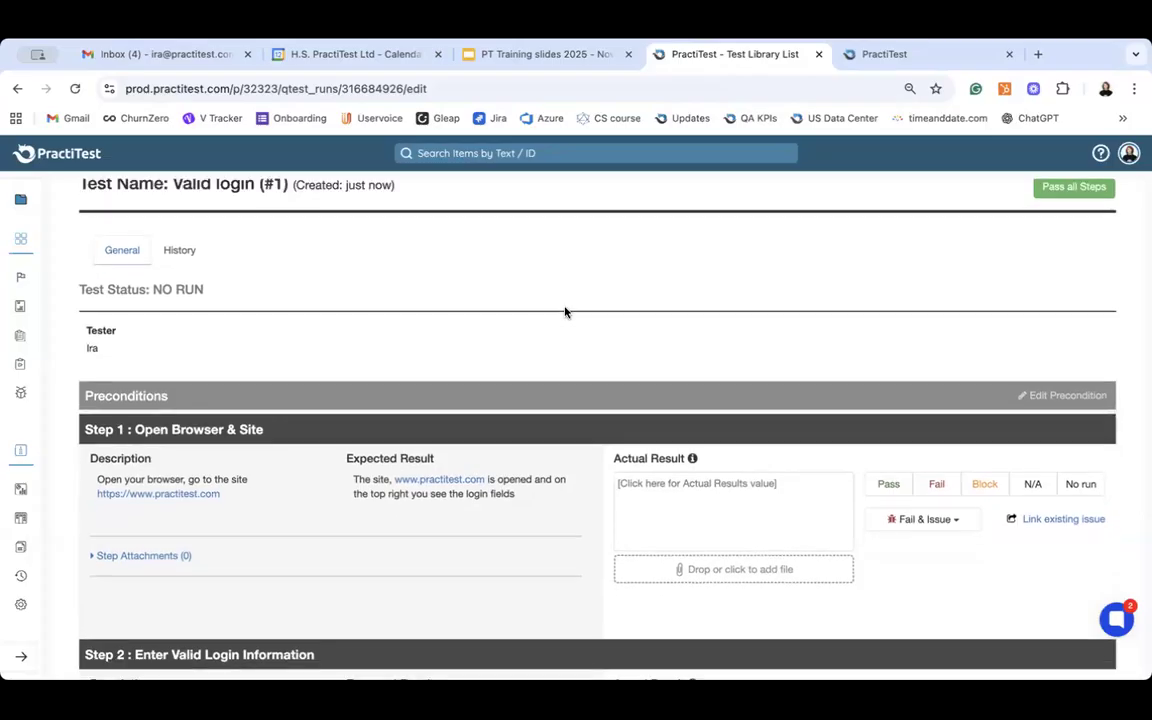
pyautogui.scroll(-3, 565, 314)
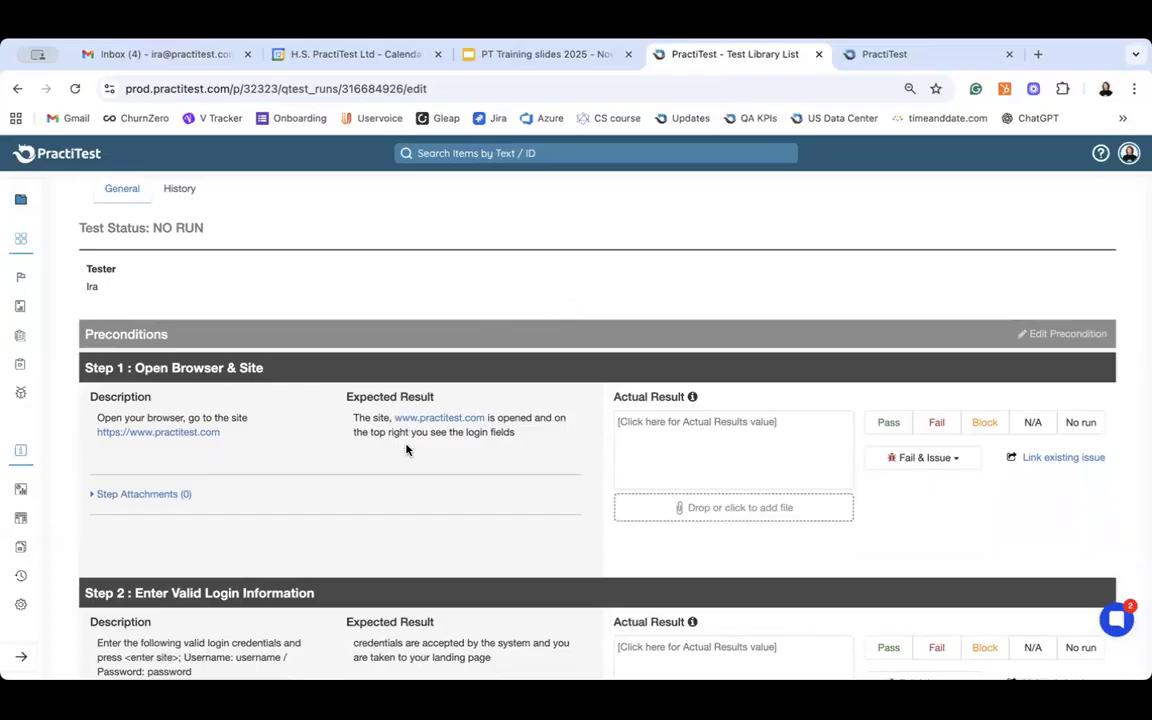
pyautogui.scroll(-5, 406, 450)
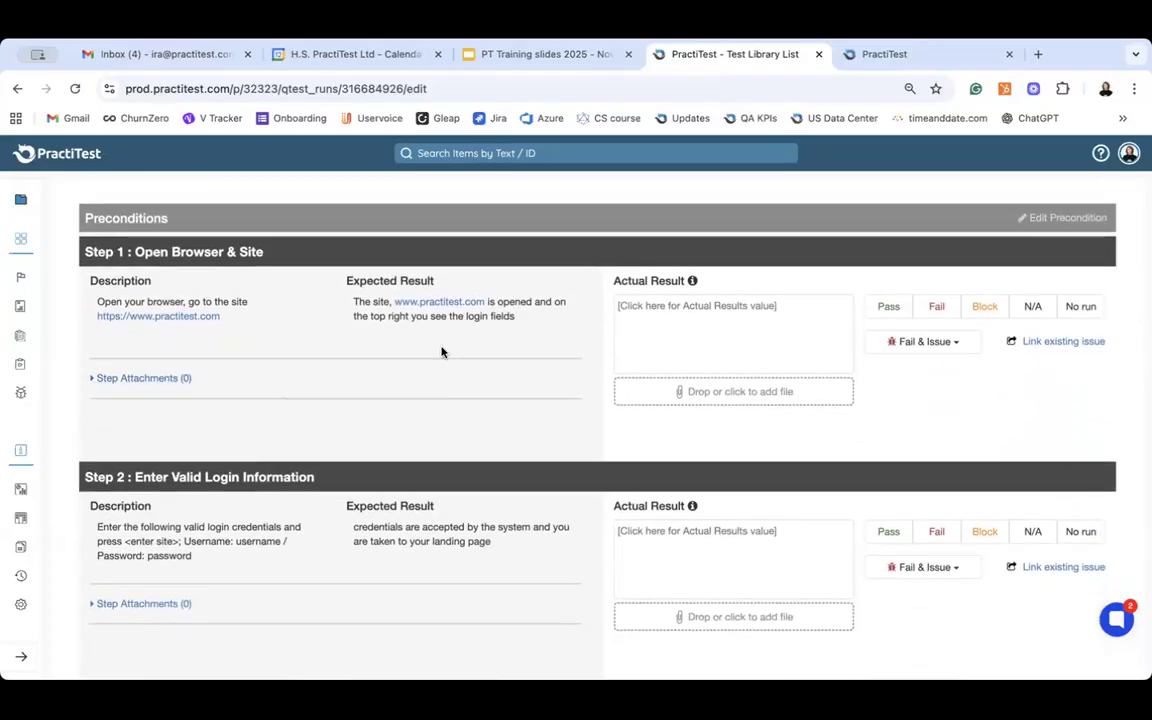
pyautogui.scroll(-2, 836, 321)
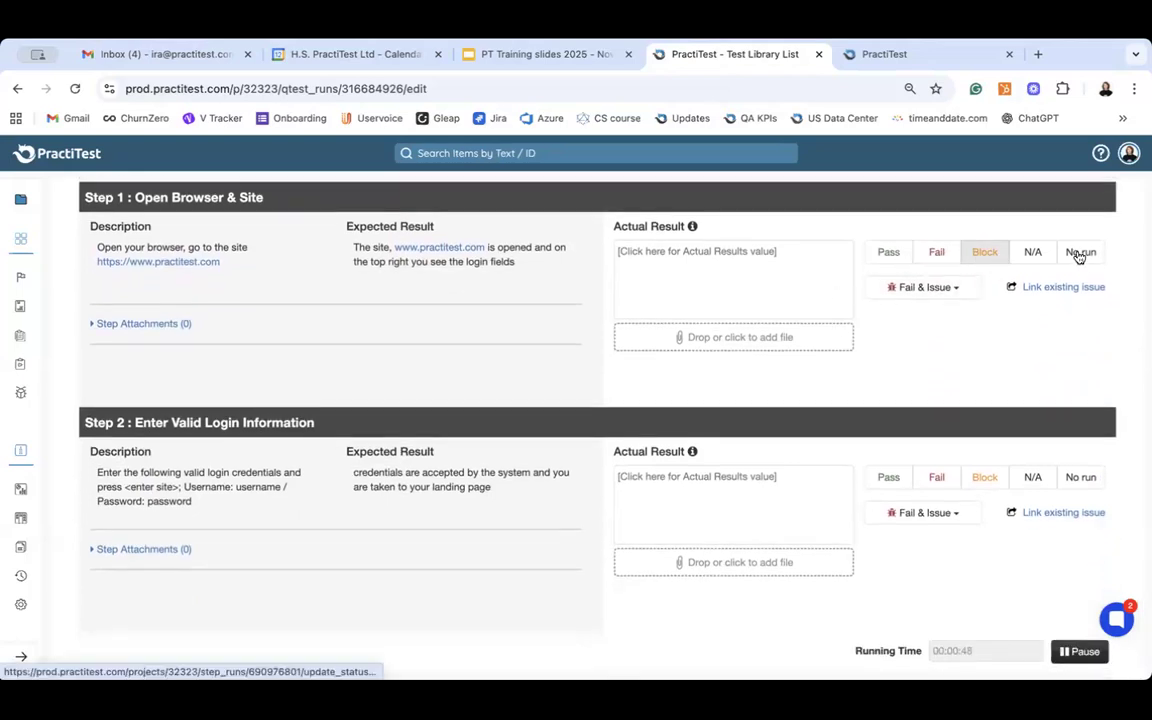
pyautogui.click(877, 253)
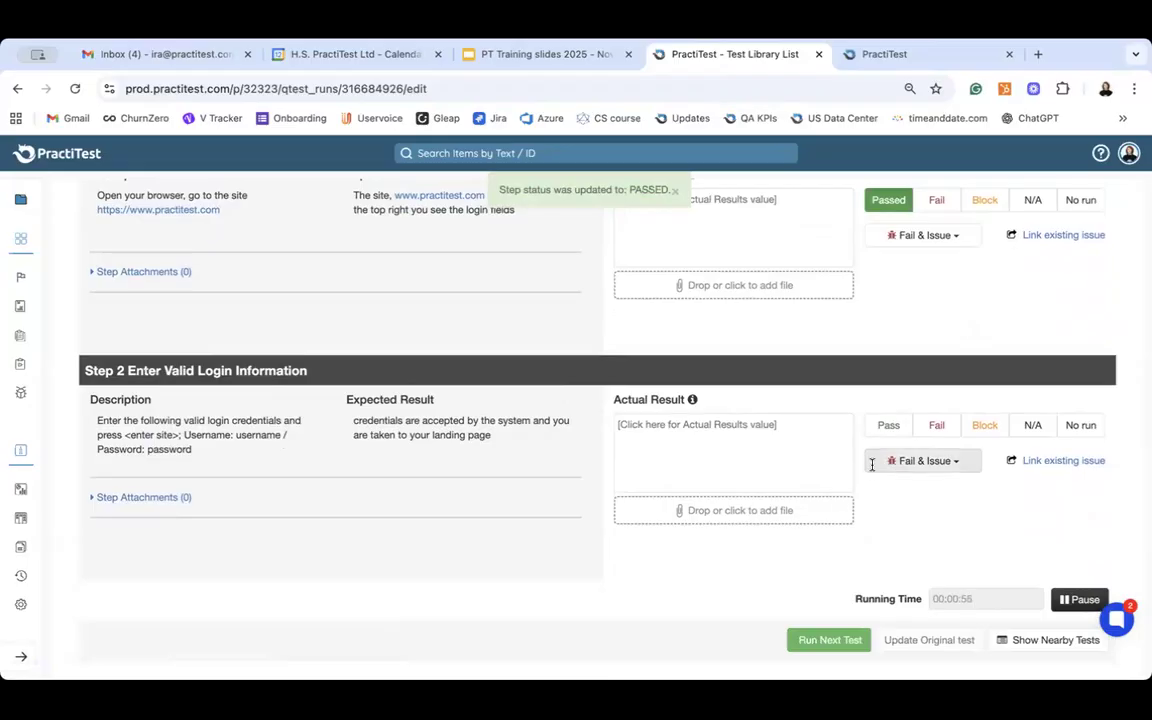
# Record "credentials are NOT accepted" as the actual result of Step 2, reusing the wording of its expected result.
pyautogui.click(733, 426)
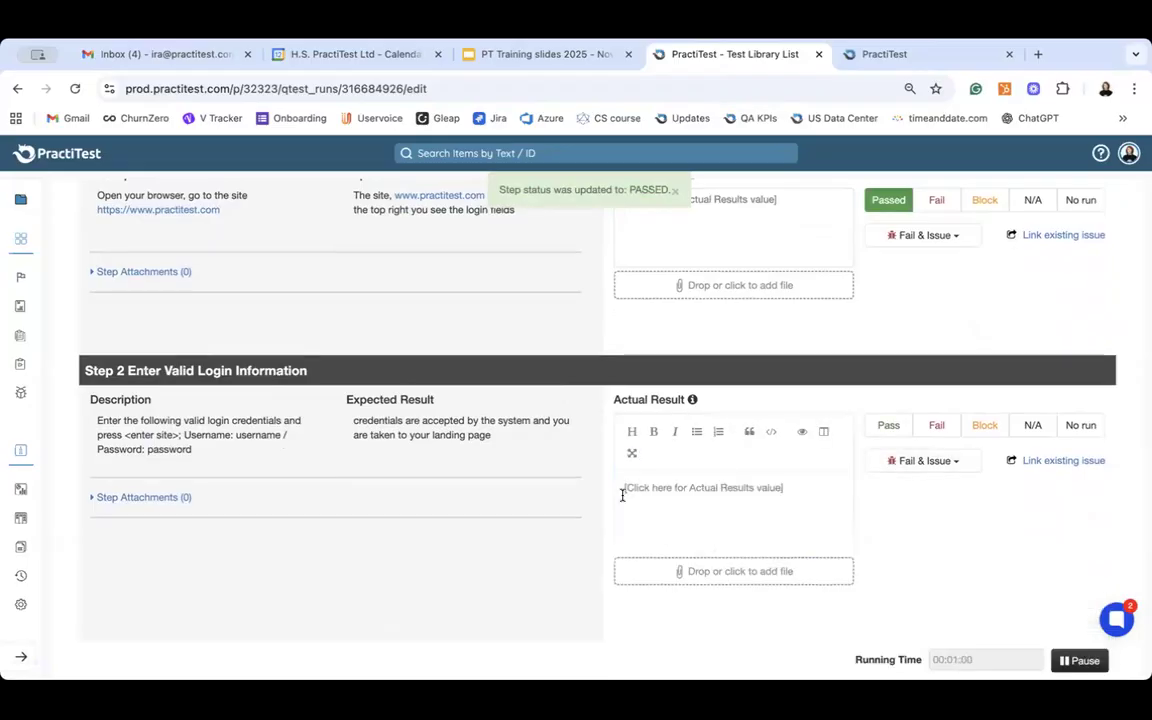
pyautogui.tripleClick(441, 421)
pyautogui.doubleClick(441, 421)
pyautogui.moveTo(441, 421); pyautogui.dragTo(367, 421)
pyautogui.hotkey('ctrl', 'c')
pyautogui.click(728, 522)
pyautogui.hotkey('ctrl', 'v')
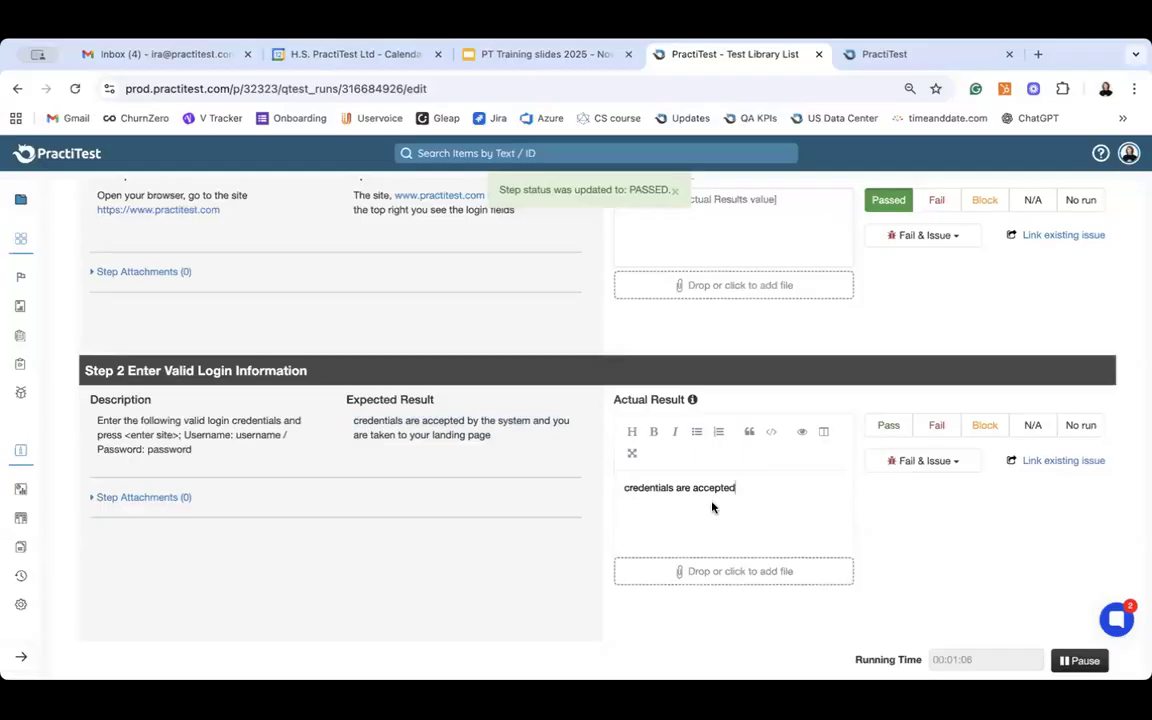
pyautogui.click(684, 487)
pyautogui.write('NOT')
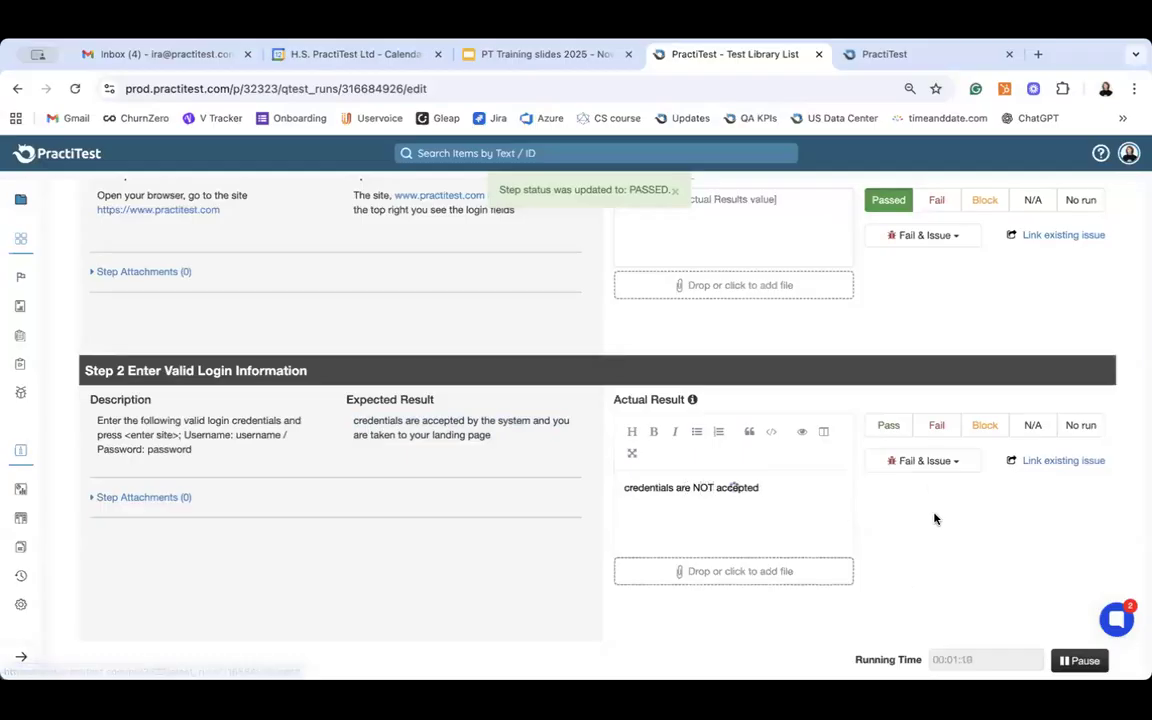
# Fail Step 2, Enter Valid Login Information, and start reporting a Jira issue for it.
pyautogui.click(950, 463)
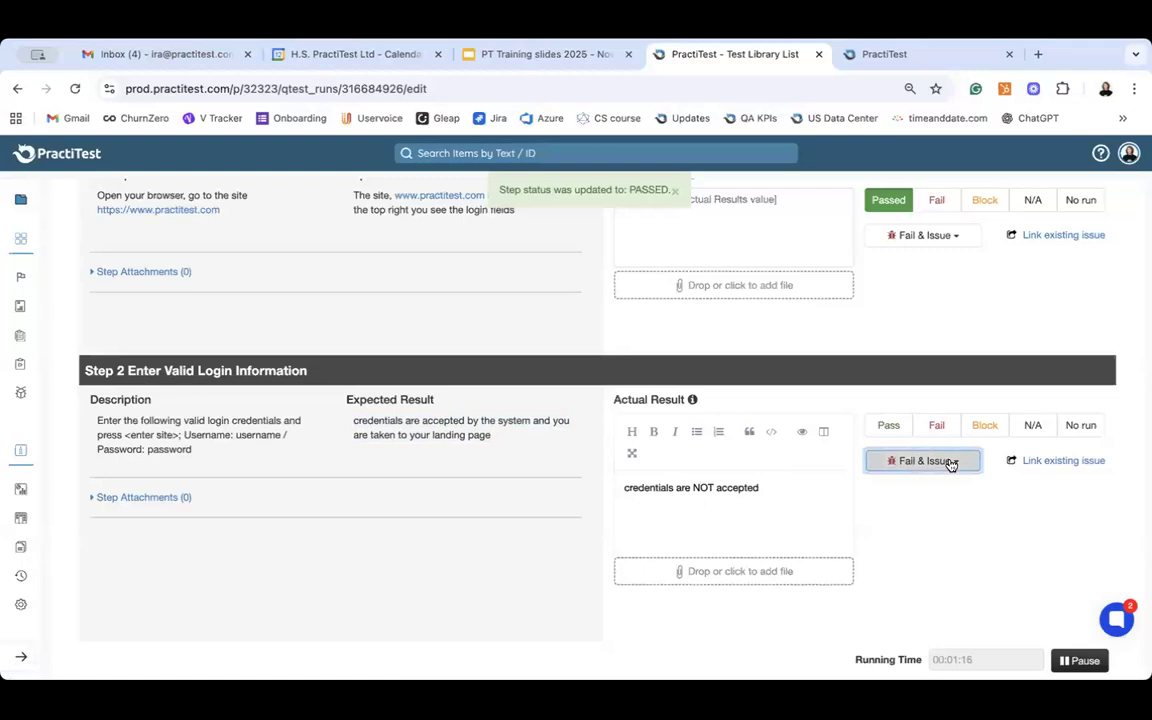
pyautogui.click(898, 464)
pyautogui.click(896, 464)
pyautogui.click(896, 464)
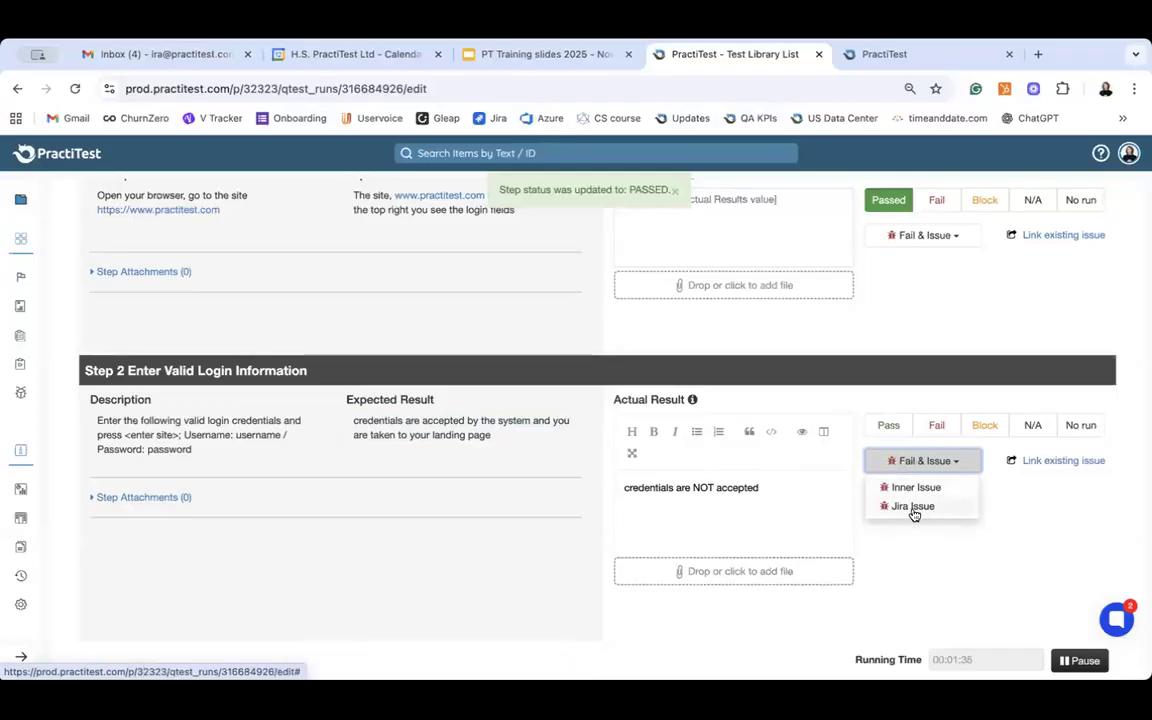
pyautogui.click(912, 507)
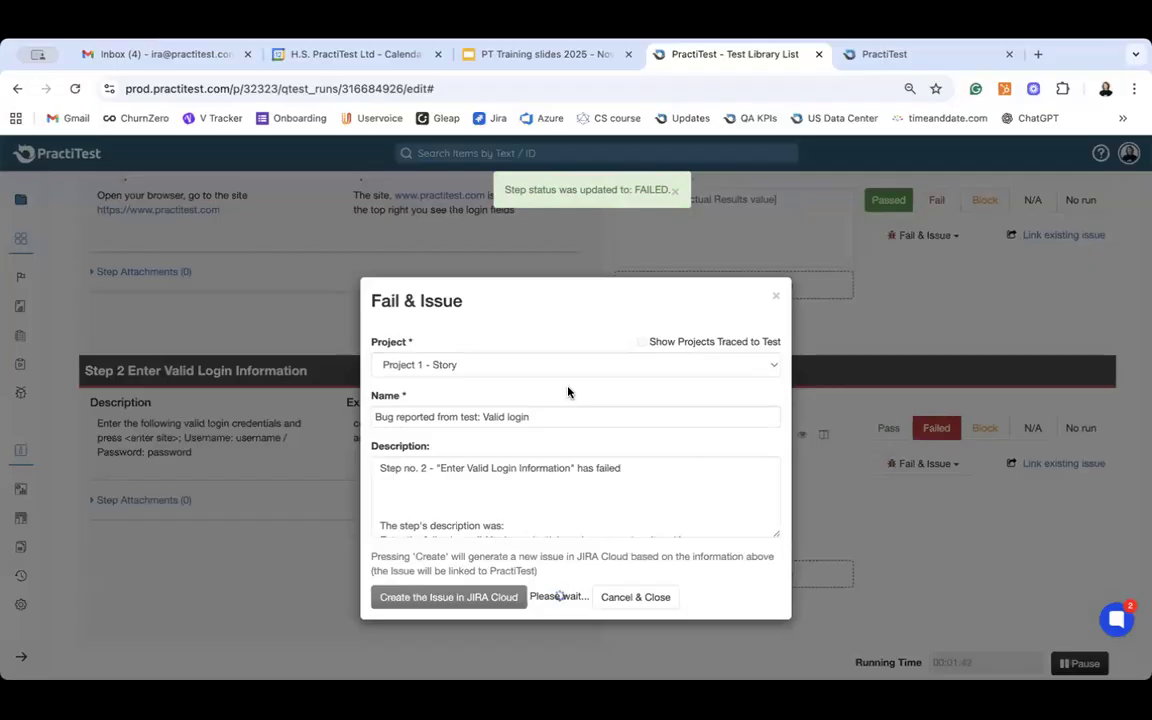
# Choose Project 1 - Bug for the Jira issue and review the prefilled description through the step's actual result.
pyautogui.click(548, 367)
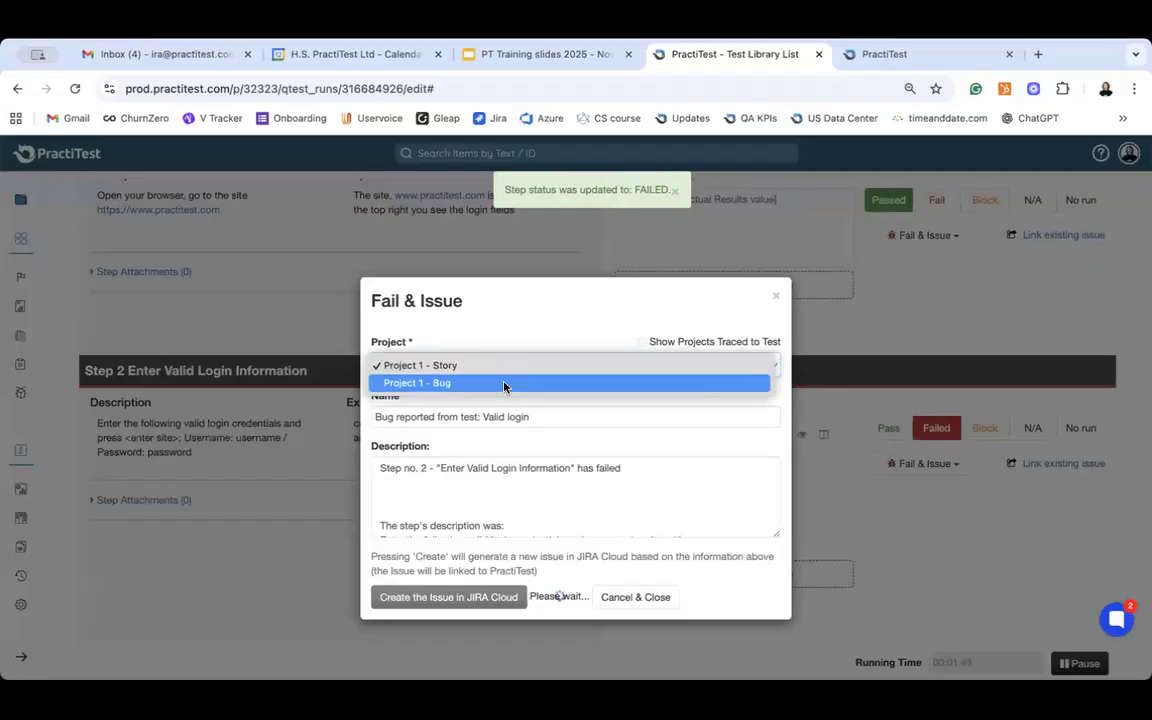
pyautogui.click(505, 384)
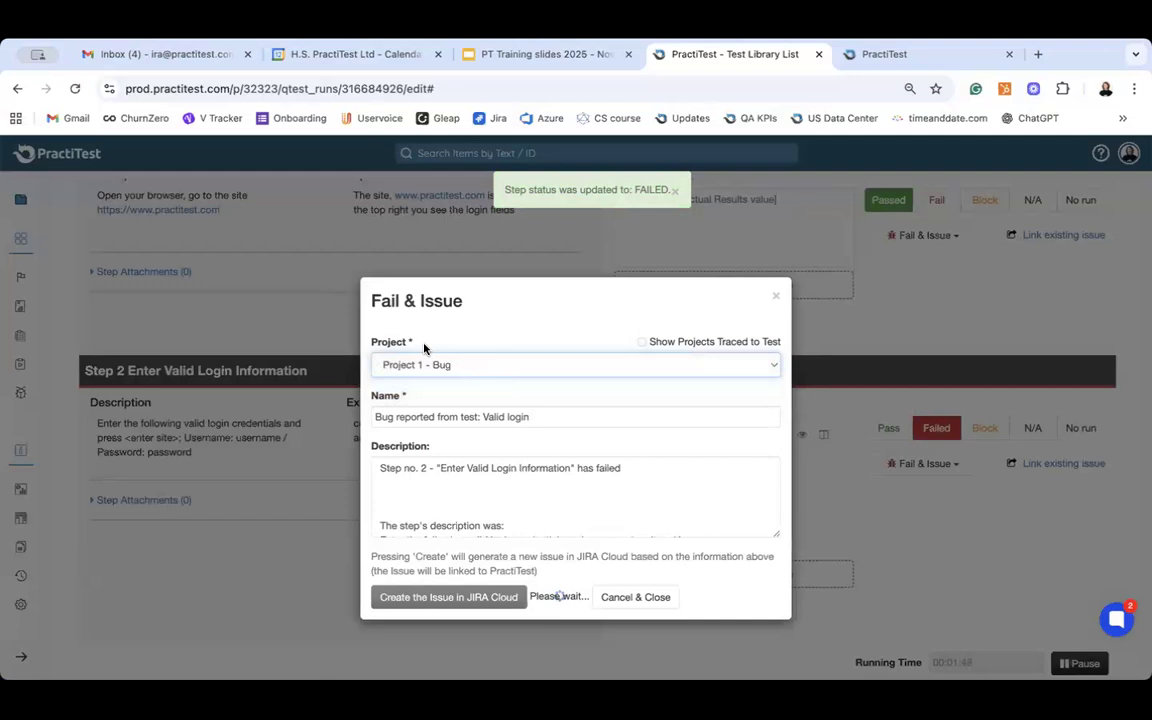
pyautogui.scroll(-2, 442, 466)
pyautogui.scroll(2, 443, 468)
pyautogui.scroll(-2, 442, 512)
pyautogui.scroll(-3, 443, 511)
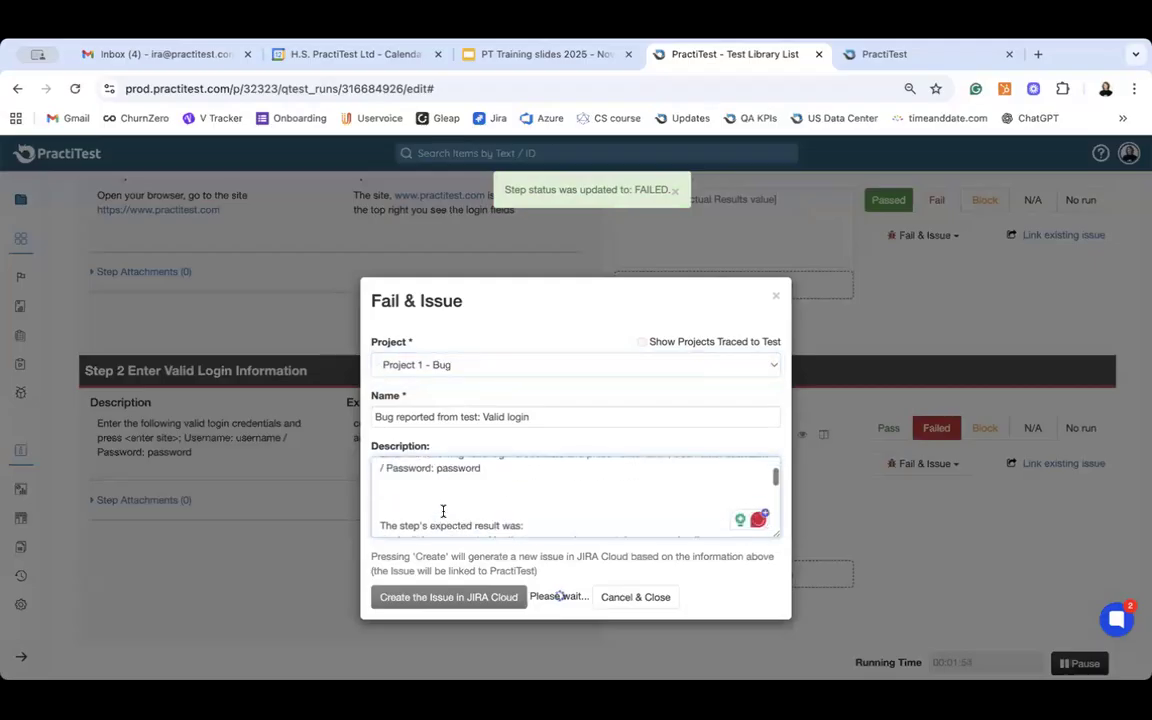
pyautogui.scroll(-3, 443, 511)
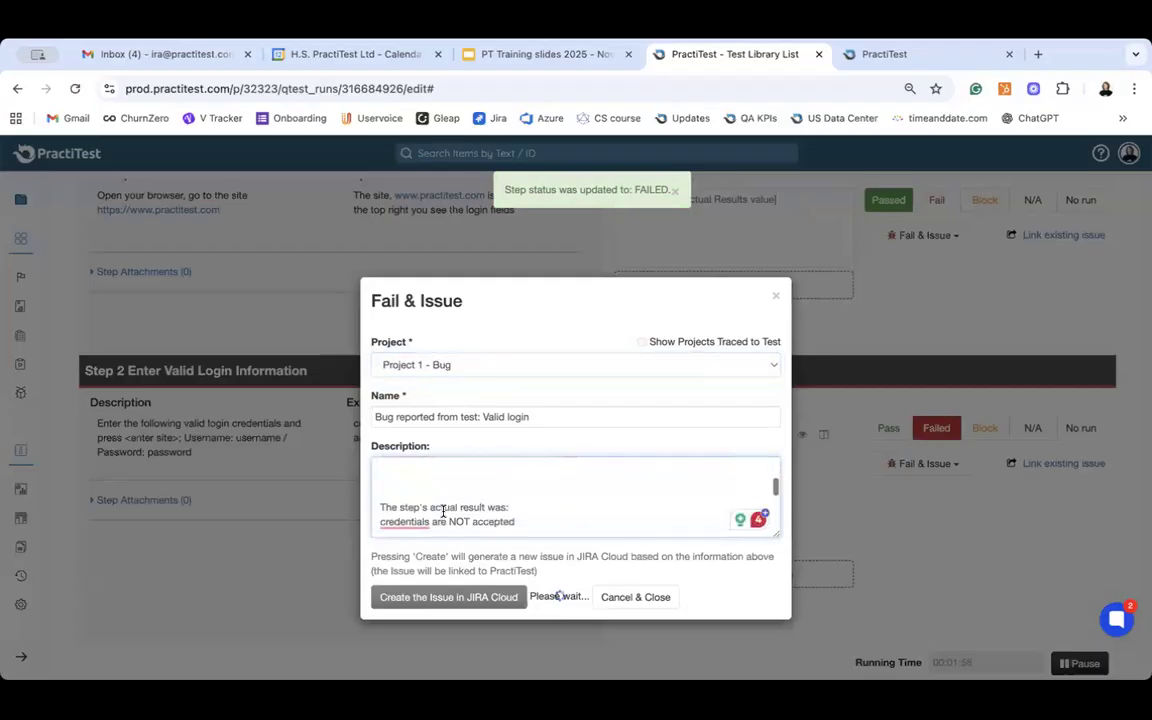
# Examine the reproduction steps and run link in the Jira issue description, and close the report without creating the issue.
pyautogui.scroll(5, 443, 511)
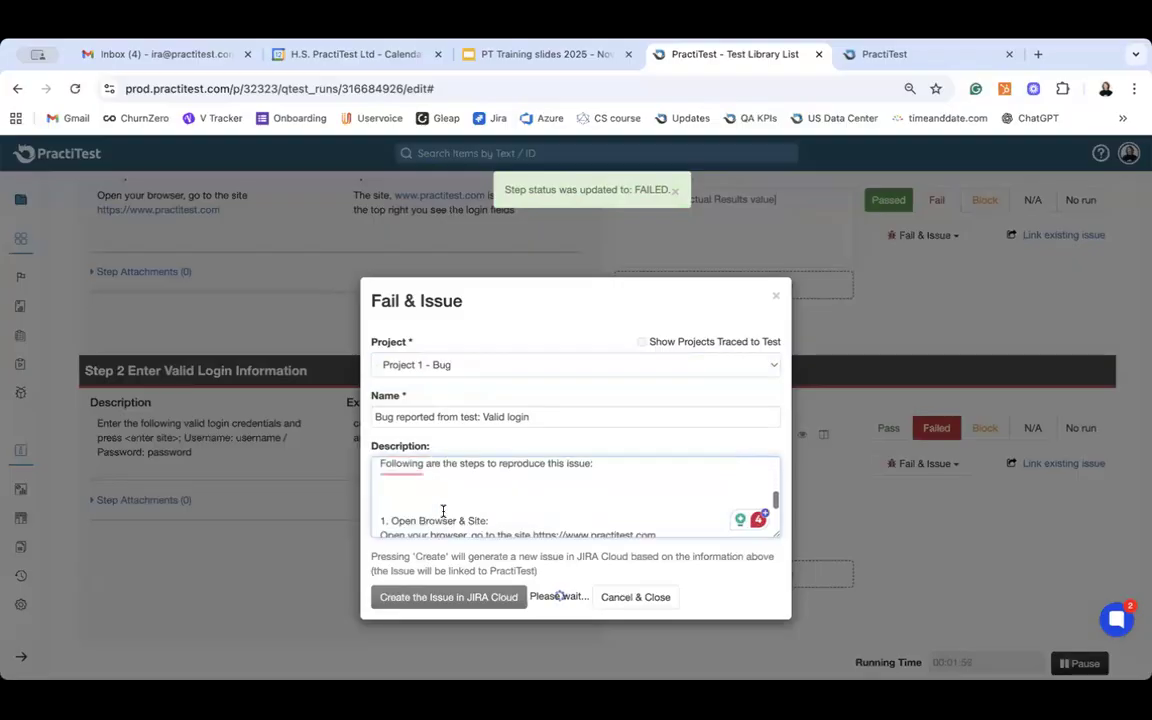
pyautogui.scroll(-2, 443, 511)
pyautogui.scroll(5, 443, 511)
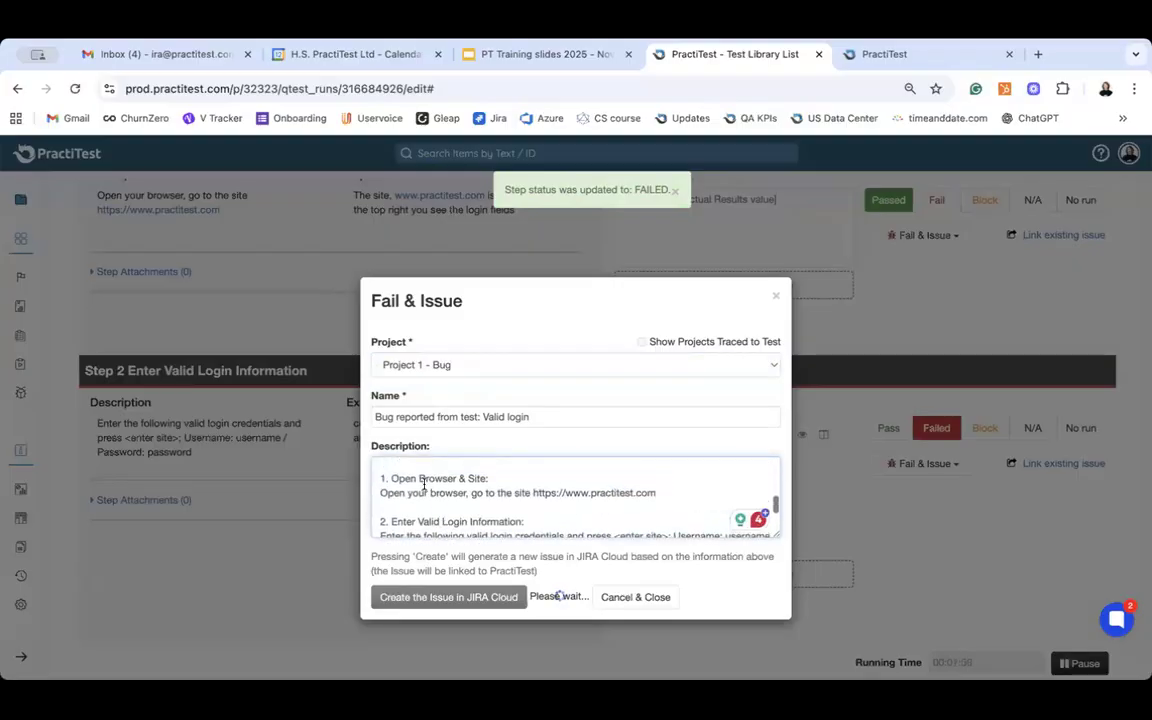
pyautogui.scroll(2, 420, 485)
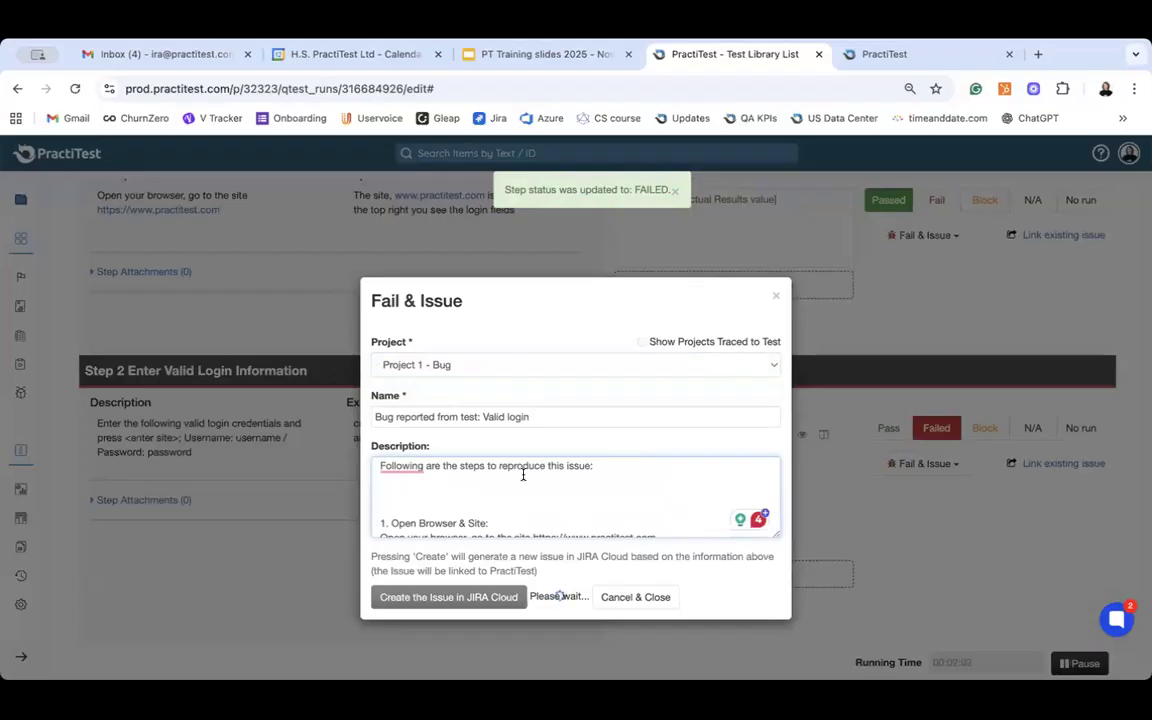
pyautogui.scroll(-1, 522, 474)
pyautogui.scroll(1, 522, 474)
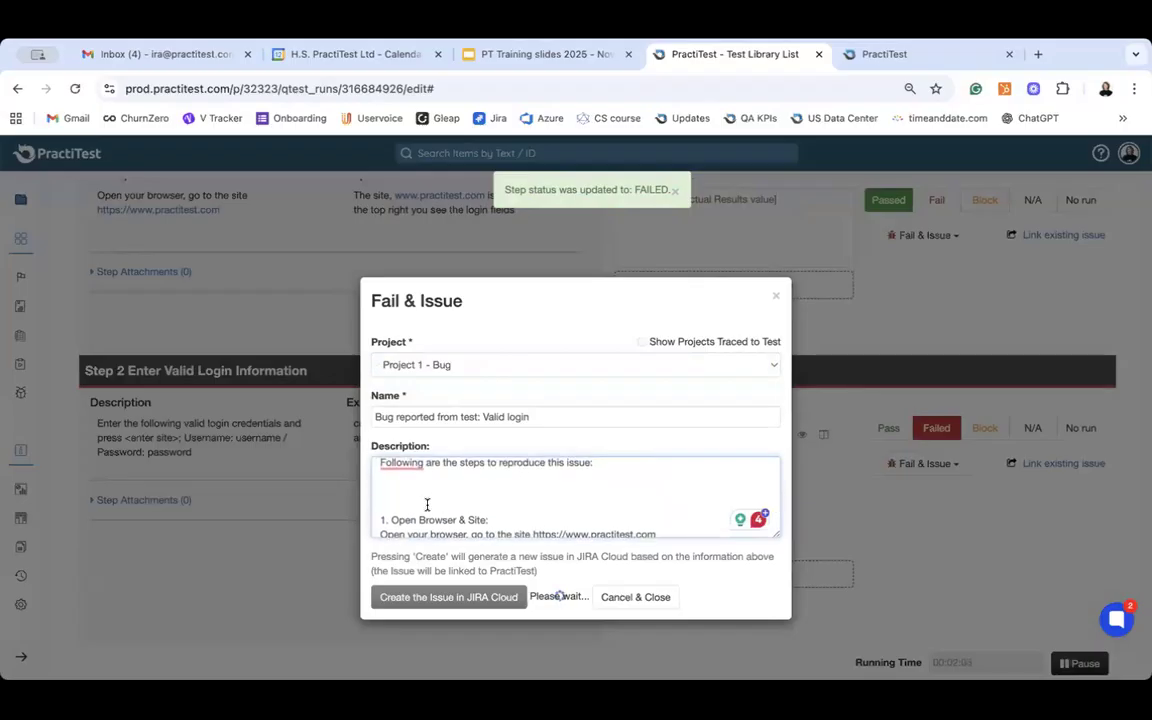
pyautogui.scroll(-5, 427, 505)
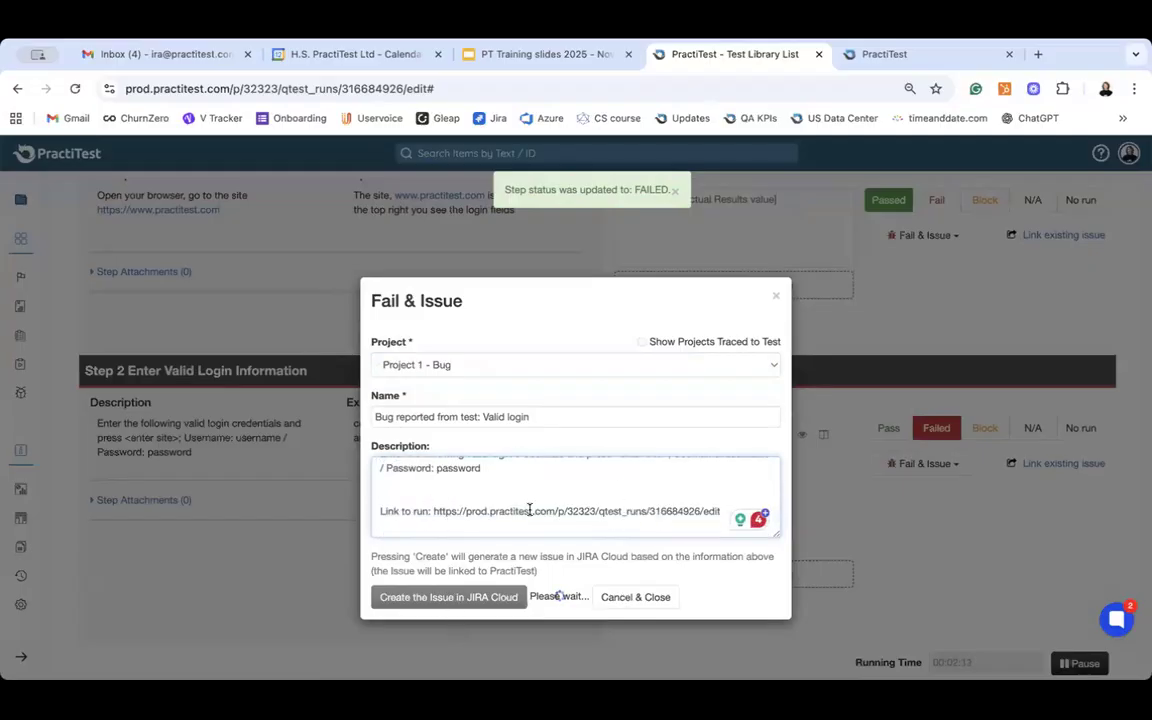
pyautogui.scroll(5, 530, 510)
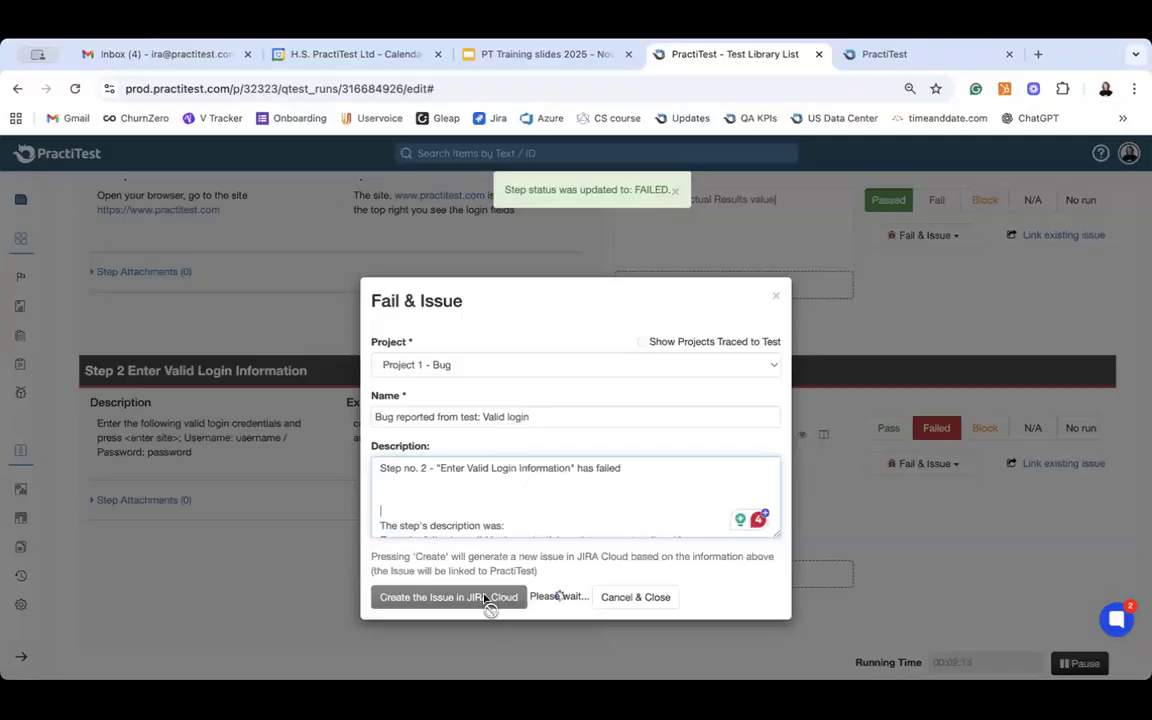
pyautogui.click(487, 516)
pyautogui.scroll(-5, 487, 516)
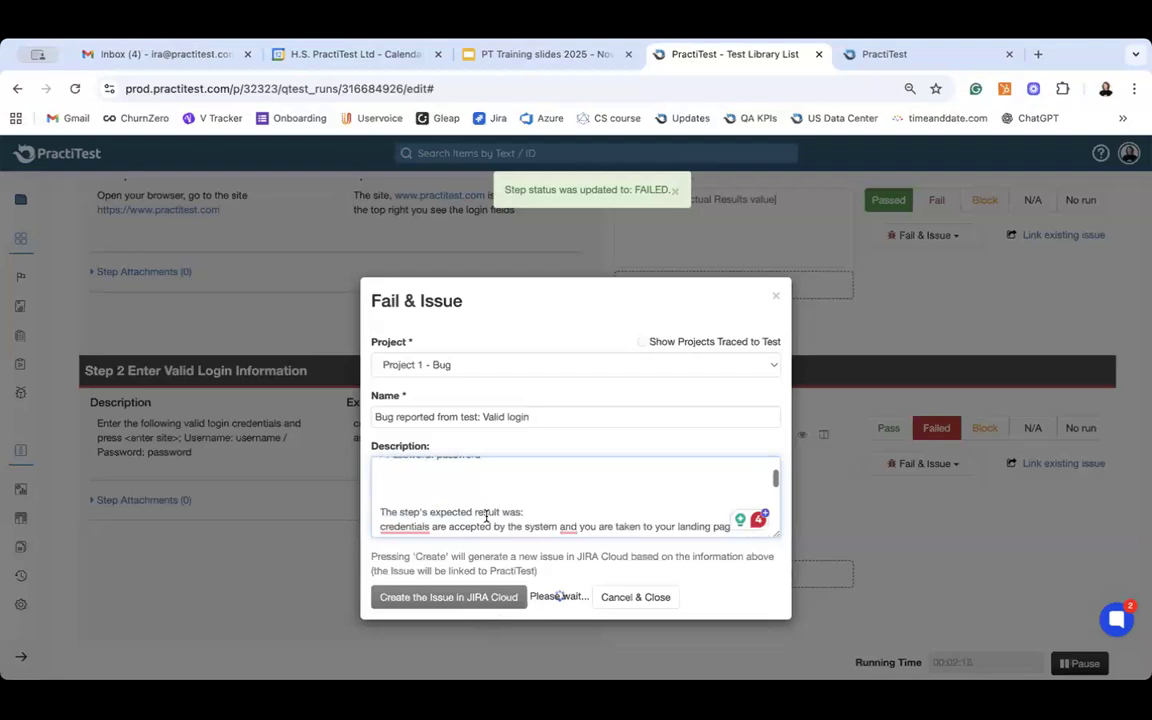
pyautogui.scroll(-5, 487, 516)
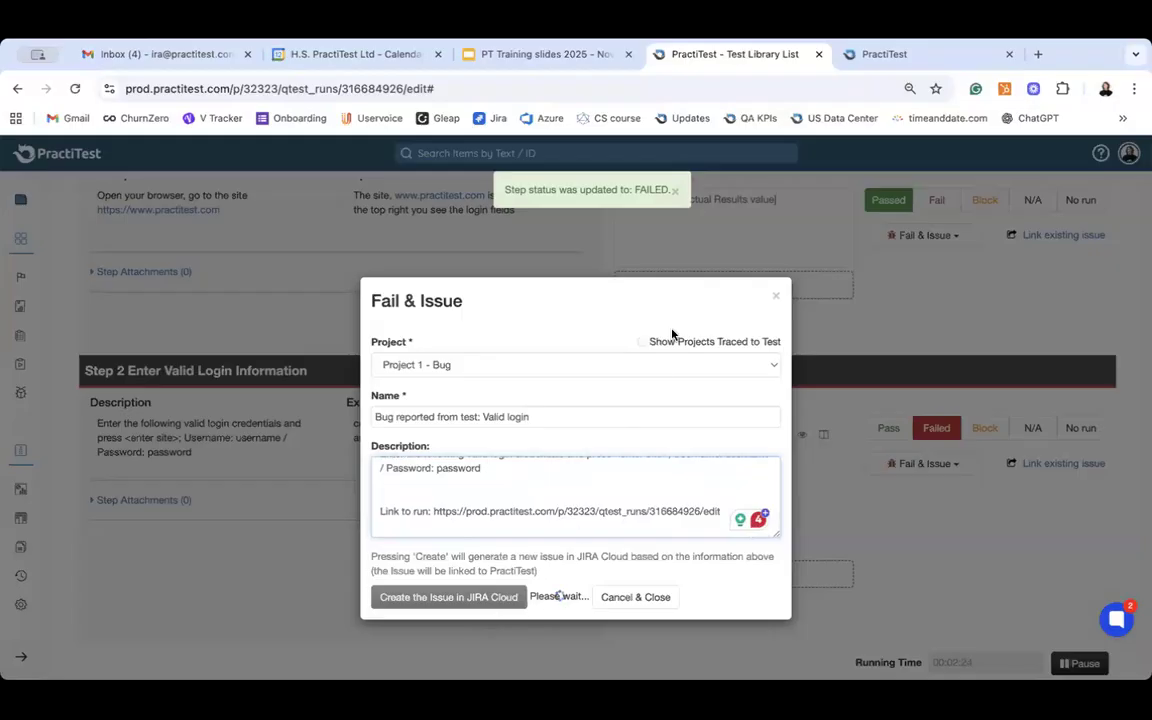
pyautogui.click(636, 364)
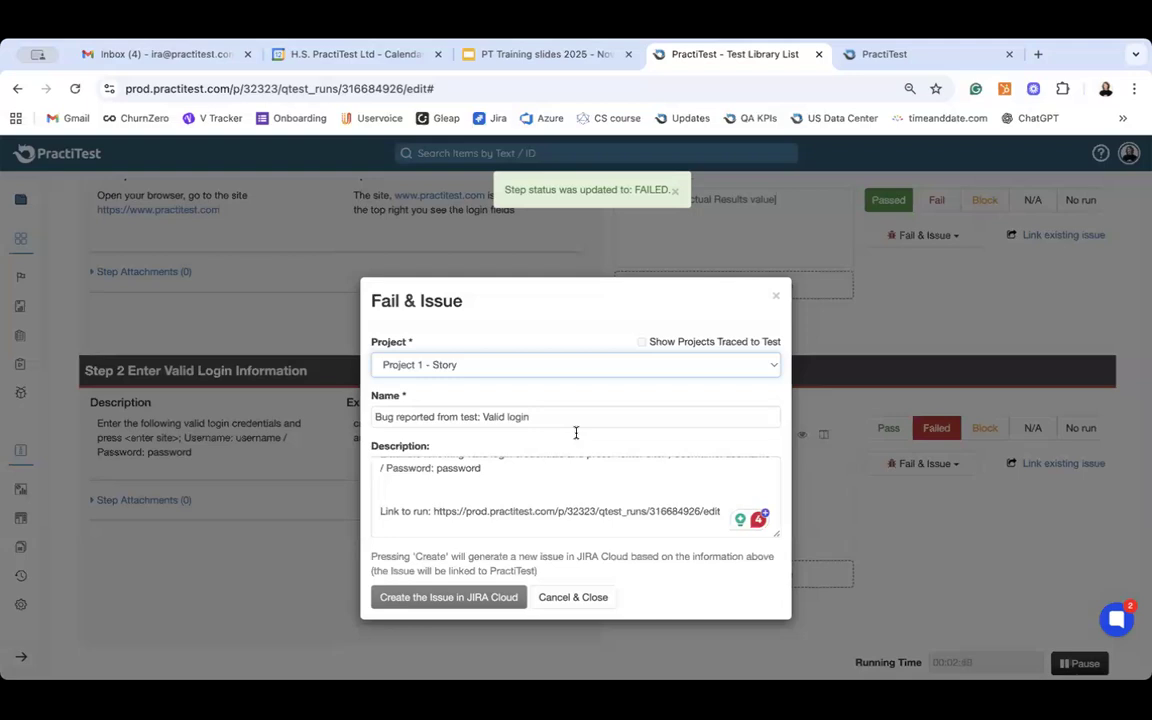
pyautogui.click(583, 603)
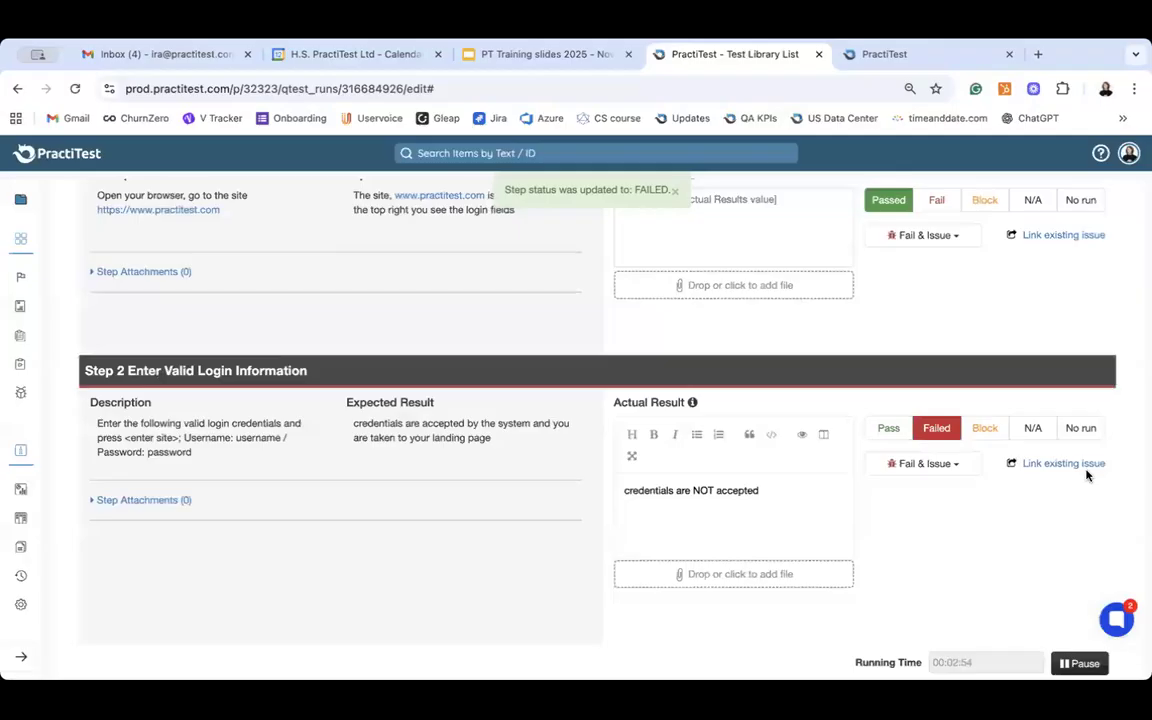
# Report an inner issue for the failed Step 2 and review the new issue's prefilled description, area and general fields.
pyautogui.click(944, 465)
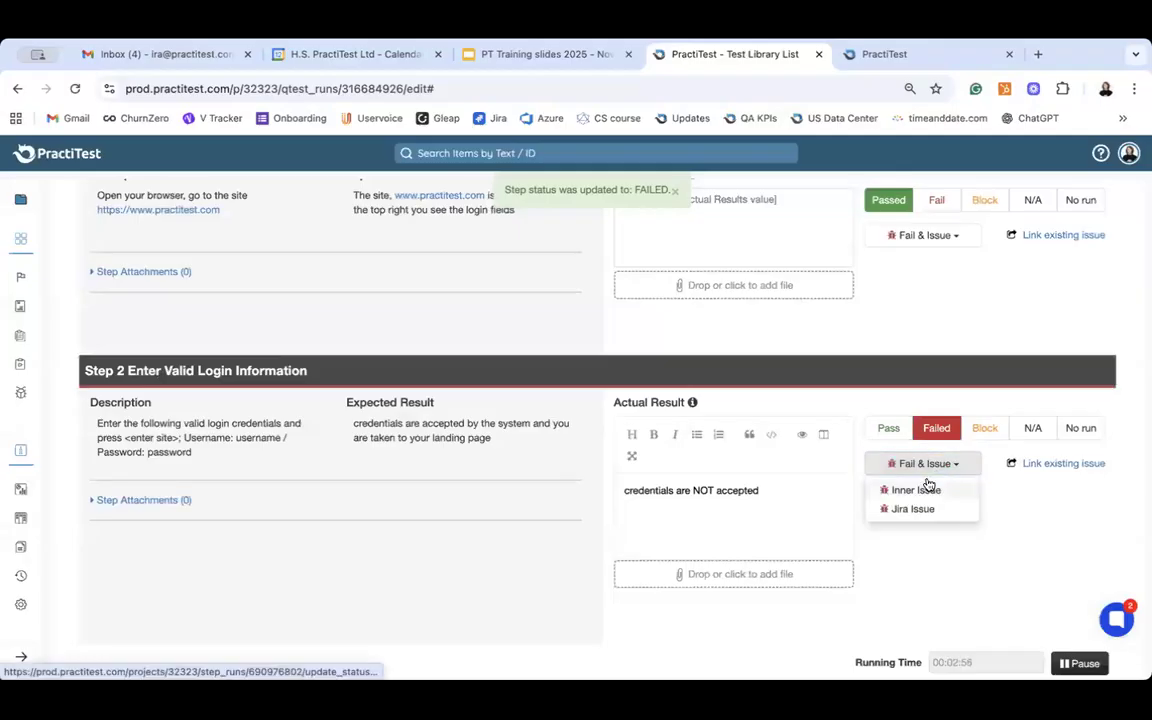
pyautogui.click(929, 488)
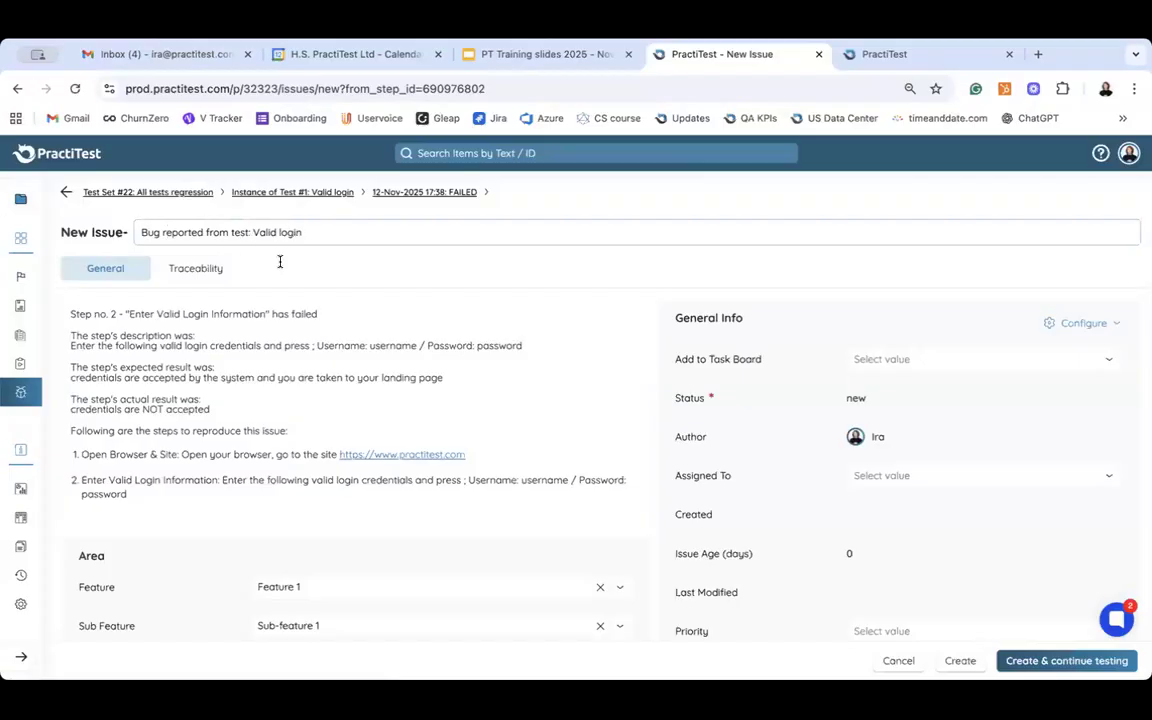
pyautogui.scroll(-1, 237, 364)
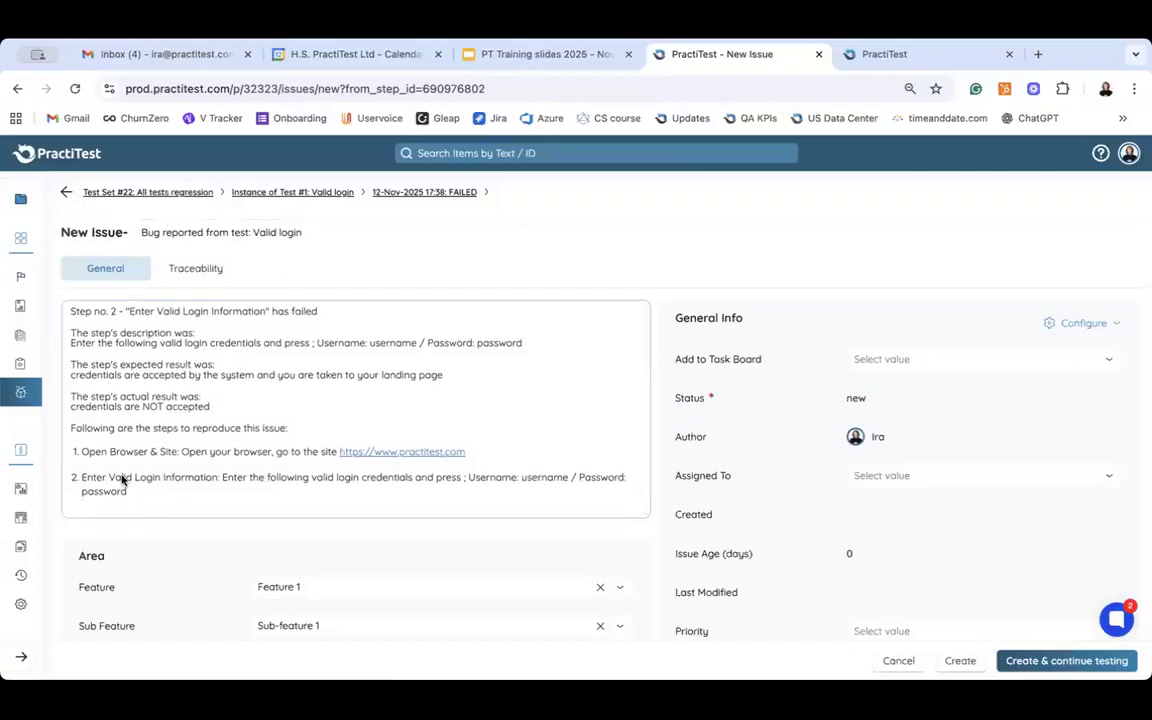
pyautogui.scroll(-3, 861, 381)
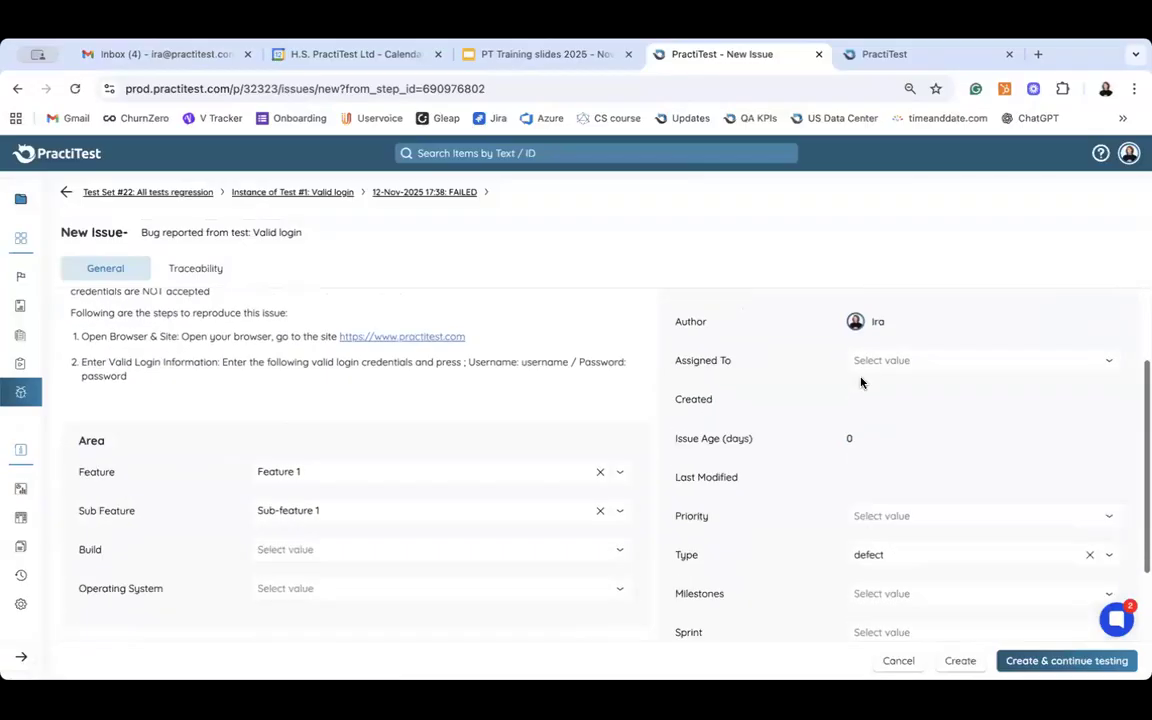
pyautogui.scroll(-2, 216, 419)
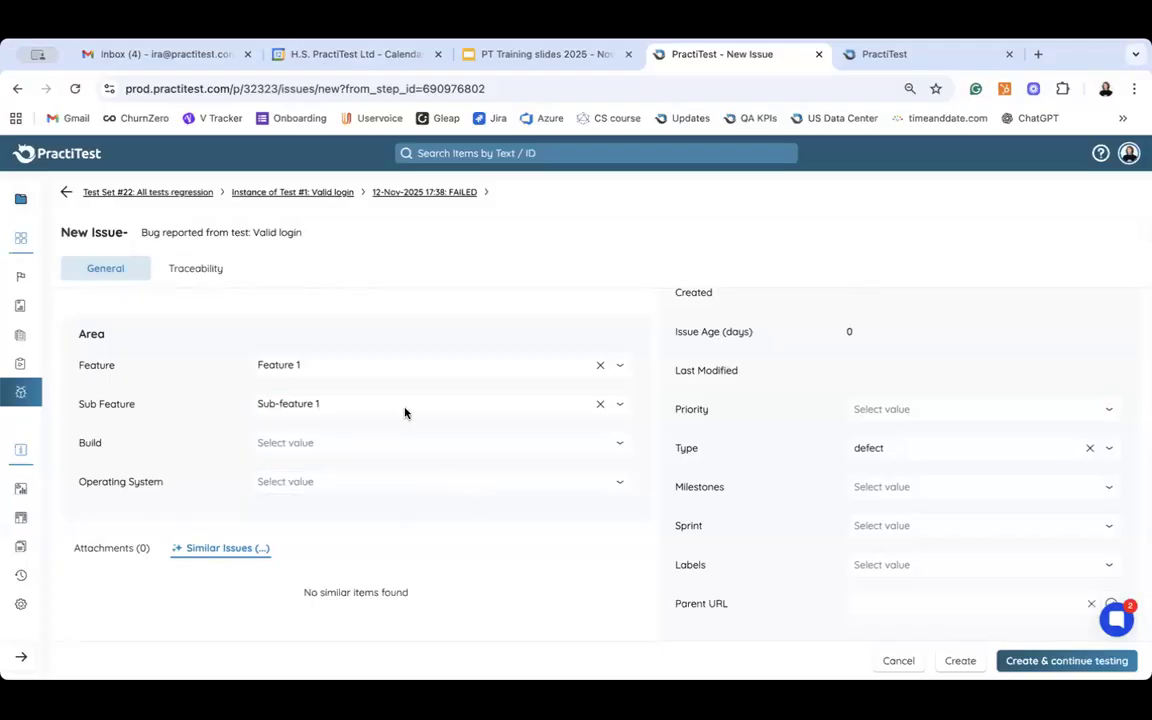
pyautogui.scroll(4, 391, 399)
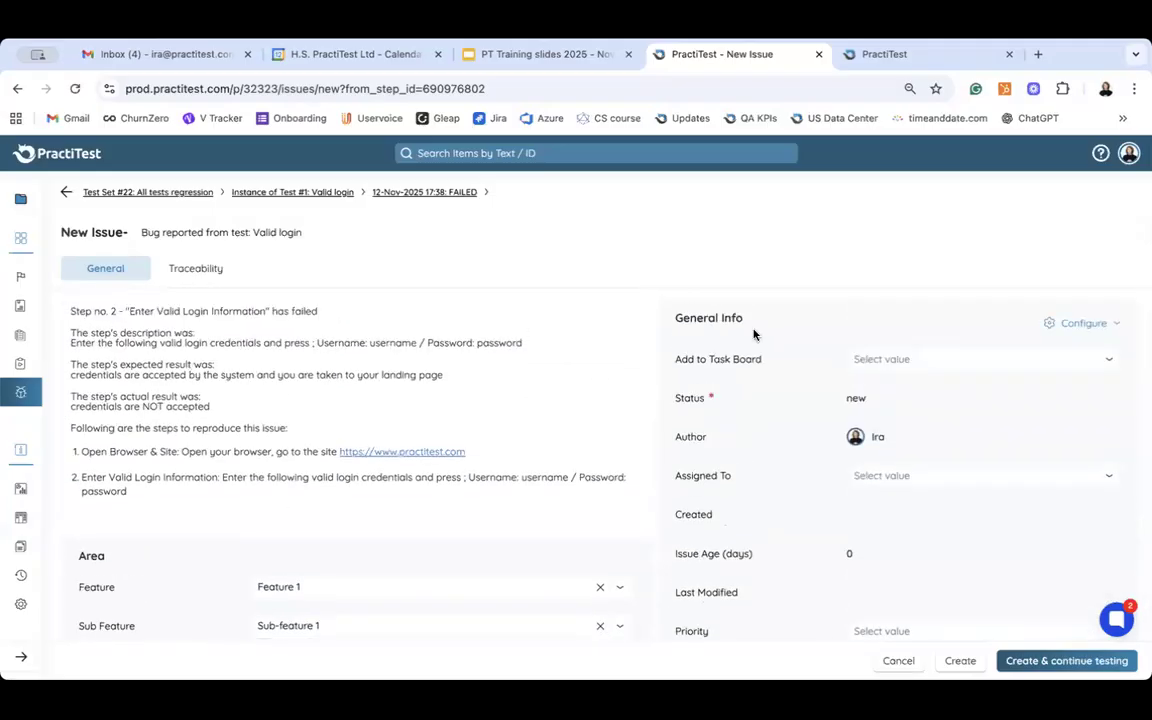
# Set the issue's priority to 1-showstopper, keep its type as defect, and create it while continuing testing.
pyautogui.scroll(-4, 755, 335)
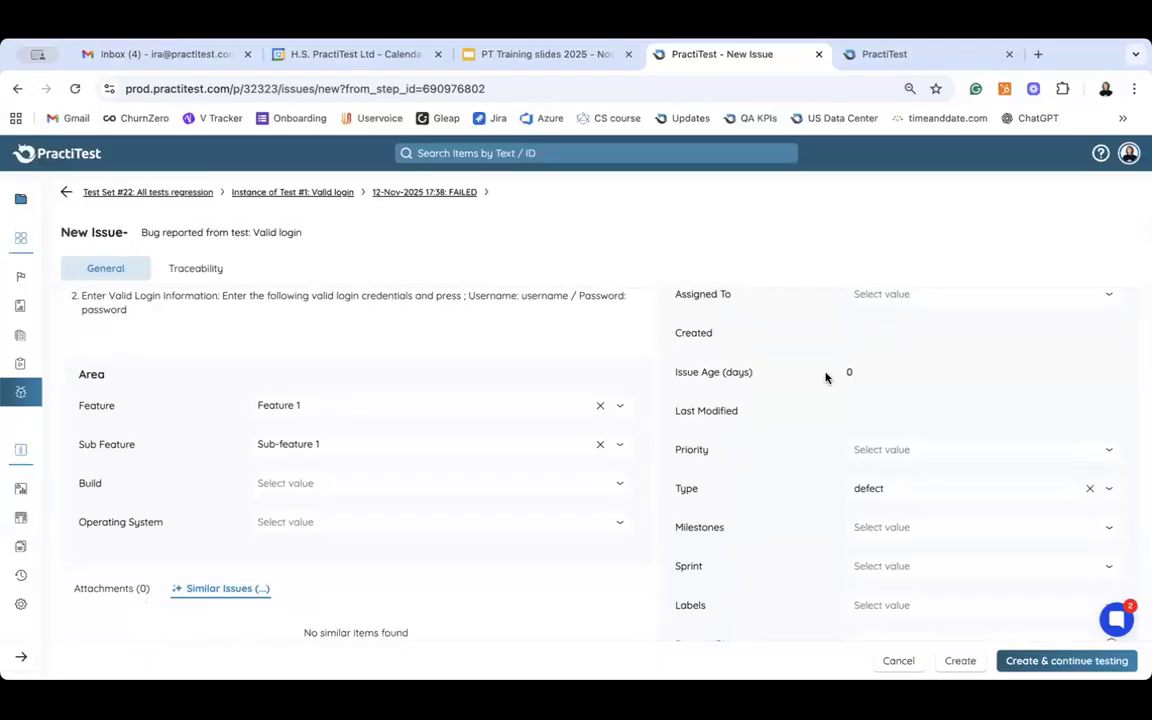
pyautogui.scroll(-1, 826, 377)
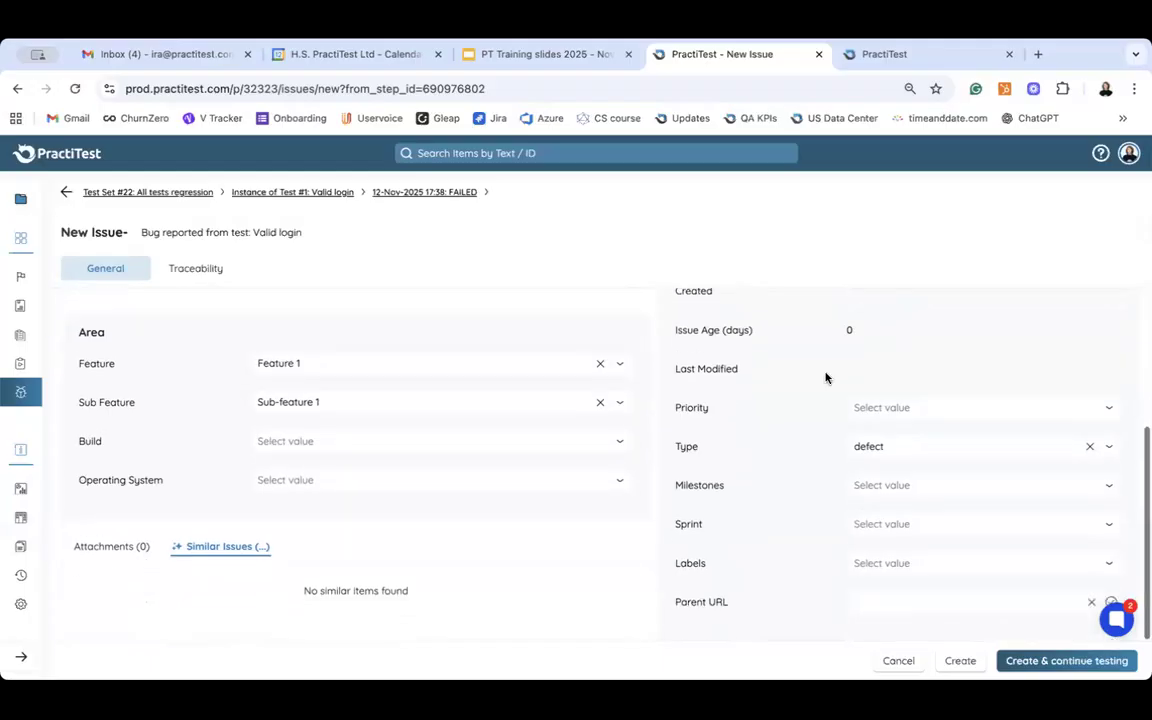
pyautogui.click(925, 404)
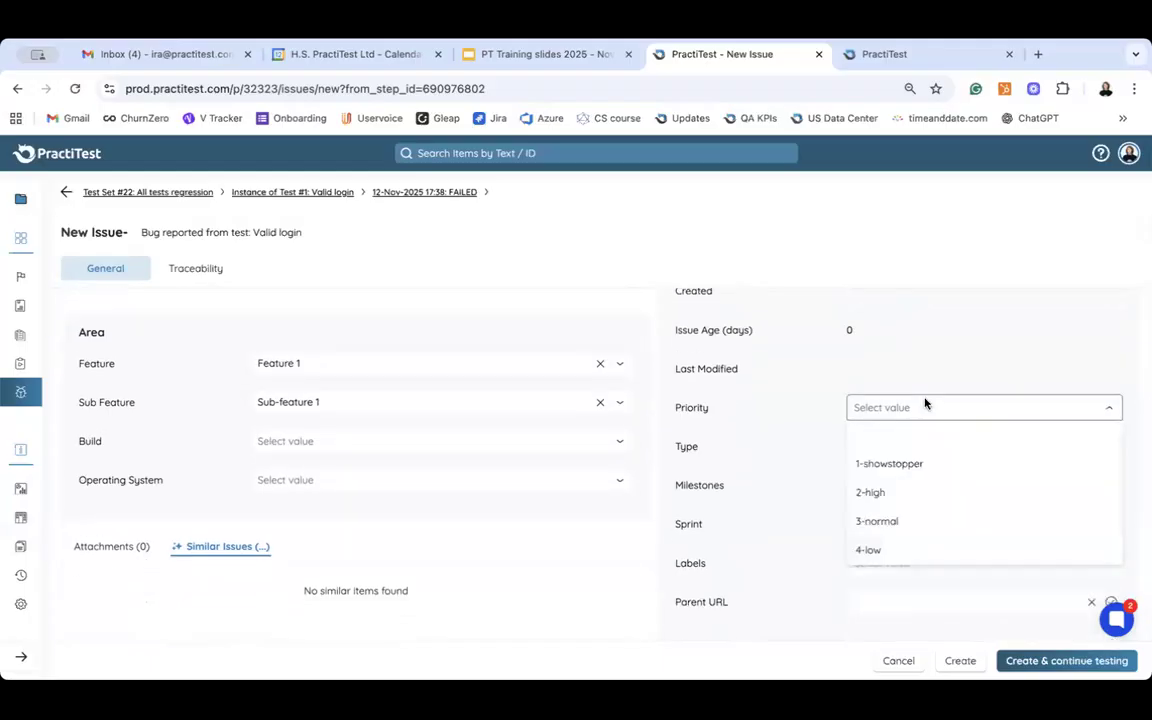
pyautogui.click(893, 467)
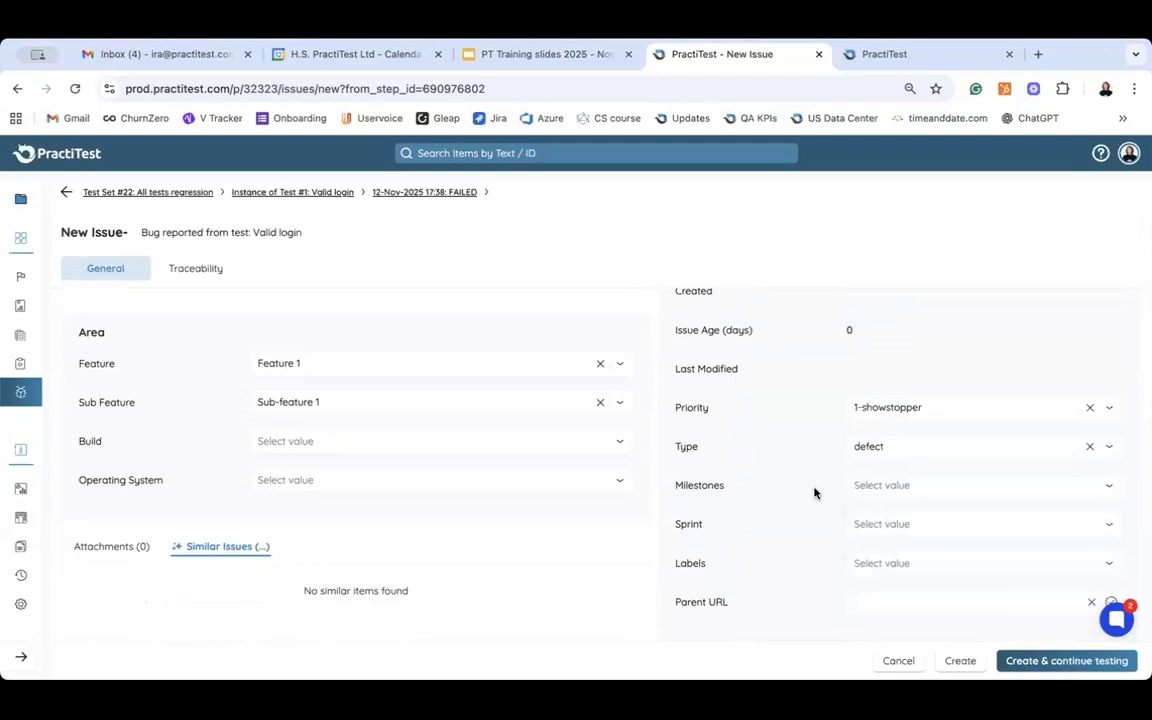
pyautogui.click(904, 452)
pyautogui.click(904, 451)
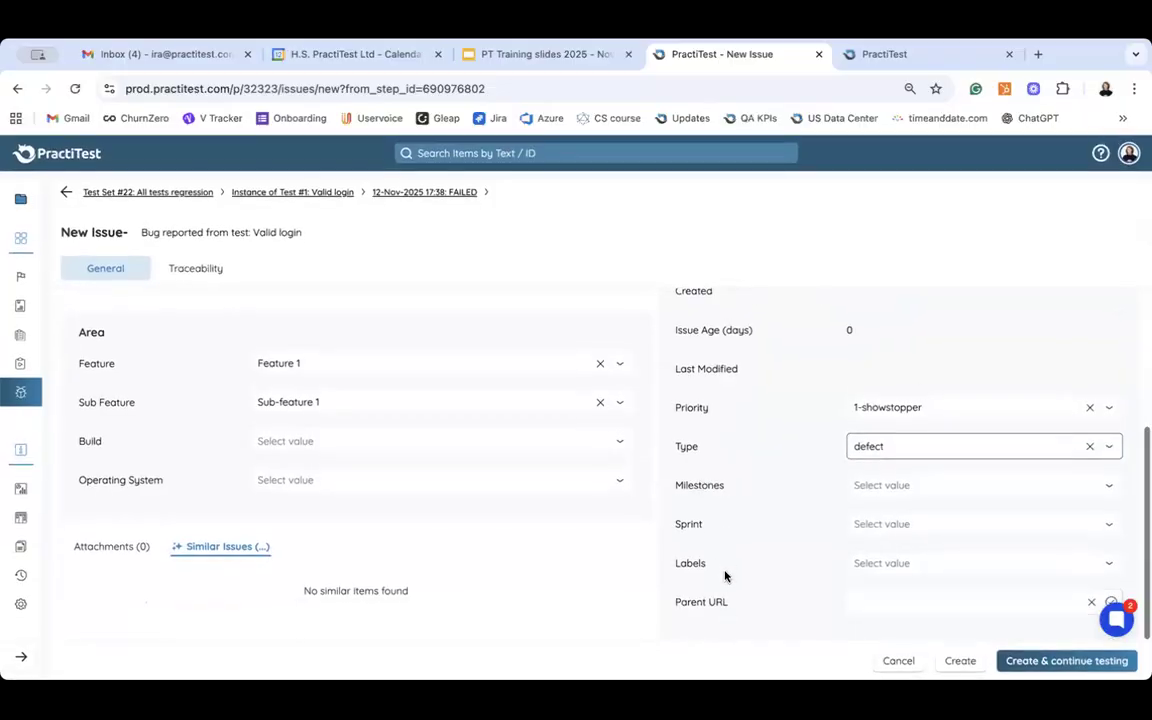
pyautogui.click(1049, 664)
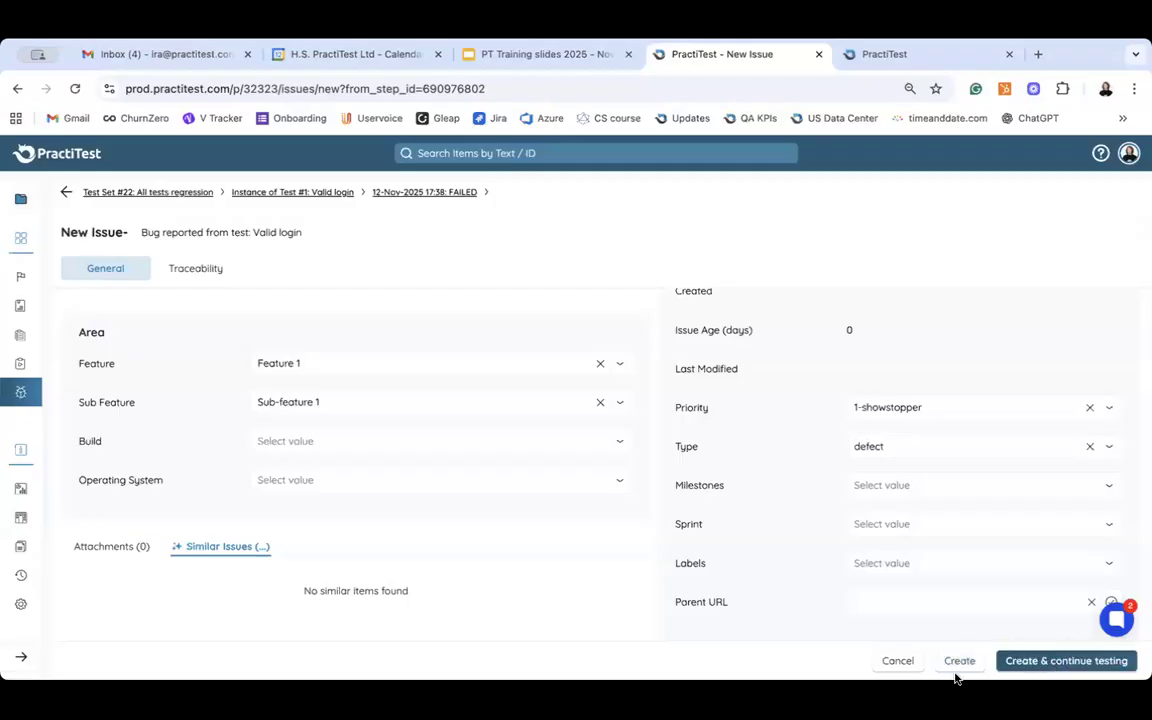
pyautogui.click(1057, 665)
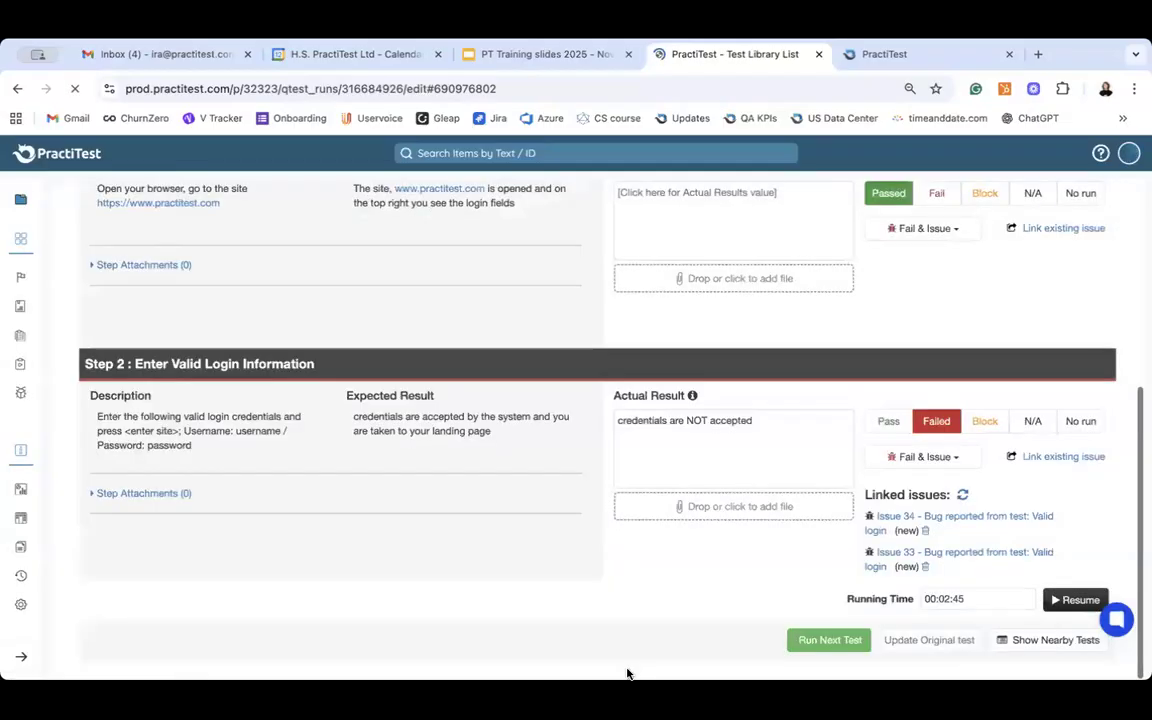
# Review the Valid login run steps with the issues linked to Step 2, and resume the running time.
pyautogui.scroll(1, 461, 517)
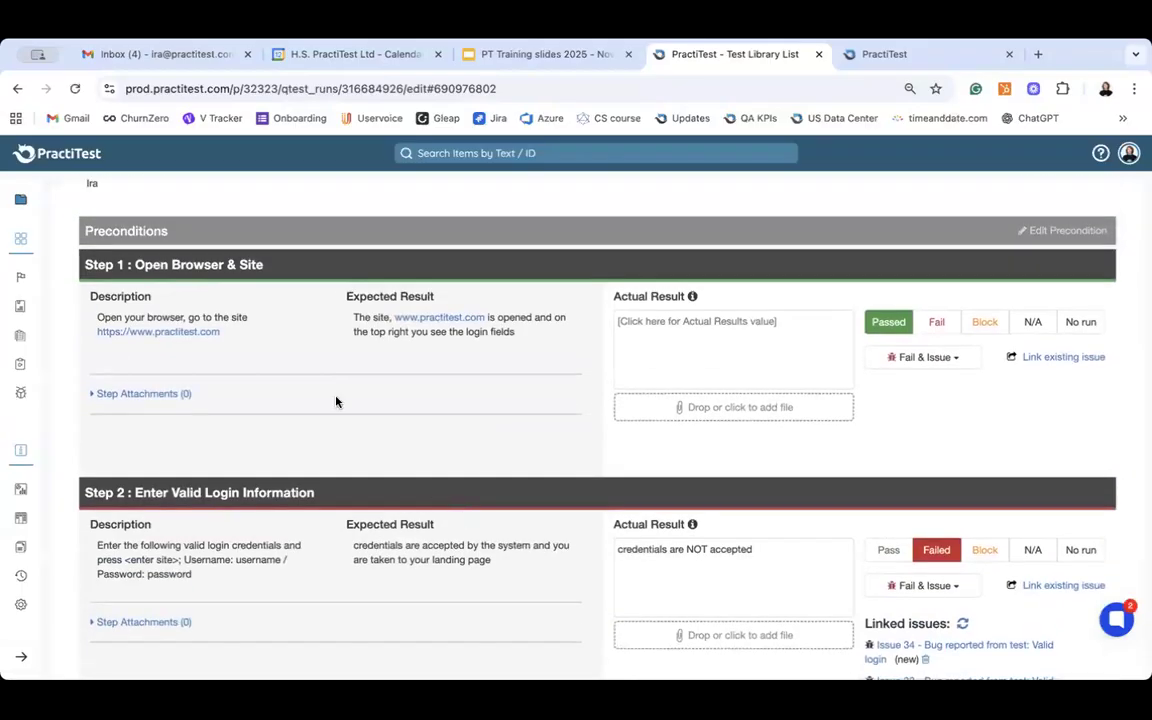
pyautogui.scroll(-1, 336, 401)
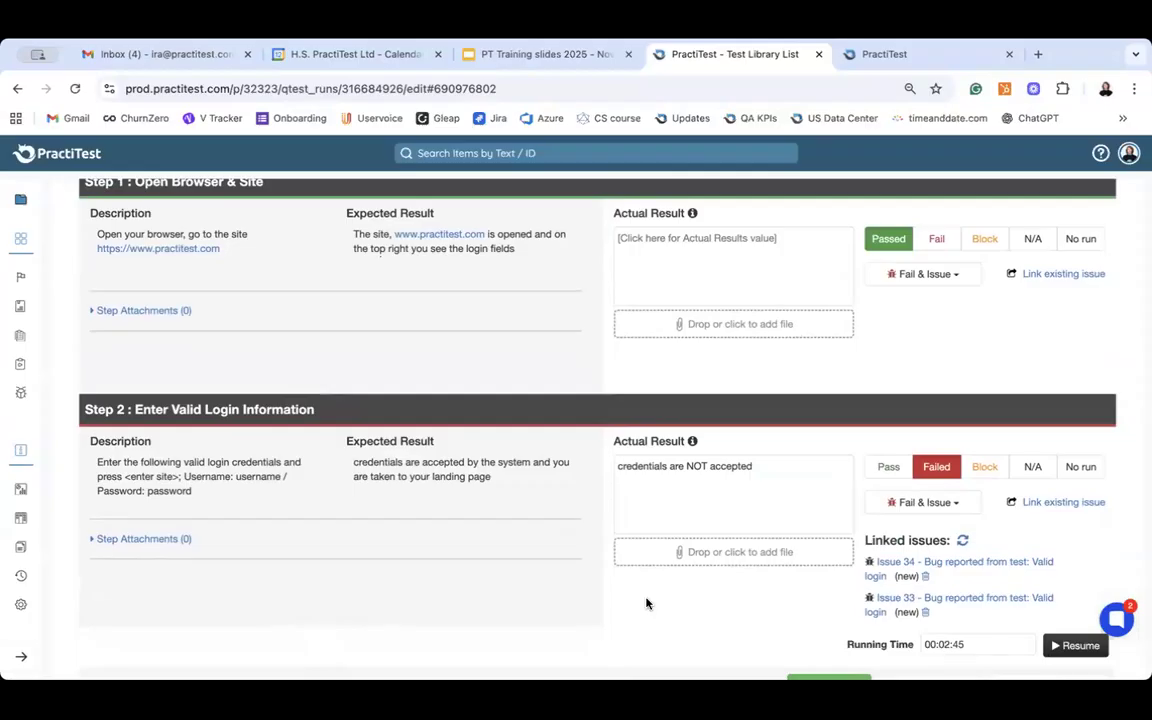
pyautogui.scroll(-1, 646, 603)
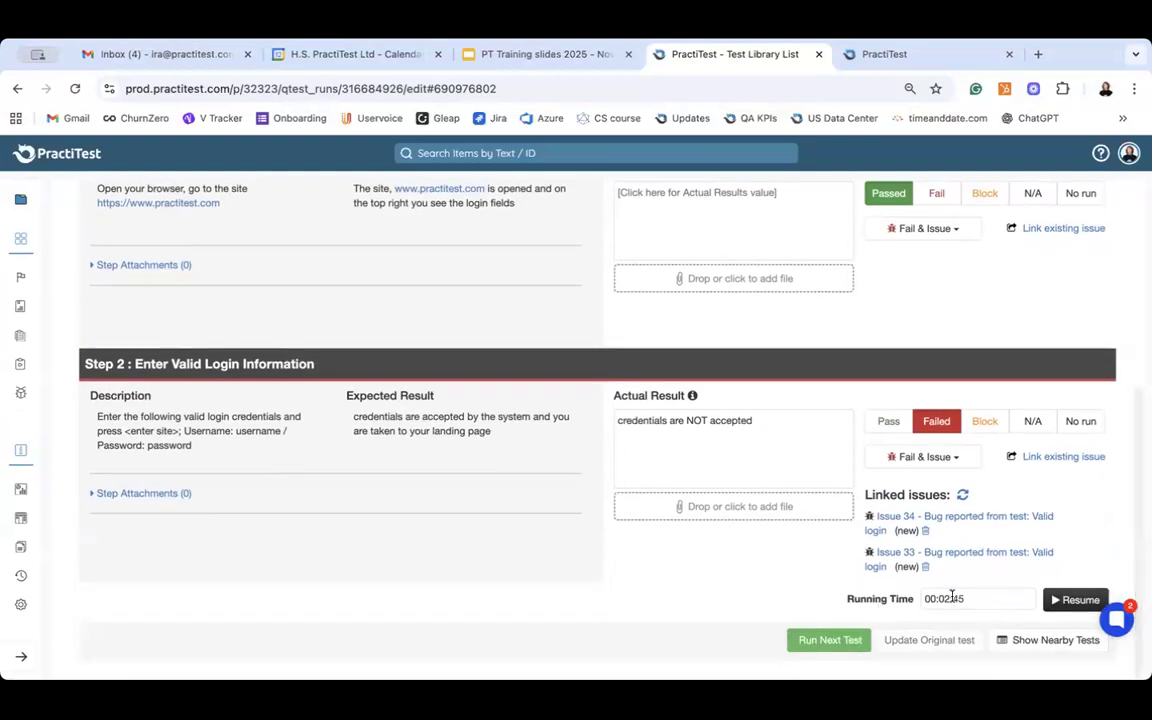
pyautogui.click(1075, 600)
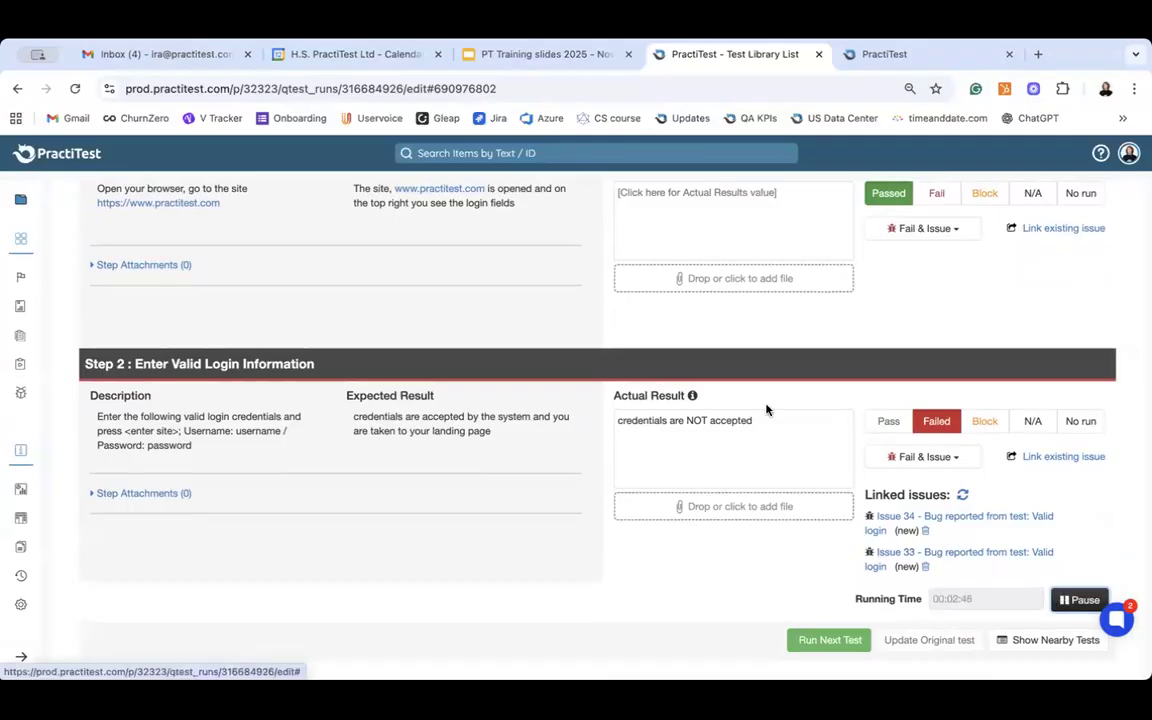
pyautogui.scroll(-1, 767, 410)
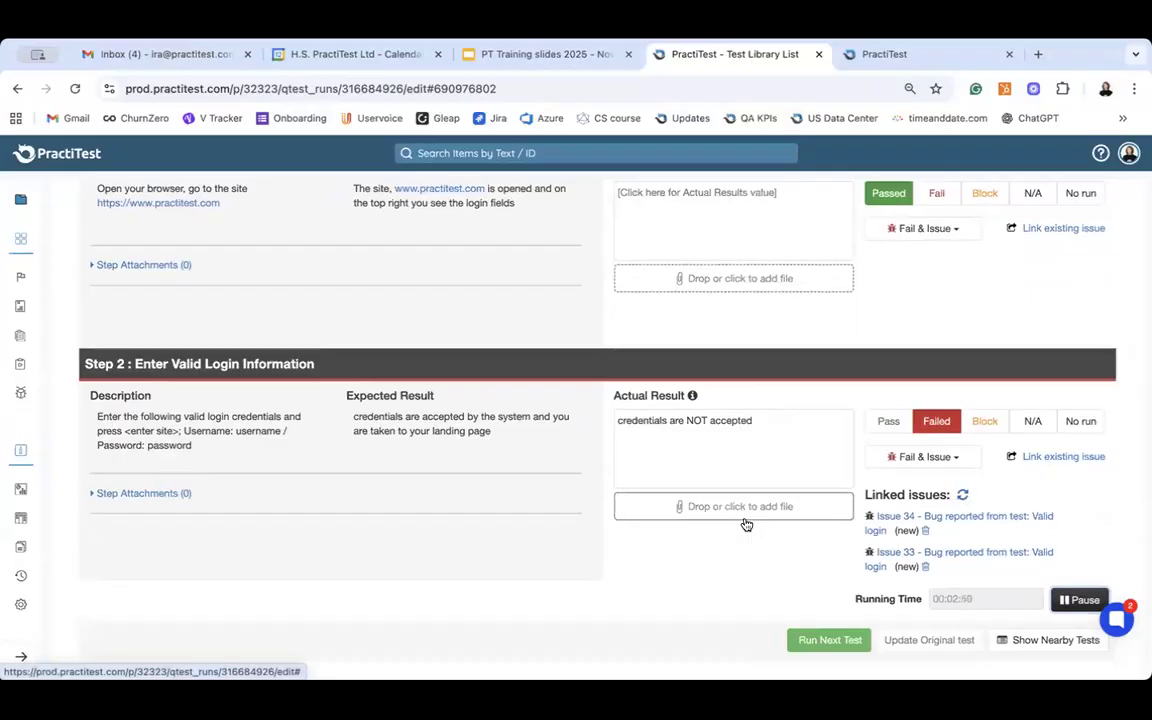
# Run the next test in the set and review the steps of Login with International Characters.
pyautogui.click(813, 642)
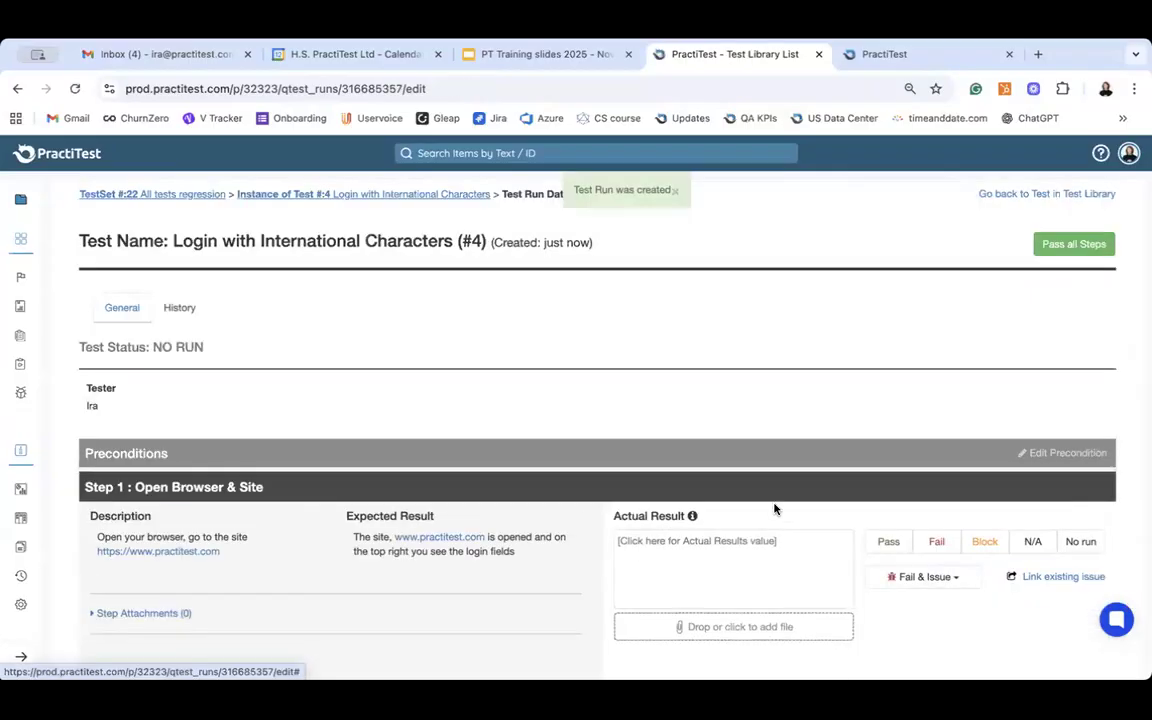
pyautogui.scroll(-5, 775, 507)
pyautogui.scroll(-2, 777, 511)
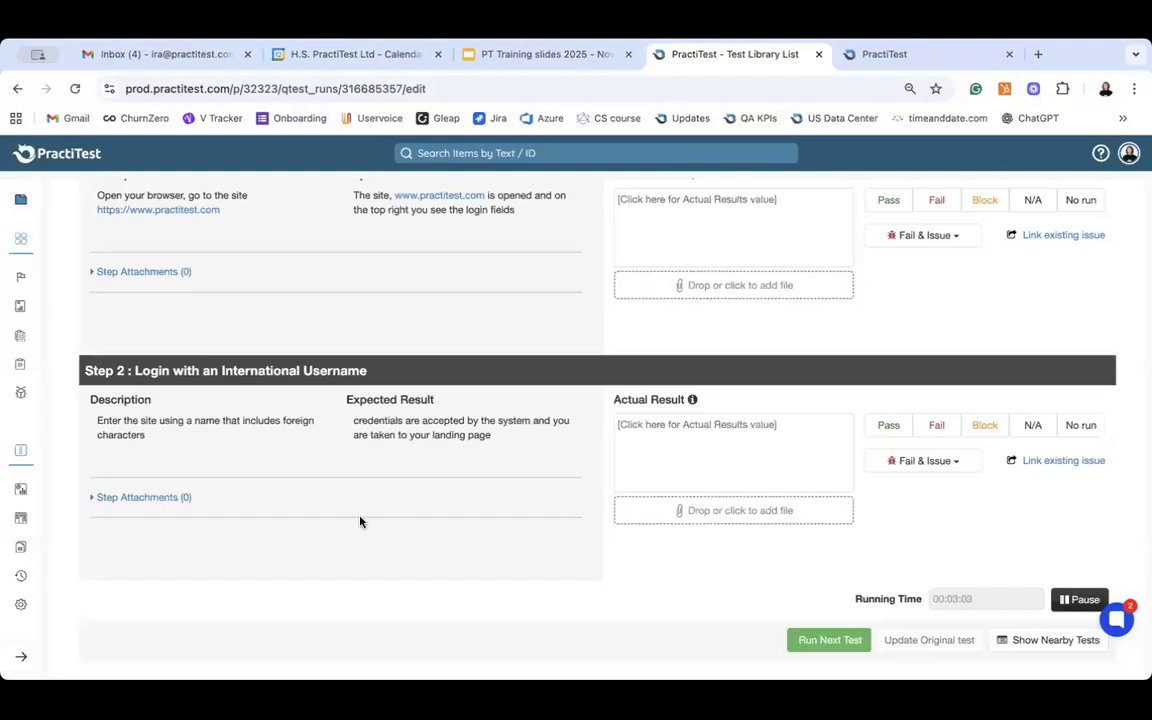
# Start a new public issue filter from the project's Issues list and name it "Fixed this week".
pyautogui.click(13, 396)
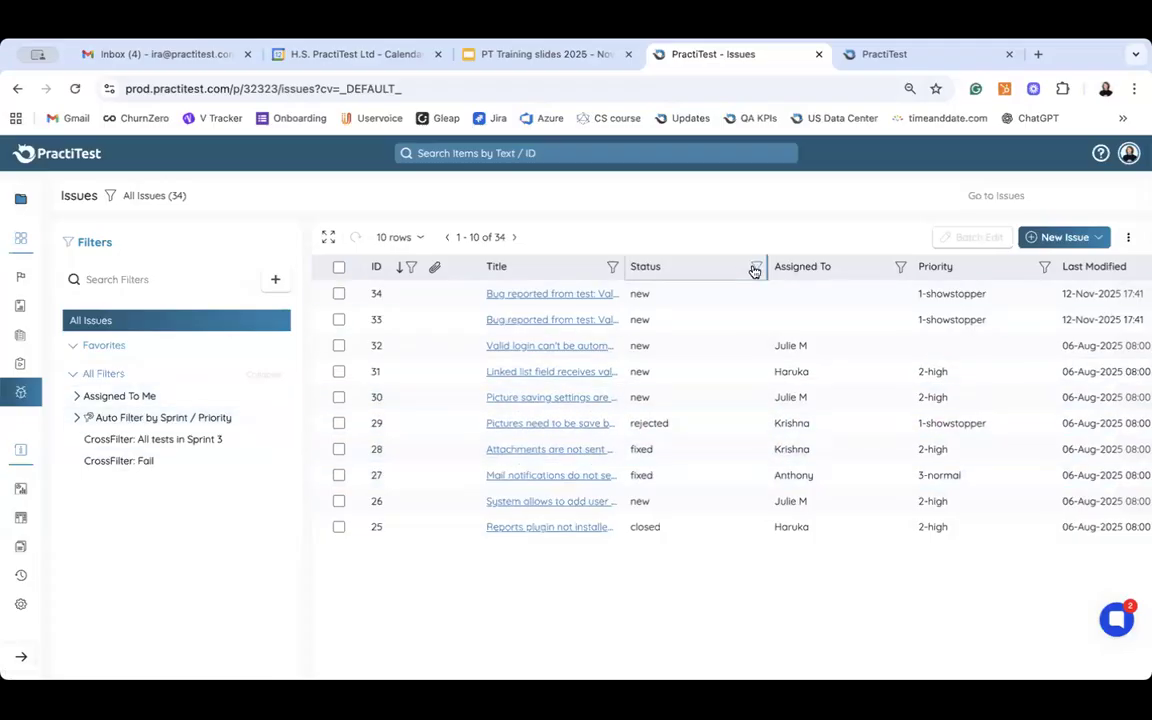
pyautogui.click(276, 284)
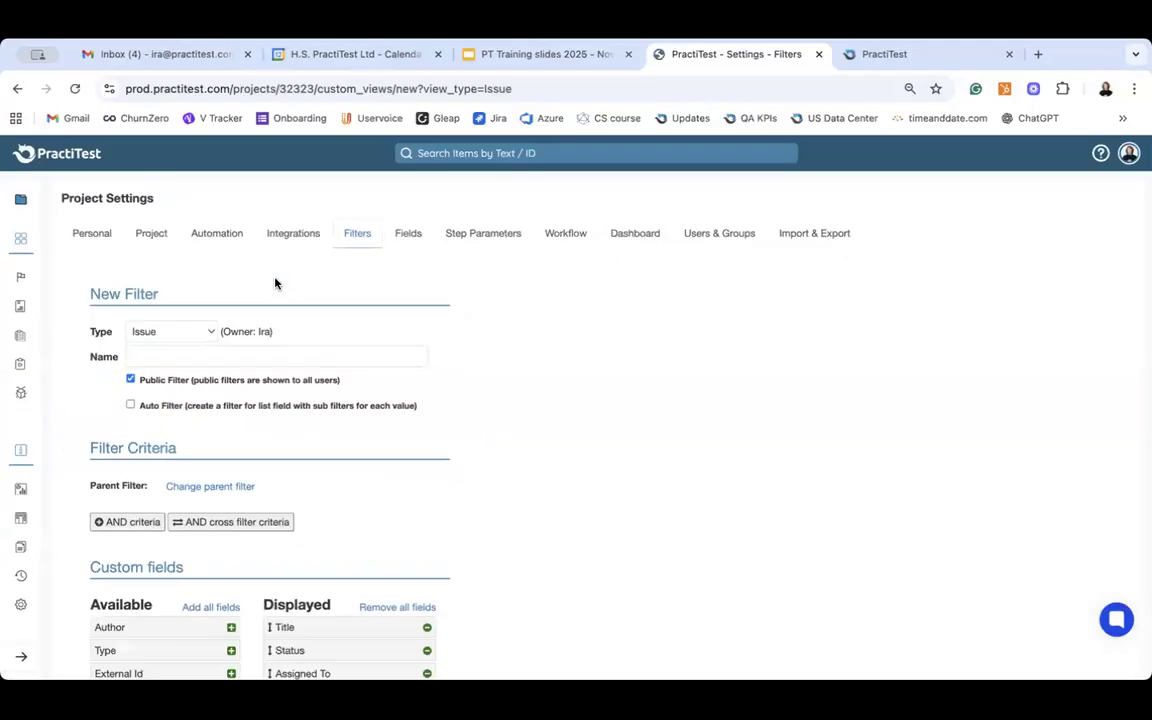
pyautogui.click(152, 357)
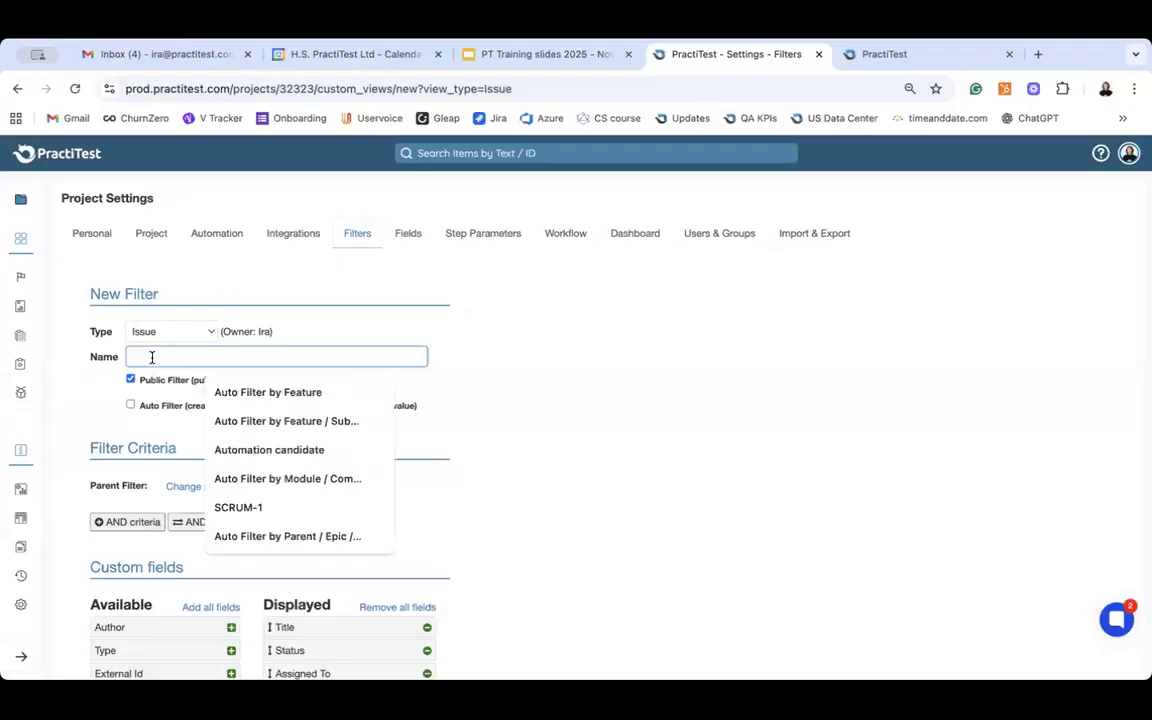
pyautogui.write('Fixed')
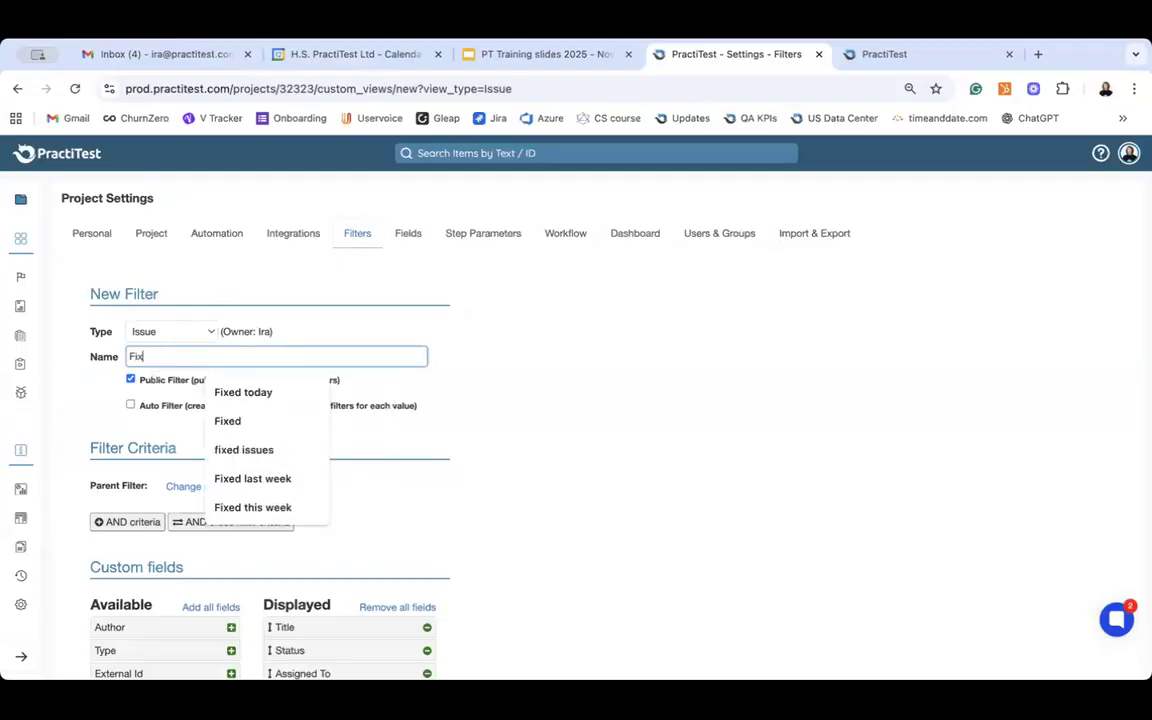
pyautogui.press('Down')
pyautogui.press('Down')
pyautogui.press('Down')
pyautogui.press('Down')
pyautogui.press('Down')
pyautogui.press('Up')
pyautogui.press('Down')
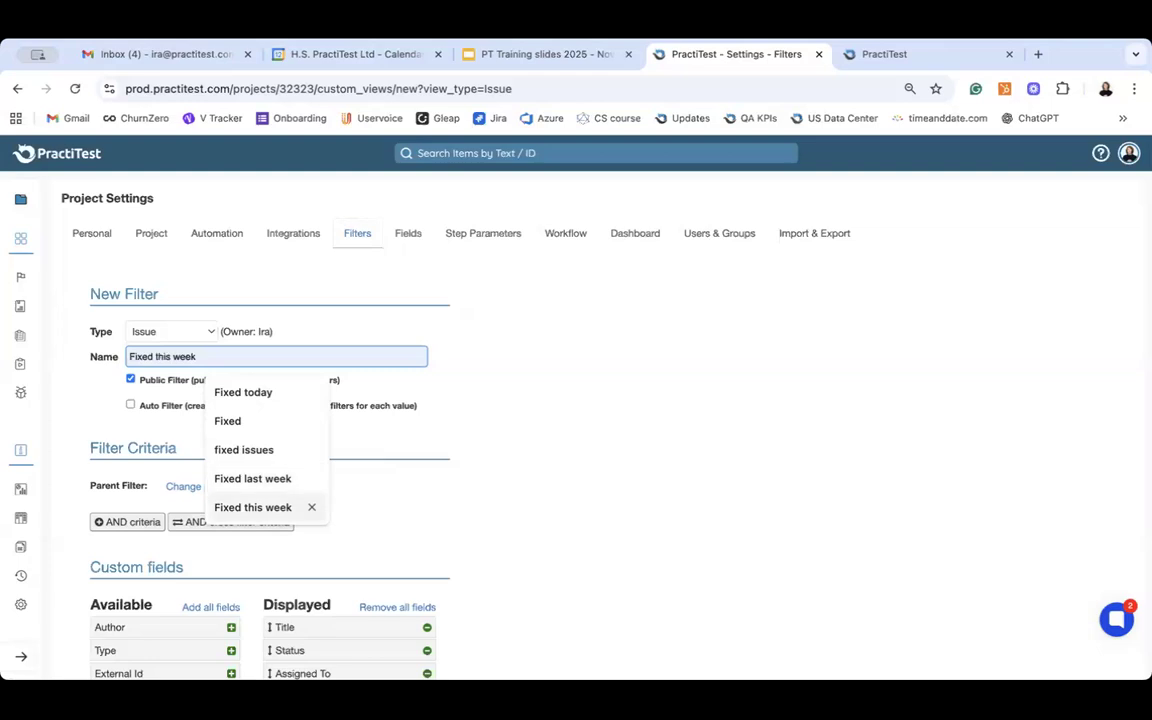
pyautogui.press('Return')
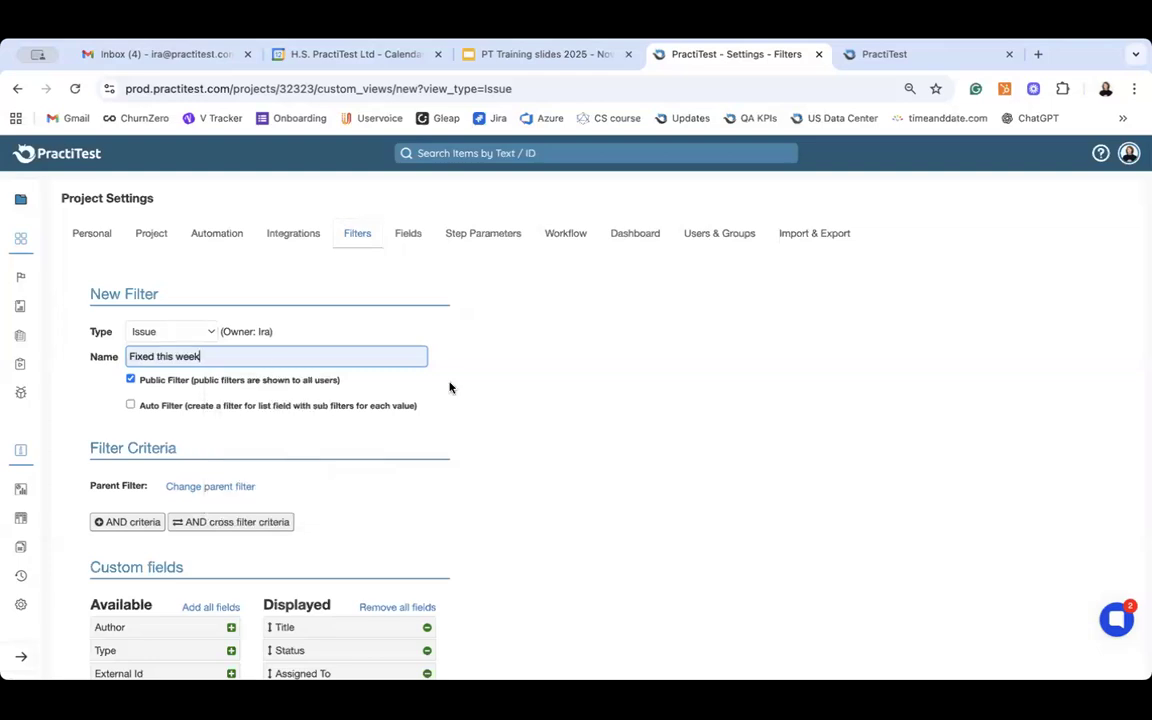
# Add a filter criterion requiring that Status is fixed.
pyautogui.scroll(-1, 450, 388)
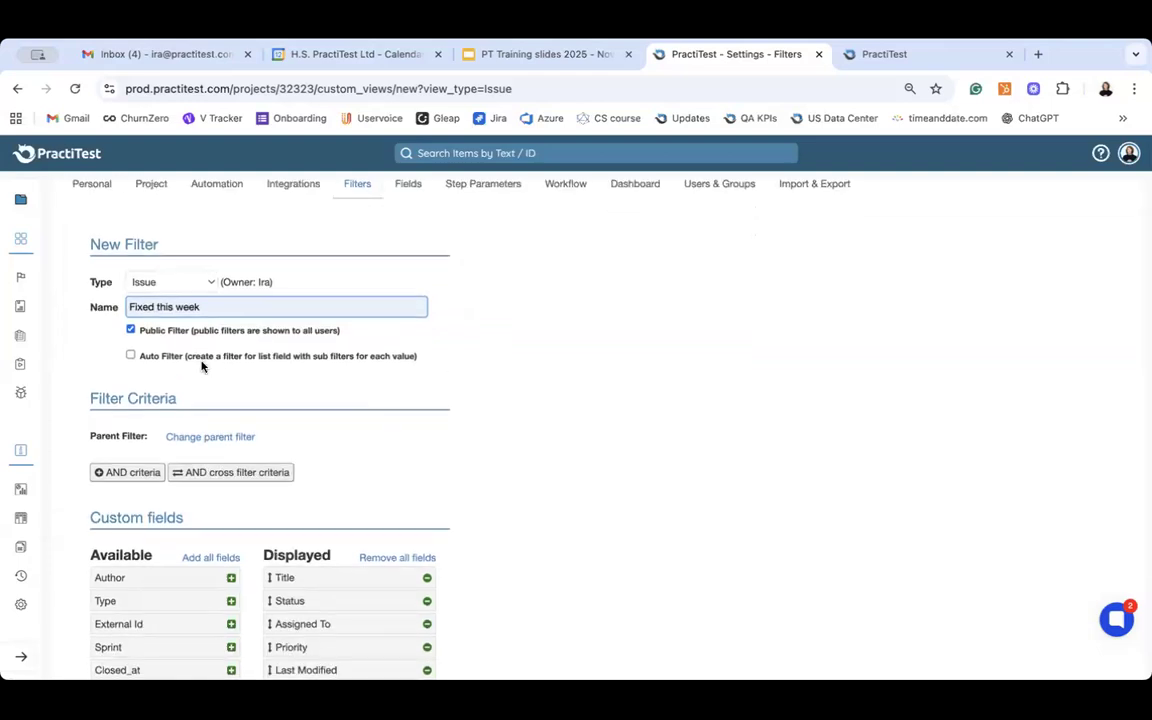
pyautogui.scroll(-2, 155, 368)
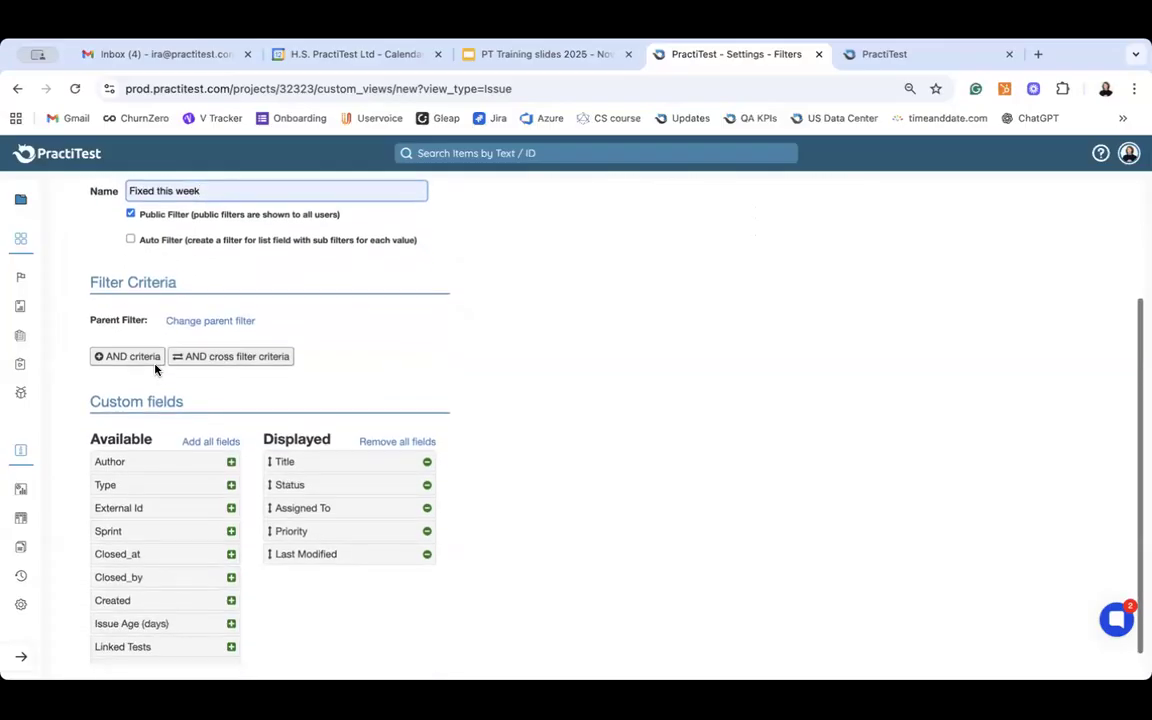
pyautogui.click(135, 357)
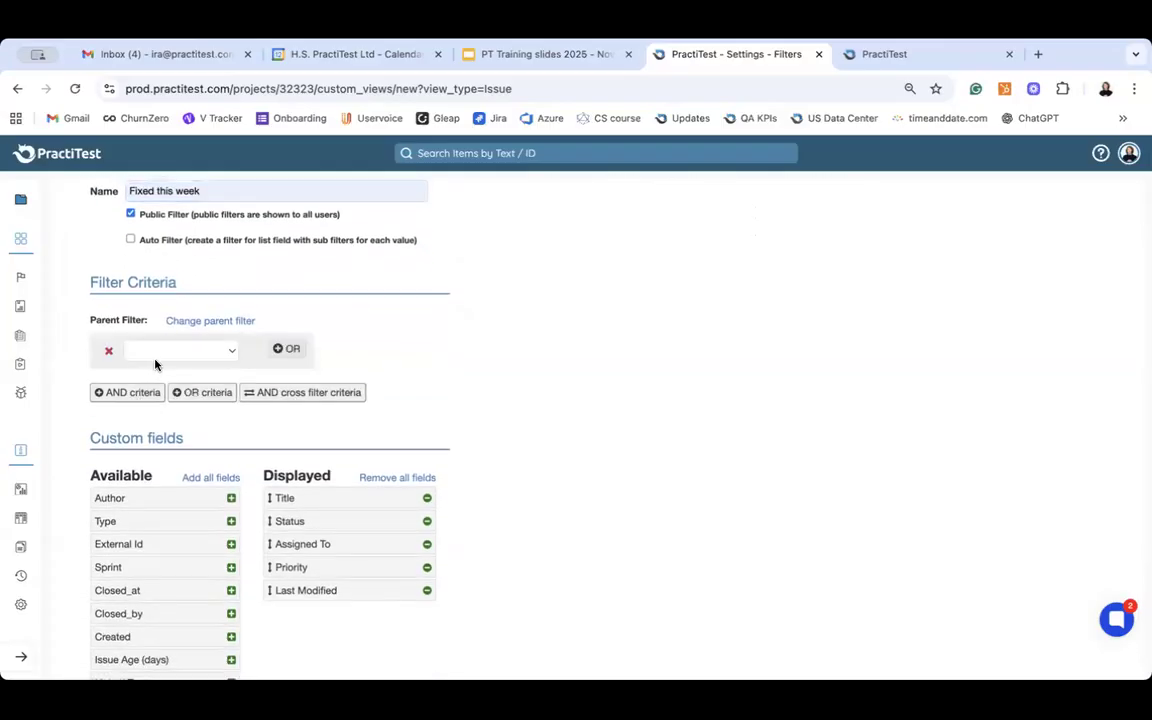
pyautogui.click(165, 352)
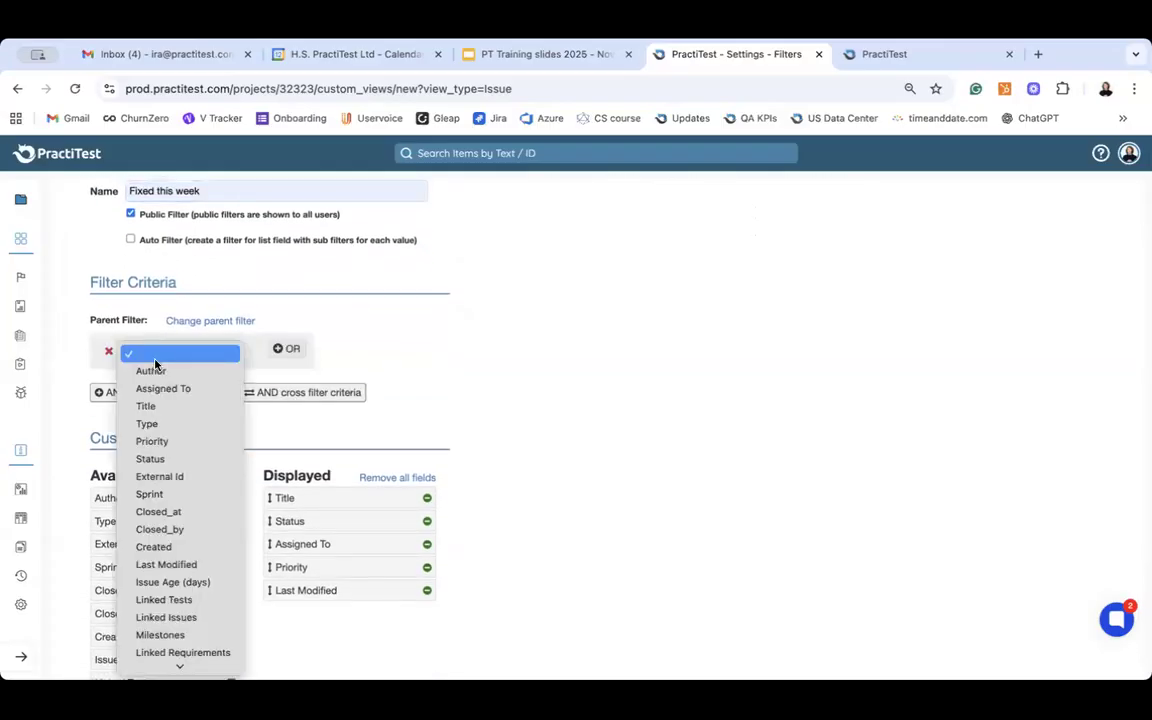
pyautogui.click(172, 460)
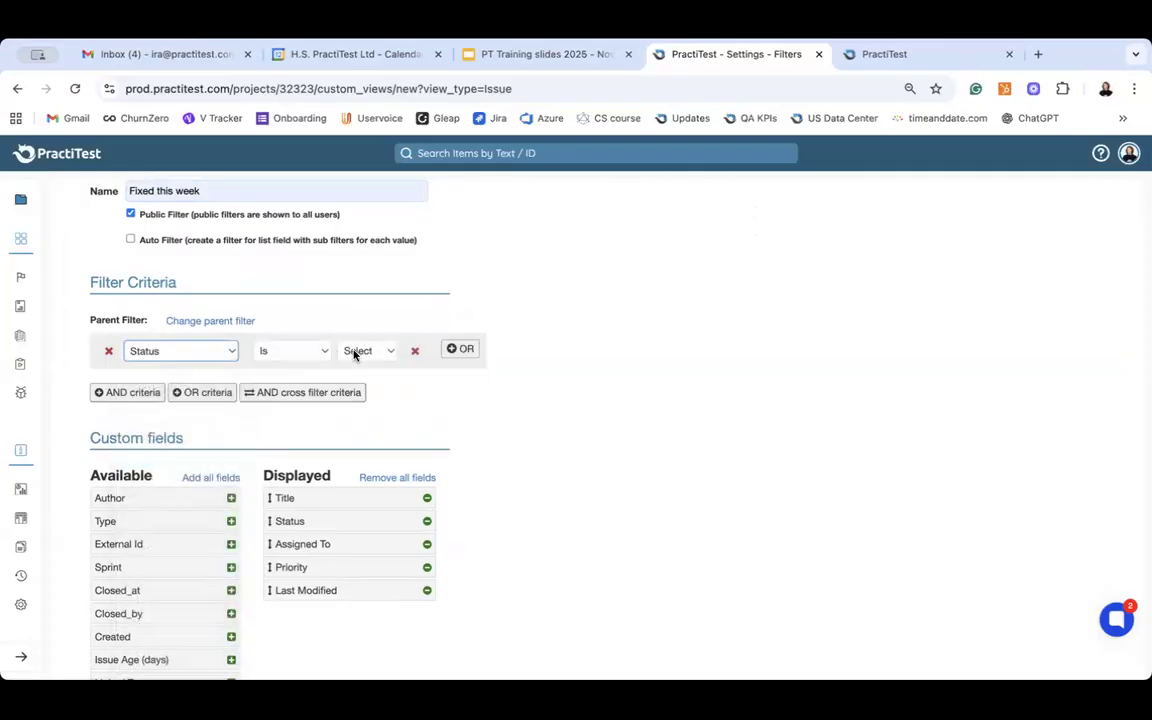
pyautogui.click(357, 352)
pyautogui.click(364, 424)
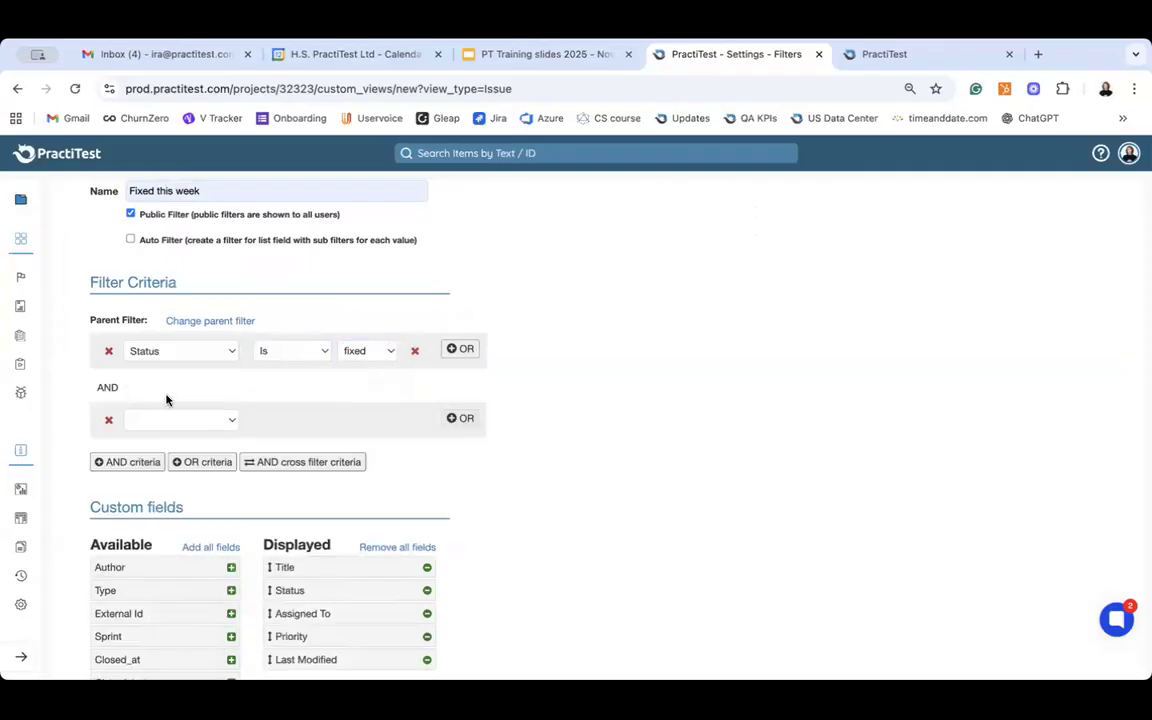
# Set the second, AND-linked criterion to Last Modified in the last 1 weeks.
pyautogui.click(167, 419)
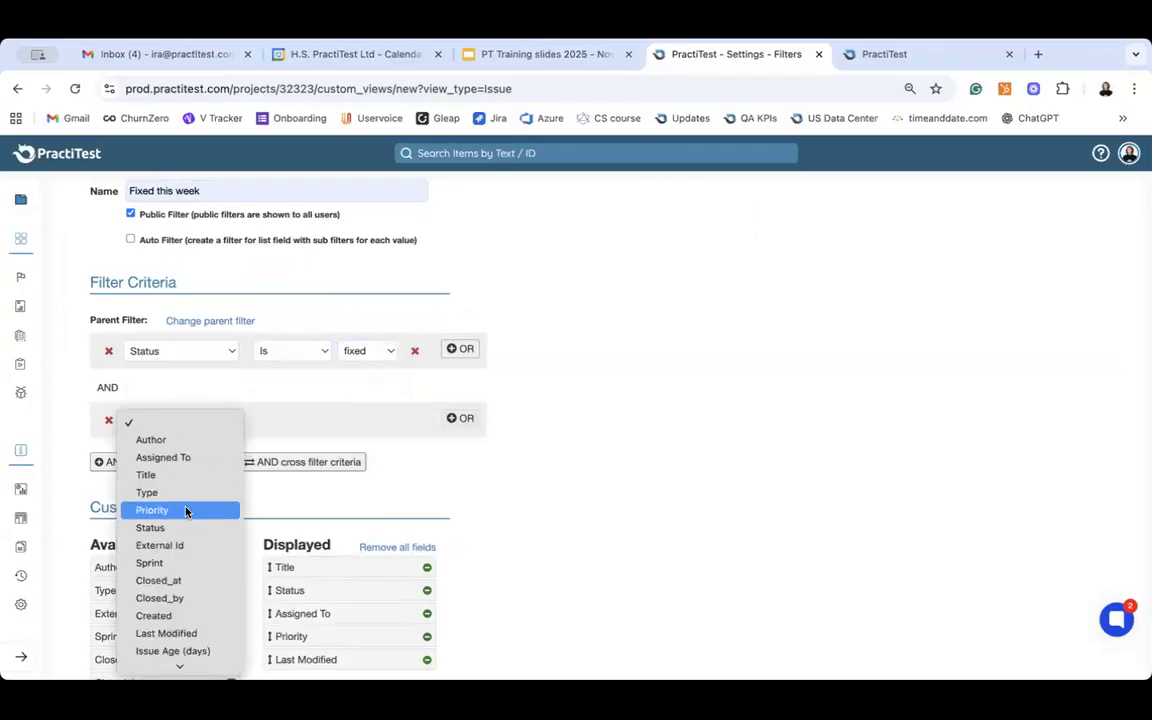
pyautogui.scroll(-3, 185, 511)
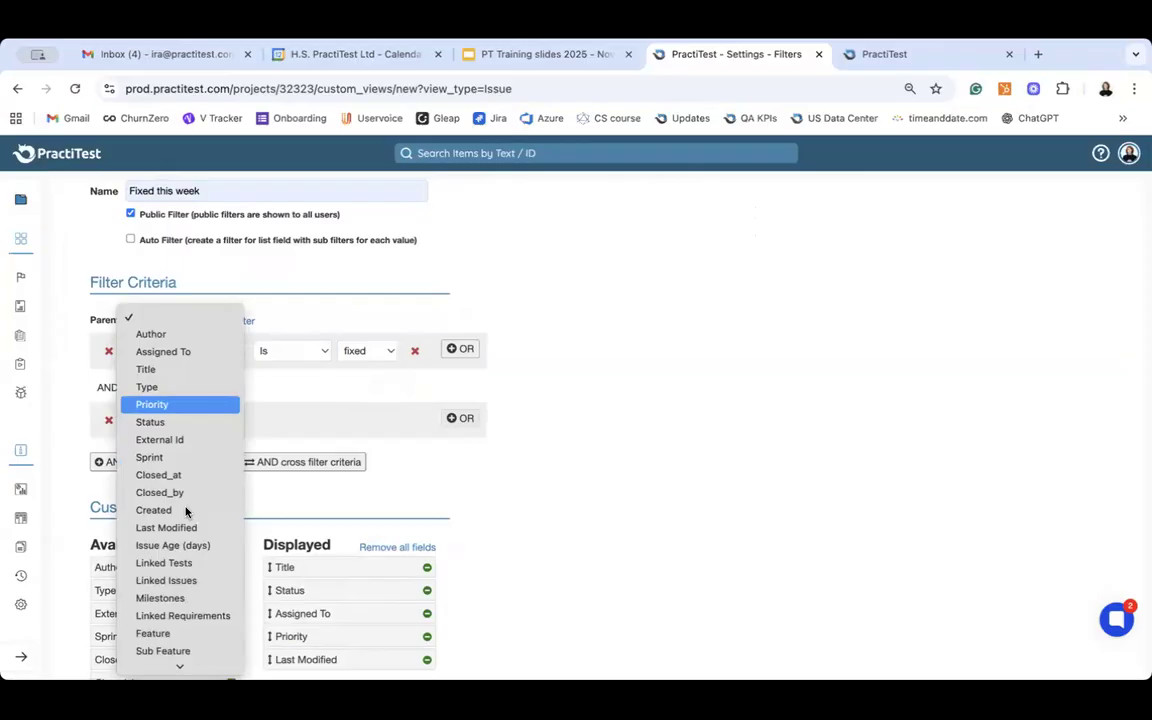
pyautogui.click(185, 528)
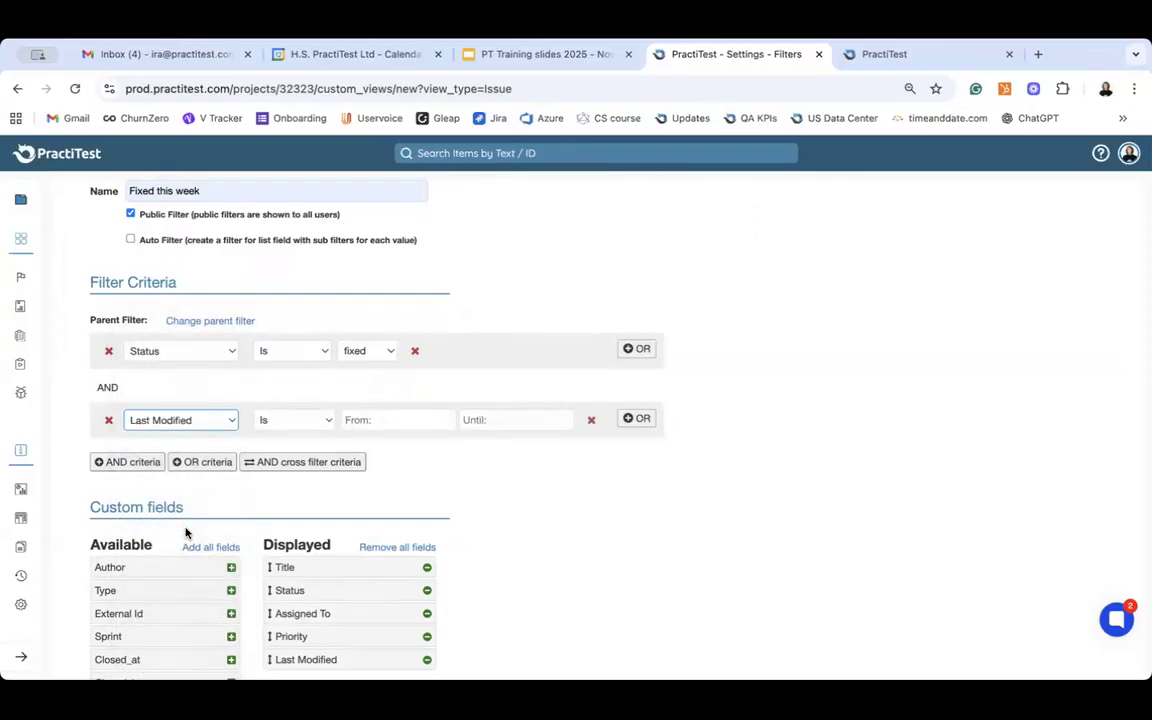
pyautogui.click(366, 414)
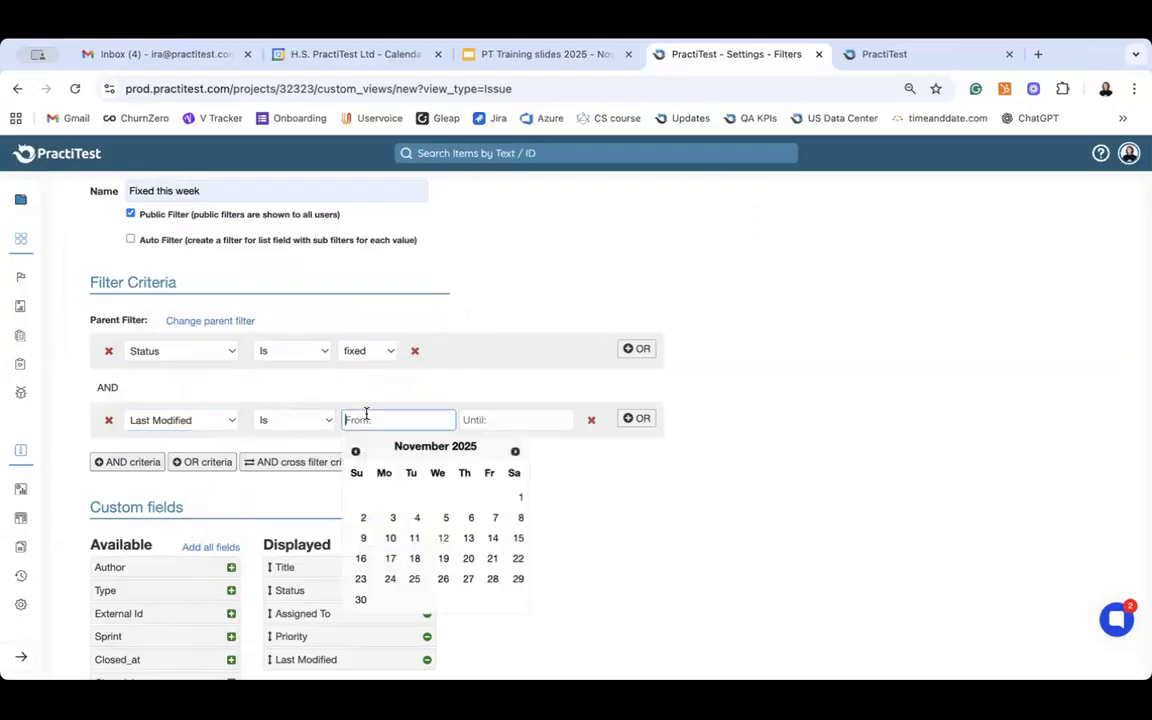
pyautogui.click(319, 425)
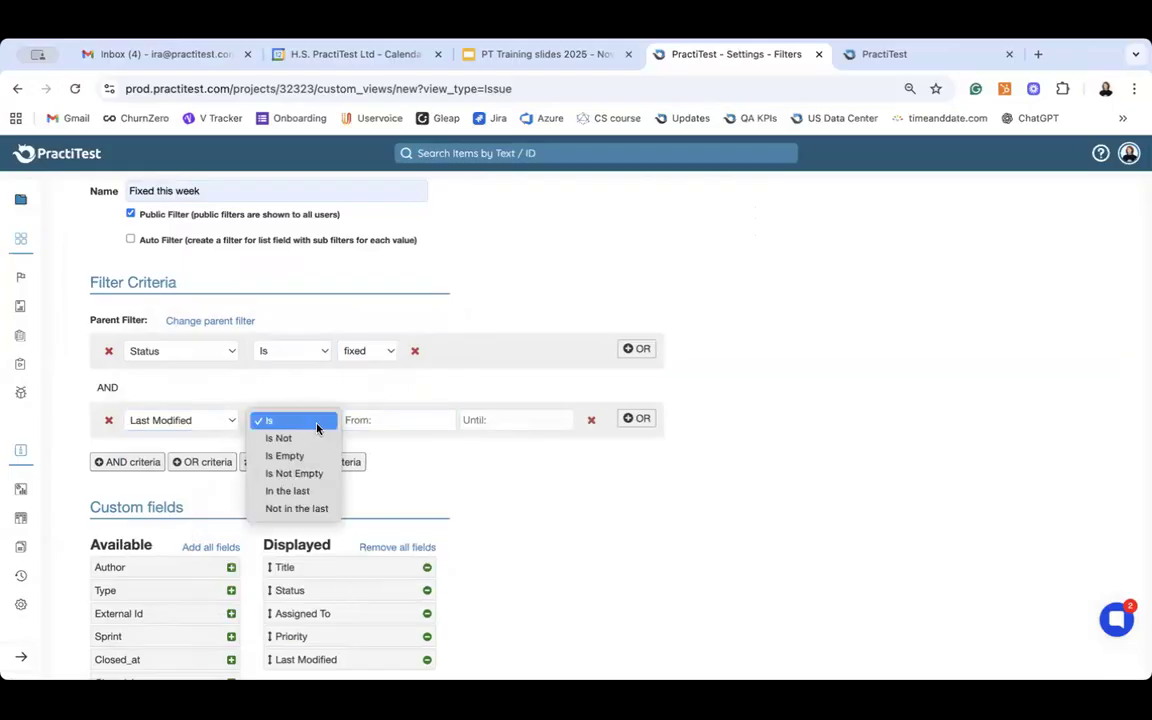
pyautogui.click(294, 495)
pyautogui.click(401, 424)
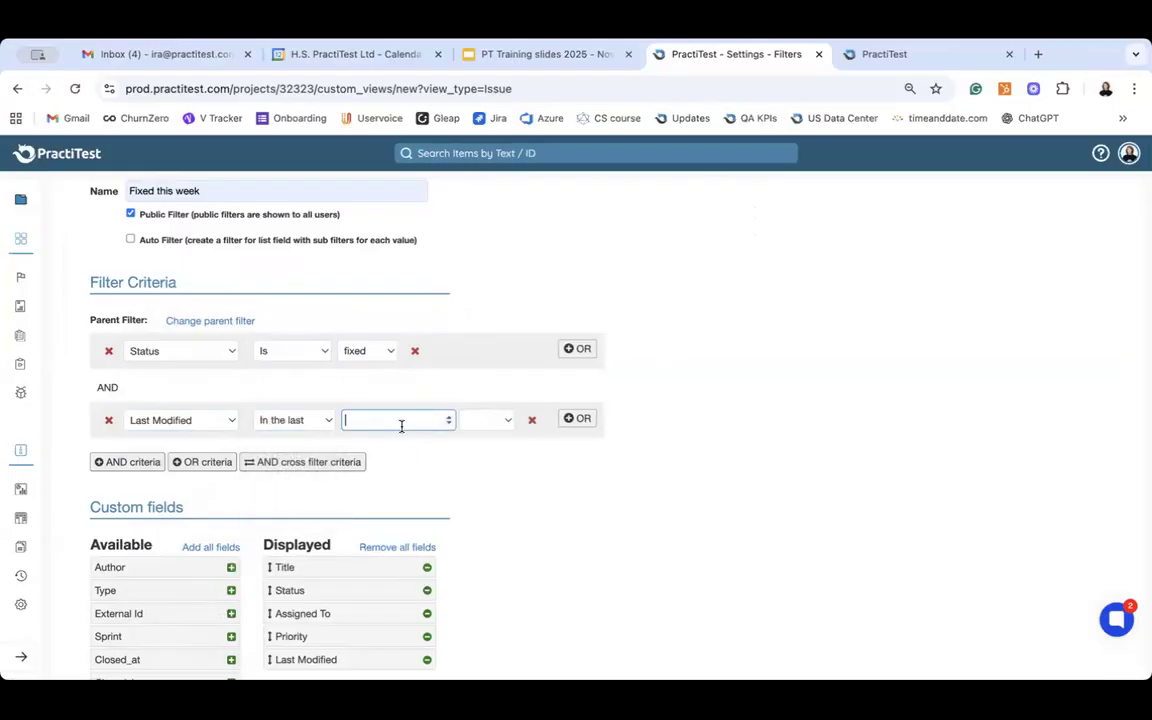
pyautogui.write('1')
pyautogui.click(497, 418)
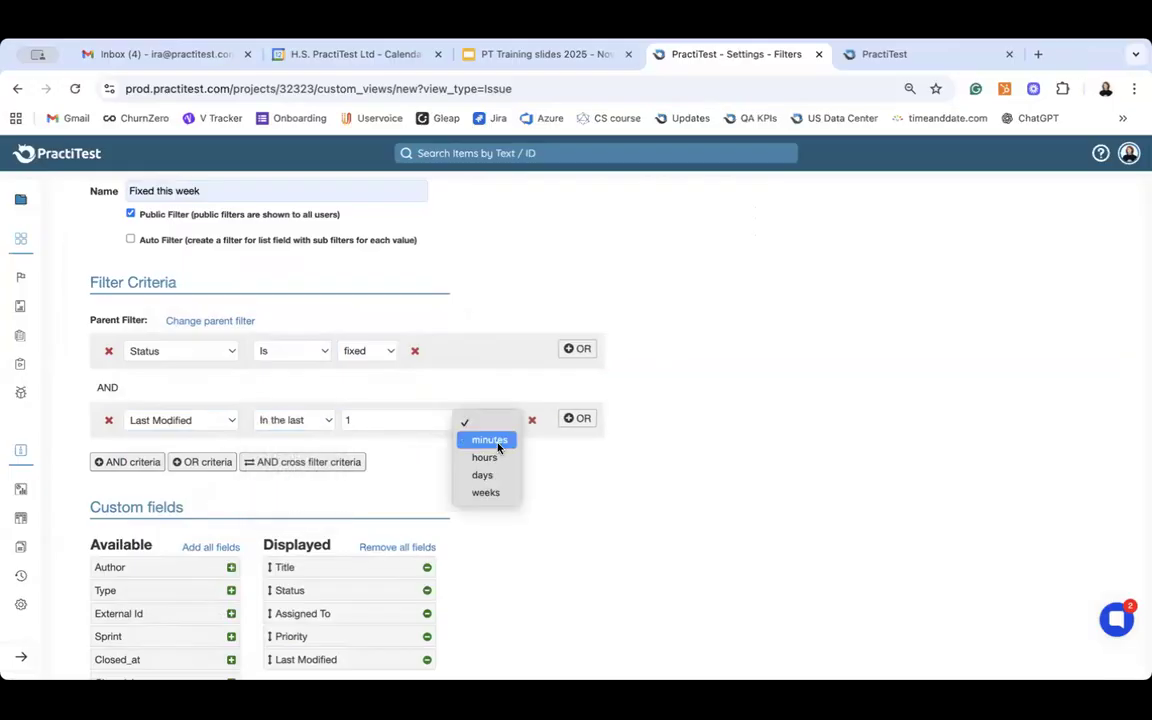
pyautogui.click(492, 500)
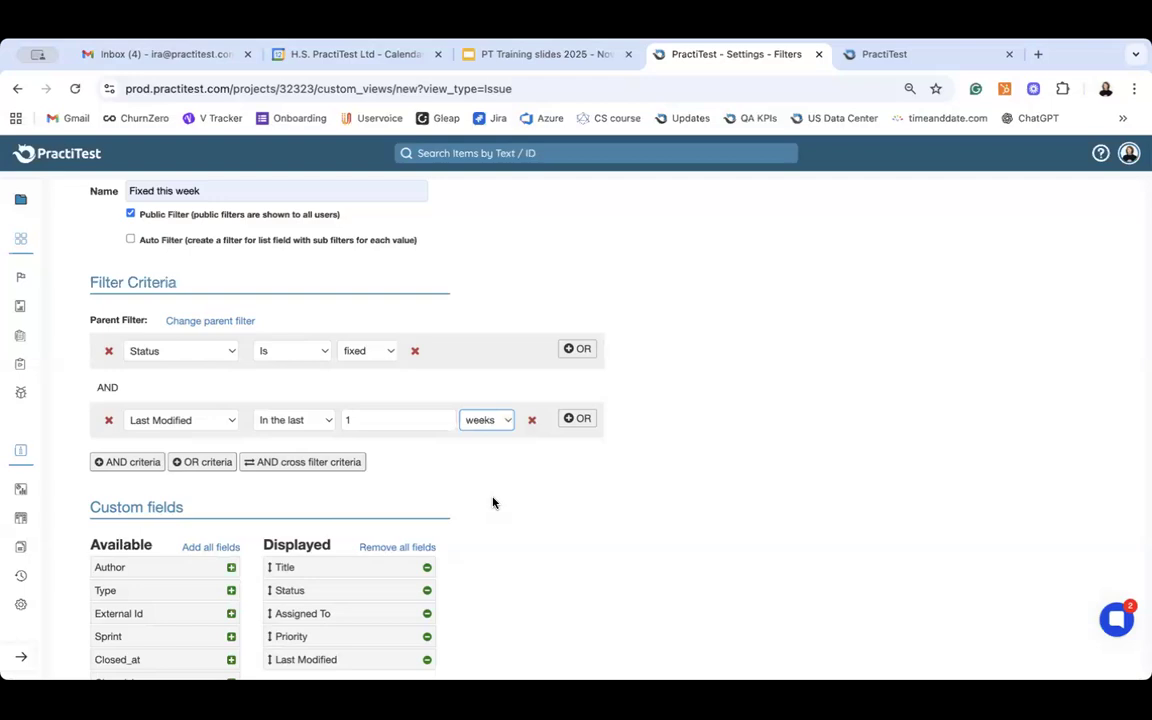
# Add Type below Title, and Sprint and Linked Tests below Status, to the filter's displayed fields.
pyautogui.scroll(-2, 493, 503)
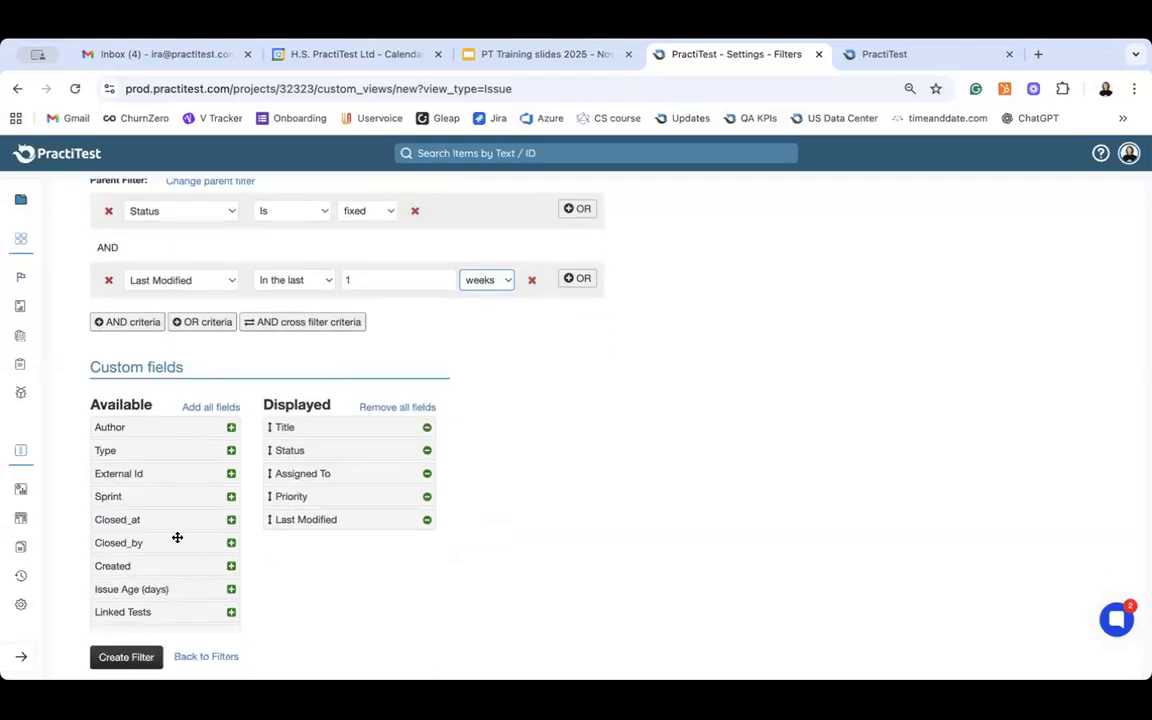
pyautogui.moveTo(116, 450); pyautogui.dragTo(303, 448)
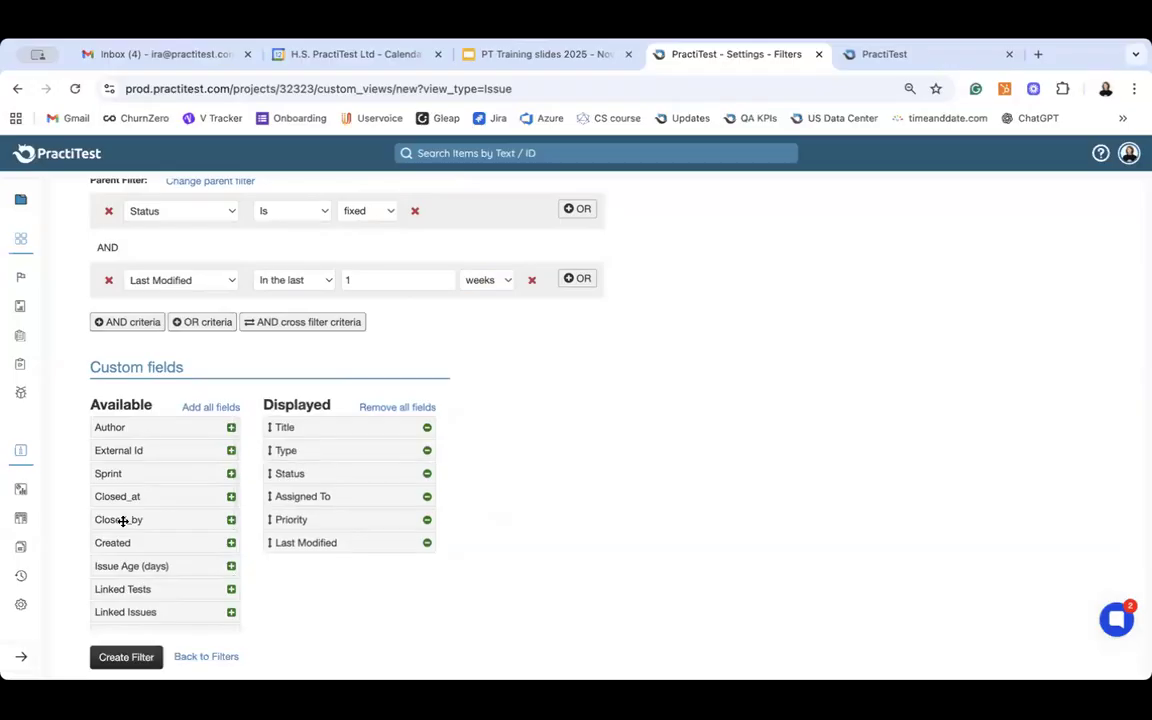
pyautogui.moveTo(105, 473); pyautogui.dragTo(288, 491)
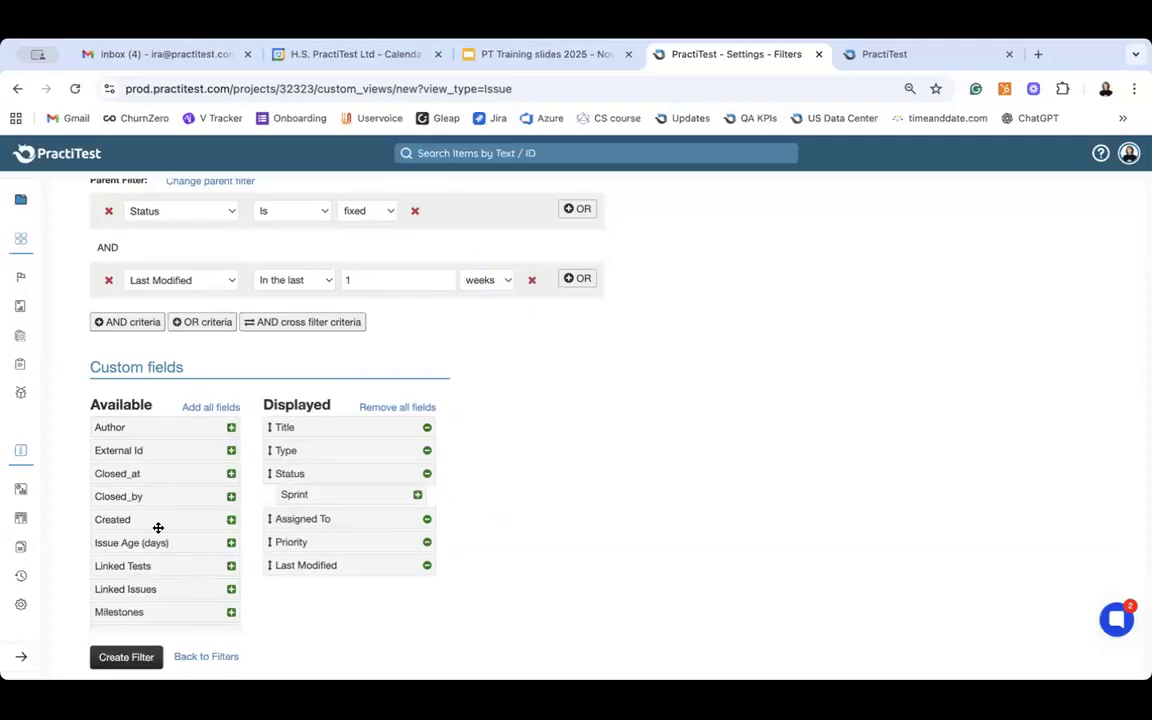
pyautogui.scroll(-2, 159, 526)
pyautogui.moveTo(119, 490); pyautogui.dragTo(296, 514)
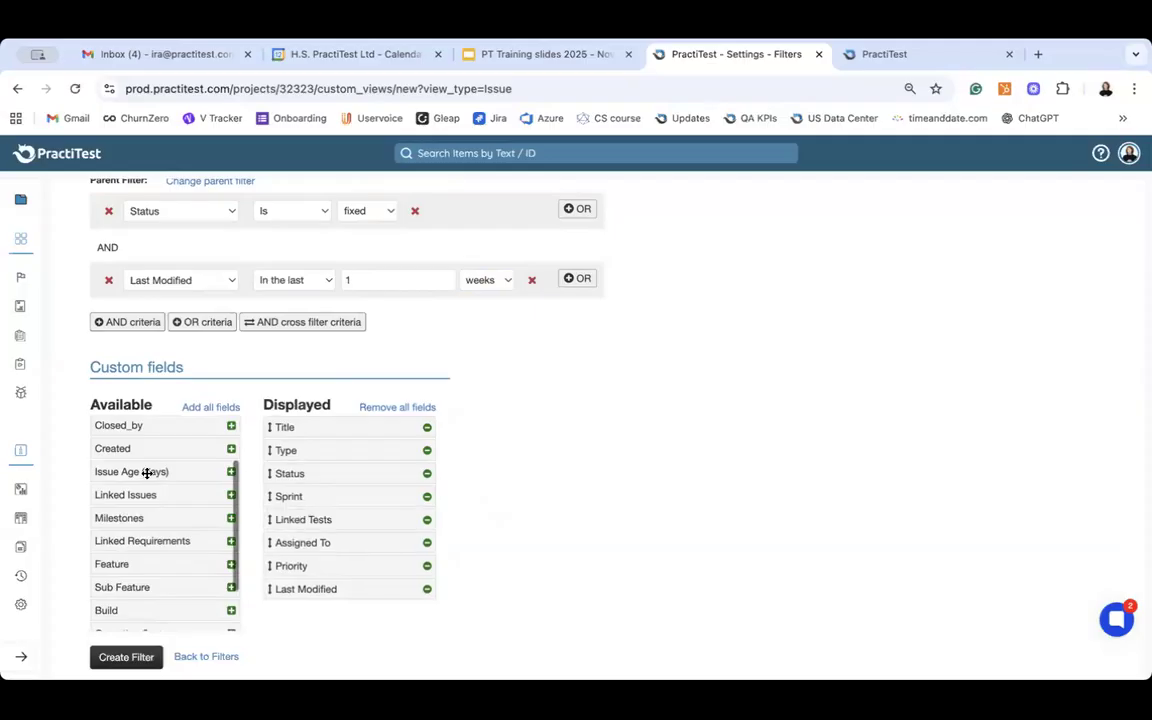
# Move Priority directly below Title in the displayed fields and create the filter.
pyautogui.scroll(-2, 147, 473)
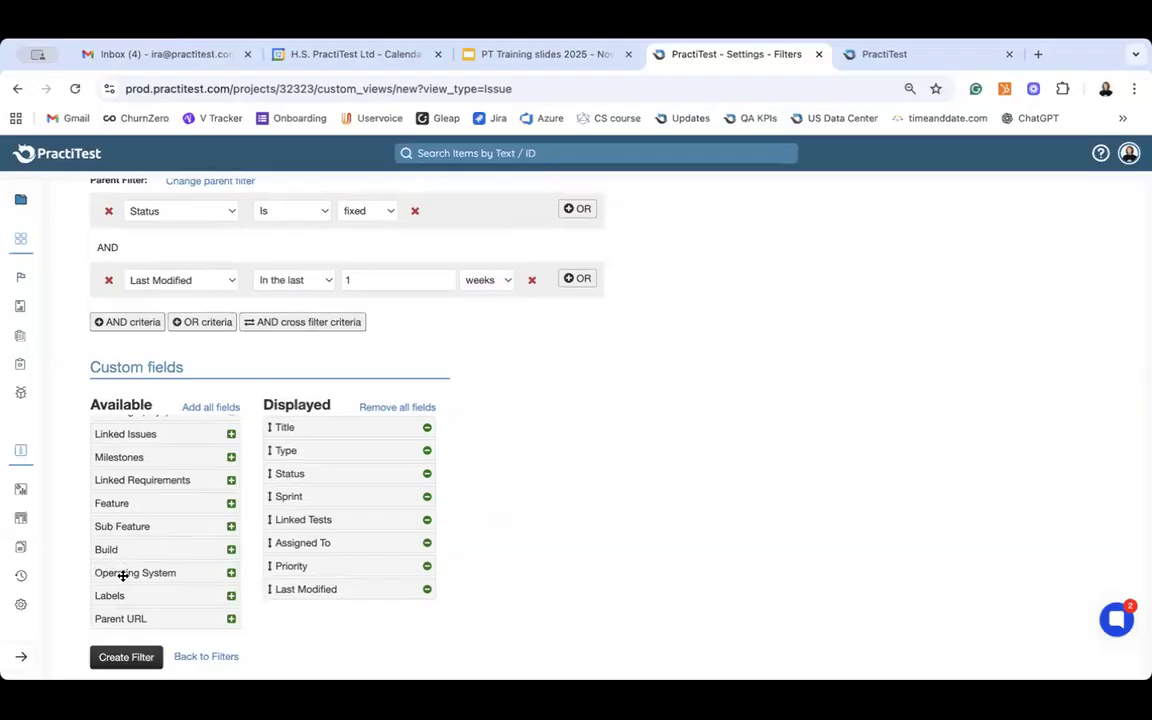
pyautogui.scroll(3, 122, 575)
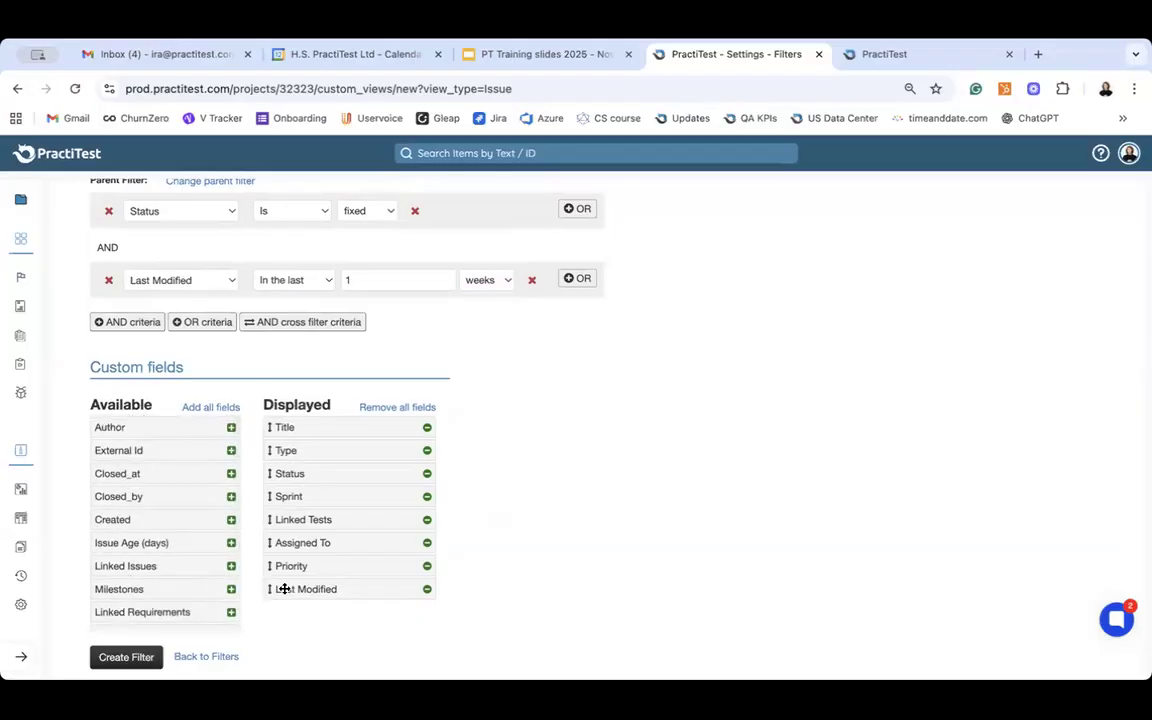
pyautogui.moveTo(275, 572); pyautogui.dragTo(285, 436)
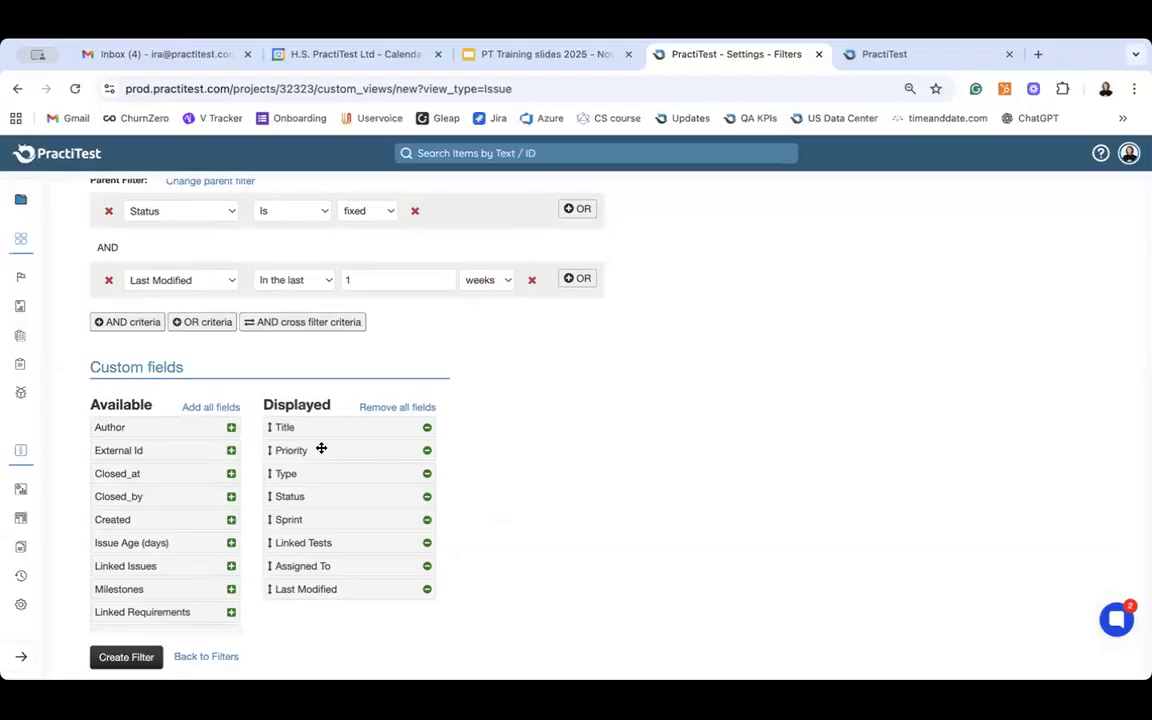
pyautogui.click(118, 657)
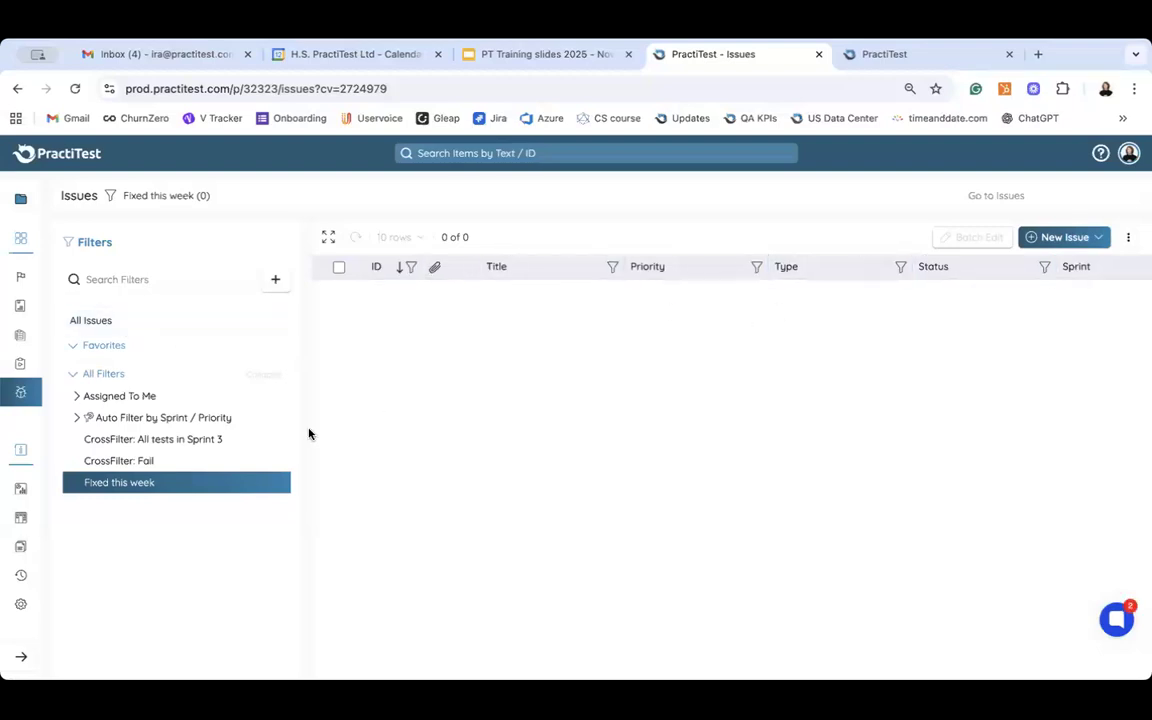
# Show all issues and examine the traceability of the fixed issue "Attachments are not sent with mails".
pyautogui.click(111, 322)
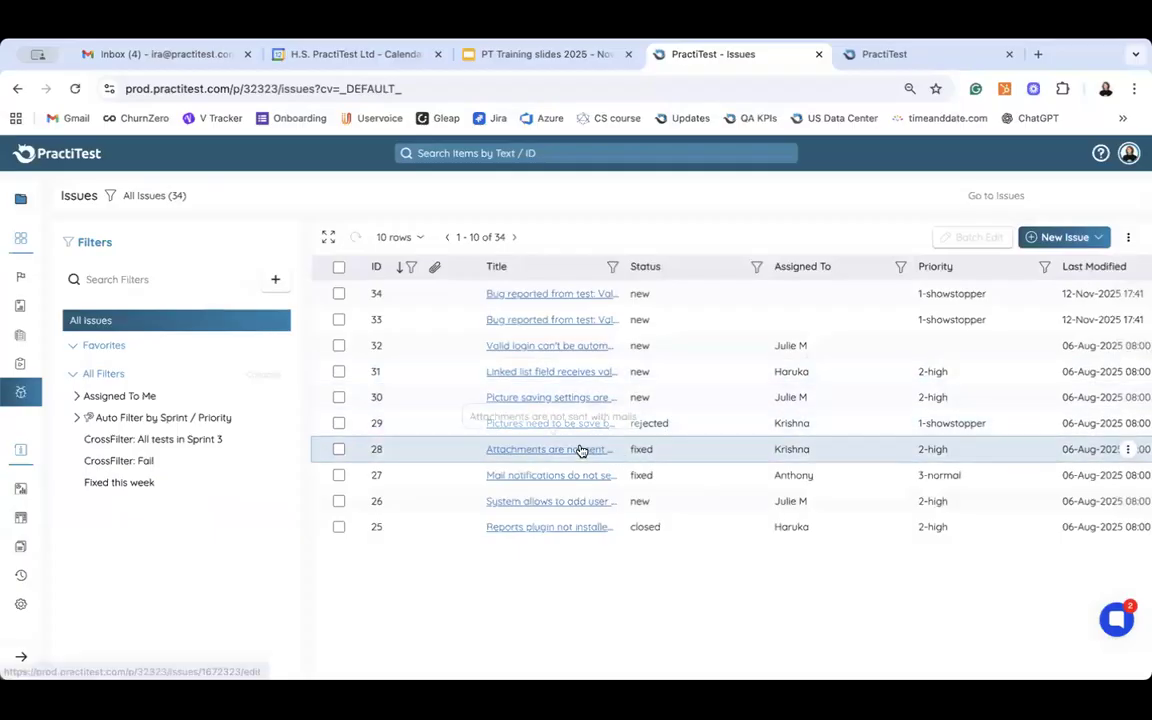
pyautogui.click(550, 450)
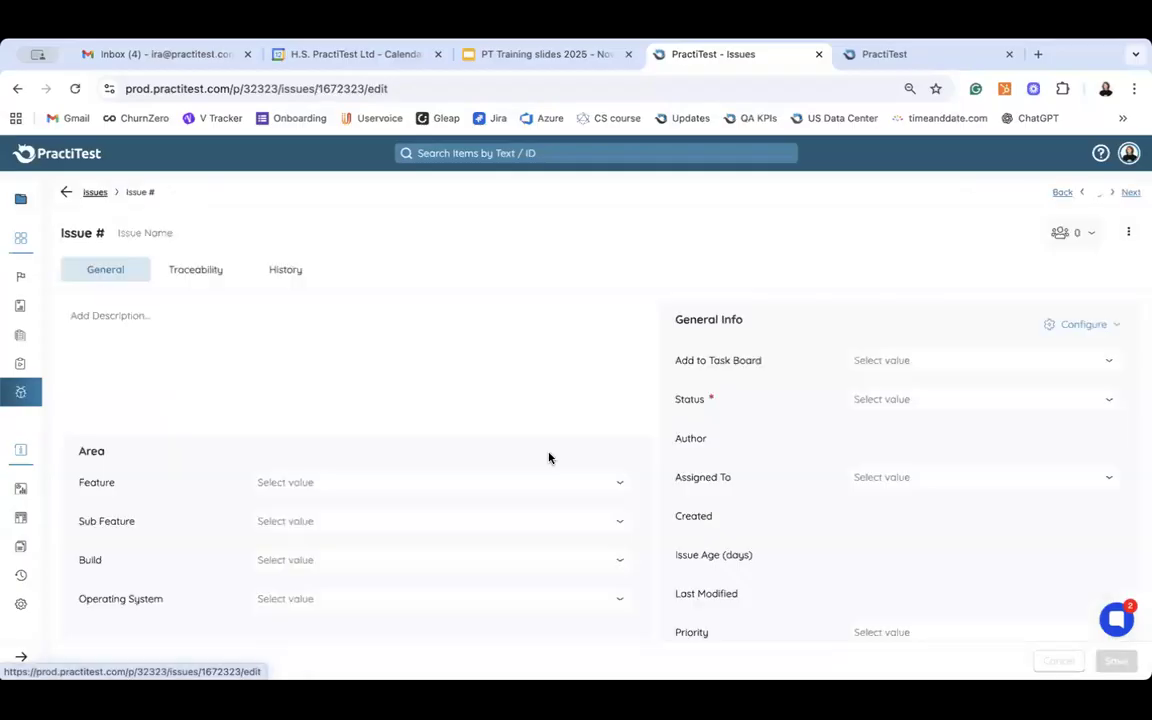
pyautogui.click(194, 269)
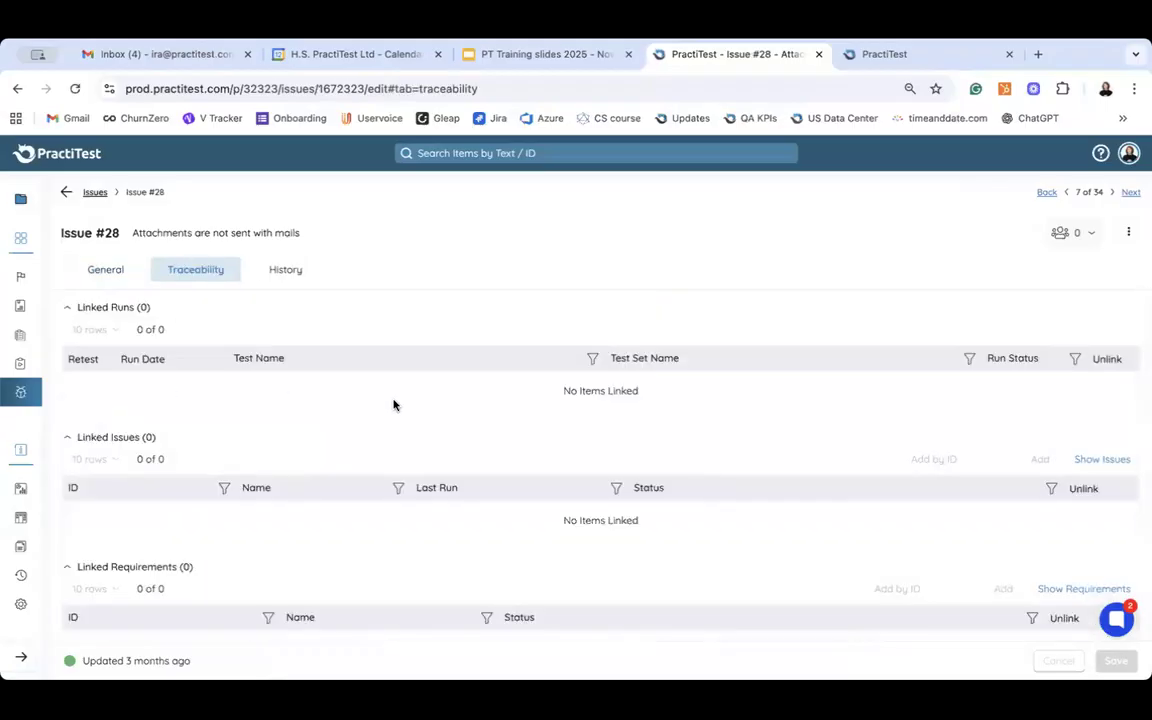
pyautogui.scroll(-1, 394, 405)
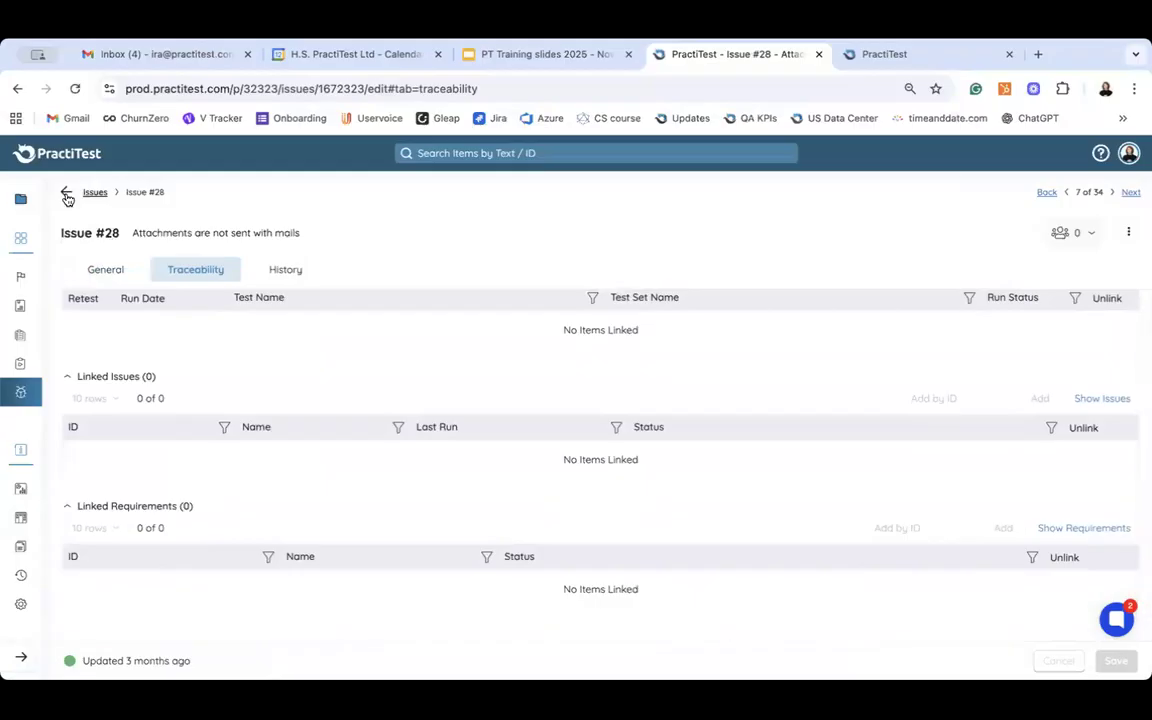
# Return to the issues list and examine the traceability of issue 34, reported from the Valid login test.
pyautogui.click(65, 196)
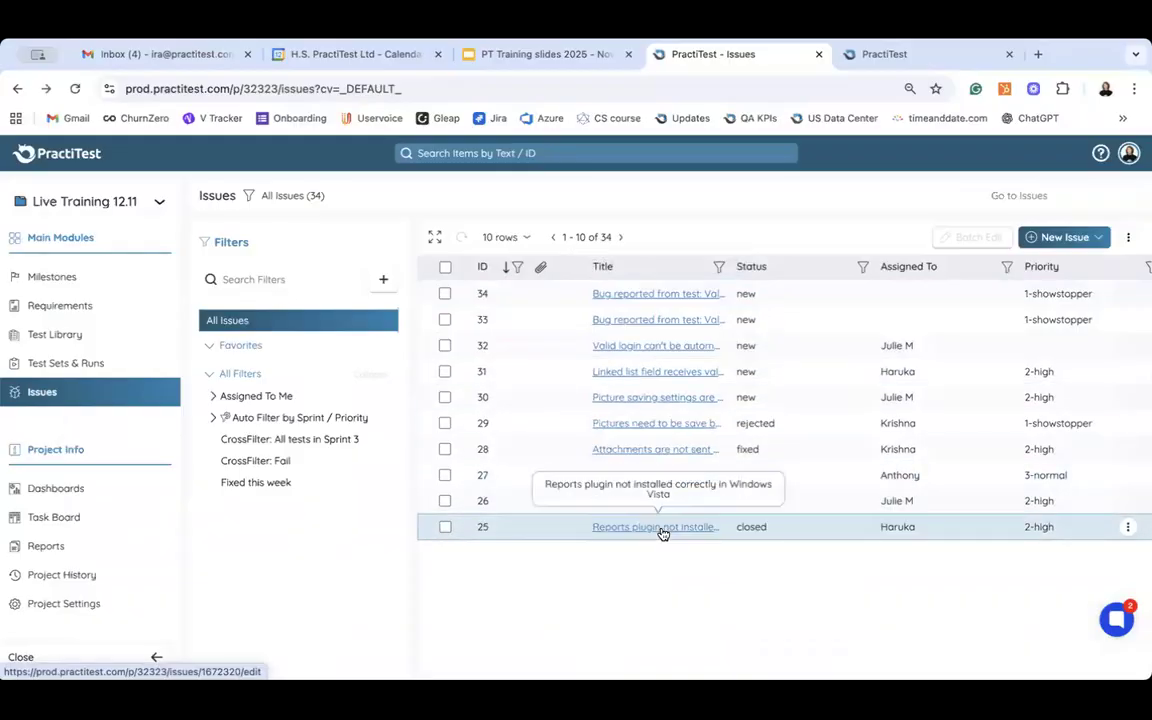
pyautogui.click(627, 297)
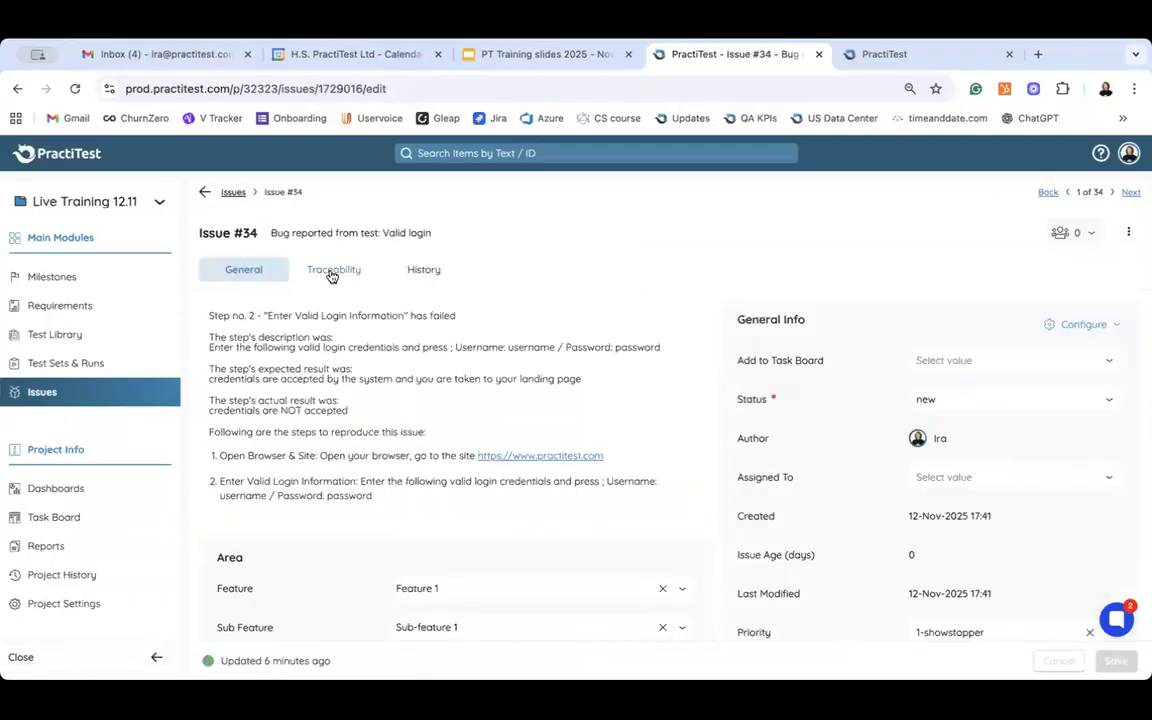
pyautogui.click(331, 274)
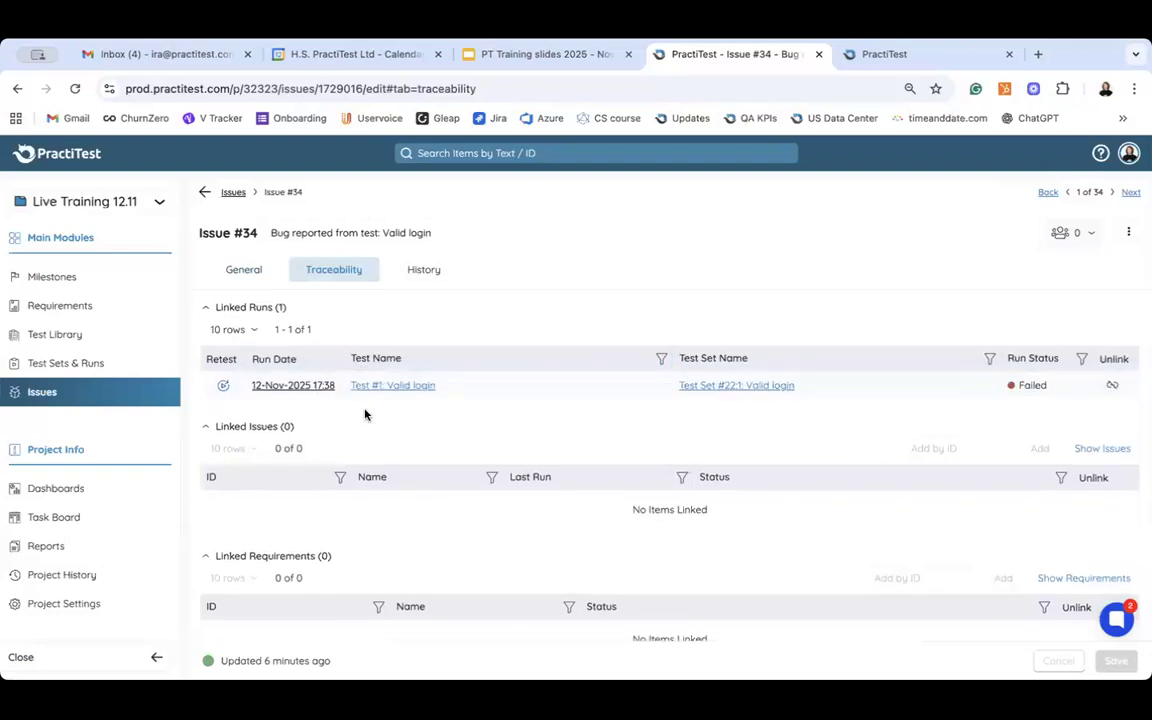
# Retest the Valid login run linked to issue 34 and mark step 2, Enter Valid Login Information, as passed.
pyautogui.click(225, 387)
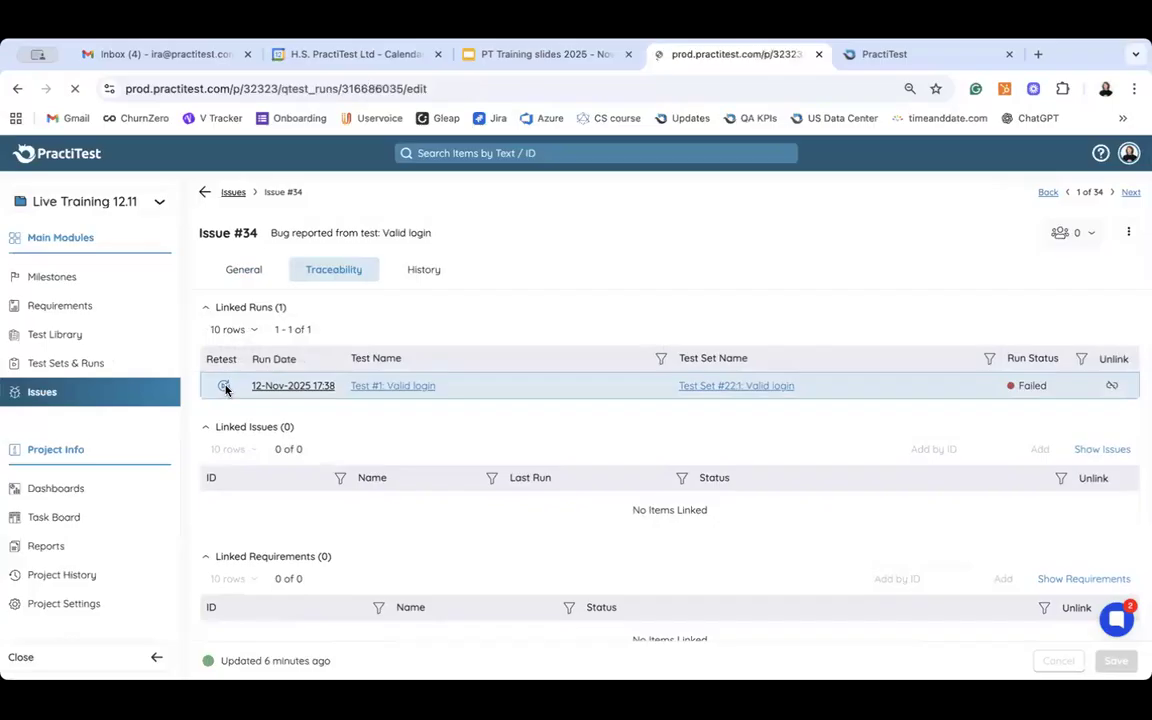
pyautogui.scroll(-1, 226, 388)
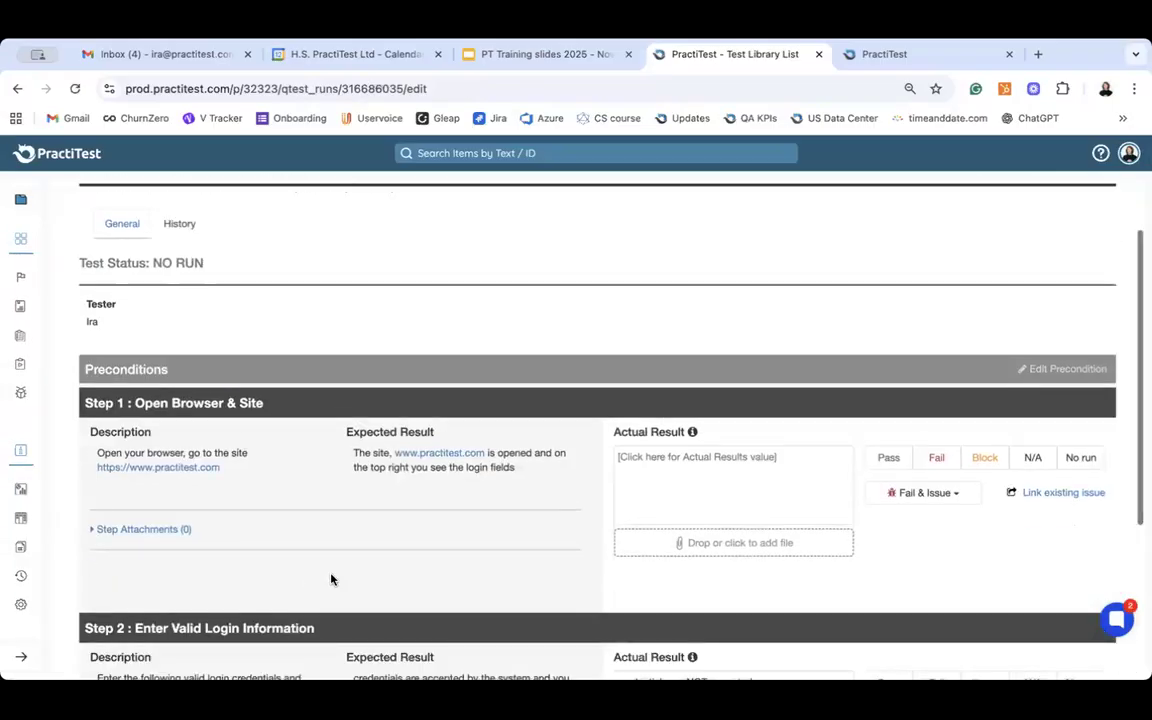
pyautogui.scroll(-2, 332, 579)
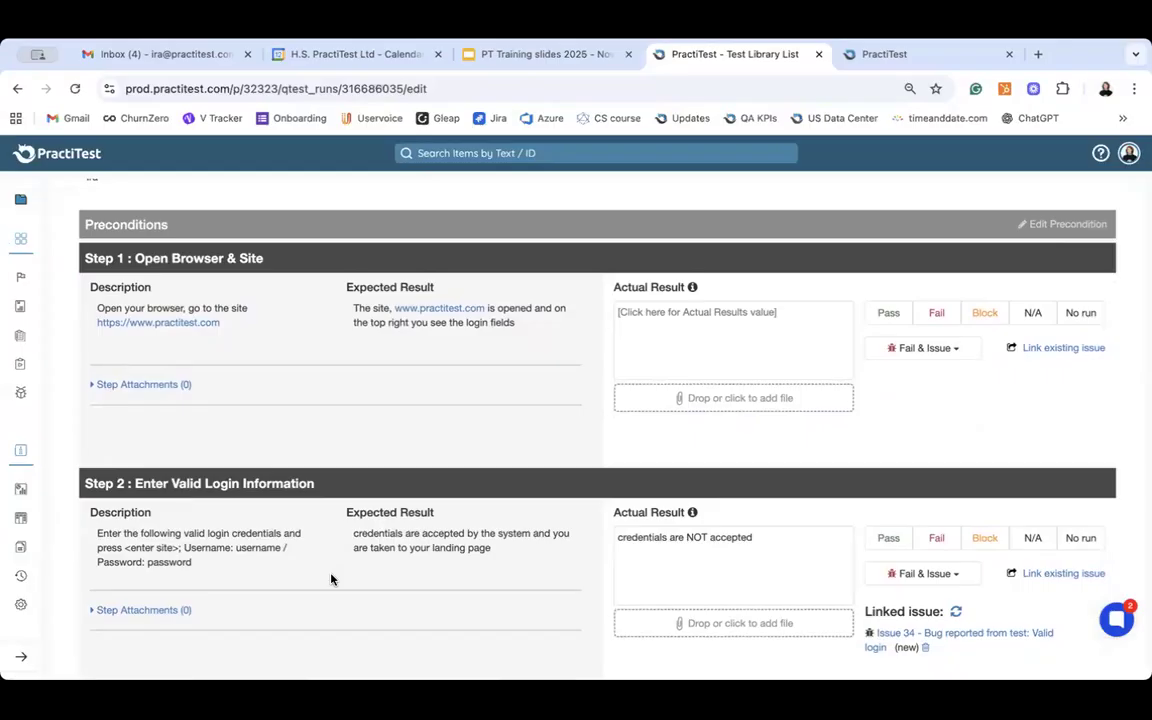
pyautogui.scroll(-2, 347, 309)
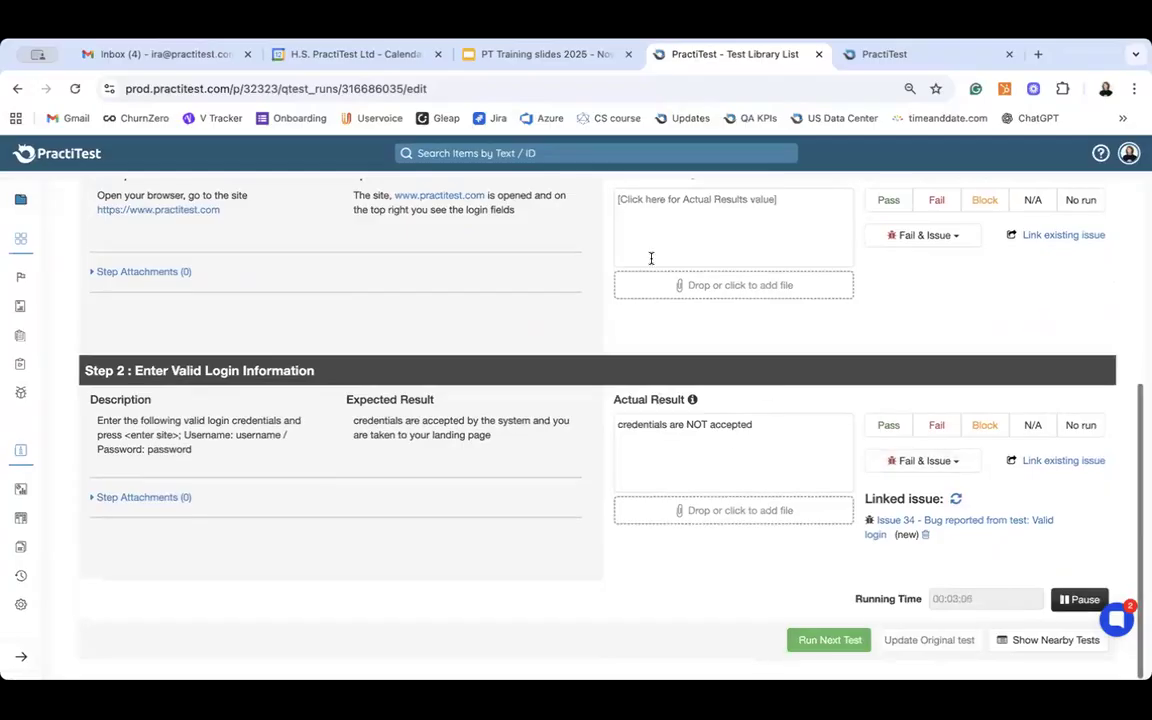
pyautogui.click(891, 427)
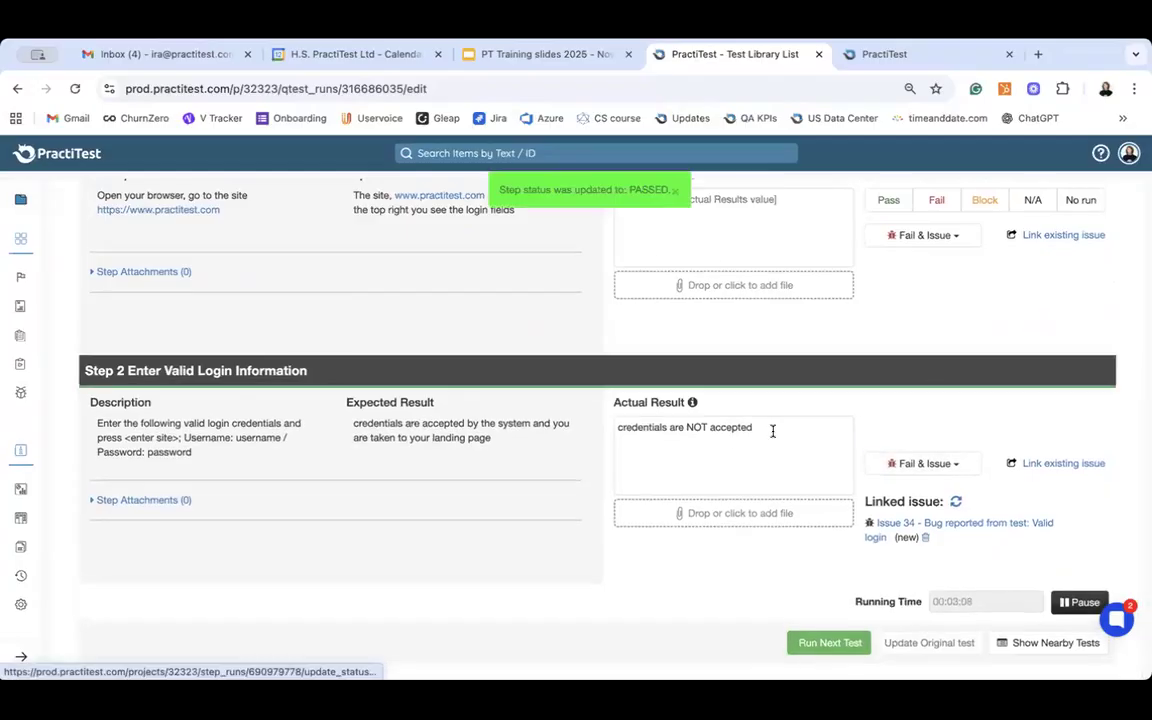
# Change step 2's actual result to "credentials are accepted" and continue to the next test in the set.
pyautogui.click(771, 436)
pyautogui.tripleClick(702, 513)
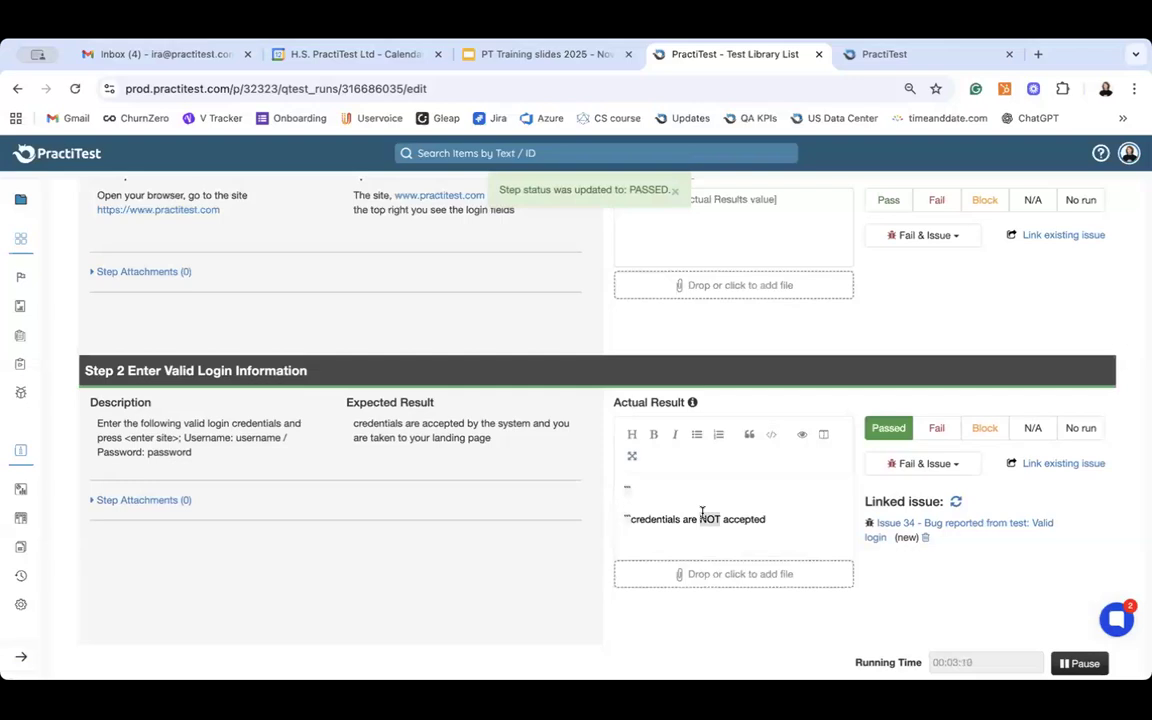
pyautogui.doubleClick(702, 513)
pyautogui.press('BackSpace')
pyautogui.moveTo(625, 518); pyautogui.dragTo(608, 487)
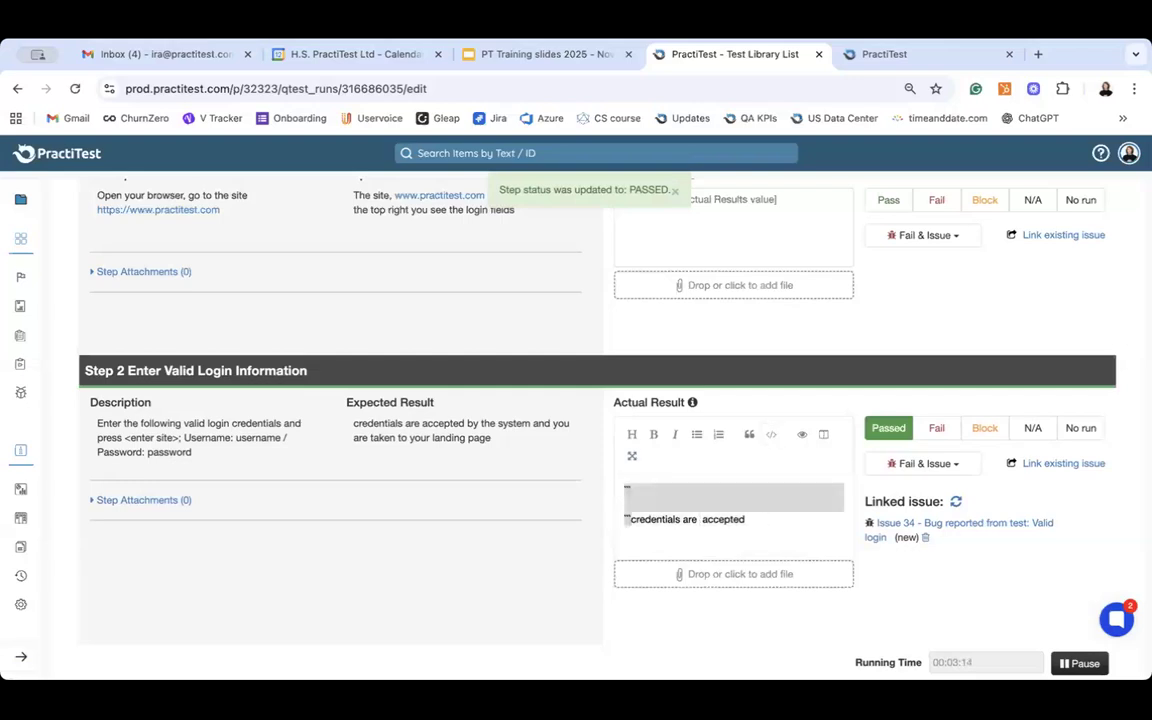
pyautogui.press('BackSpace')
pyautogui.scroll(-2, 928, 586)
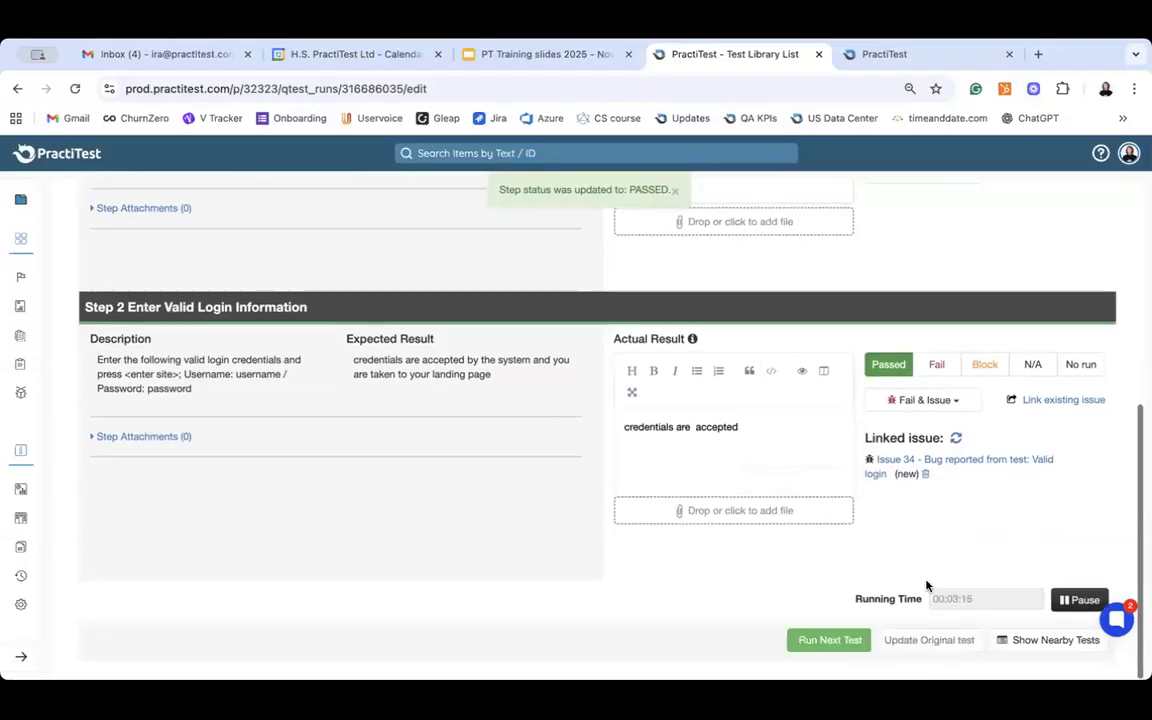
pyautogui.click(830, 645)
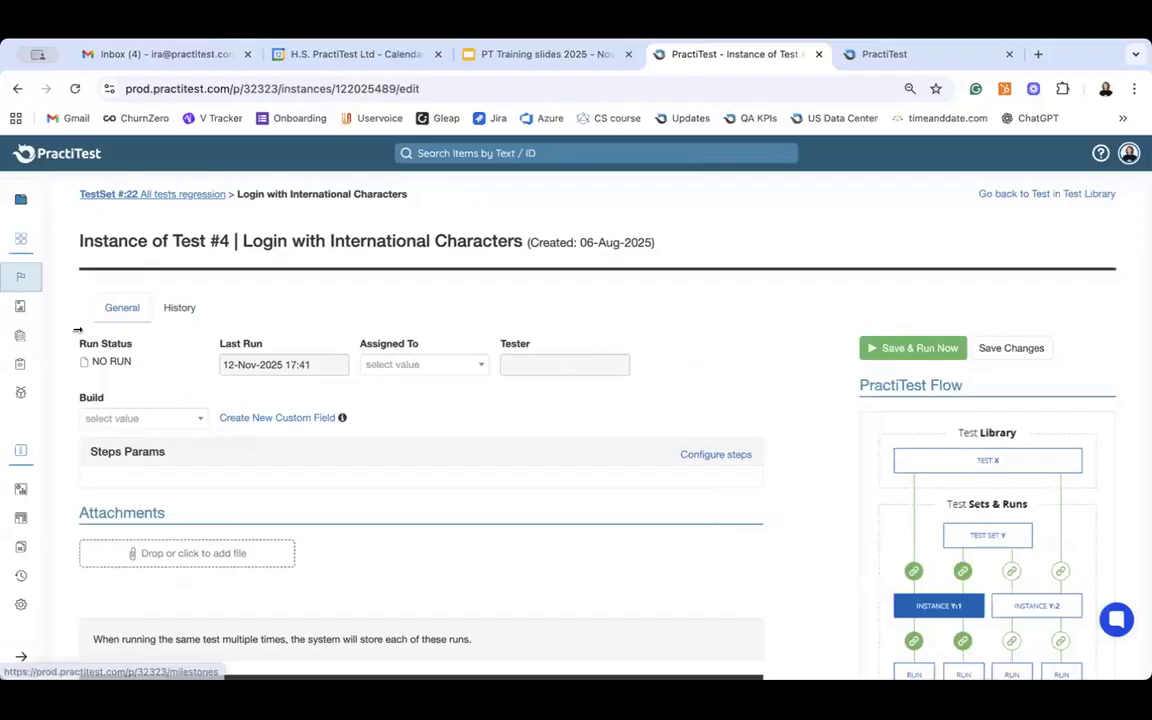
# Return to the issues list, view a new support chat conversation with the Kai bot, and close it.
pyautogui.click(21, 397)
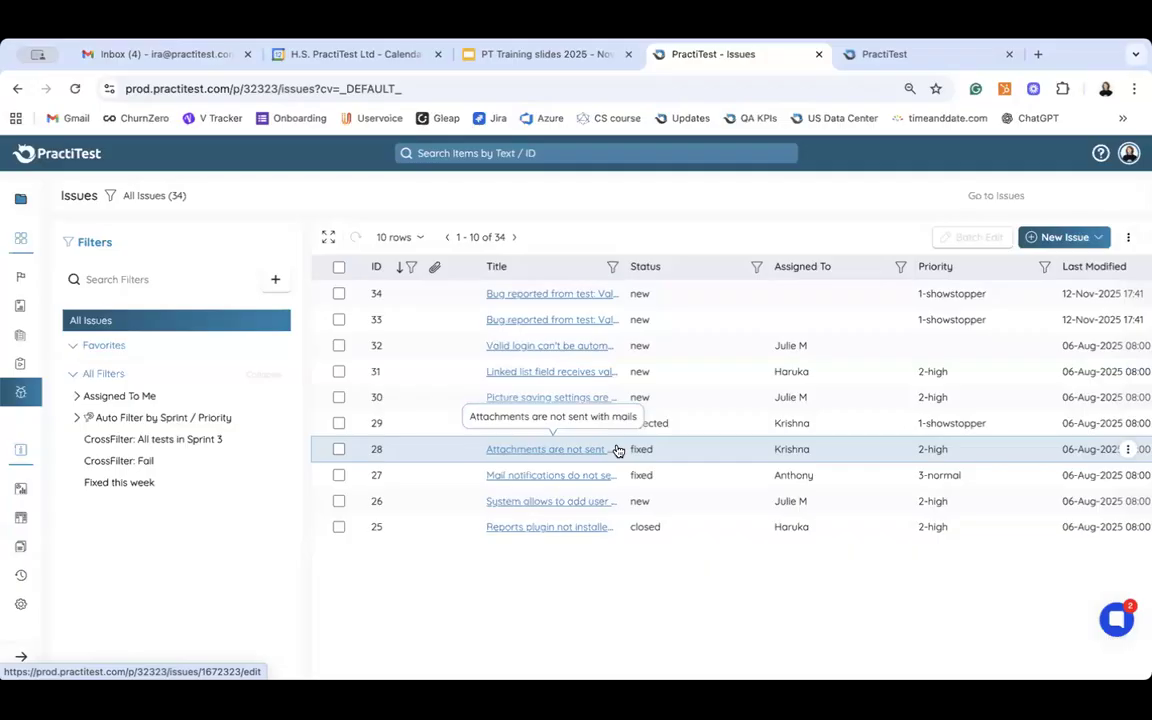
pyautogui.click(1117, 622)
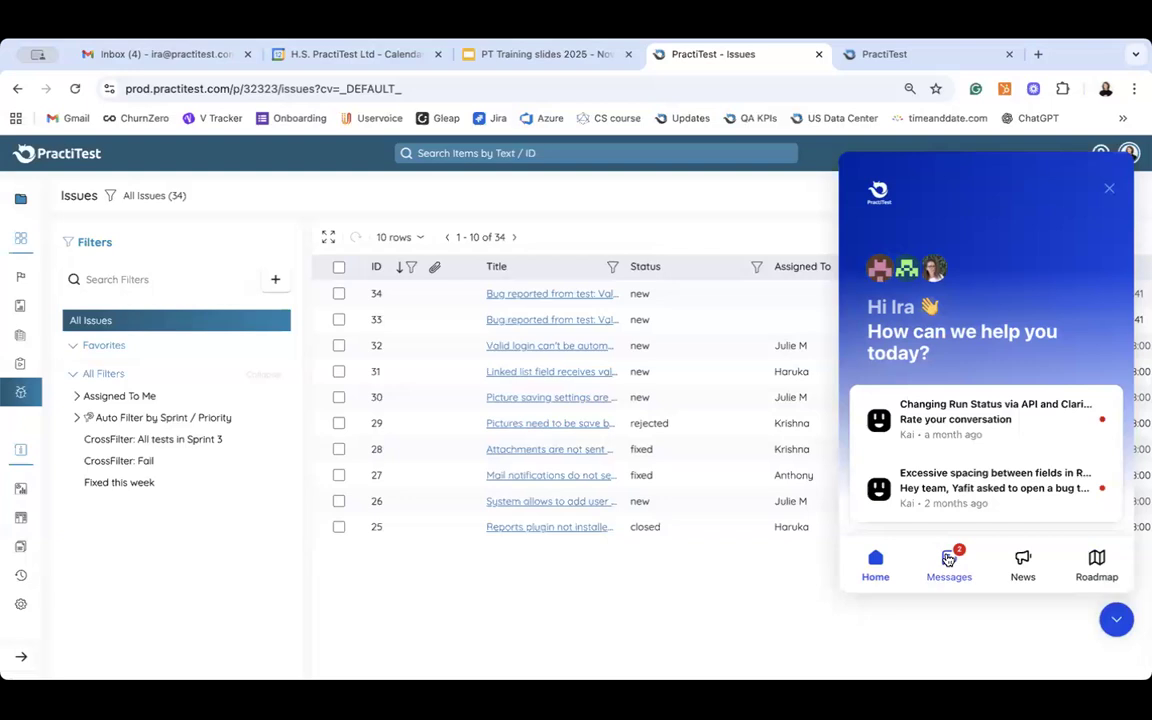
pyautogui.click(949, 559)
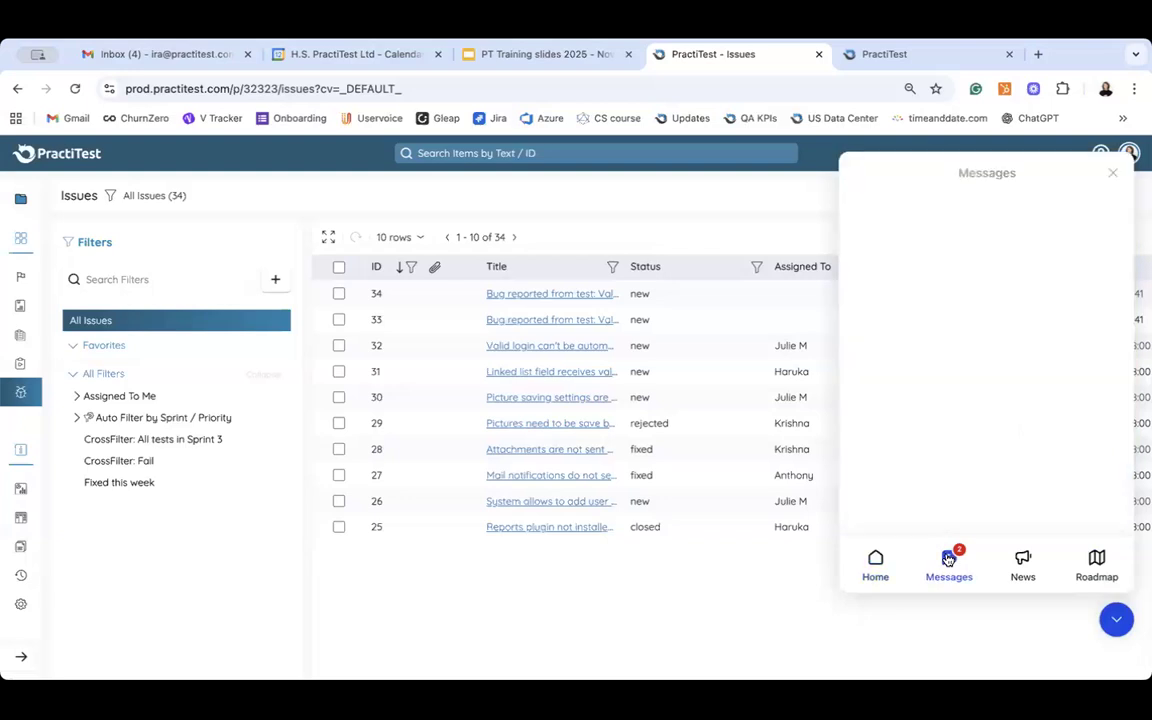
pyautogui.click(988, 511)
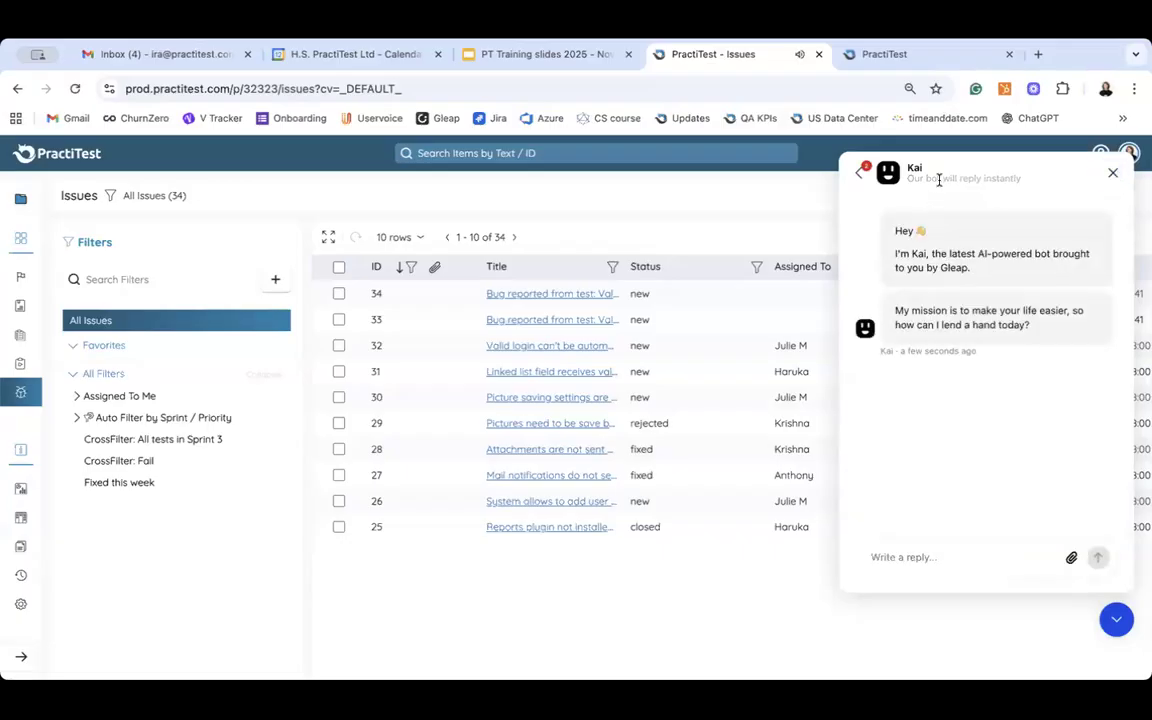
pyautogui.click(1112, 176)
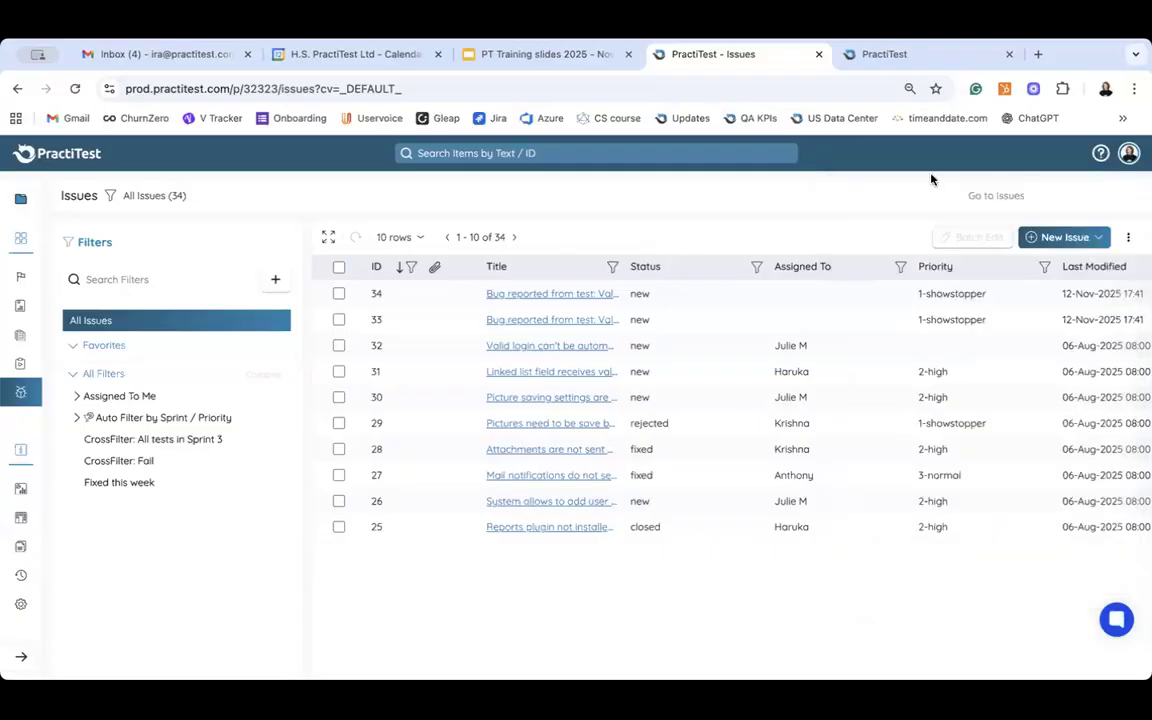
# Open the feature request forum and examine the top ideas, including the status of Versioning test cases.
pyautogui.click(1102, 155)
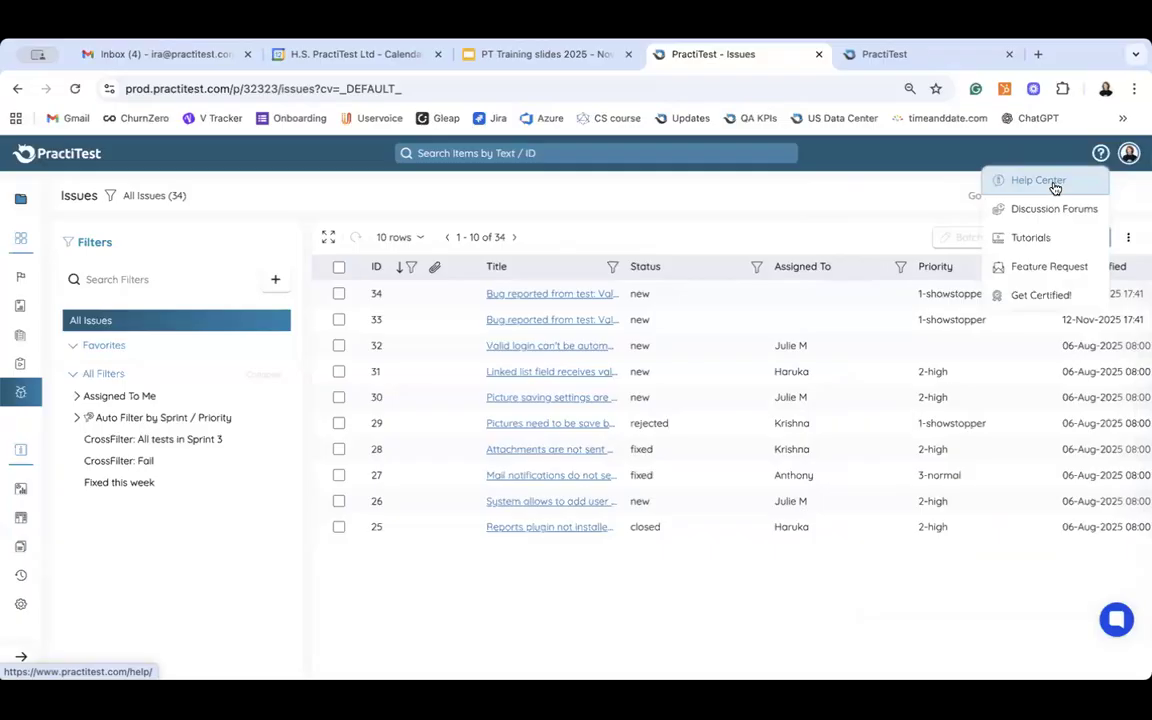
pyautogui.click(1030, 276)
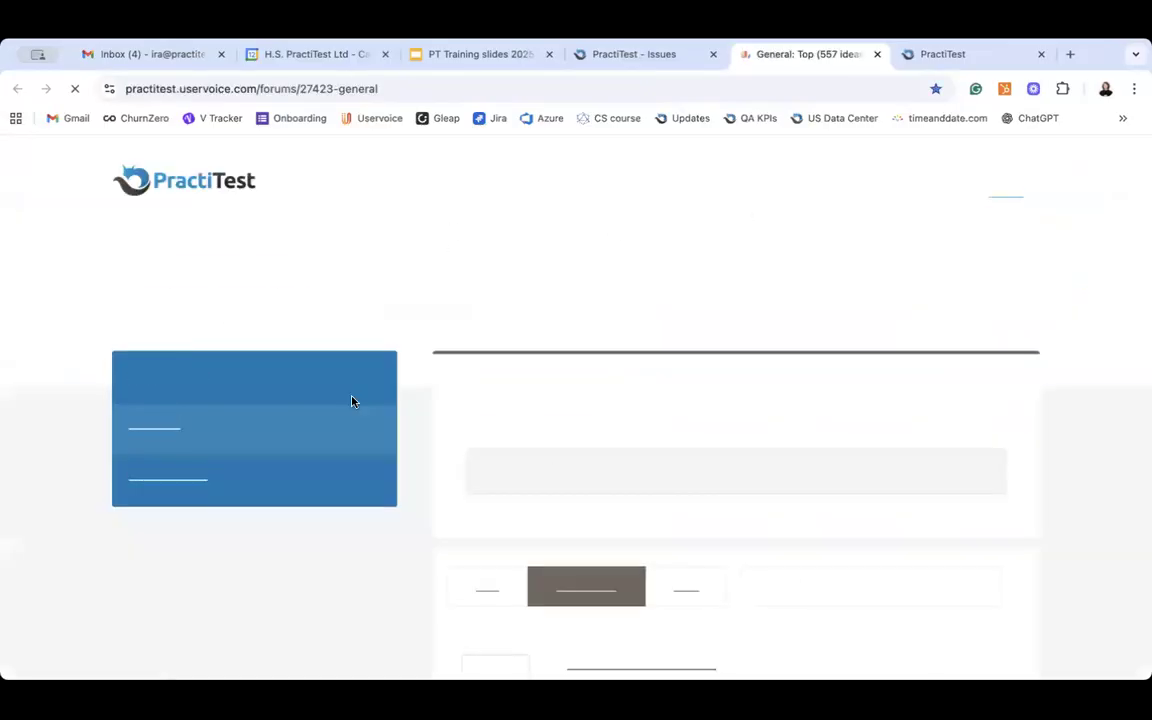
pyautogui.scroll(-1, 585, 430)
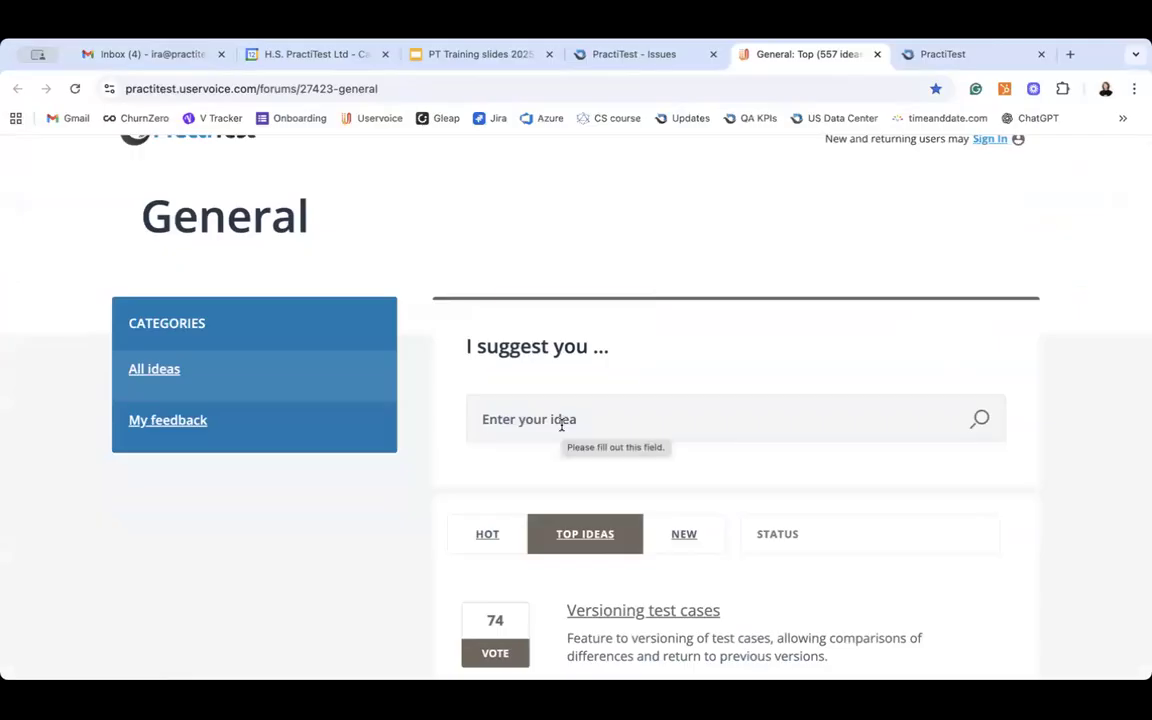
pyautogui.scroll(-3, 561, 424)
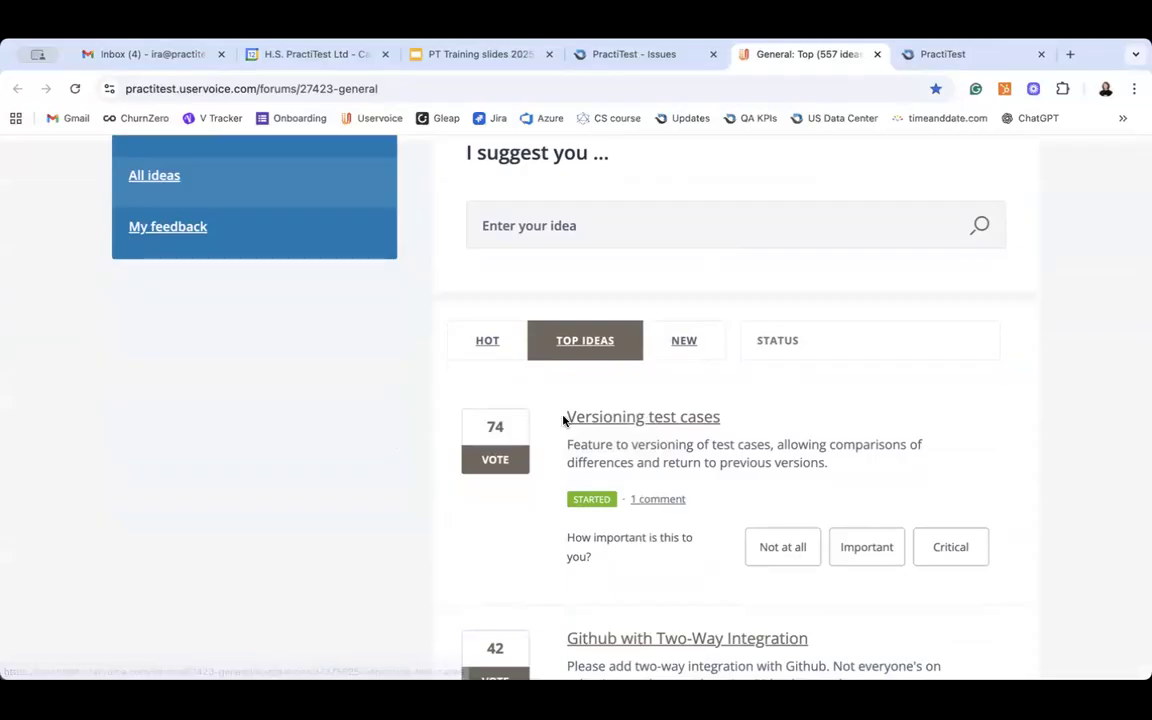
pyautogui.scroll(-2, 563, 421)
pyautogui.scroll(1, 600, 312)
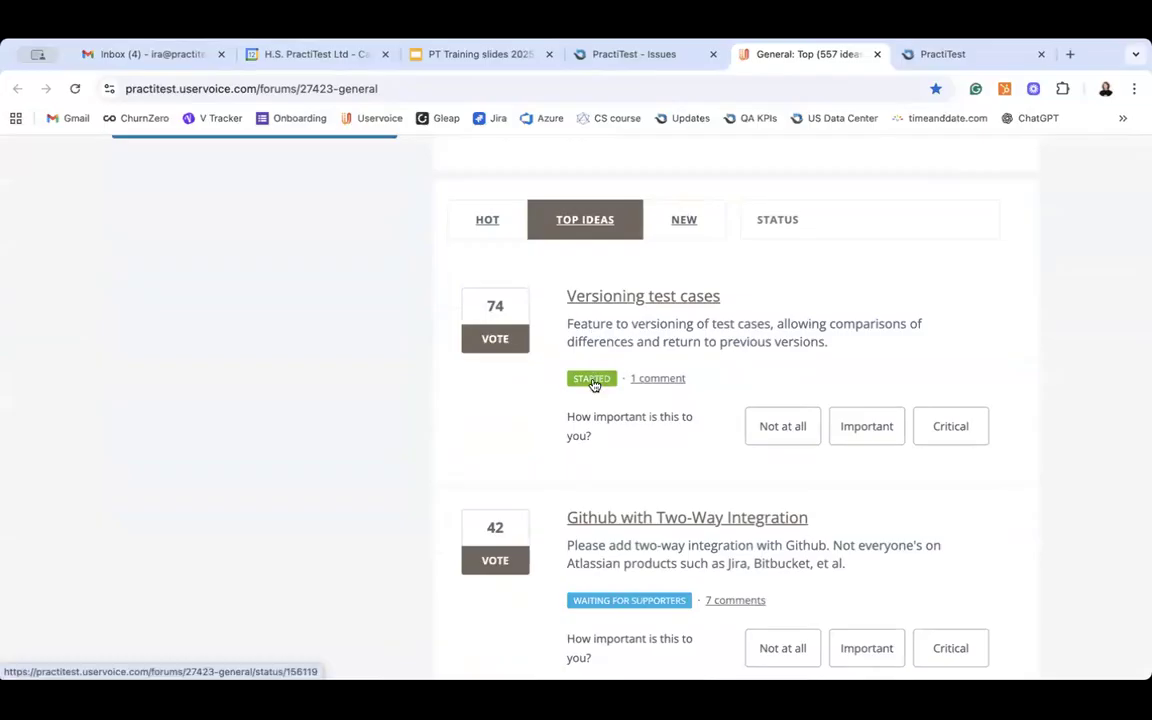
pyautogui.moveTo(594, 385)
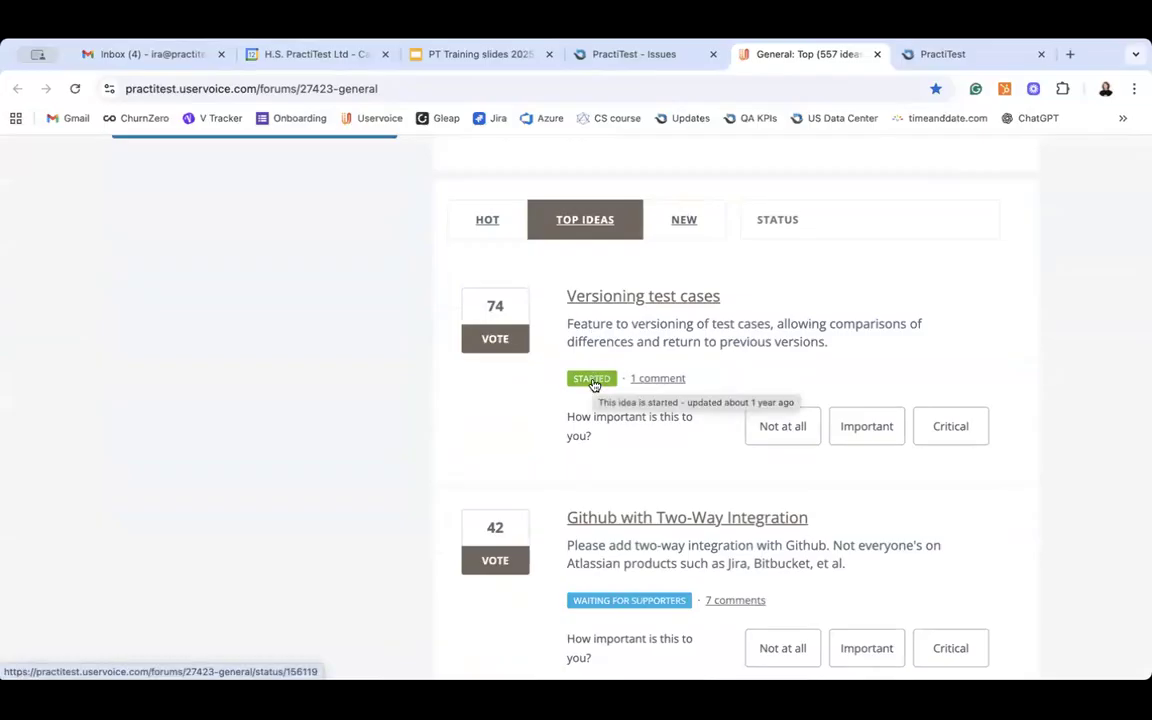
# Return to PractiTest, open its discussion forums, and look through the categories and latest topics.
pyautogui.click(620, 58)
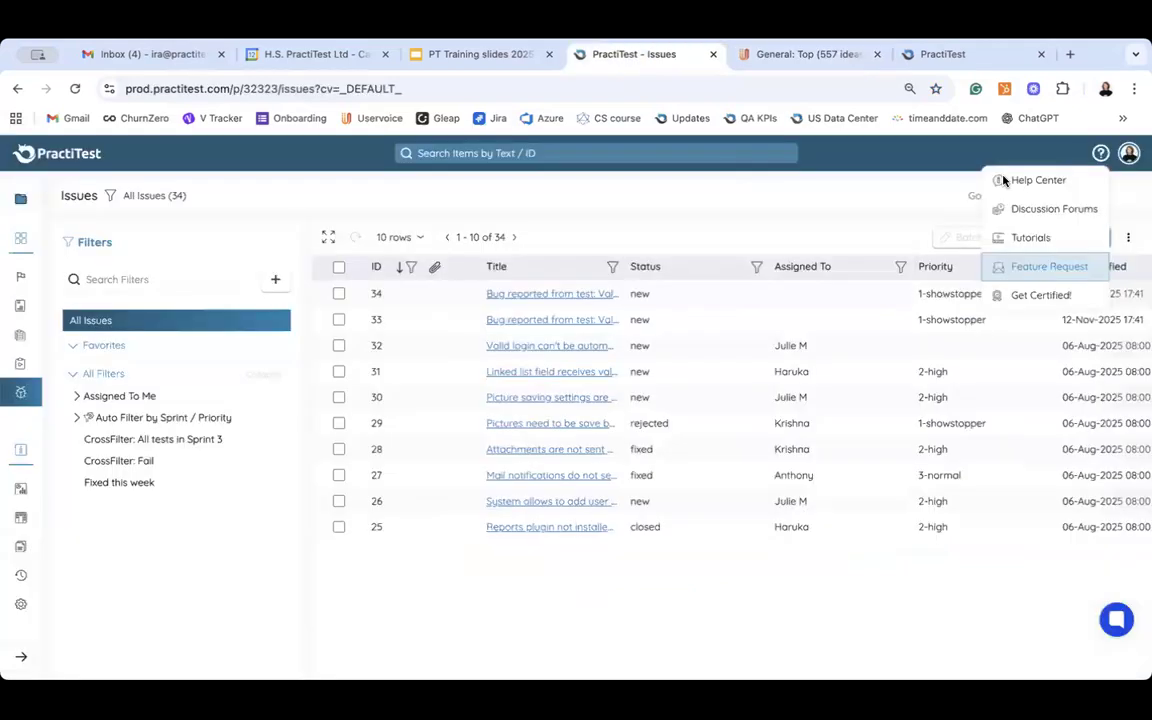
pyautogui.click(1040, 212)
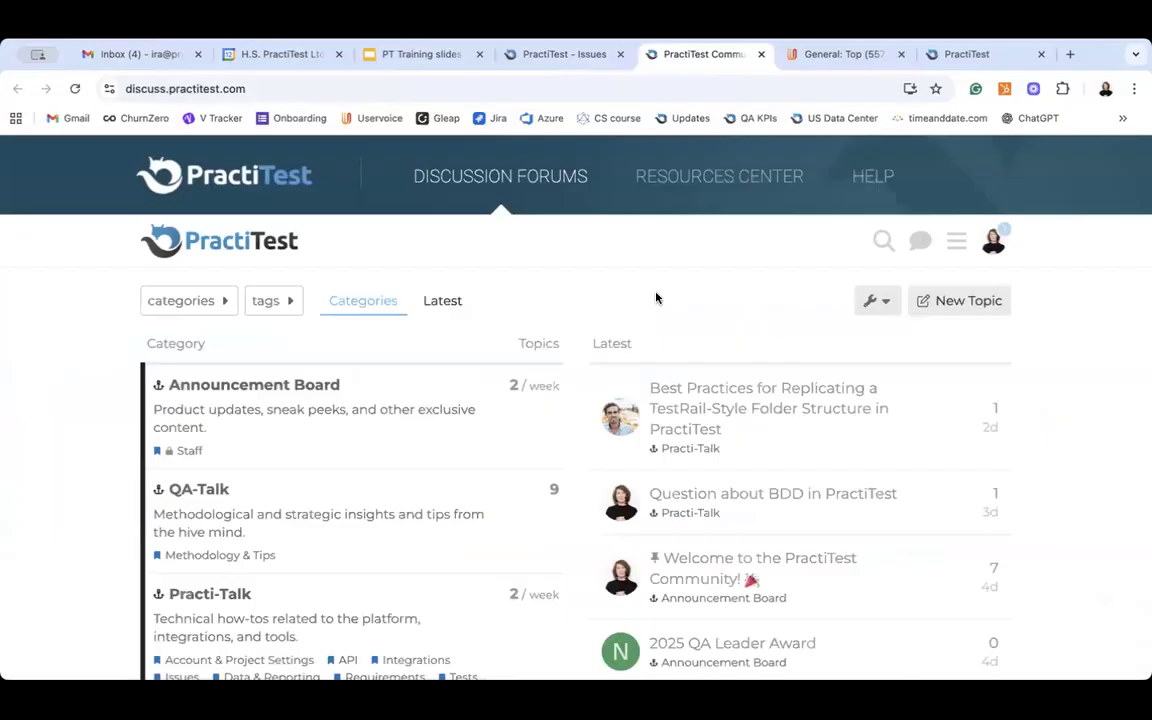
pyautogui.scroll(-2, 656, 298)
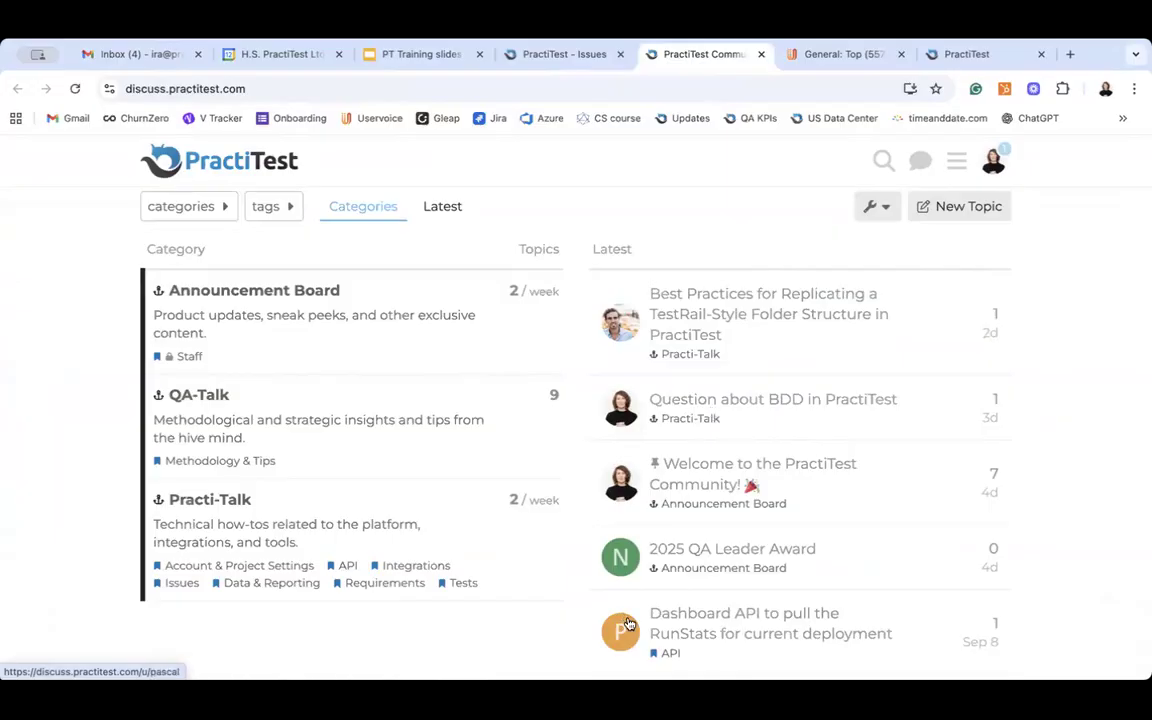
pyautogui.scroll(-1, 668, 565)
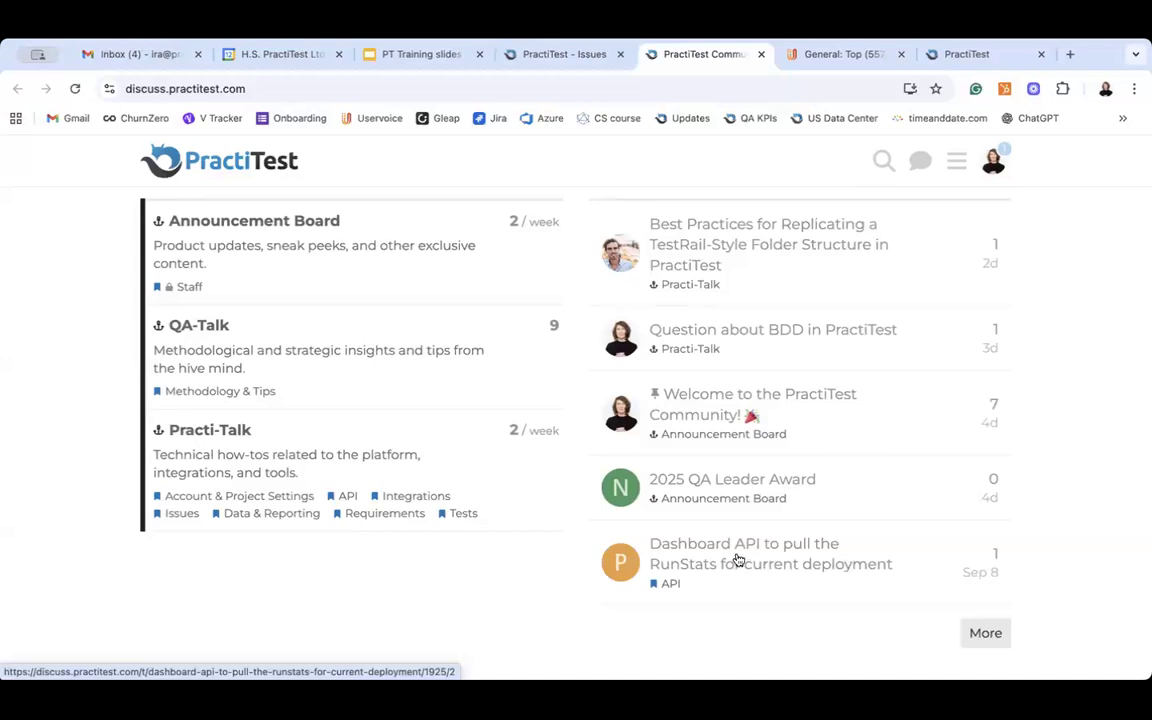
pyautogui.scroll(-1, 823, 569)
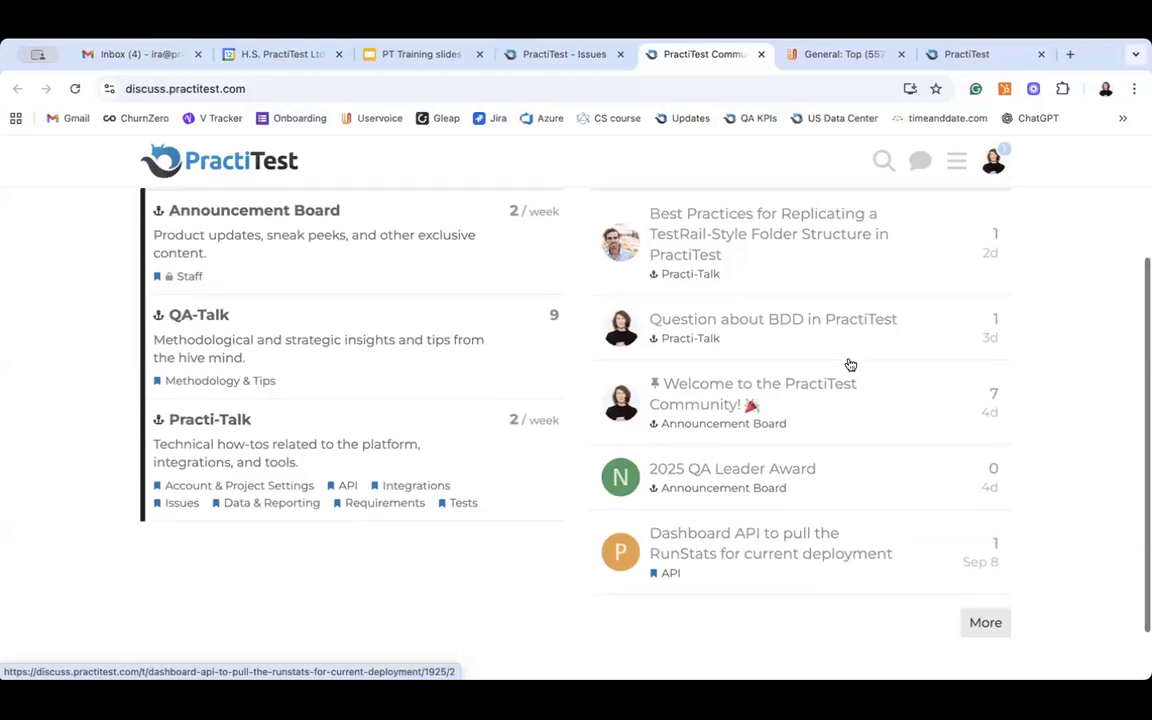
pyautogui.scroll(1, 849, 362)
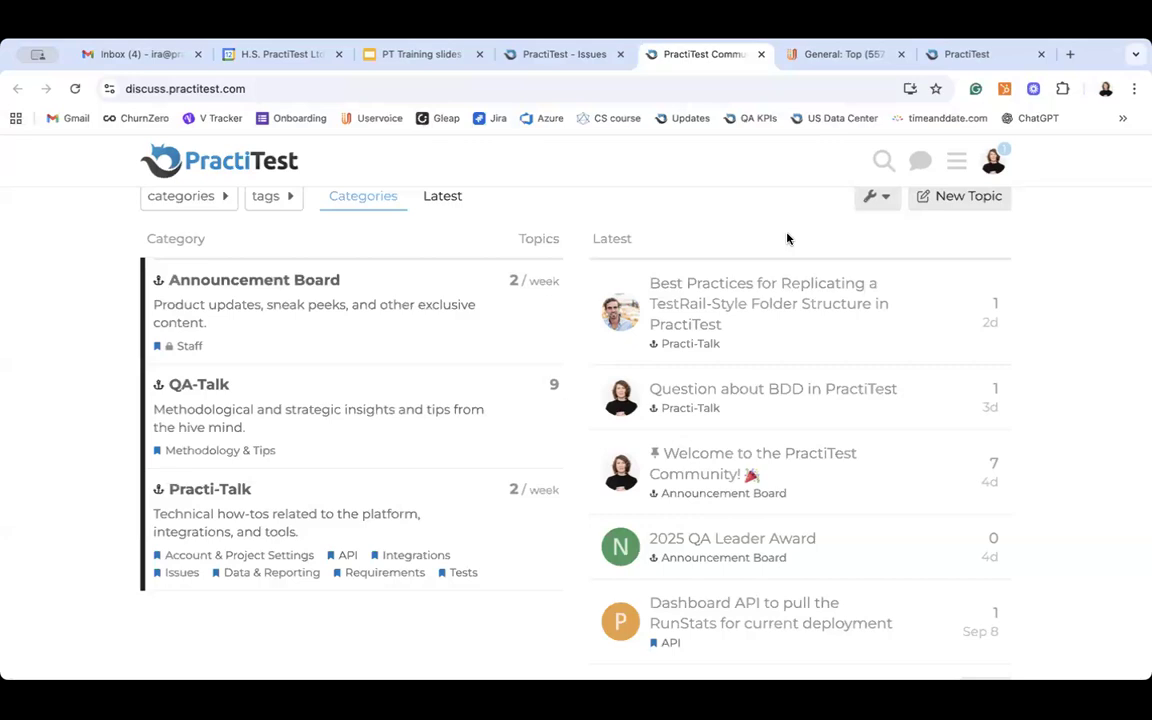
# Switch back to PractiTest and start a new milestone with status Upcoming and type Sprint.
pyautogui.click(560, 56)
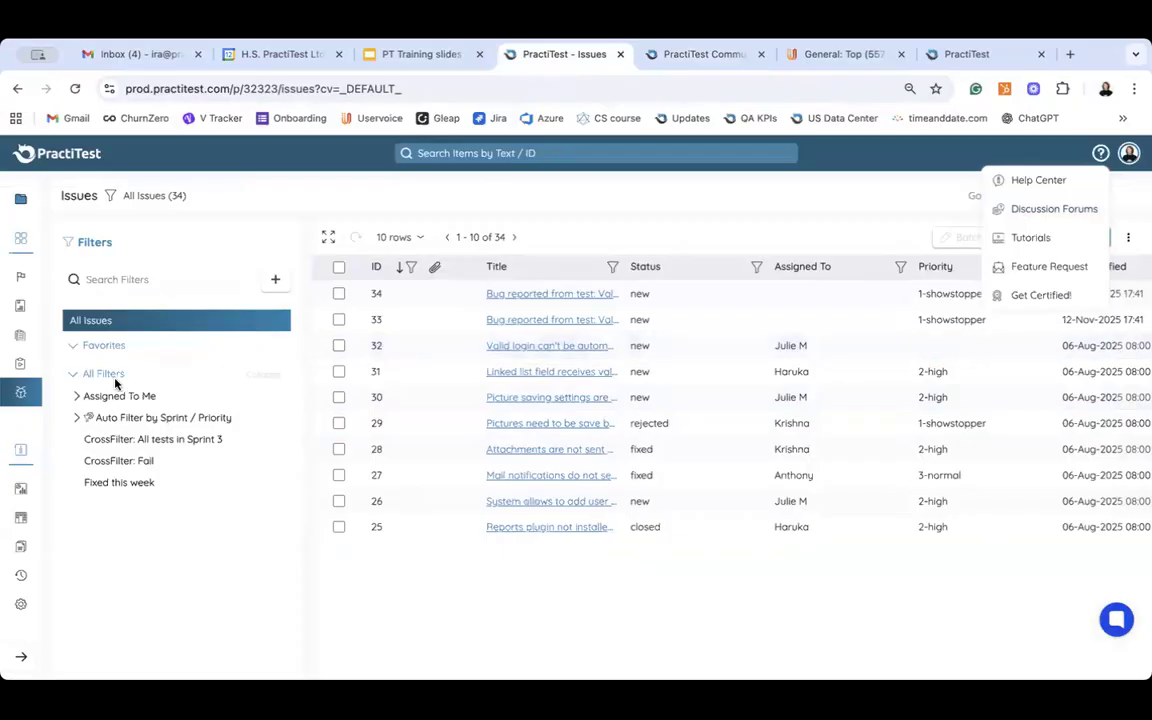
pyautogui.click(18, 278)
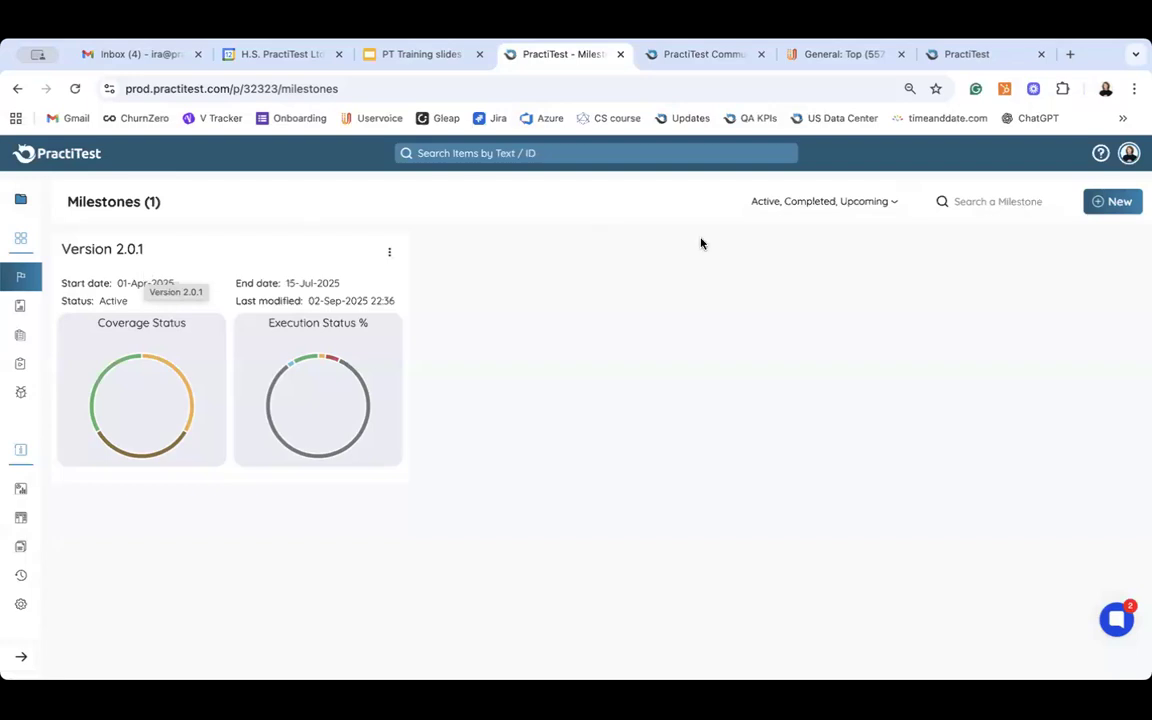
pyautogui.click(1116, 202)
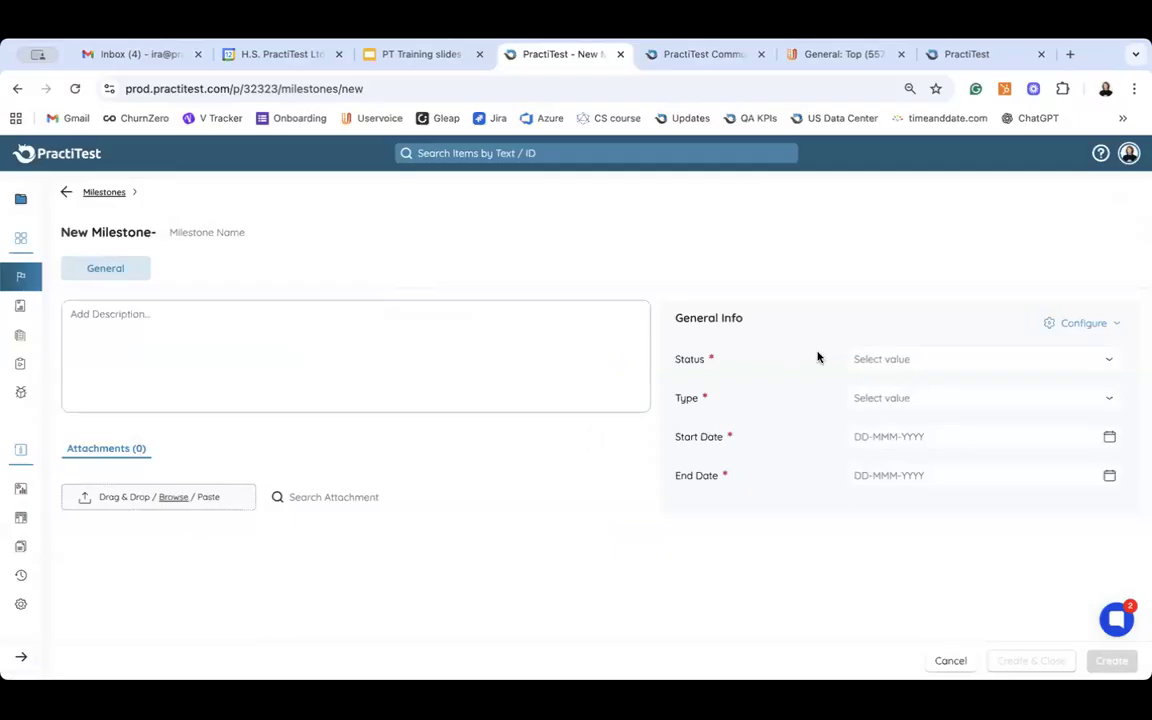
pyautogui.click(880, 359)
pyautogui.click(884, 392)
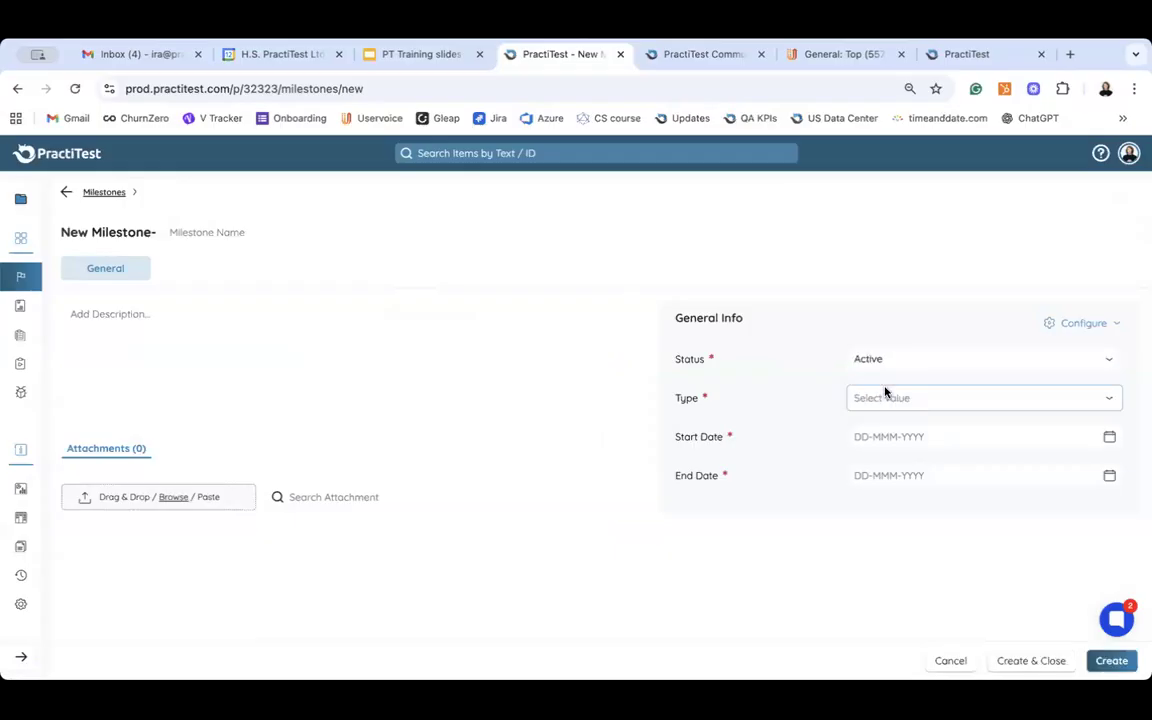
pyautogui.click(874, 360)
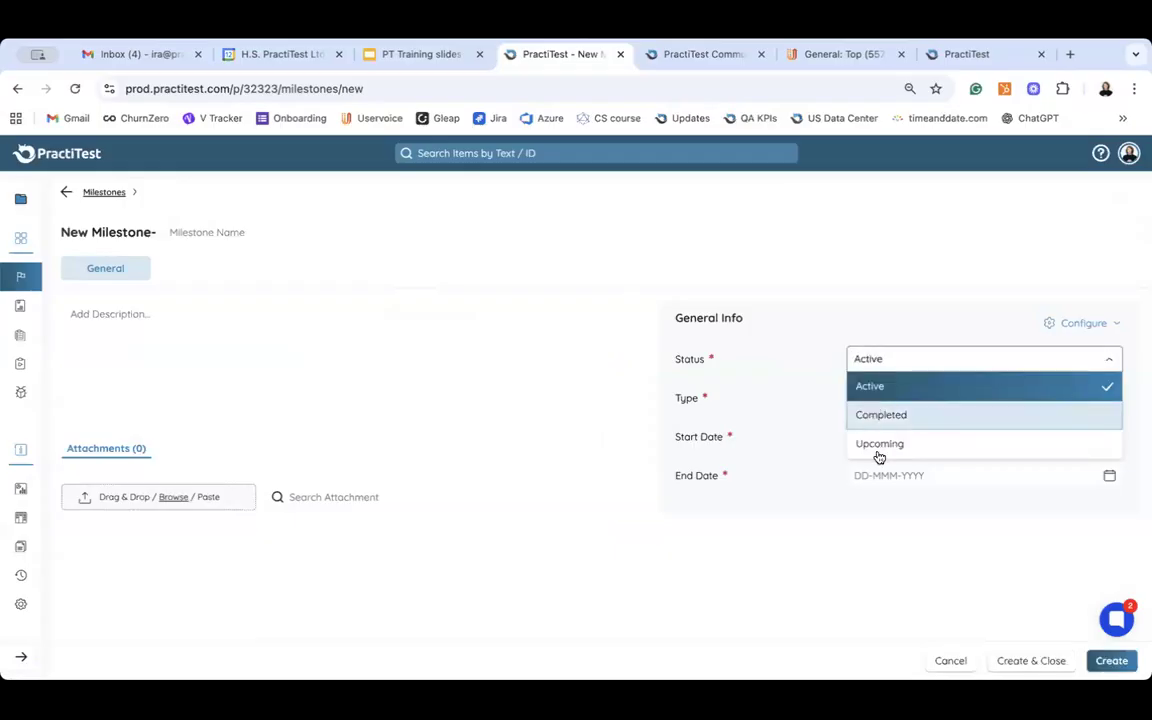
pyautogui.click(879, 445)
pyautogui.click(890, 406)
pyautogui.click(762, 418)
pyautogui.click(890, 398)
pyautogui.click(870, 428)
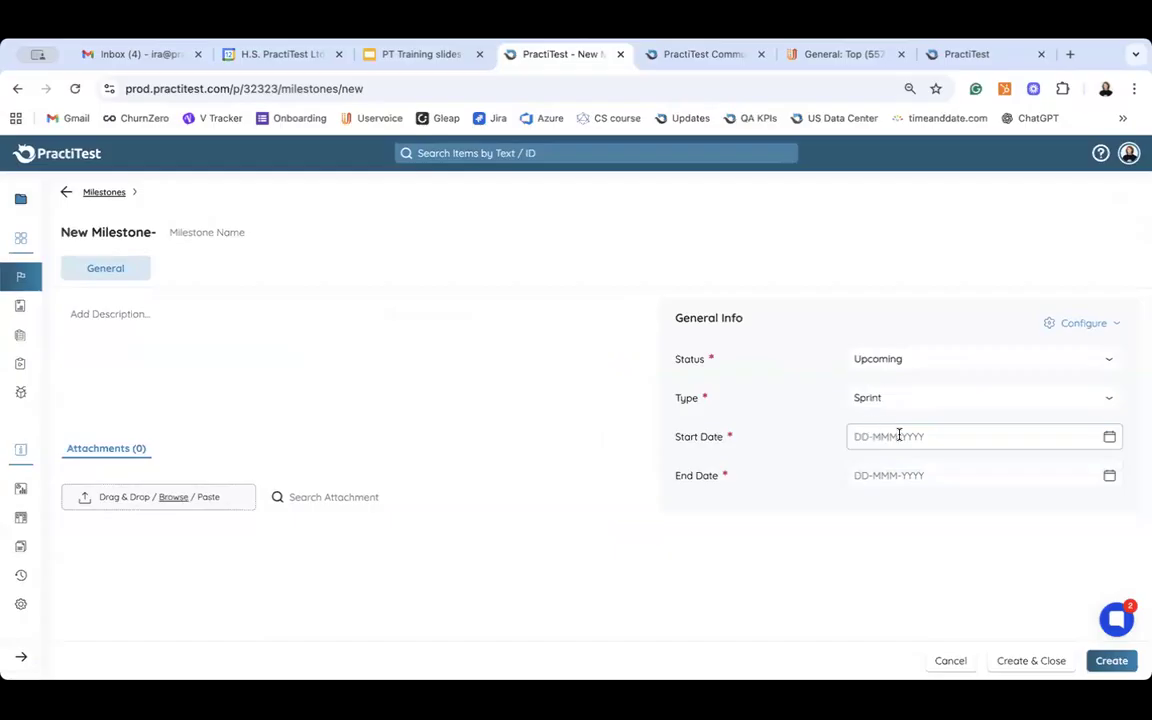
# Set the new milestone's start date to 01-Apr-2025 and its end date to 15-Jul-2025.
pyautogui.click(897, 436)
pyautogui.click(967, 474)
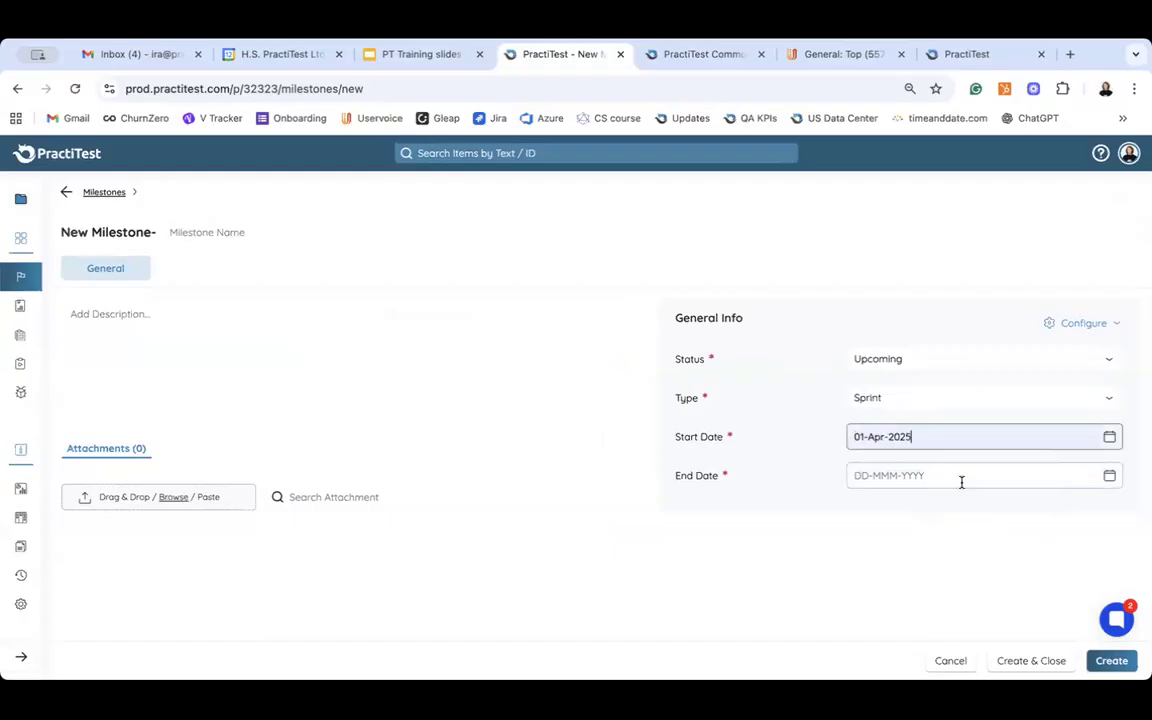
pyautogui.click(960, 477)
pyautogui.click(950, 520)
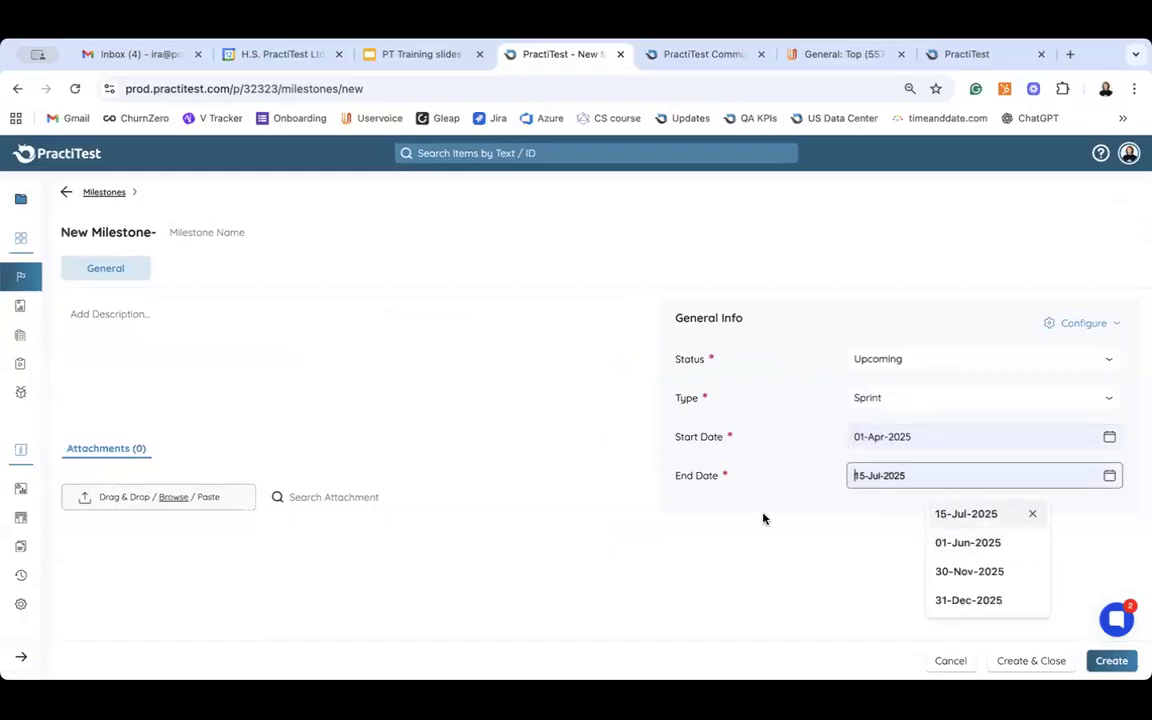
pyautogui.click(700, 508)
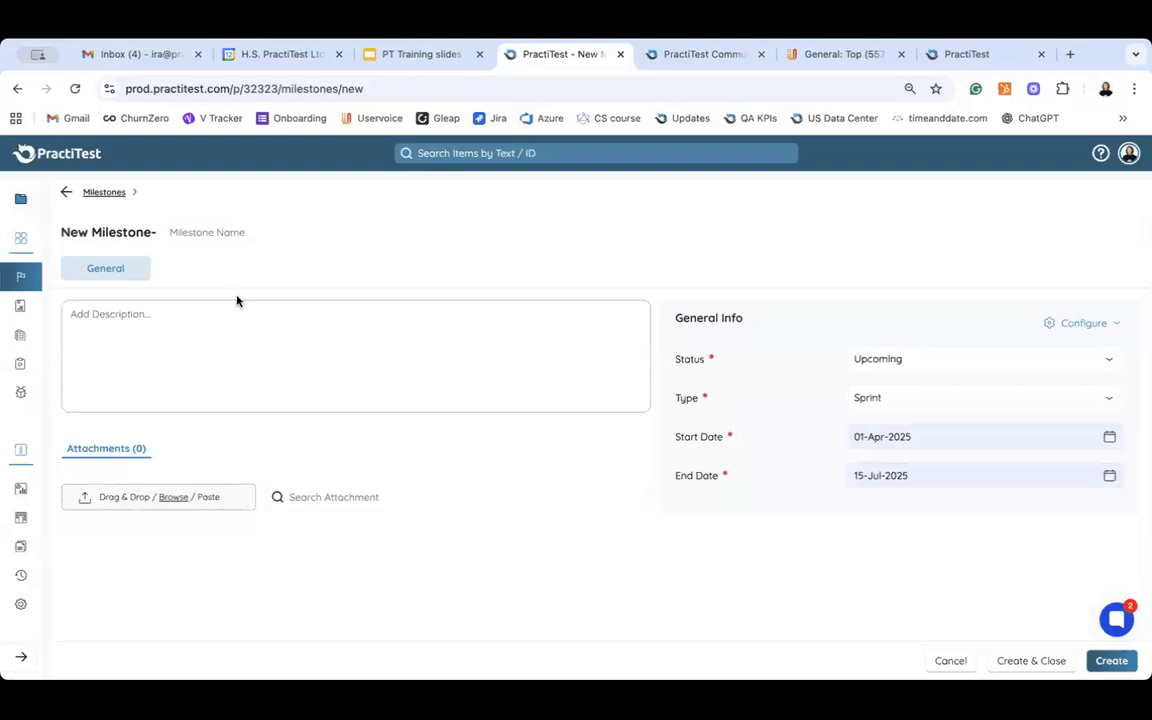
# Name the new milestone "Sprint 38 2025", leave its description empty, and create it.
pyautogui.click(209, 233)
pyautogui.write('Sprint')
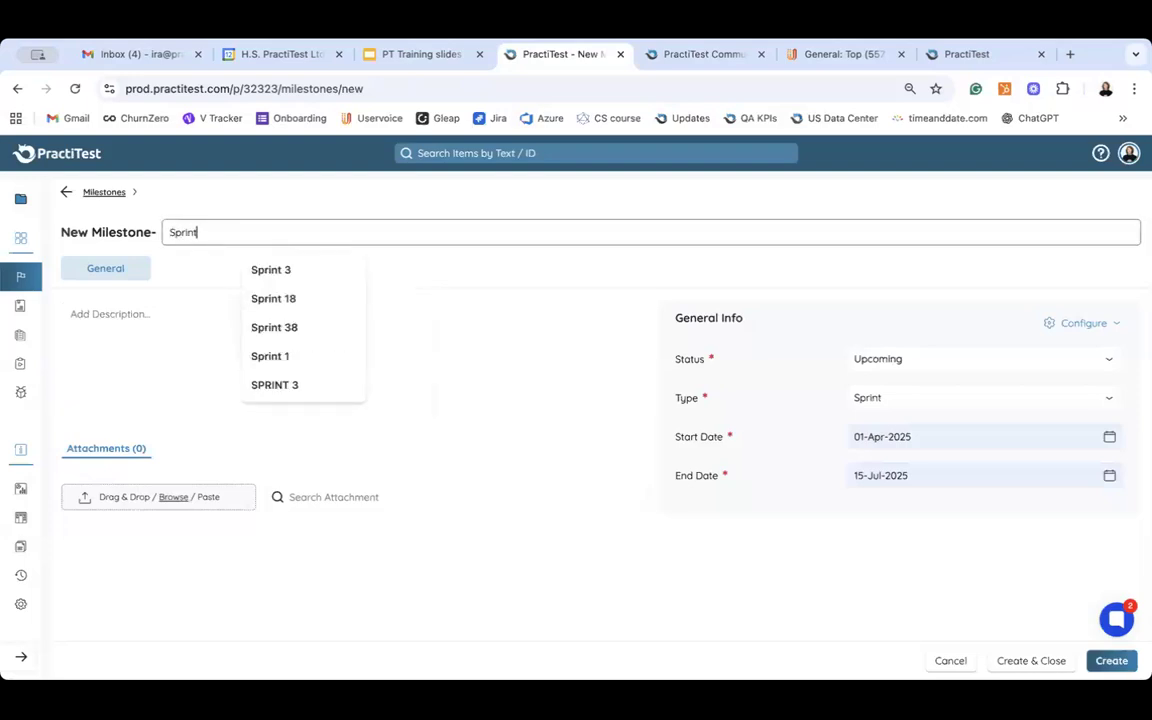
pyautogui.click(274, 327)
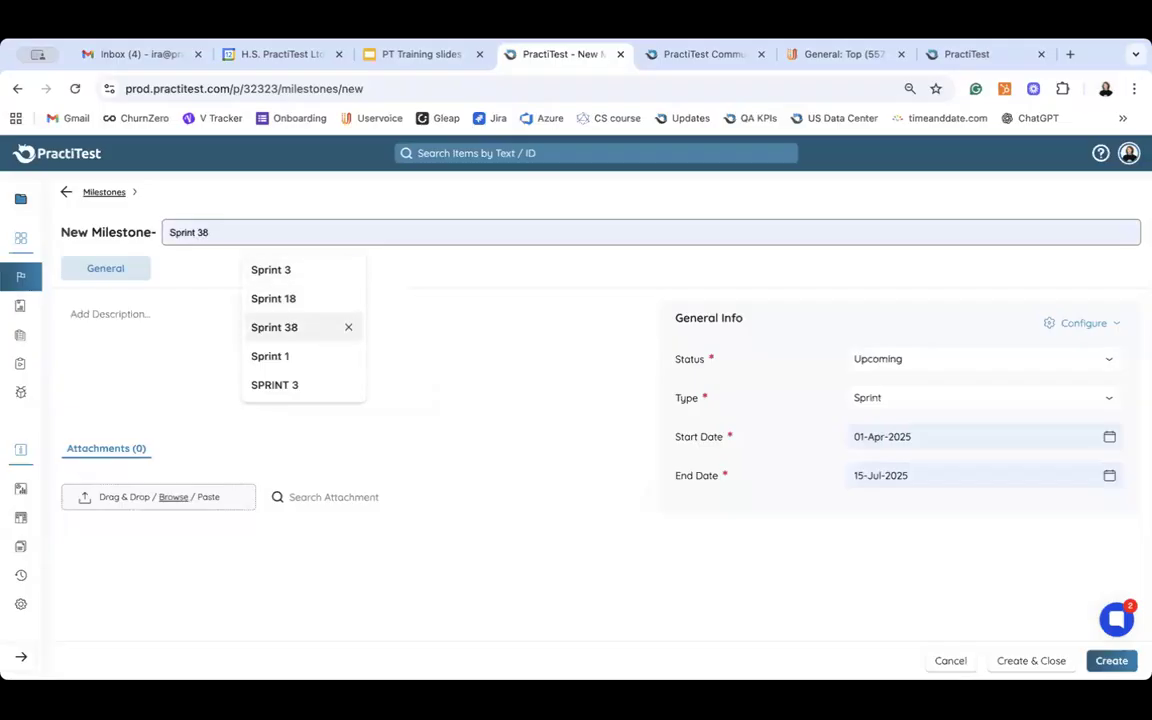
pyautogui.write('2025')
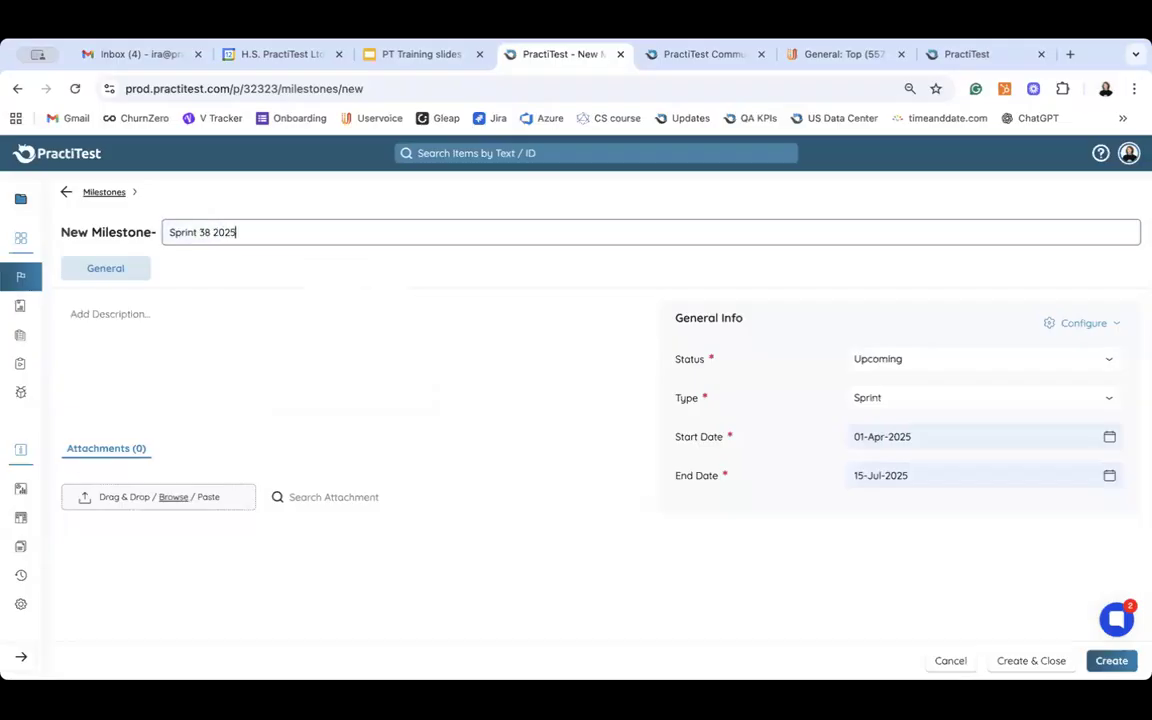
pyautogui.click(321, 363)
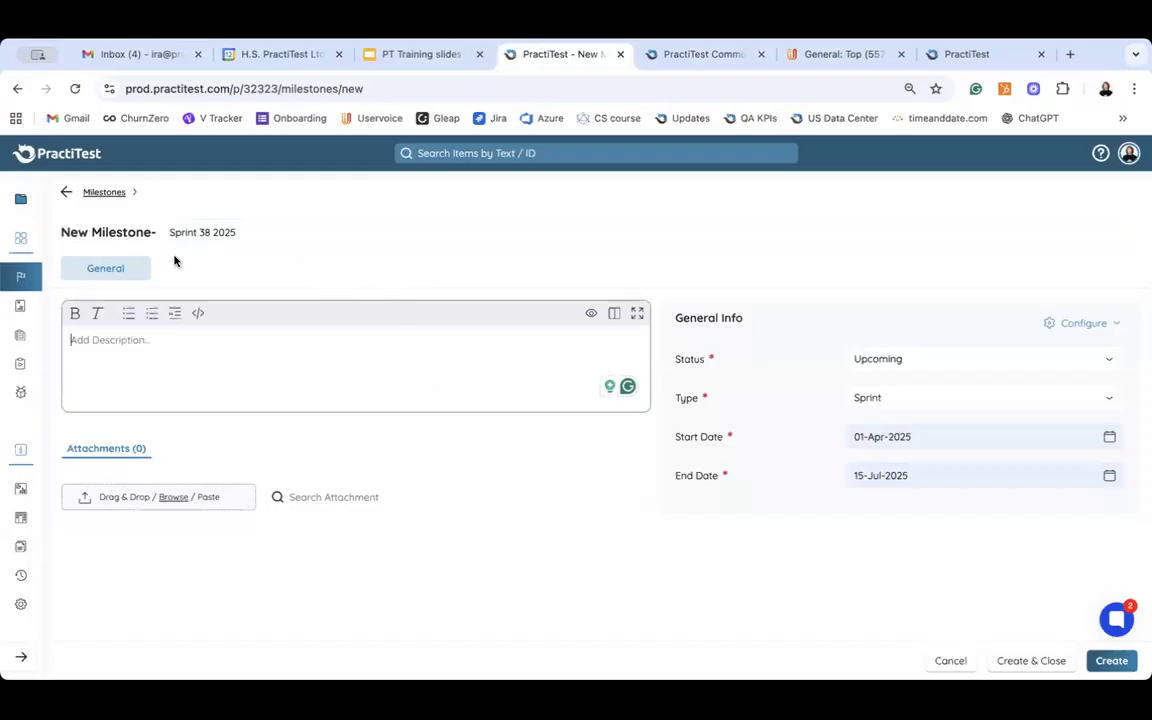
pyautogui.click(1100, 668)
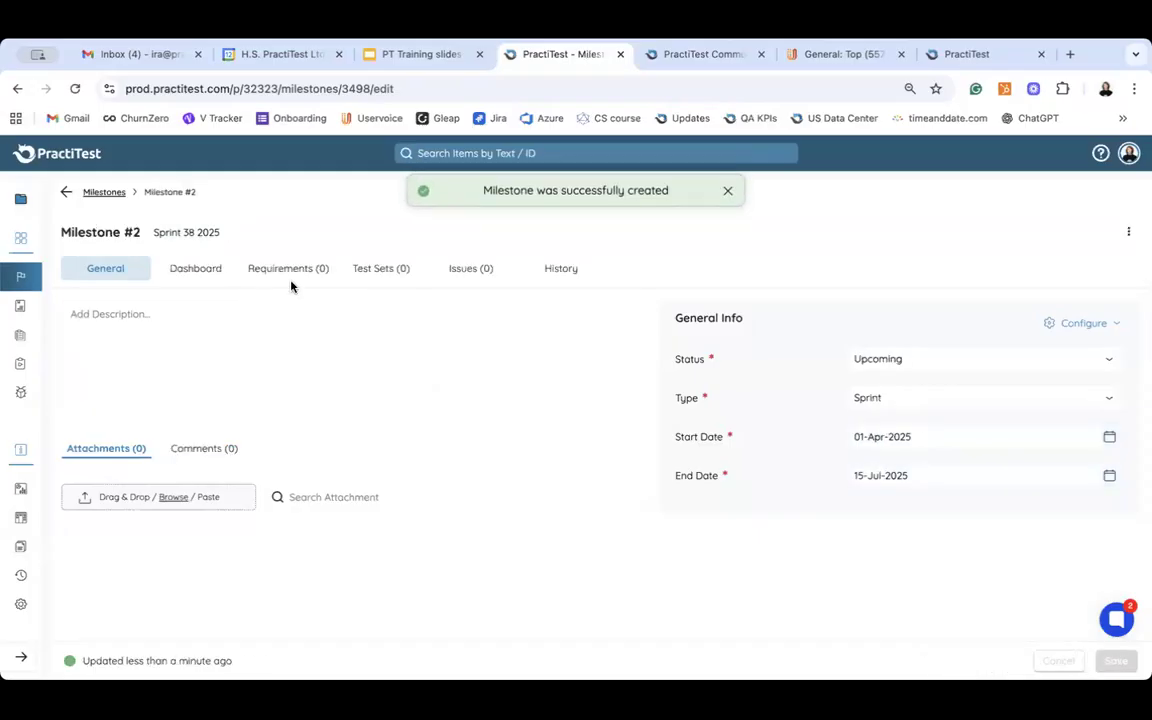
# Link requirements SCRUM-10, SCRUM-9, SCRUM-8 and SCRUM-7 to the Sprint 38 2025 milestone.
pyautogui.click(276, 270)
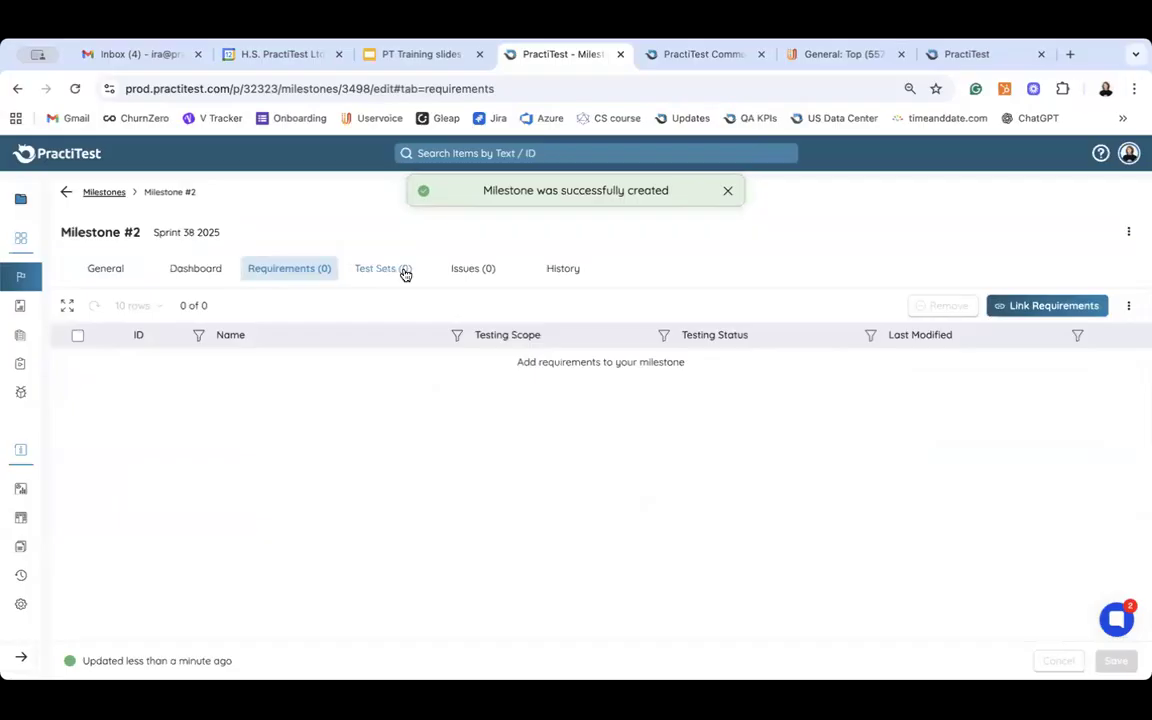
pyautogui.click(1052, 309)
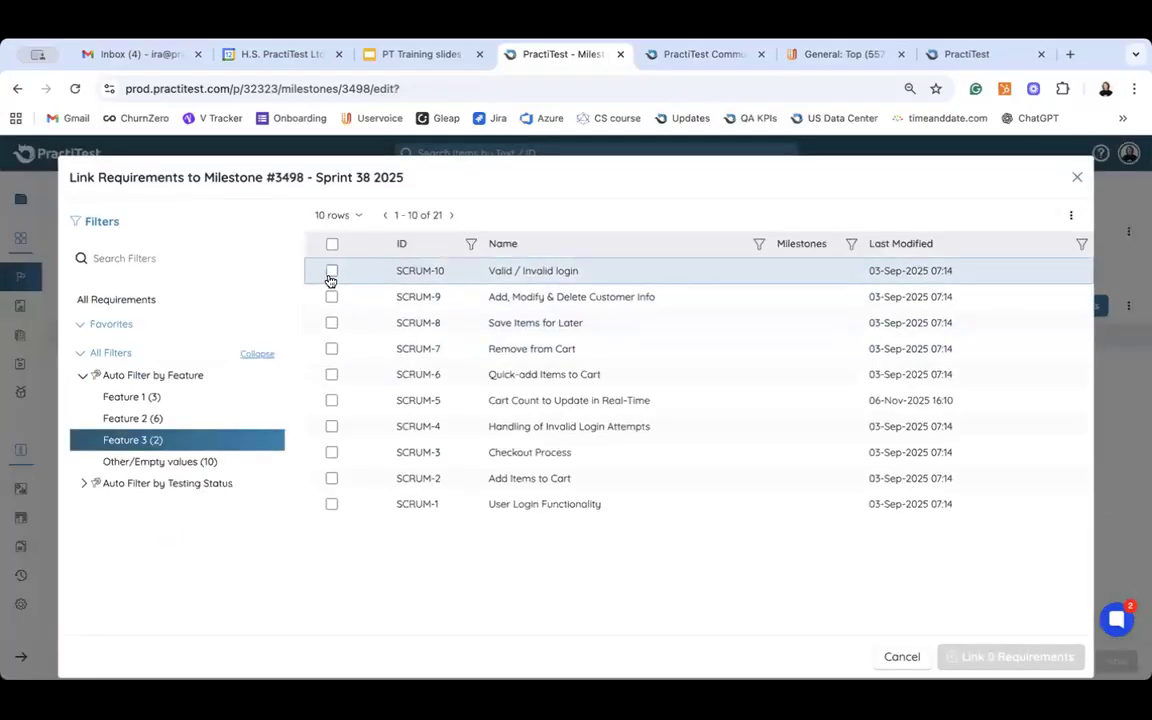
pyautogui.click(331, 273)
pyautogui.click(331, 297)
pyautogui.click(331, 323)
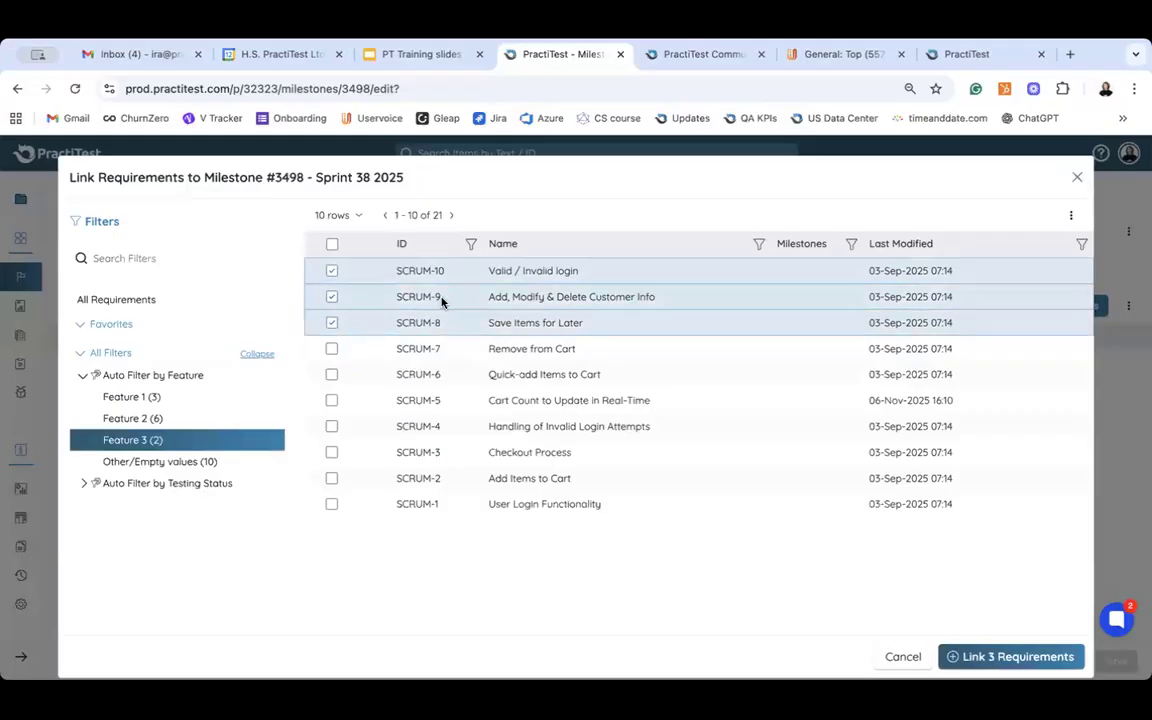
pyautogui.click(332, 349)
pyautogui.click(990, 664)
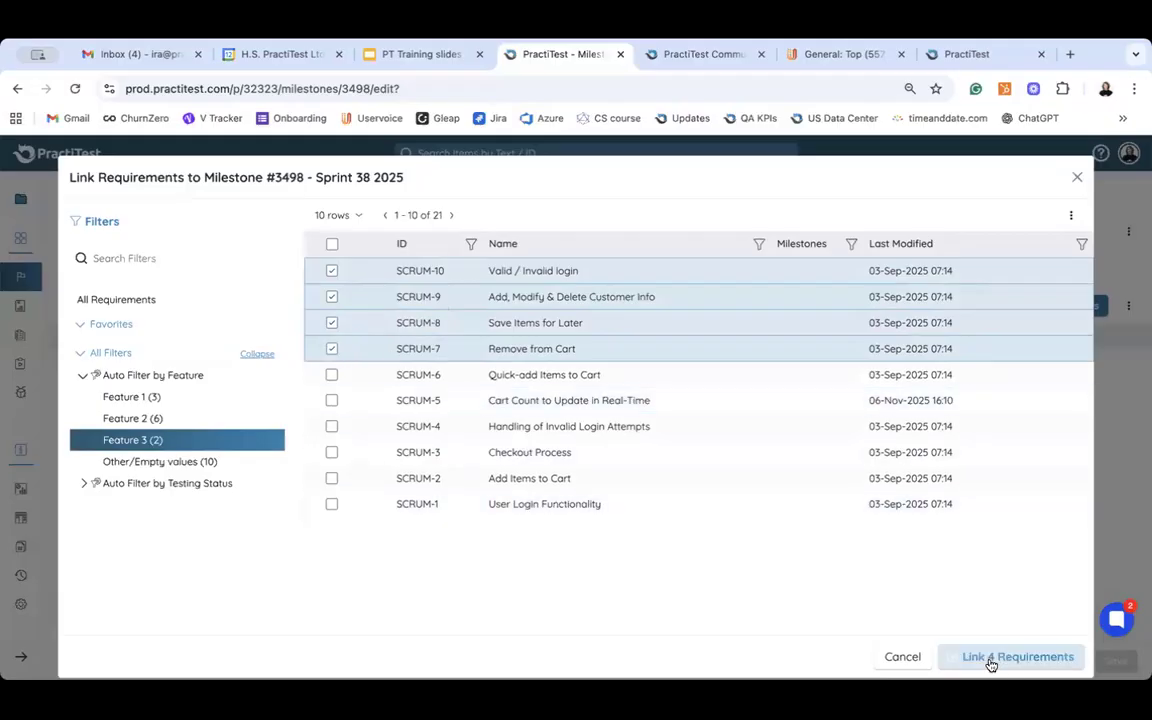
pyautogui.click(991, 664)
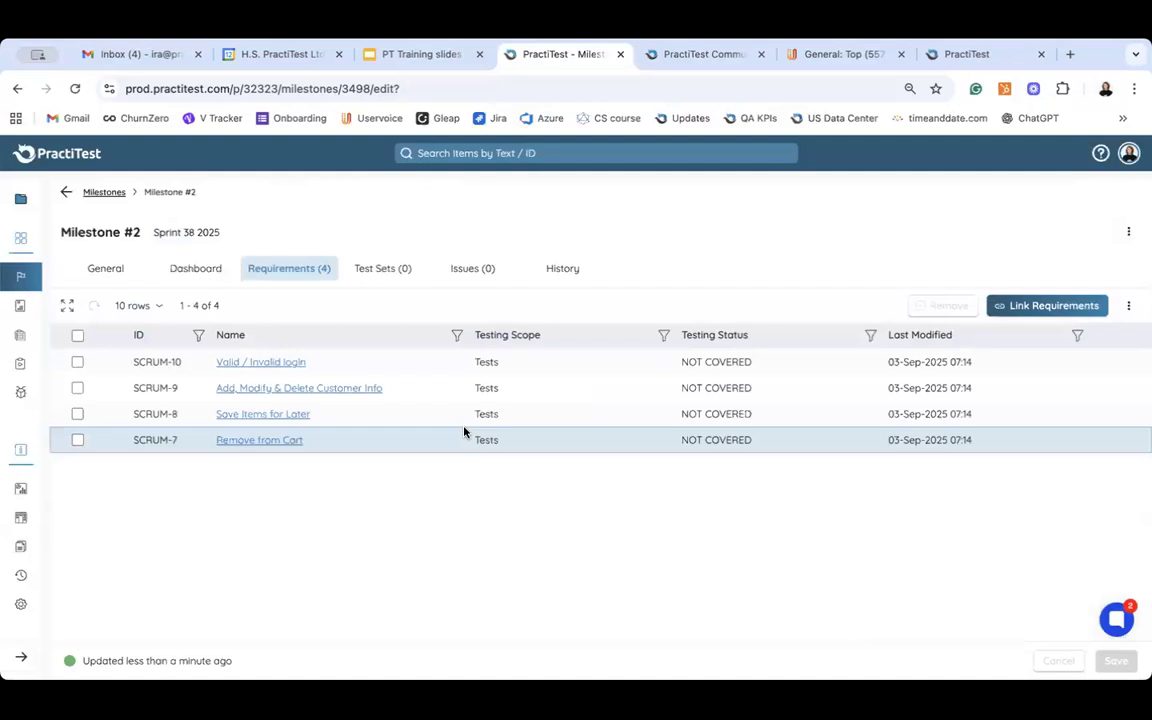
# Link the "All tests regression" test set to the Sprint 38 2025 milestone.
pyautogui.click(375, 268)
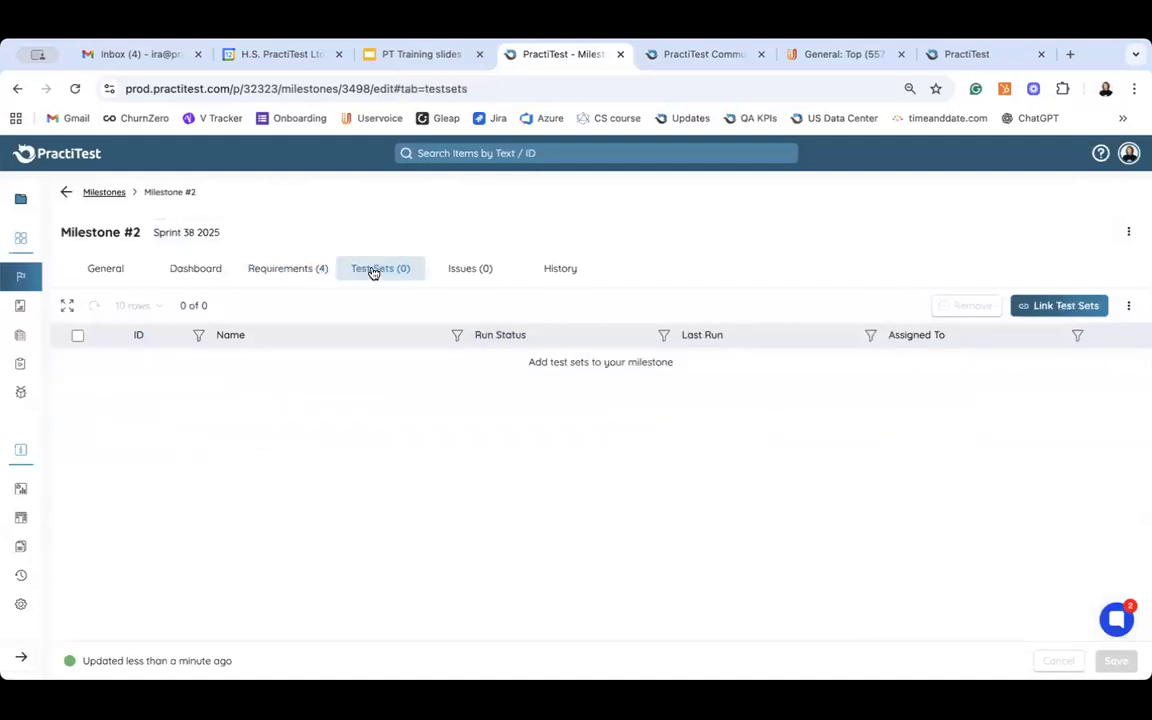
pyautogui.click(1051, 305)
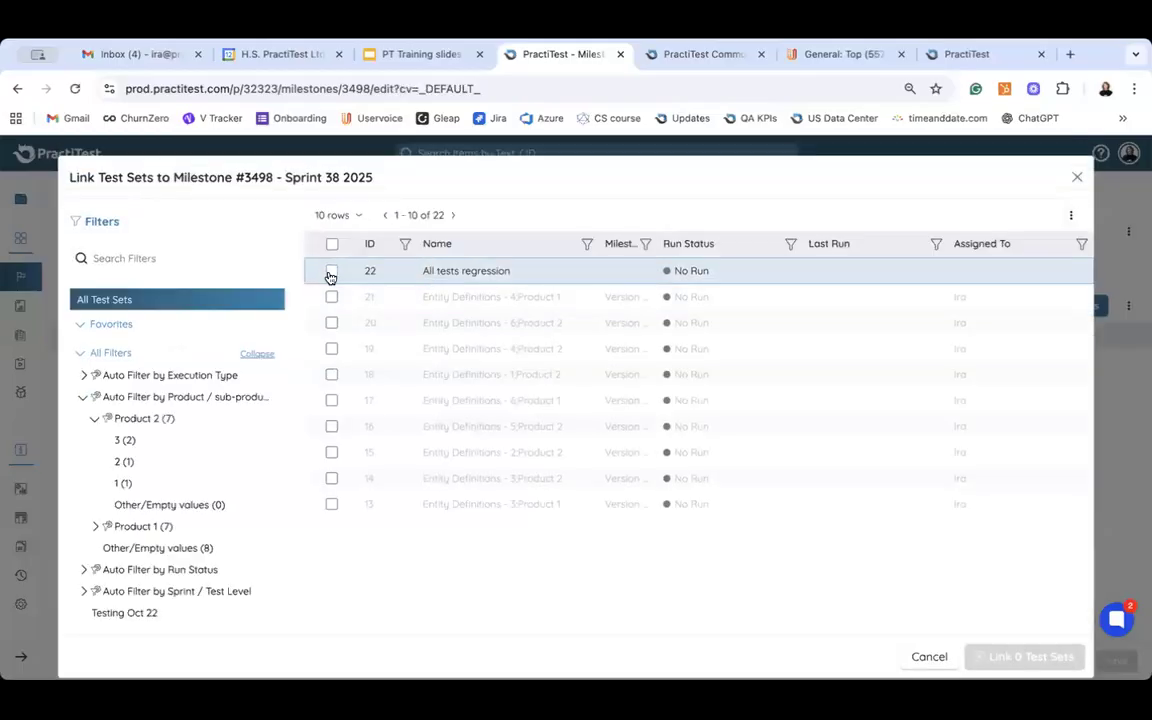
pyautogui.click(330, 277)
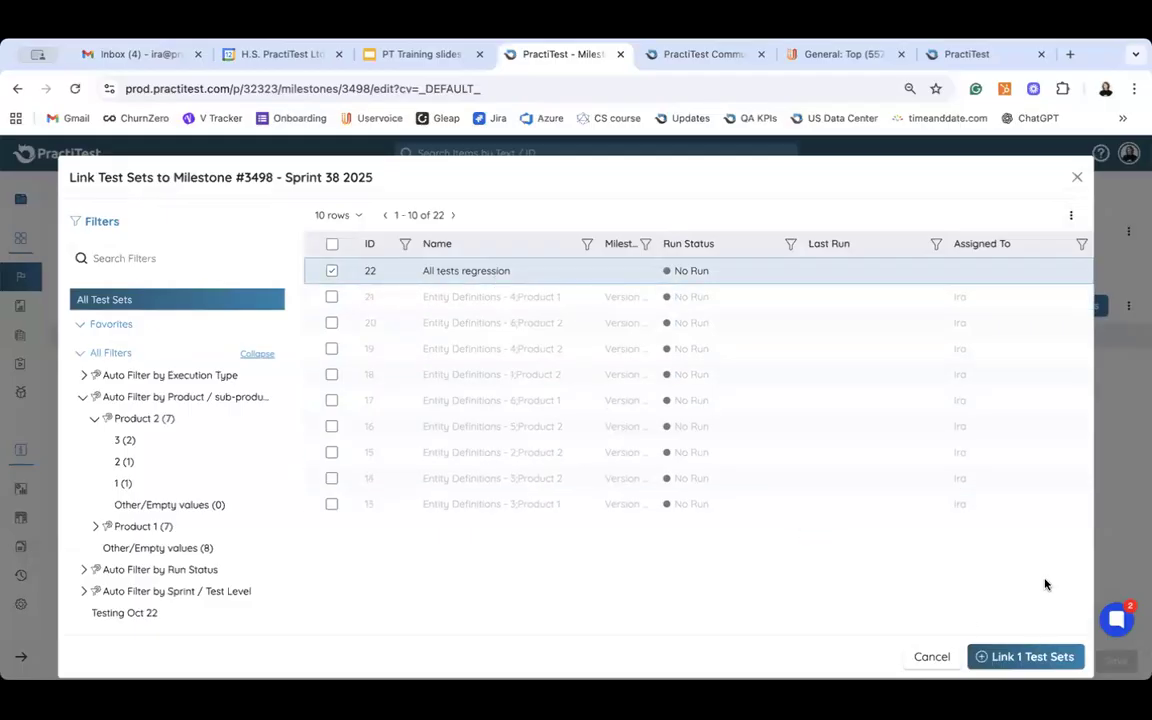
pyautogui.click(1017, 666)
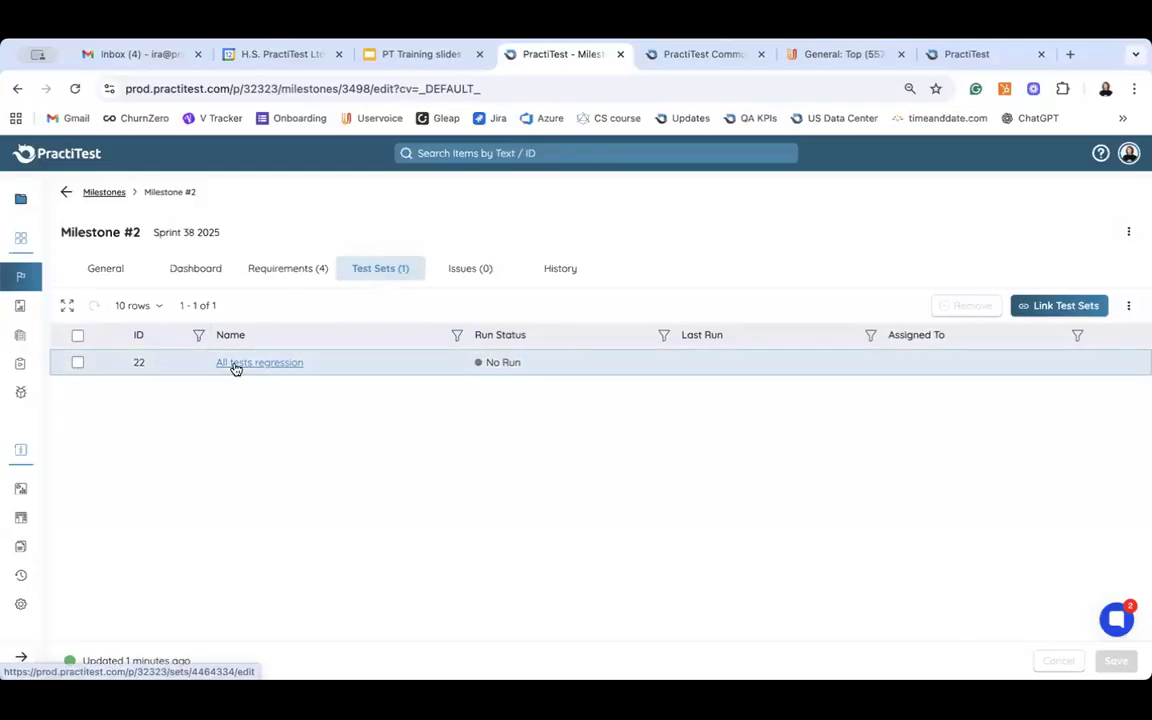
# Link issues 34 and 33, both reported from the Valid login test, to the Sprint 38 2025 milestone and return to the milestones overview.
pyautogui.click(472, 278)
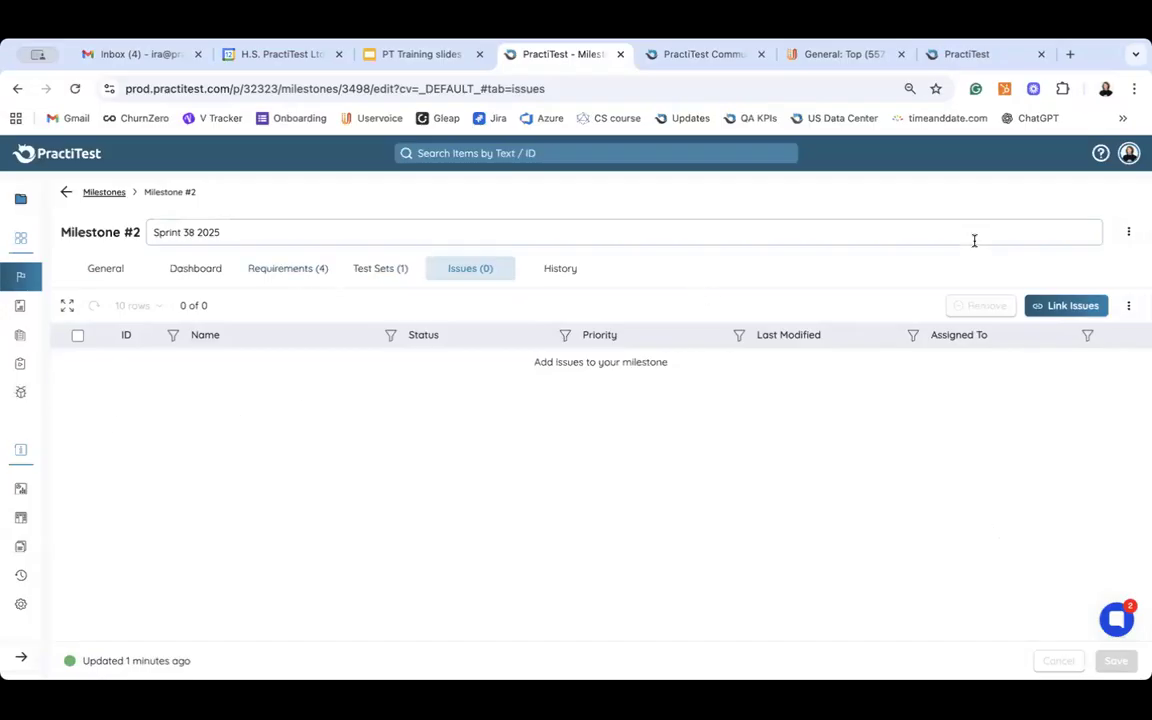
pyautogui.click(1068, 306)
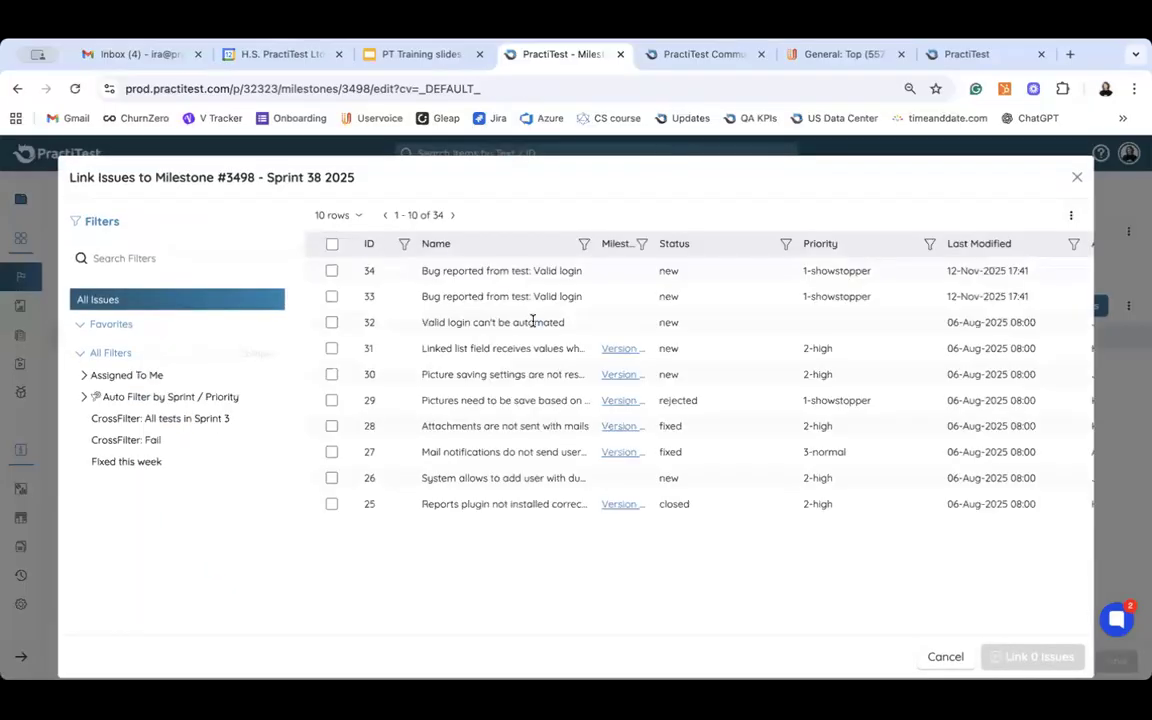
pyautogui.click(332, 271)
pyautogui.click(333, 297)
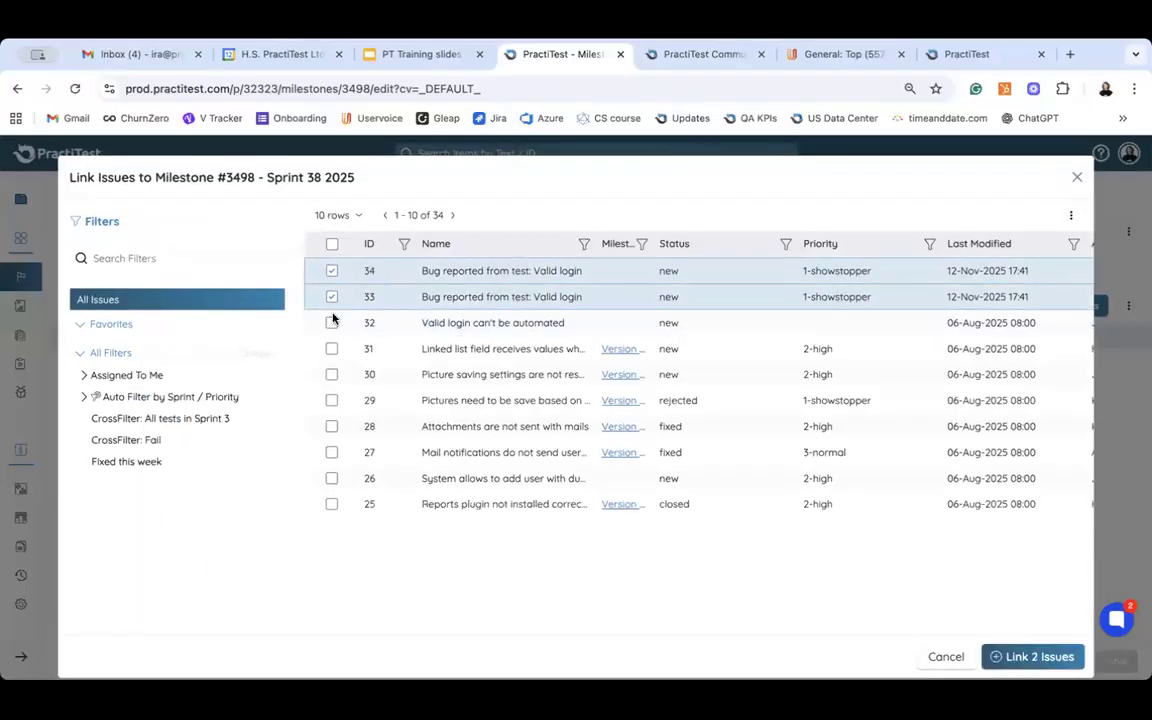
pyautogui.click(1021, 662)
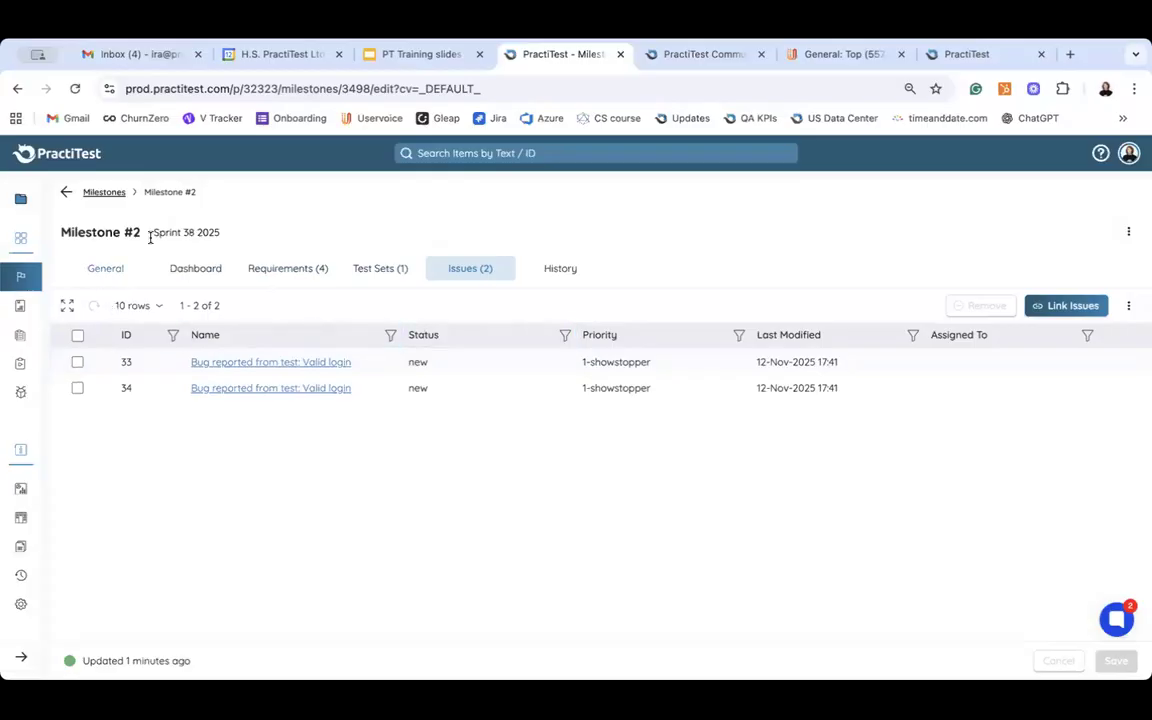
pyautogui.click(93, 193)
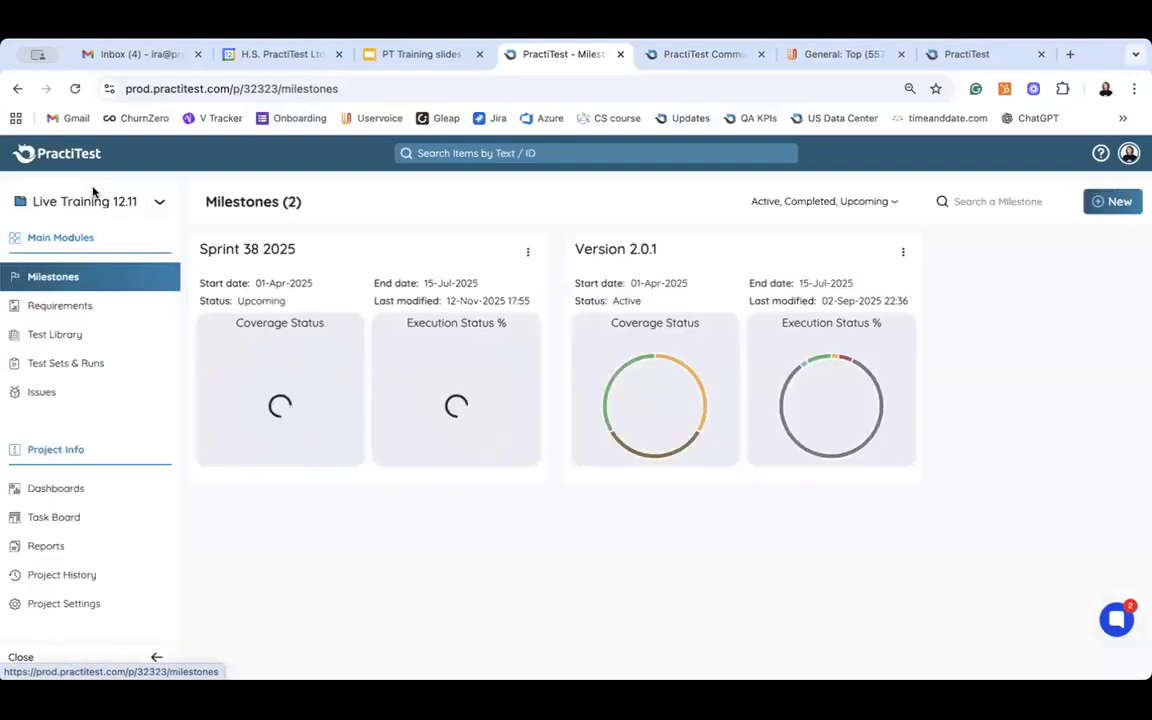